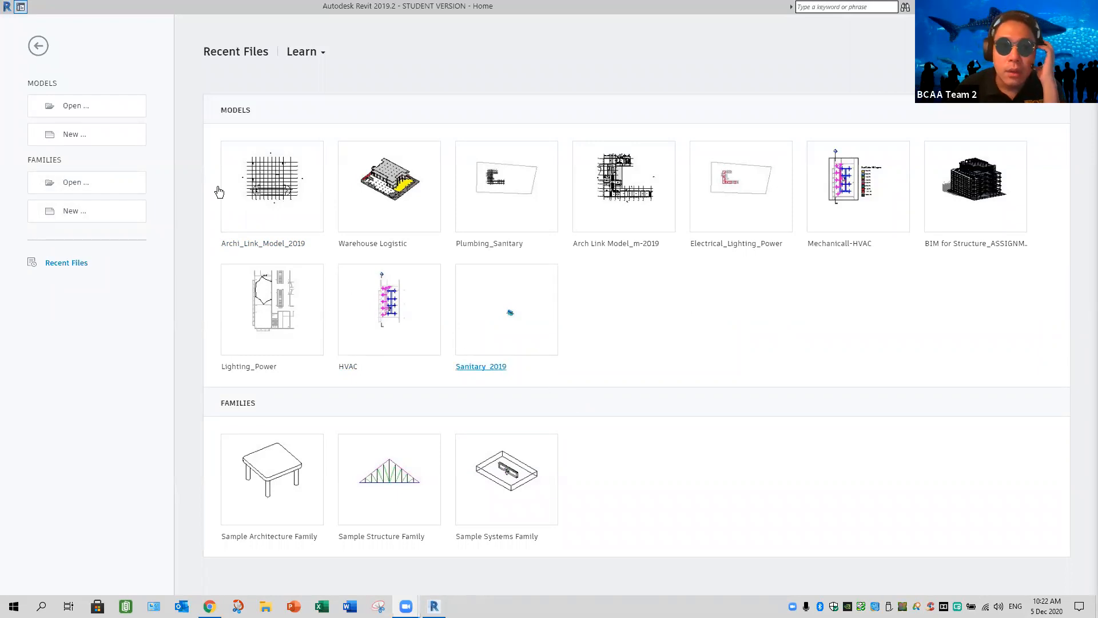
Create a new project from the Singapore template Structural Analysis-DefaultSGPENU.rte
{"action": "left_click", "coordinate": [97, 144]}
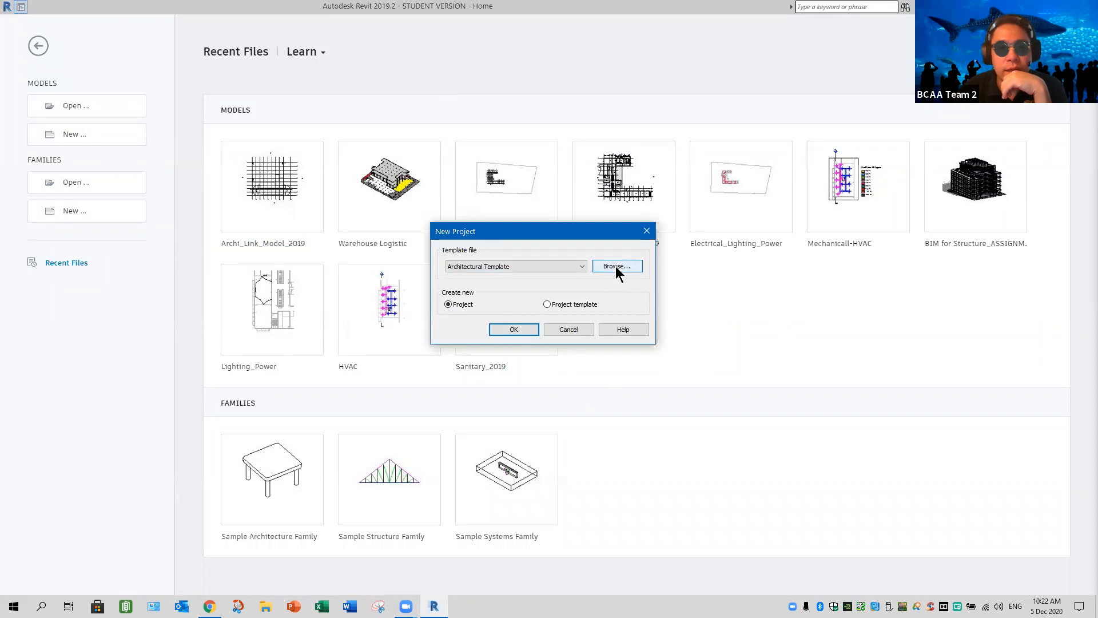
{"action": "left_click", "coordinate": [581, 267]}
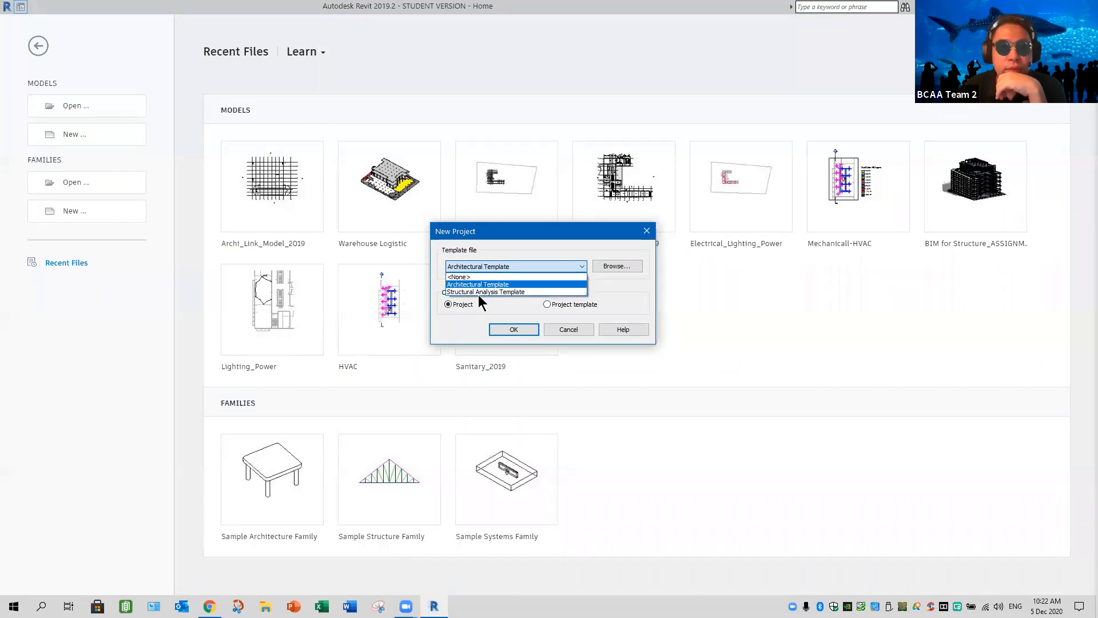
{"action": "left_click", "coordinate": [621, 268]}
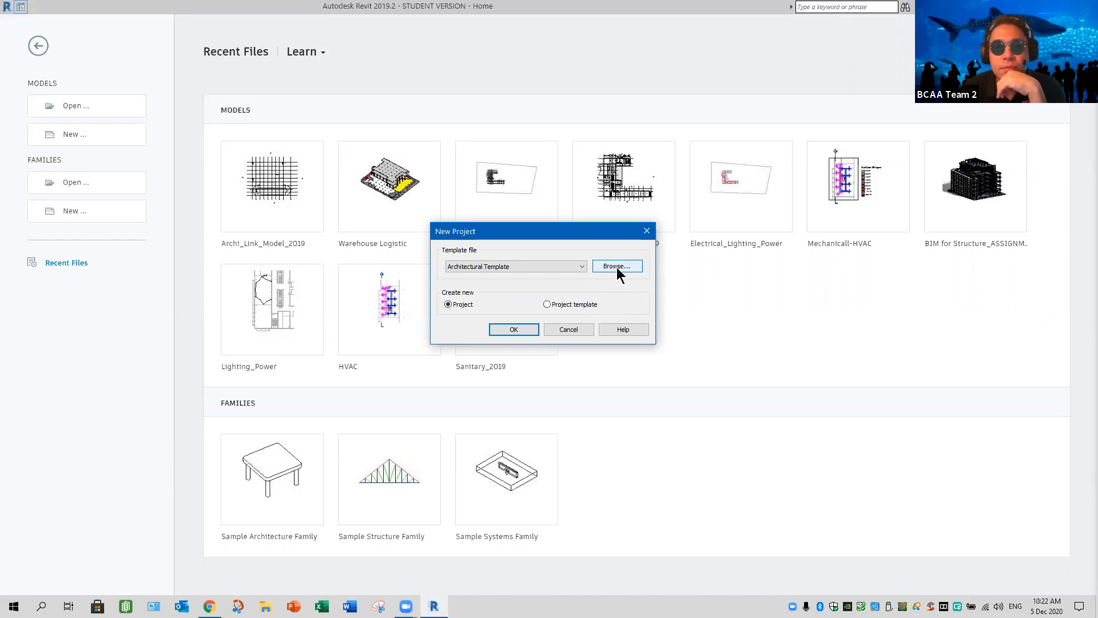
{"action": "left_click", "coordinate": [617, 266]}
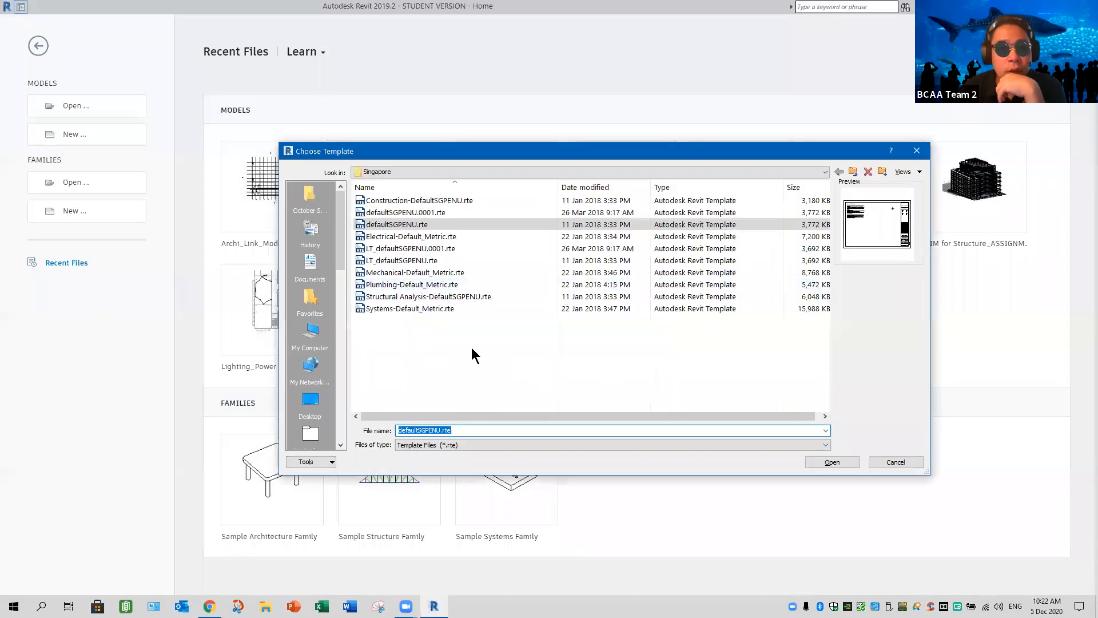
{"action": "left_click", "coordinate": [420, 298]}
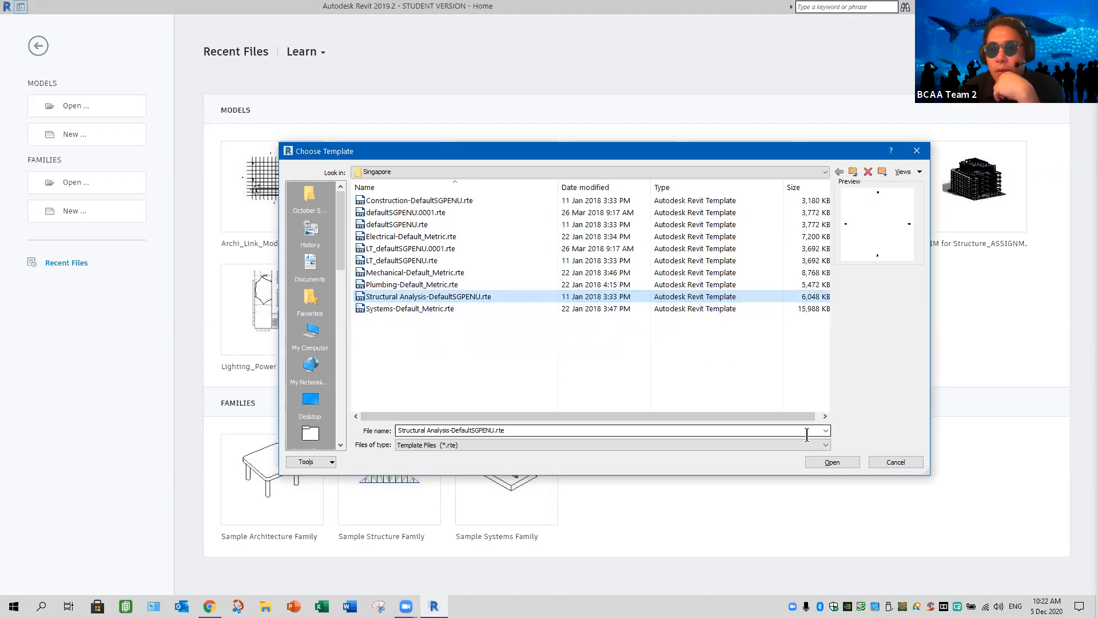
{"action": "left_click", "coordinate": [817, 460]}
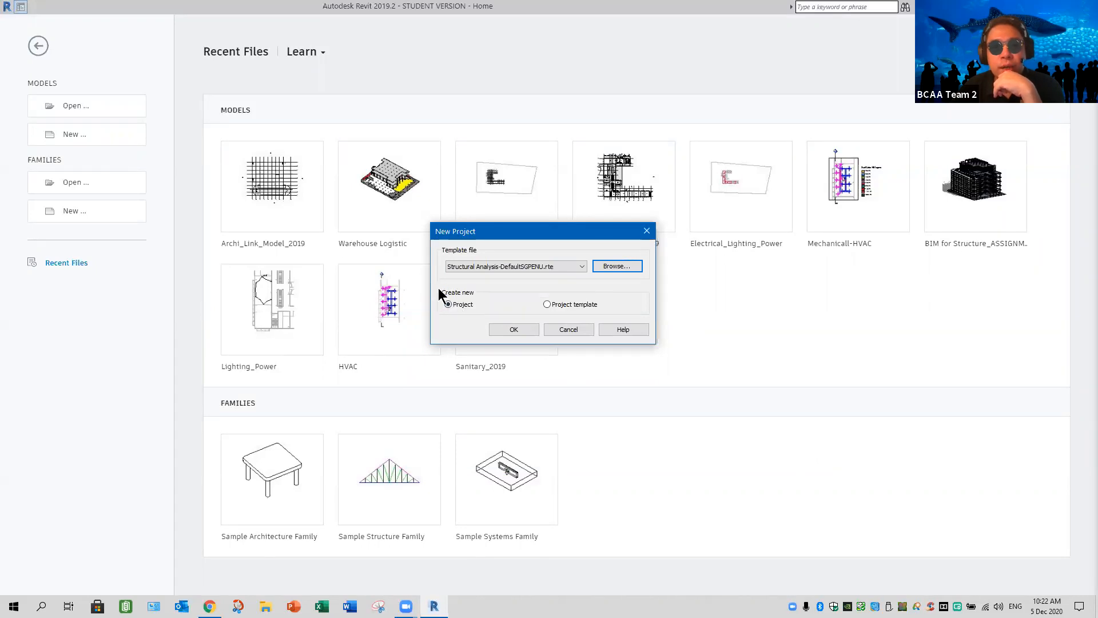
{"action": "left_click", "coordinate": [513, 330]}
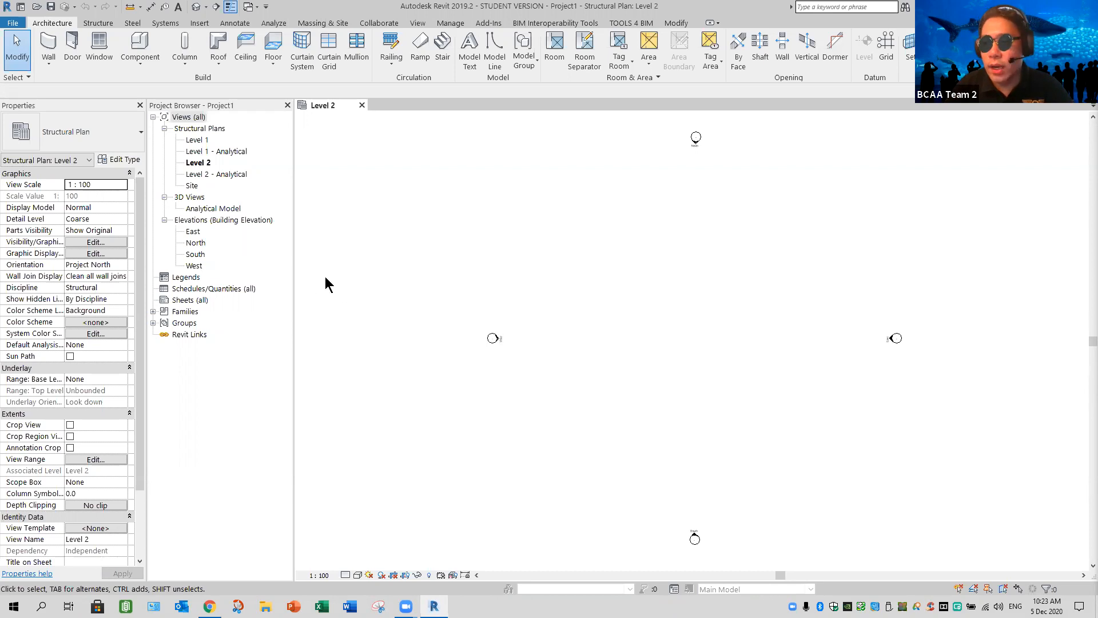
Delete the Analytical Model 3D view and the Level 1 - Analytical and Level 2 - Analytical structural plans from the project
{"action": "left_click", "coordinate": [204, 209]}
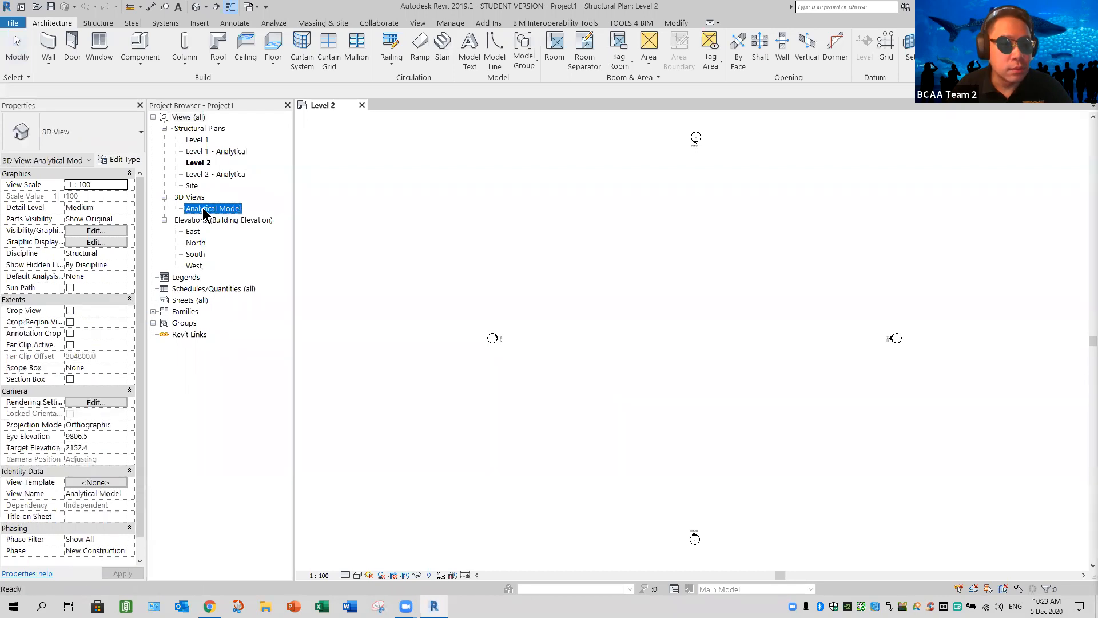
{"action": "left_click", "coordinate": [226, 175], "text": "ctrl"}
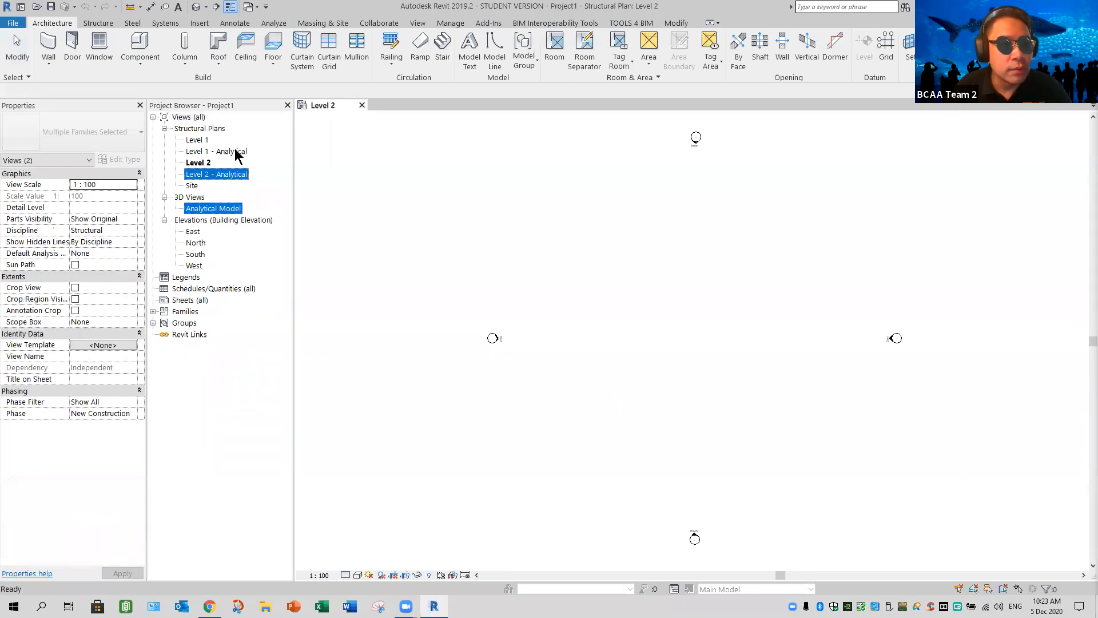
{"action": "left_click", "coordinate": [236, 152], "text": "ctrl"}
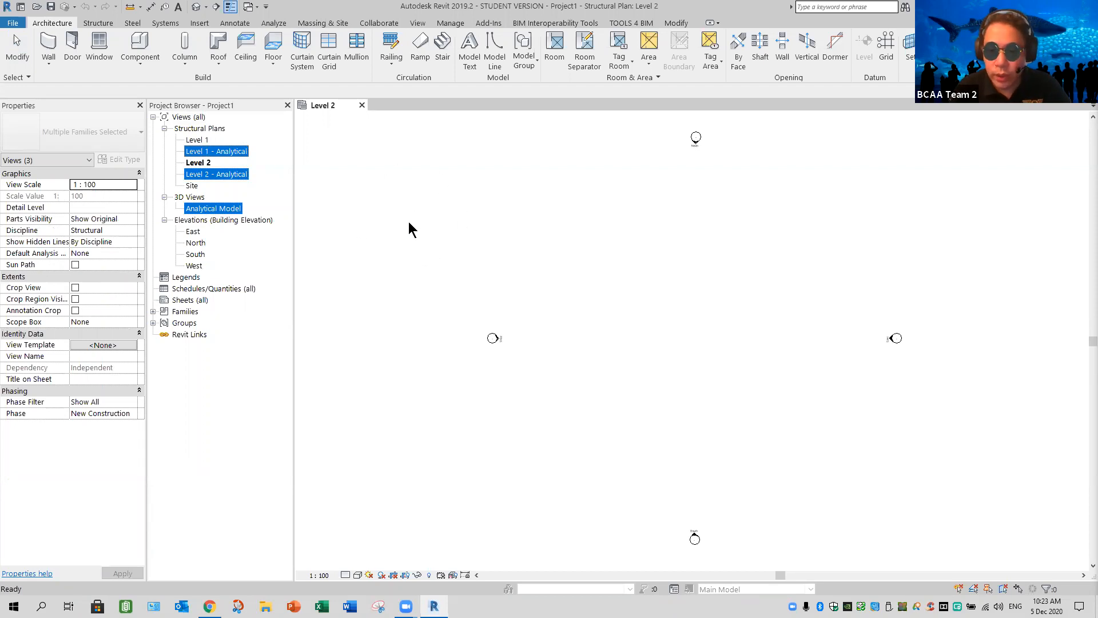
{"action": "key", "text": "Delete"}
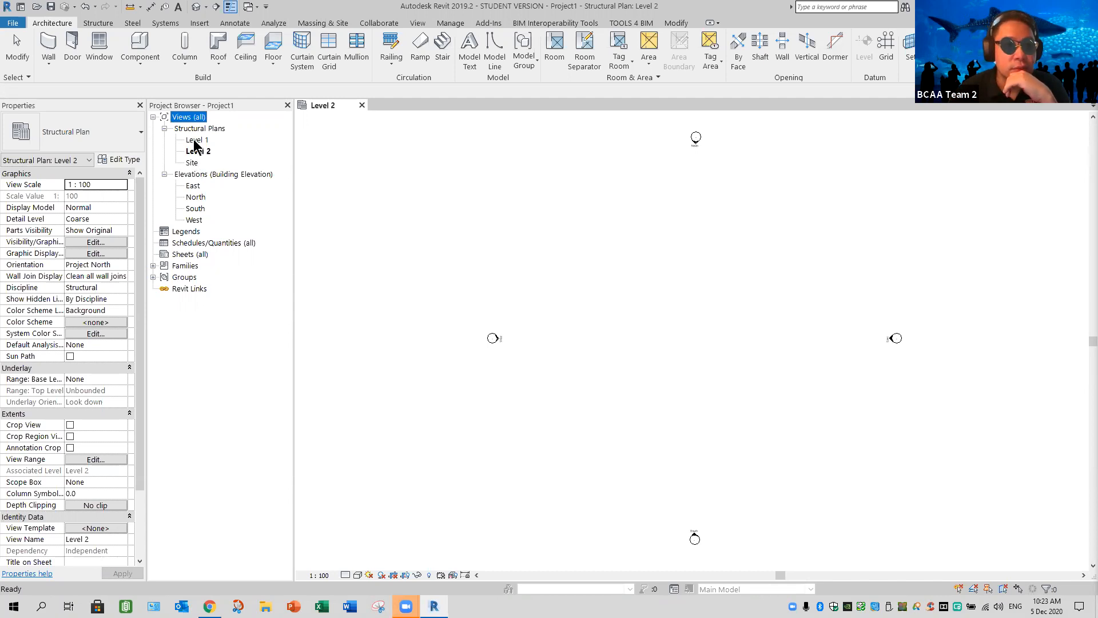
Open the South building elevation view that shows the project levels
{"action": "double_click", "coordinate": [198, 209]}
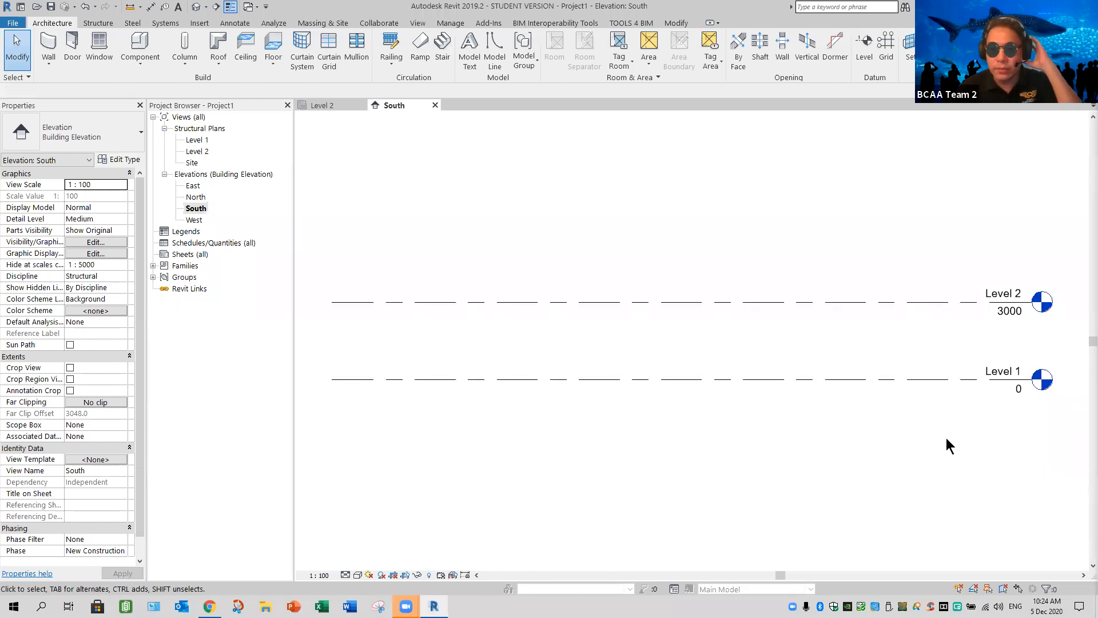
{"action": "middle_click_drag", "start_coordinate": [954, 429], "coordinate": [798, 460]}
{"action": "scroll", "coordinate": [860, 416], "scroll_direction": "up", "scroll_amount": 4}
{"action": "middle_click_drag", "start_coordinate": [889, 439], "coordinate": [891, 438]}
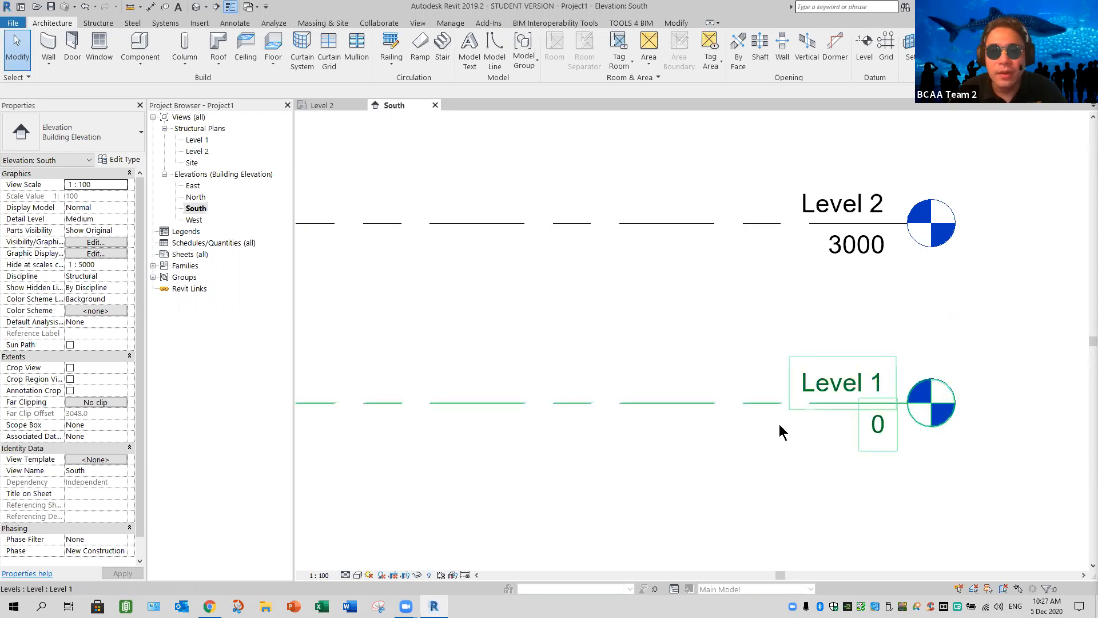
Set the Elevation Base of the level type used by Level 1 and Level 2 to Survey Point
{"action": "left_click_drag", "start_coordinate": [816, 454], "coordinate": [821, 461]}
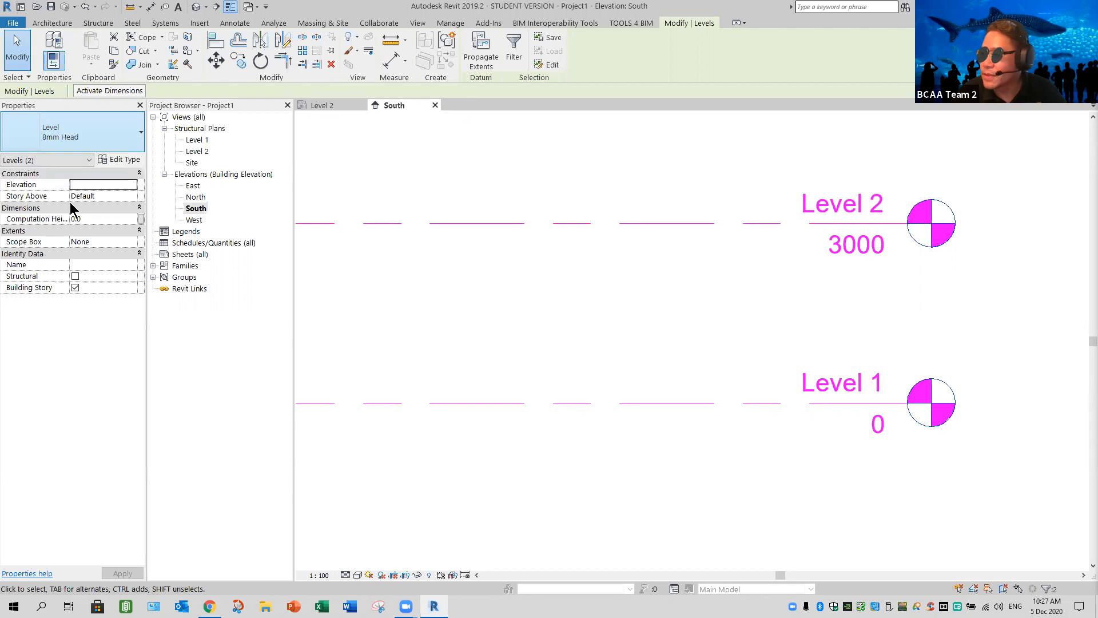
{"action": "left_click", "coordinate": [118, 160]}
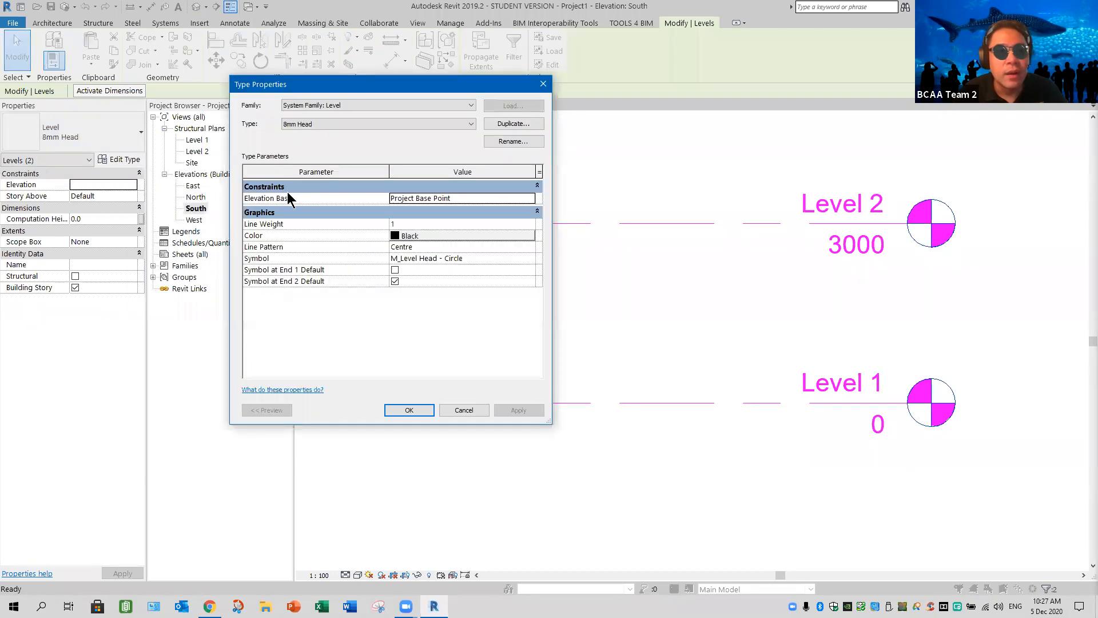
{"action": "left_click", "coordinate": [530, 198]}
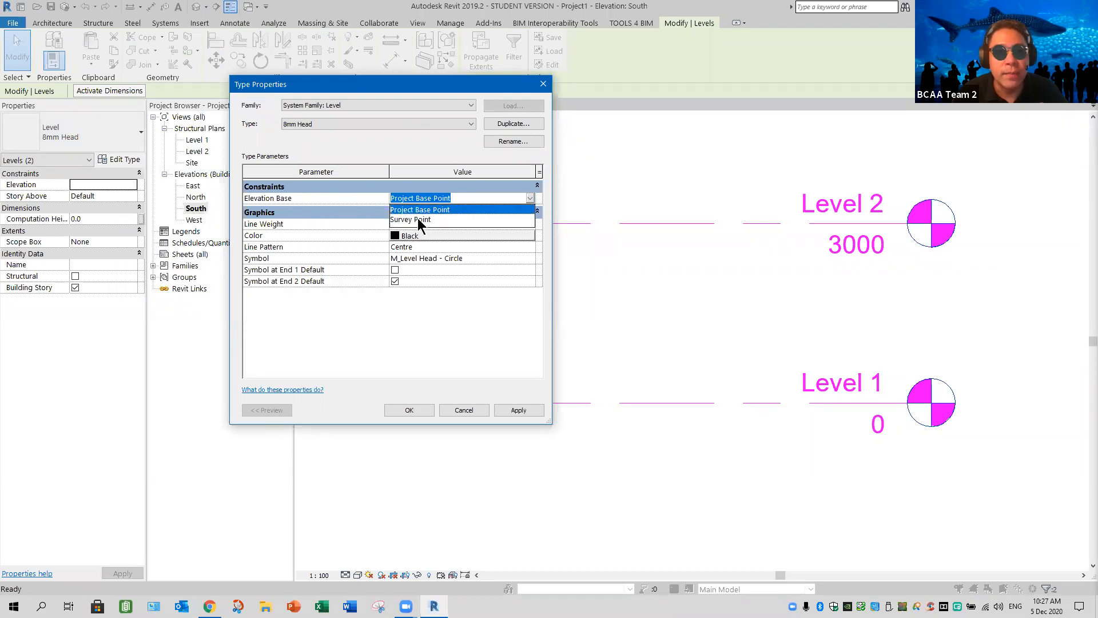
{"action": "left_click", "coordinate": [418, 219]}
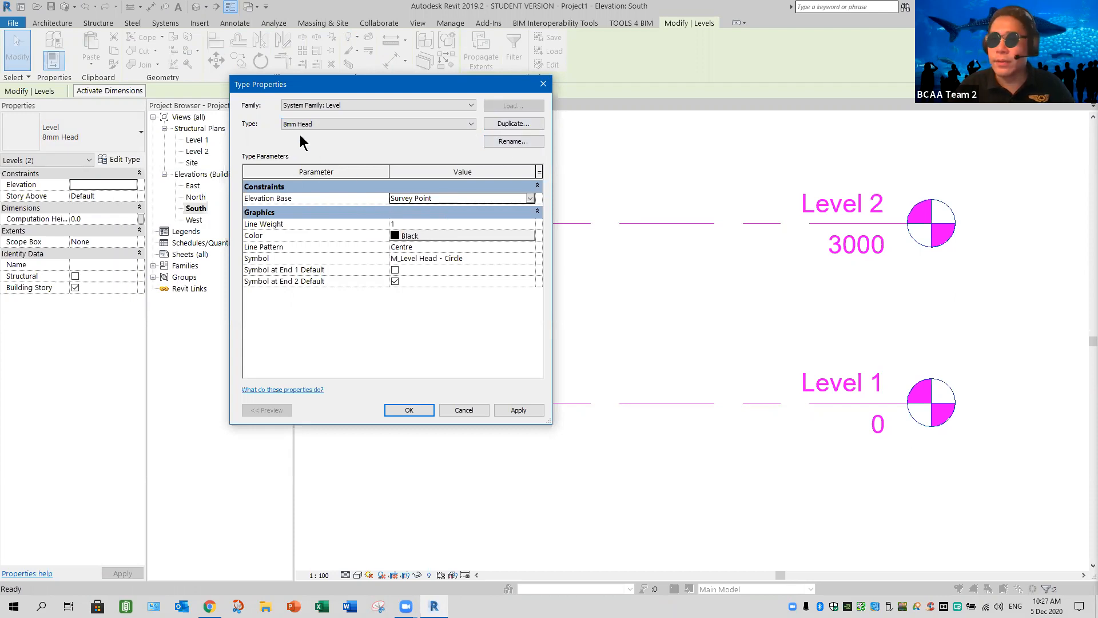
Rename the 8mm Head level type to Survey Point and apply the type changes to both levels
{"action": "left_click", "coordinate": [509, 140]}
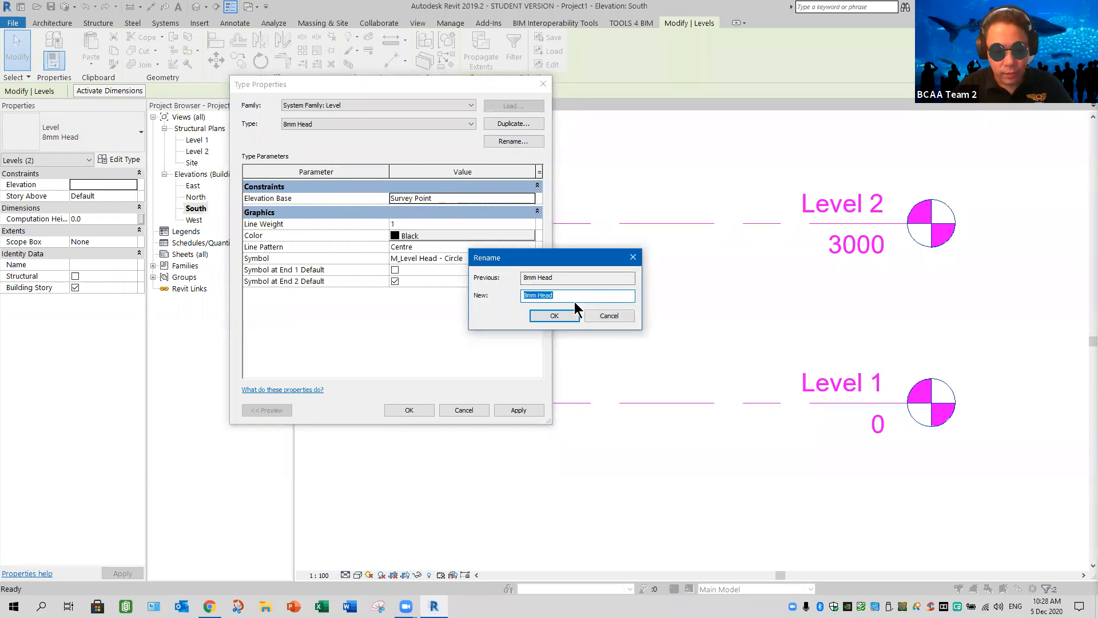
{"action": "type", "text": "Survey"}
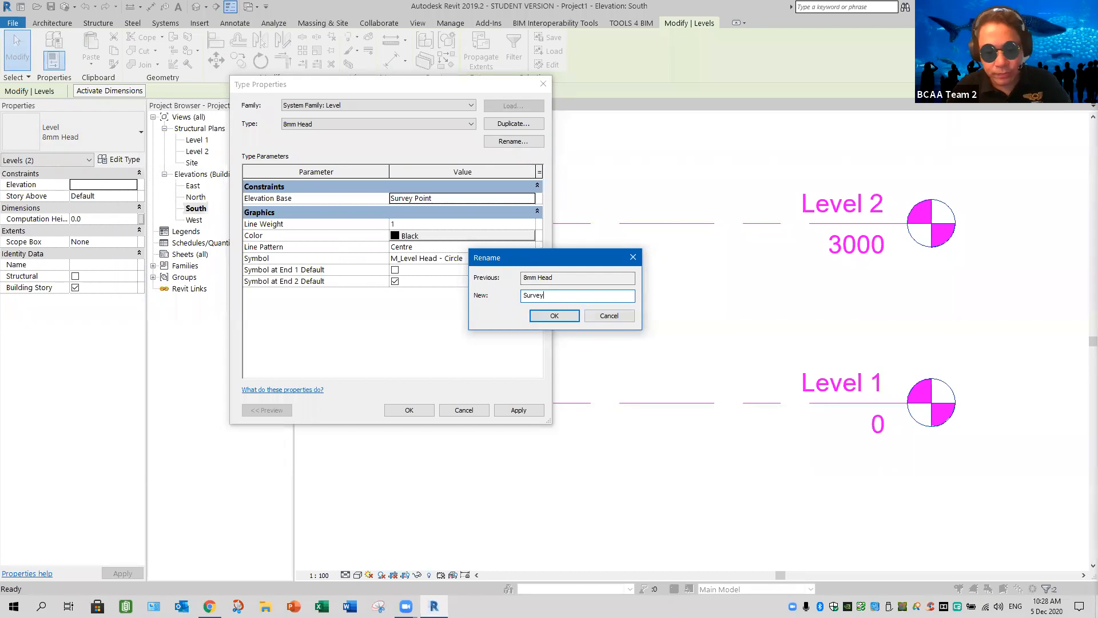
{"action": "type", "text": " Point"}
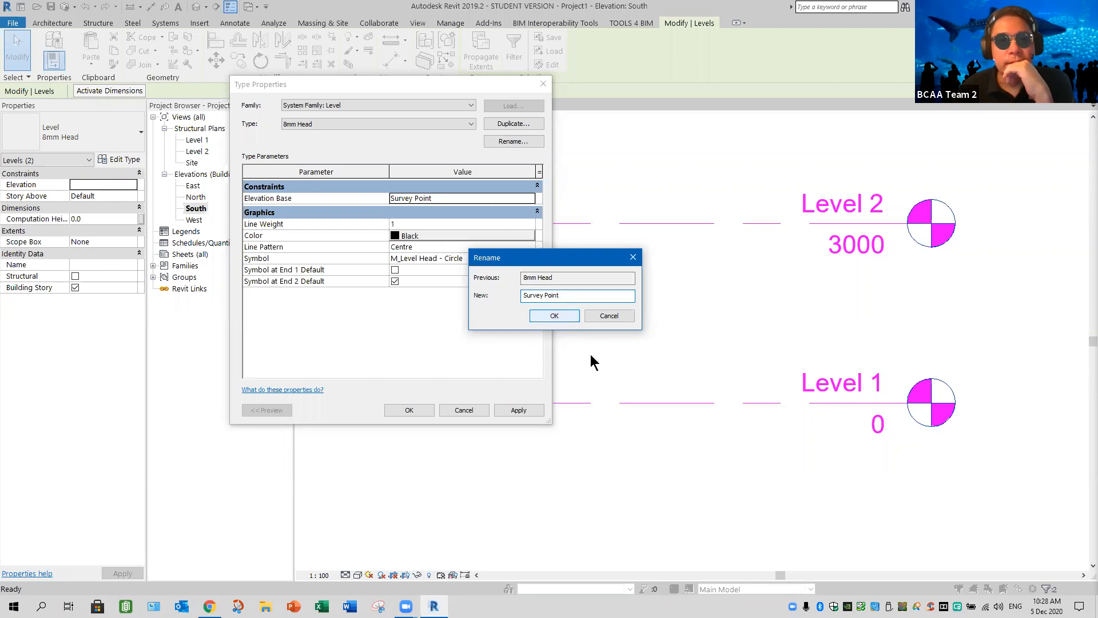
{"action": "key", "text": "Return"}
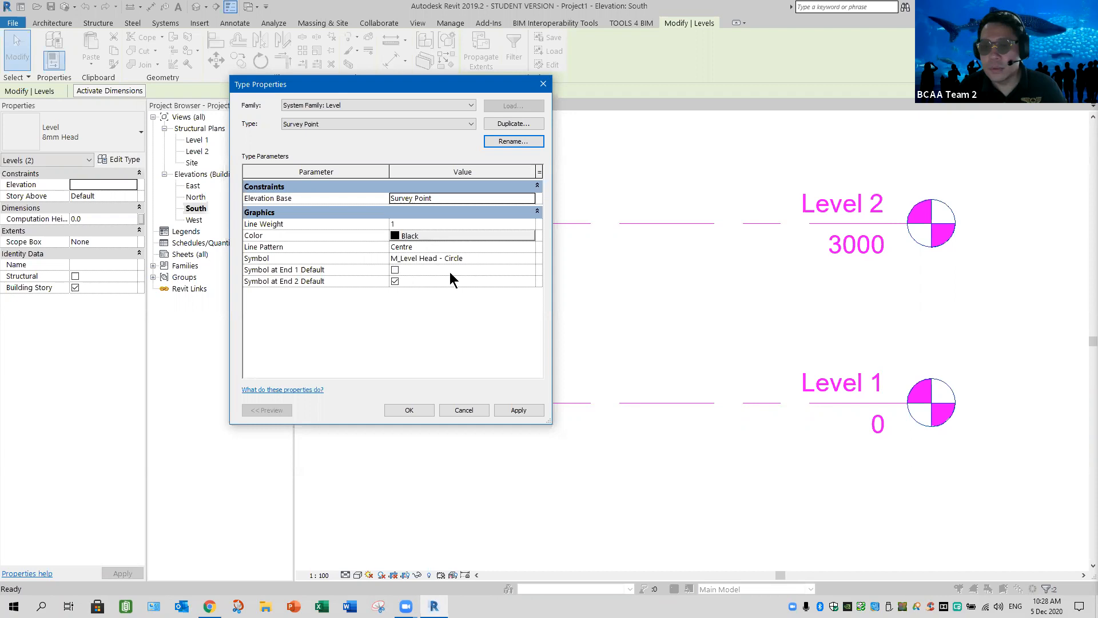
{"action": "left_click", "coordinate": [518, 412]}
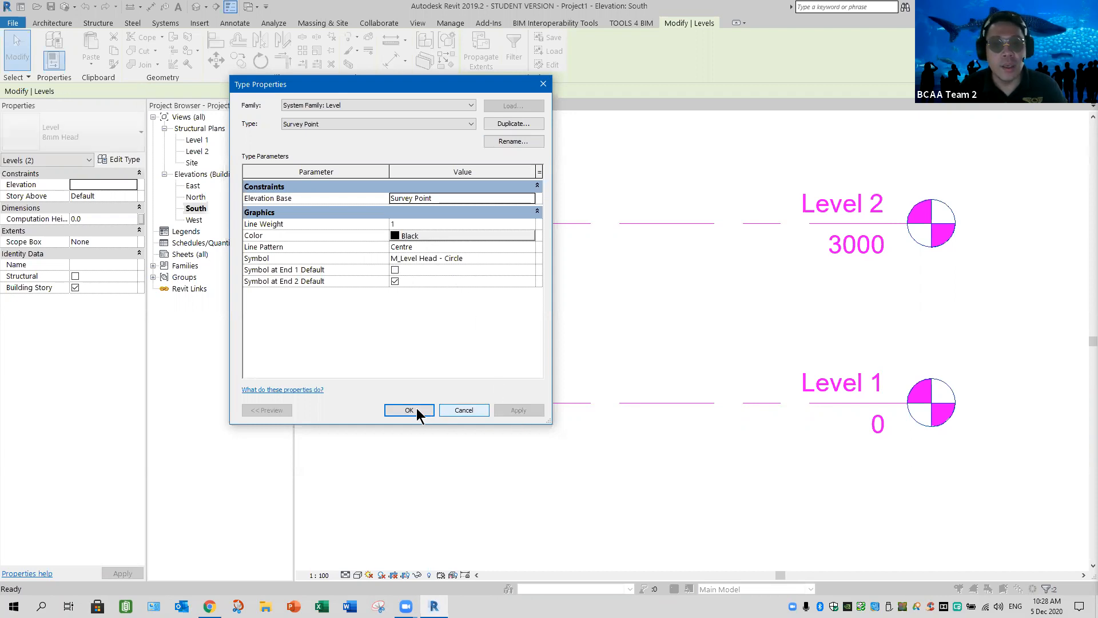
{"action": "left_click", "coordinate": [417, 409]}
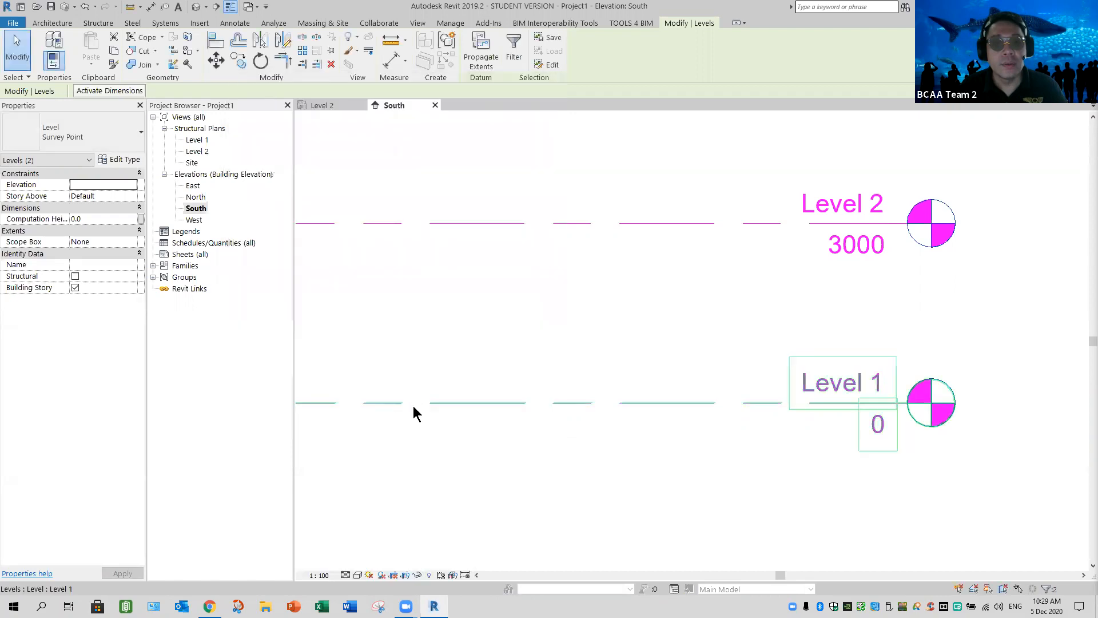
{"action": "left_click", "coordinate": [425, 318]}
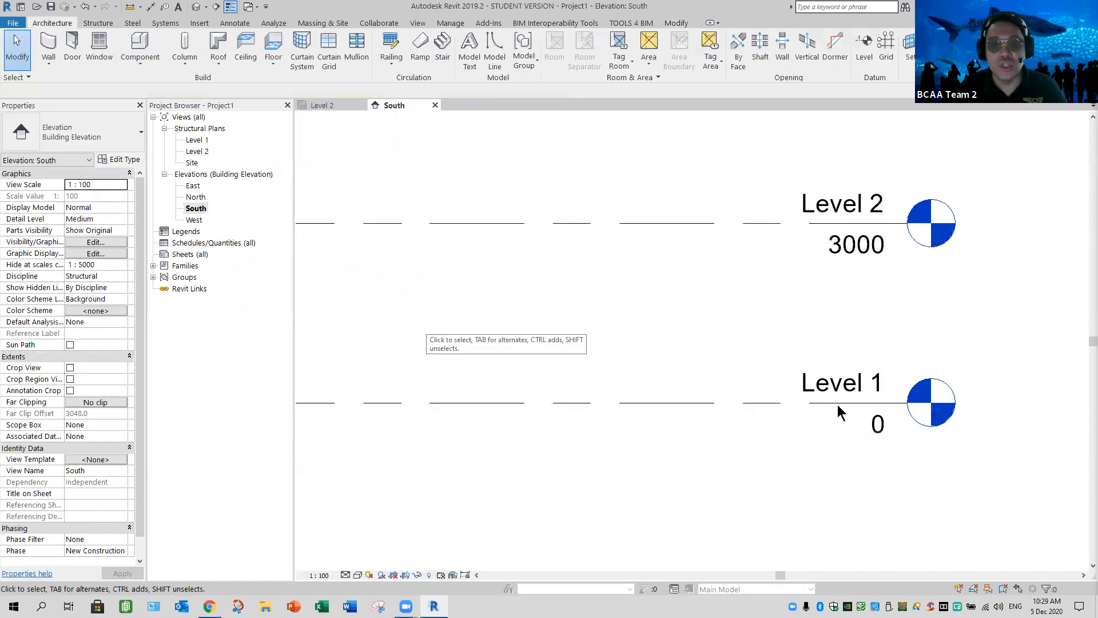
Open the M_Level Head - Circle annotation symbol family for editing from the project's families
{"action": "left_click", "coordinate": [153, 266]}
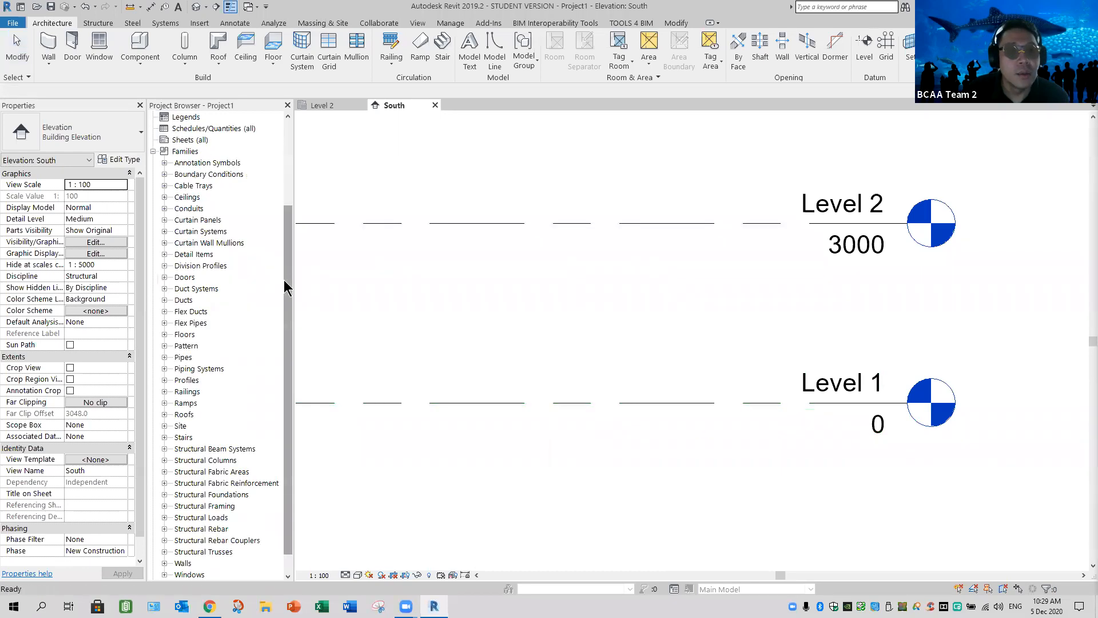
{"action": "scroll", "coordinate": [217, 228], "scroll_direction": "up", "scroll_amount": 1}
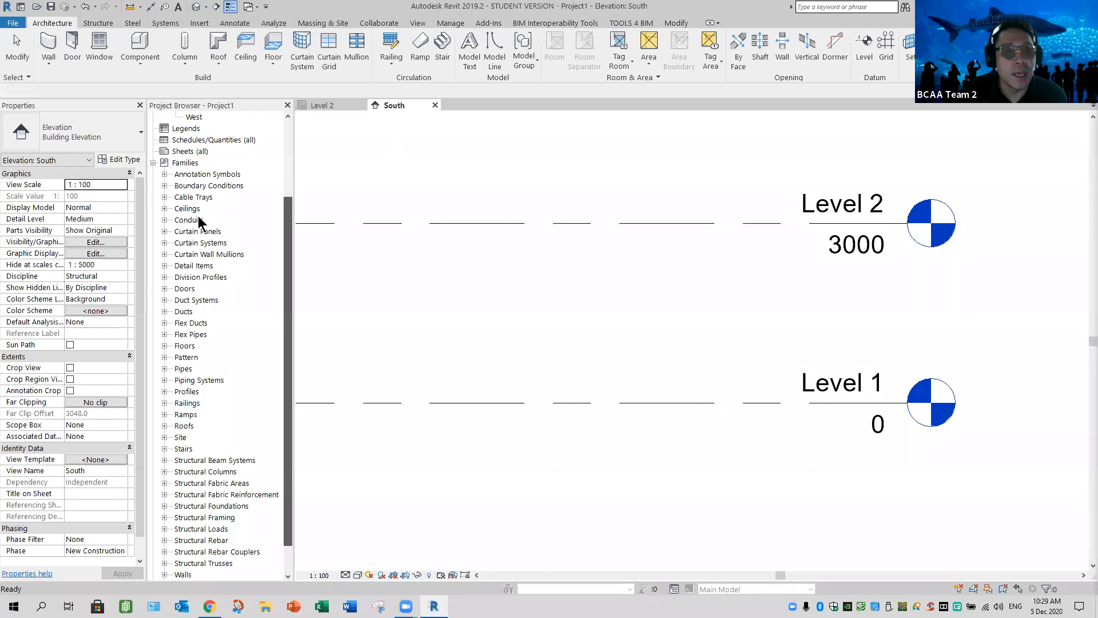
{"action": "left_click", "coordinate": [165, 174]}
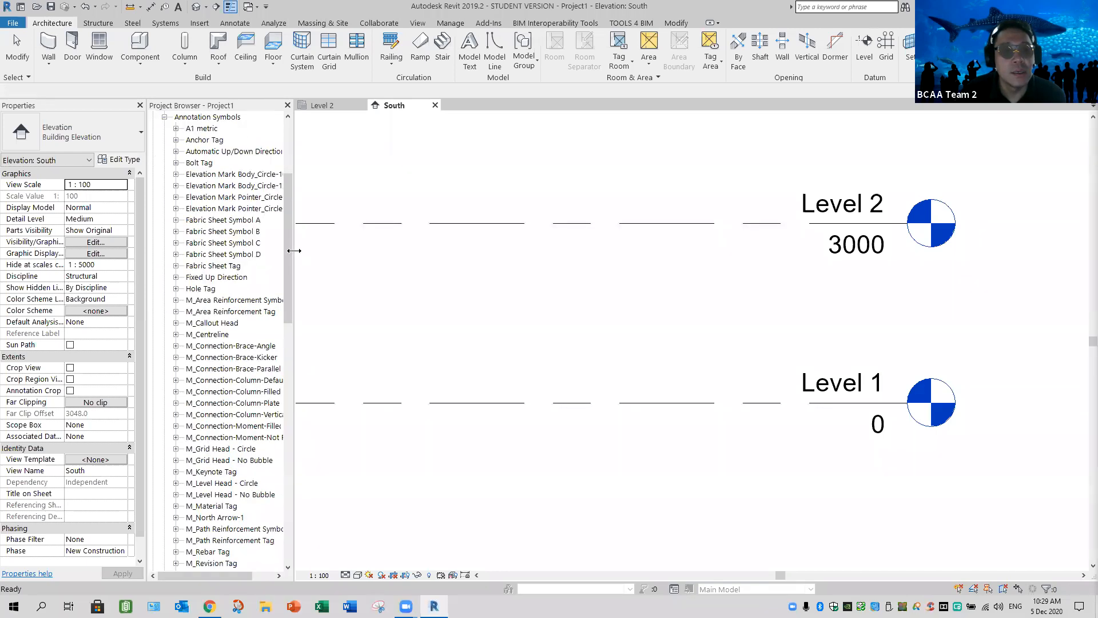
{"action": "left_click_drag", "start_coordinate": [324, 253], "coordinate": [335, 326]}
{"action": "scroll", "coordinate": [335, 332], "scroll_direction": "down", "scroll_amount": 7}
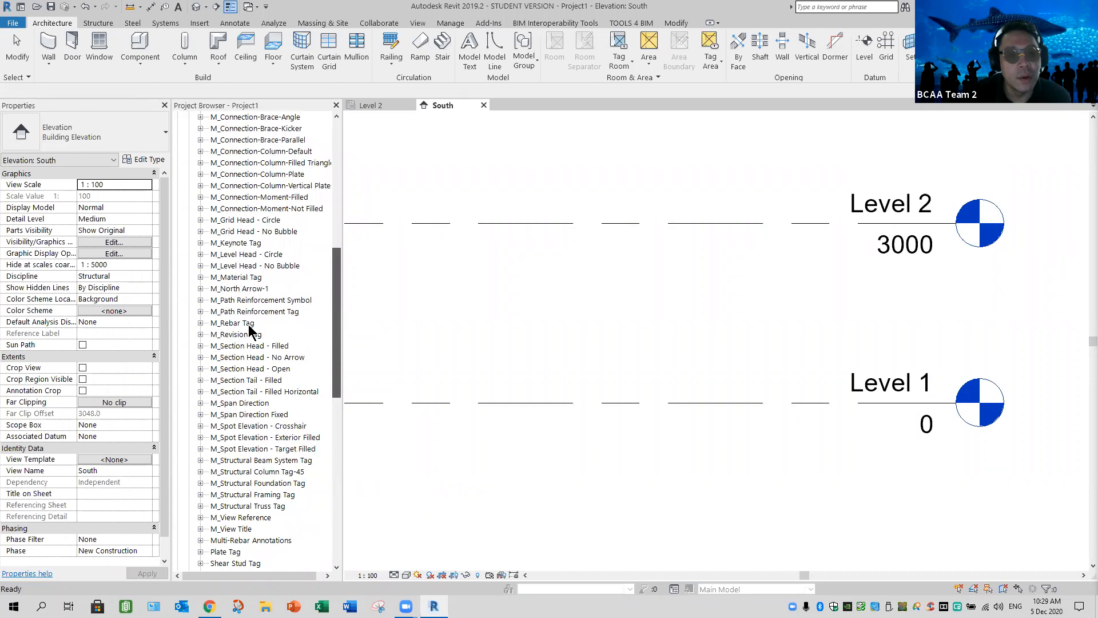
{"action": "scroll", "coordinate": [235, 323], "scroll_direction": "up", "scroll_amount": 2}
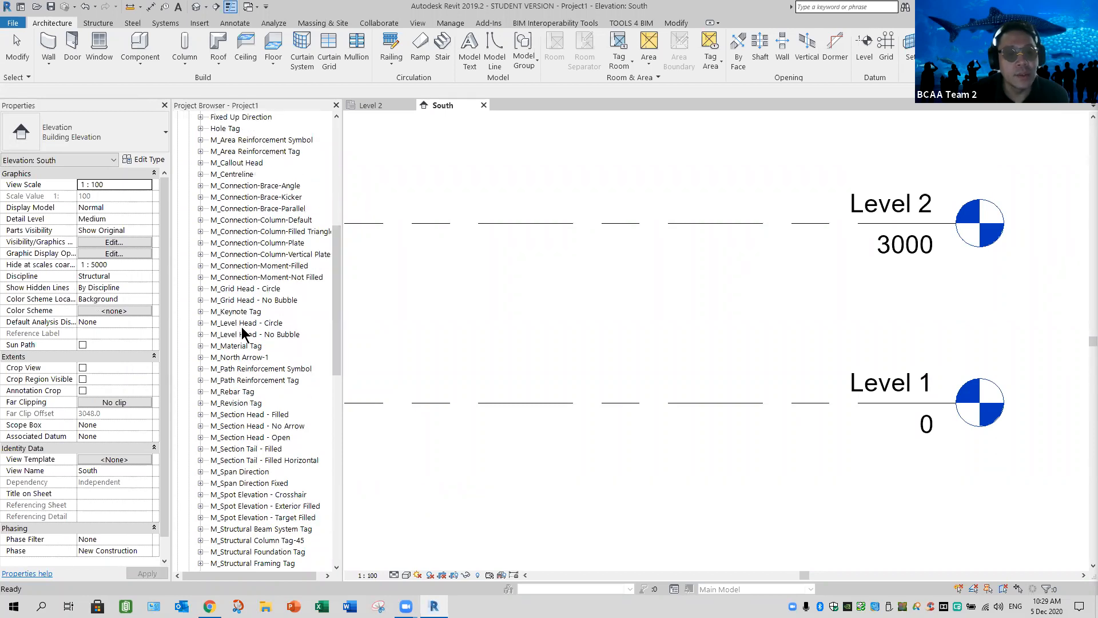
{"action": "left_click", "coordinate": [241, 326]}
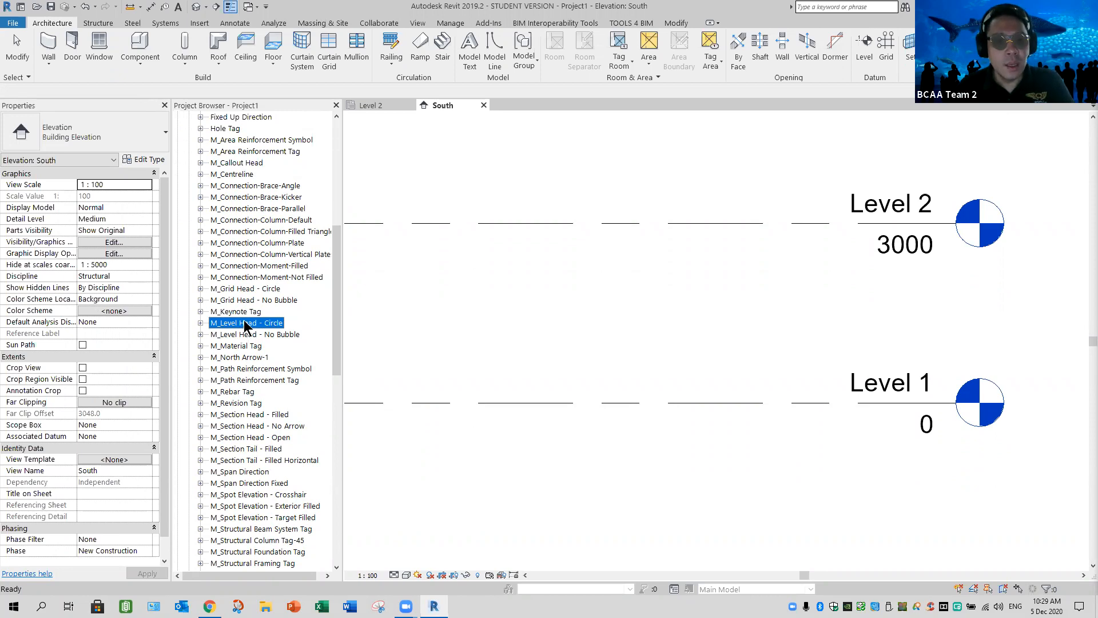
{"action": "right_click", "coordinate": [244, 324]}
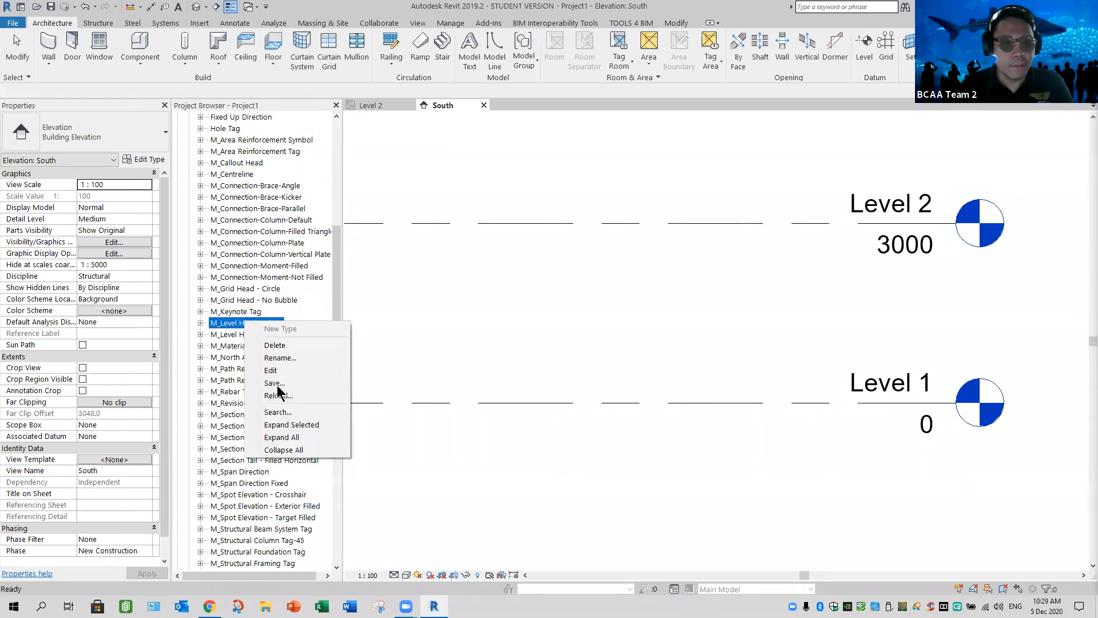
{"action": "left_click", "coordinate": [274, 371]}
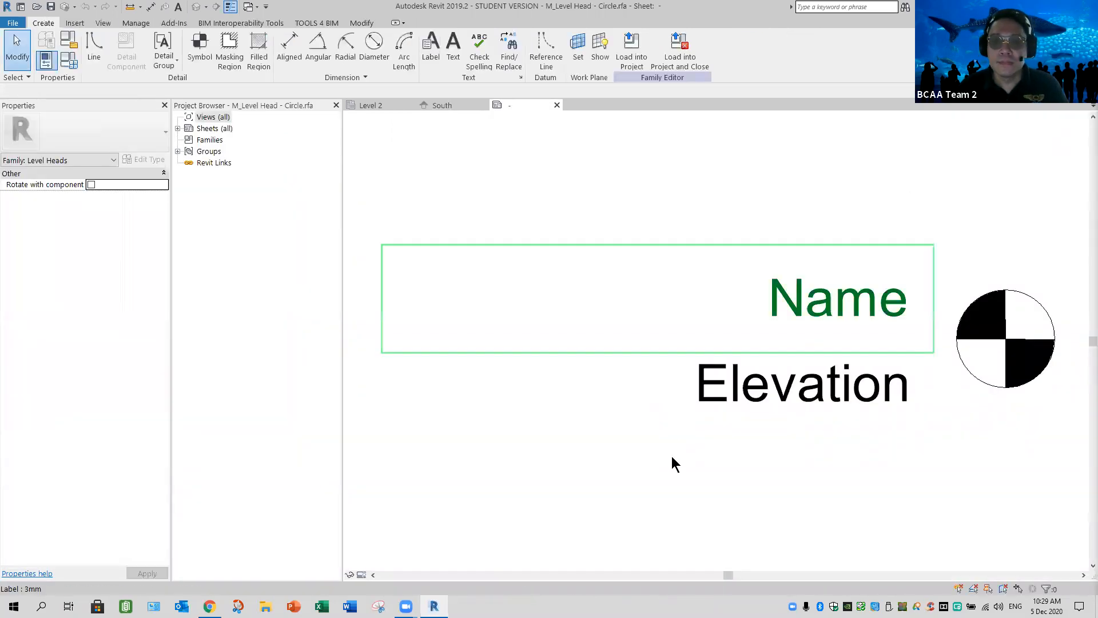
Edit the Elevation label of the level head family and give its Elevation parameter the prefix SFL followed by a space
{"action": "scroll", "coordinate": [645, 471], "scroll_direction": "down", "scroll_amount": 1}
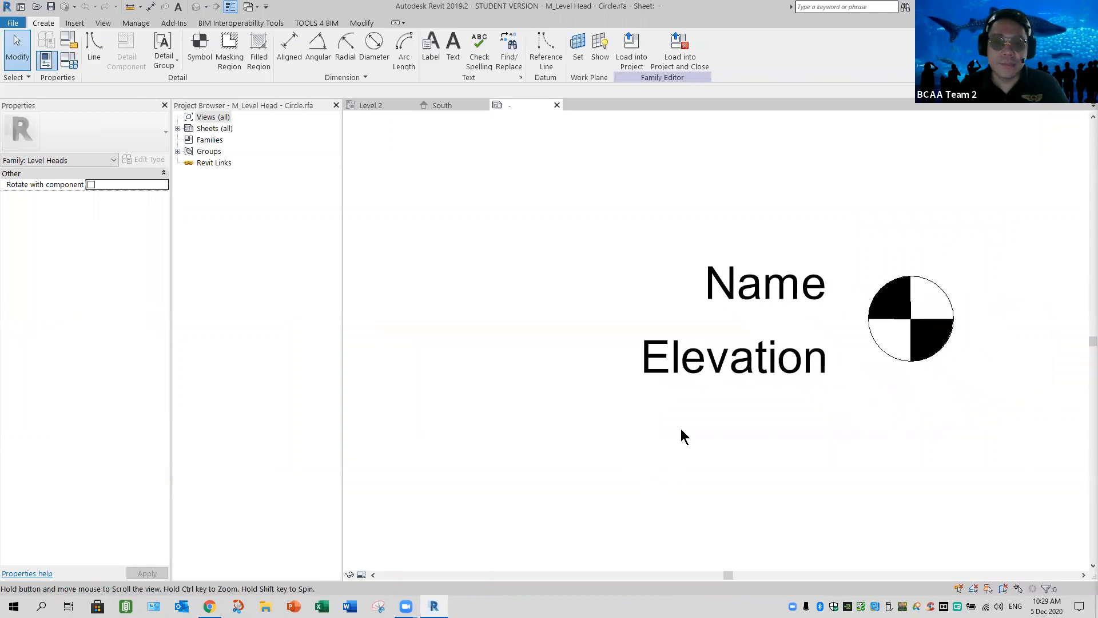
{"action": "left_click", "coordinate": [678, 375]}
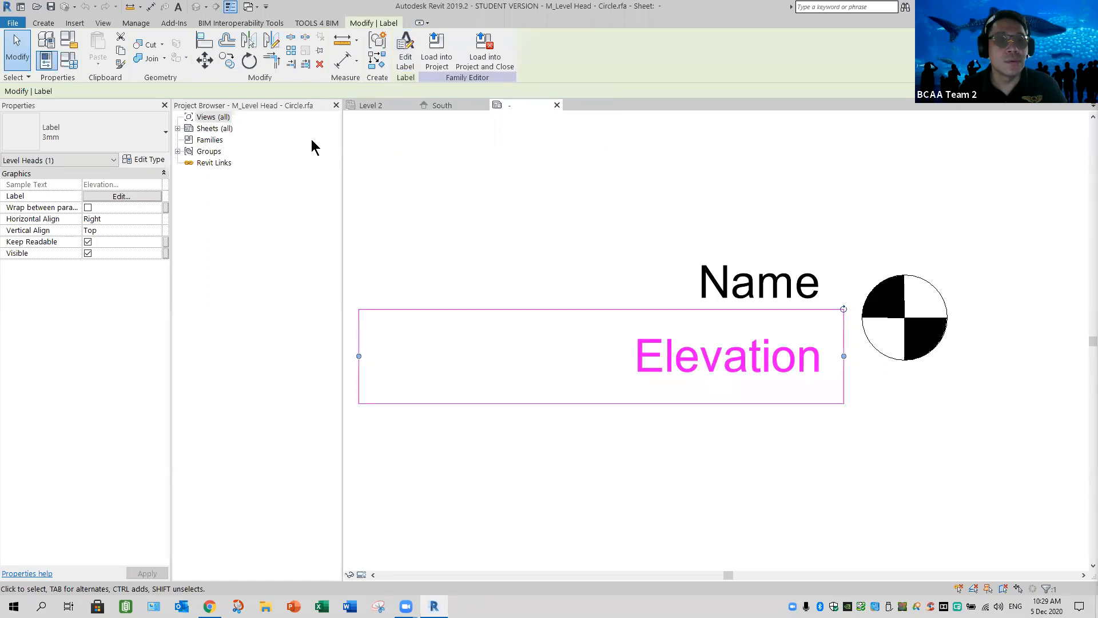
{"action": "left_click", "coordinate": [404, 69]}
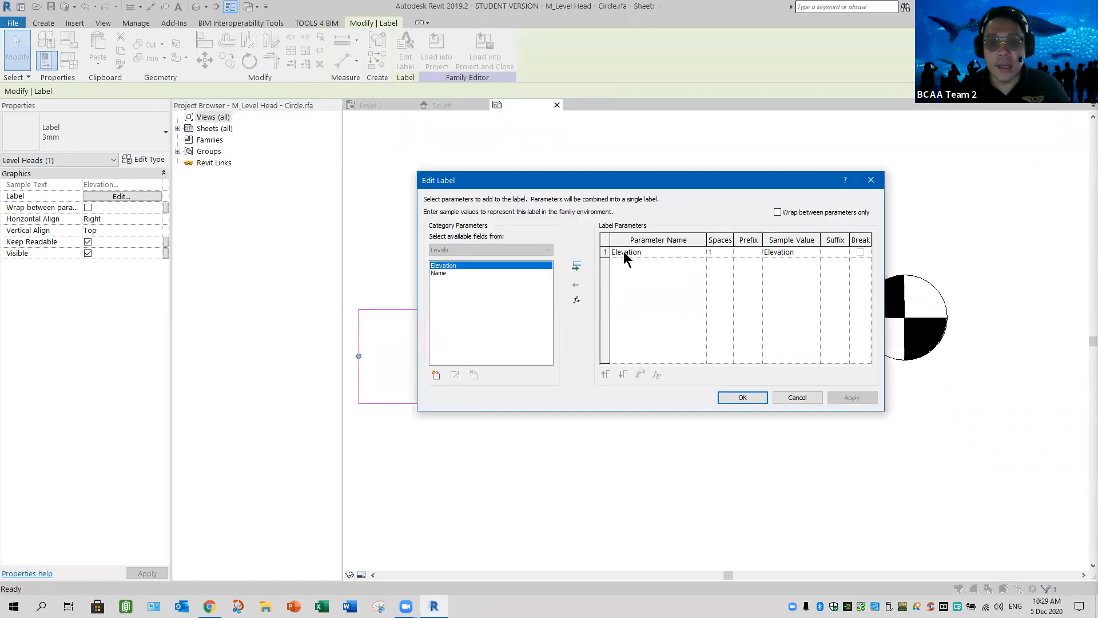
{"action": "left_click", "coordinate": [747, 252]}
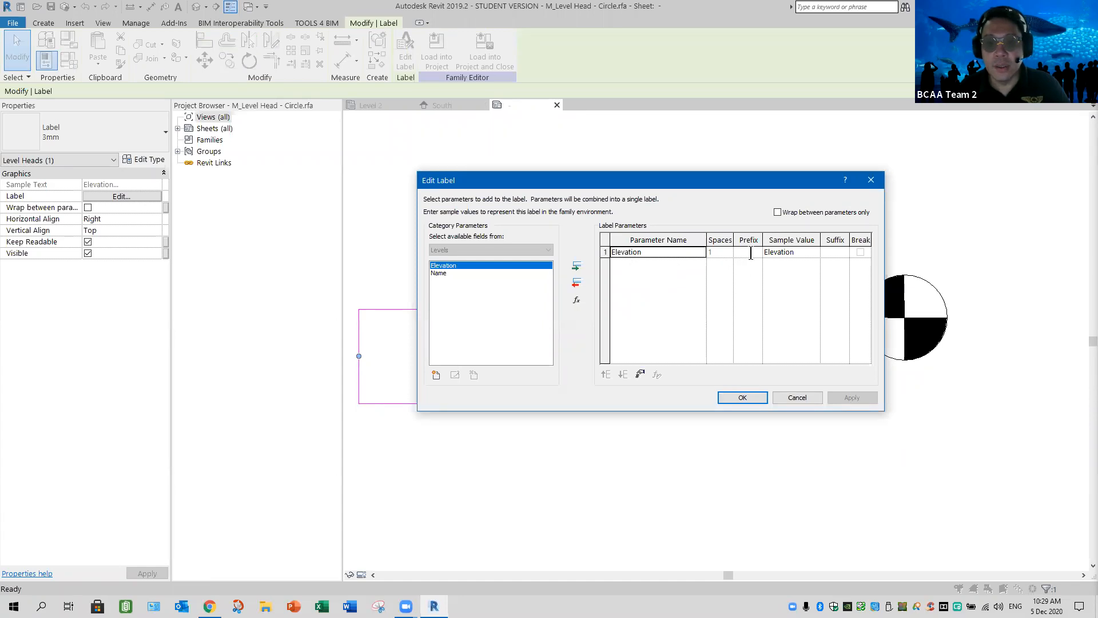
{"action": "left_click", "coordinate": [751, 253]}
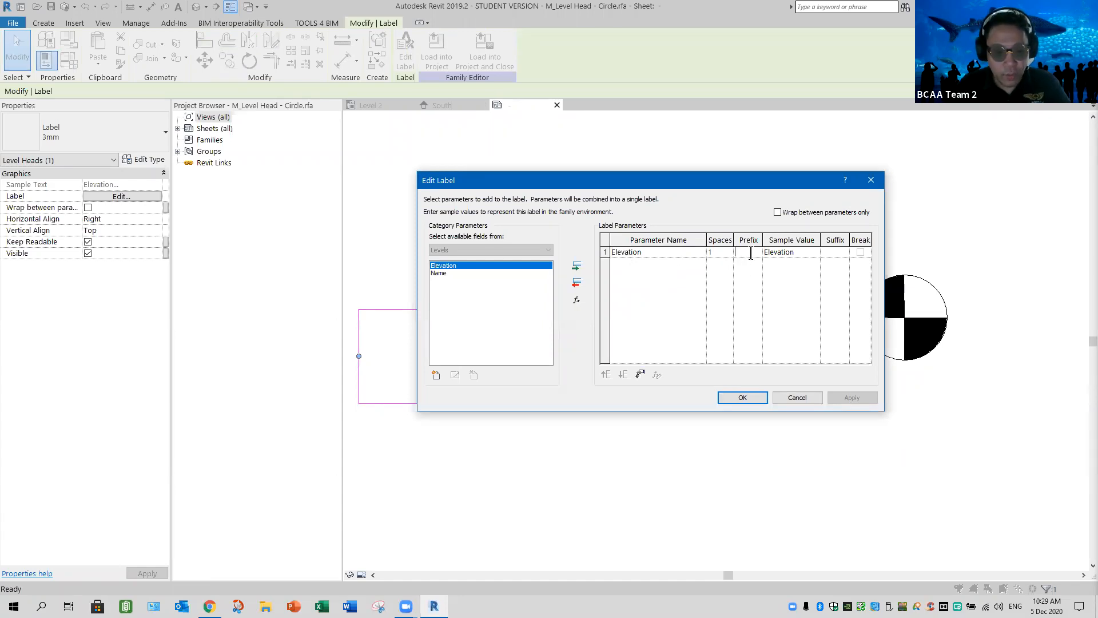
{"action": "type", "text": "SFL"}
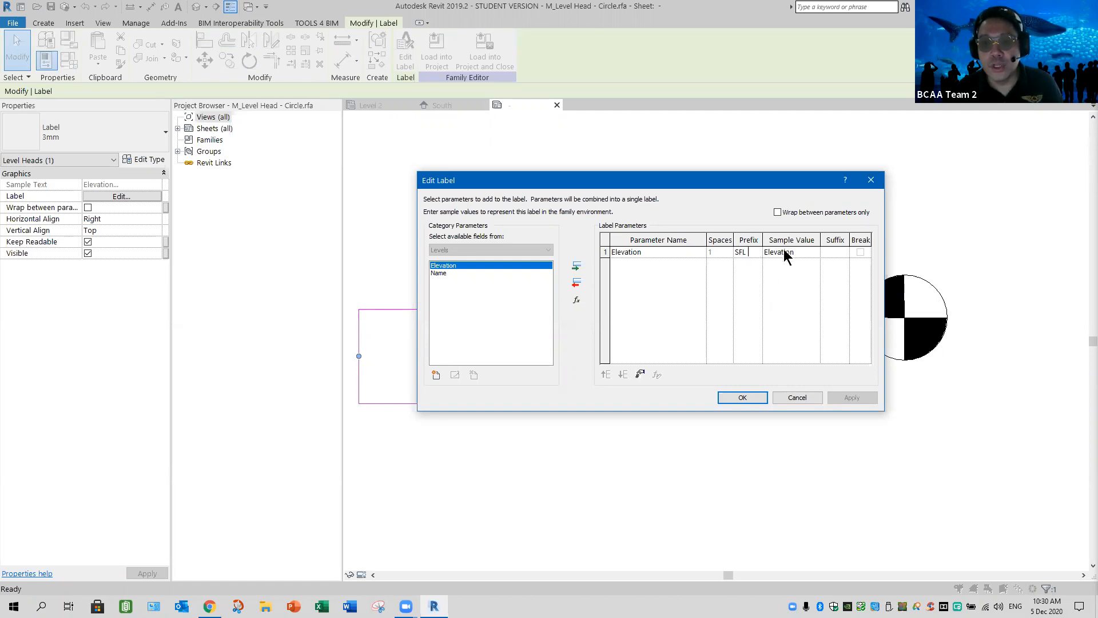
Override the project units for the Elevation parameter with meters rounded to 3 decimal places, and accept the label changes
{"action": "left_click", "coordinate": [640, 373]}
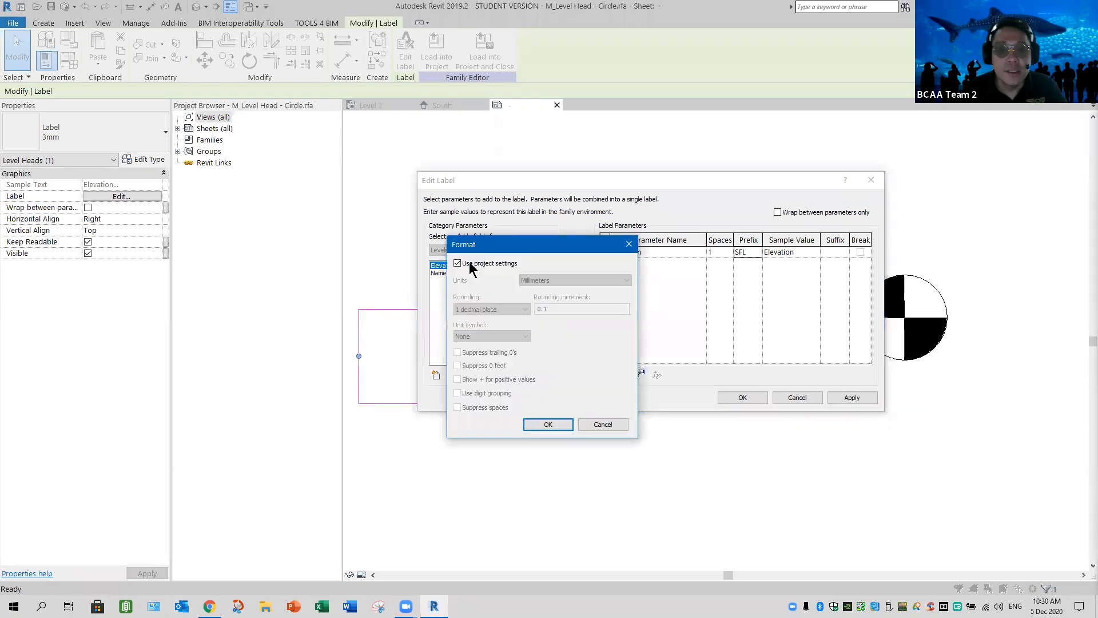
{"action": "left_click", "coordinate": [458, 263]}
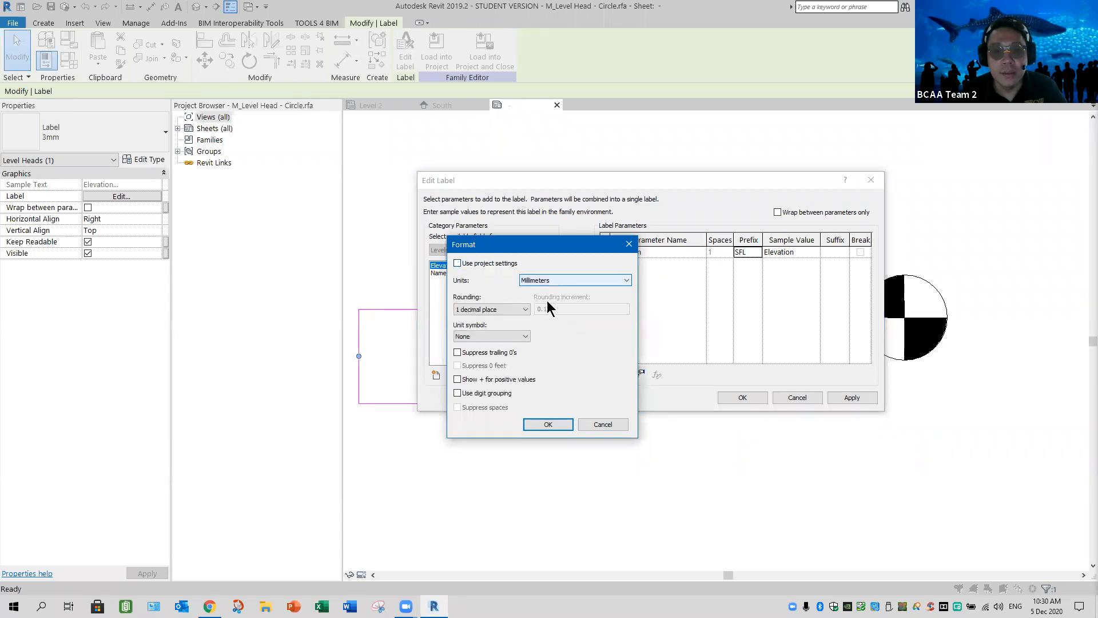
{"action": "left_click", "coordinate": [548, 280]}
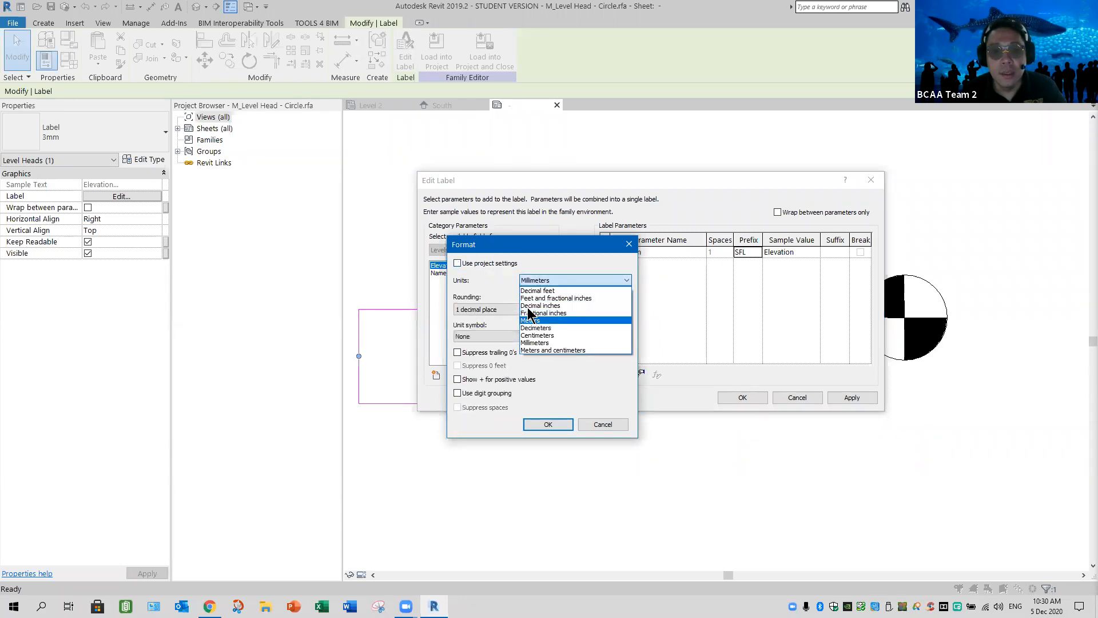
{"action": "left_click", "coordinate": [538, 320]}
{"action": "left_click", "coordinate": [493, 310]}
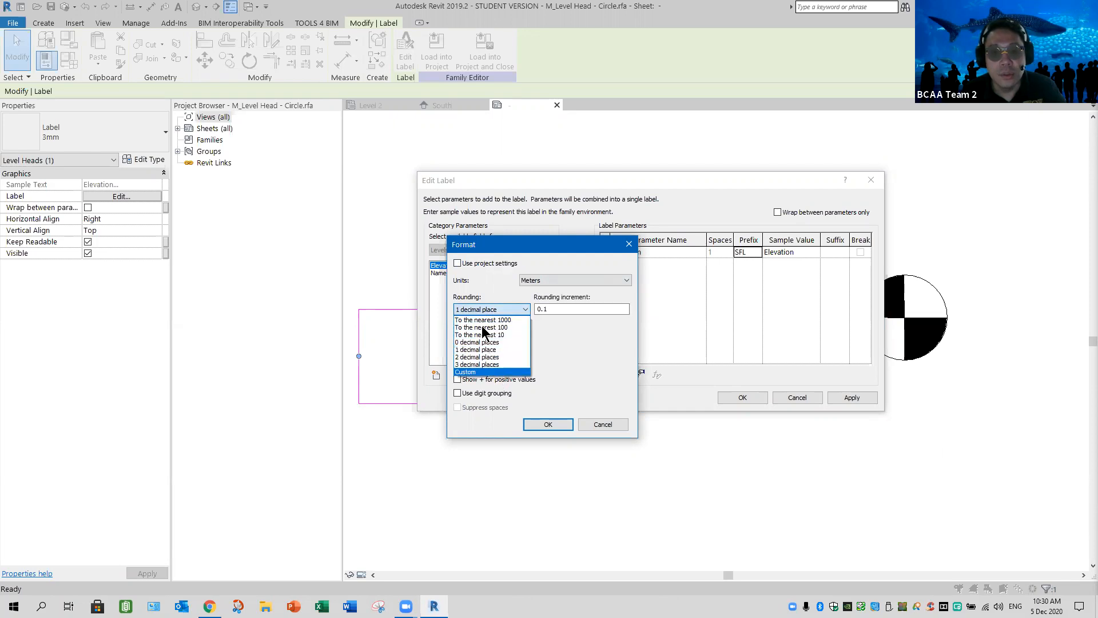
{"action": "left_click", "coordinate": [496, 364]}
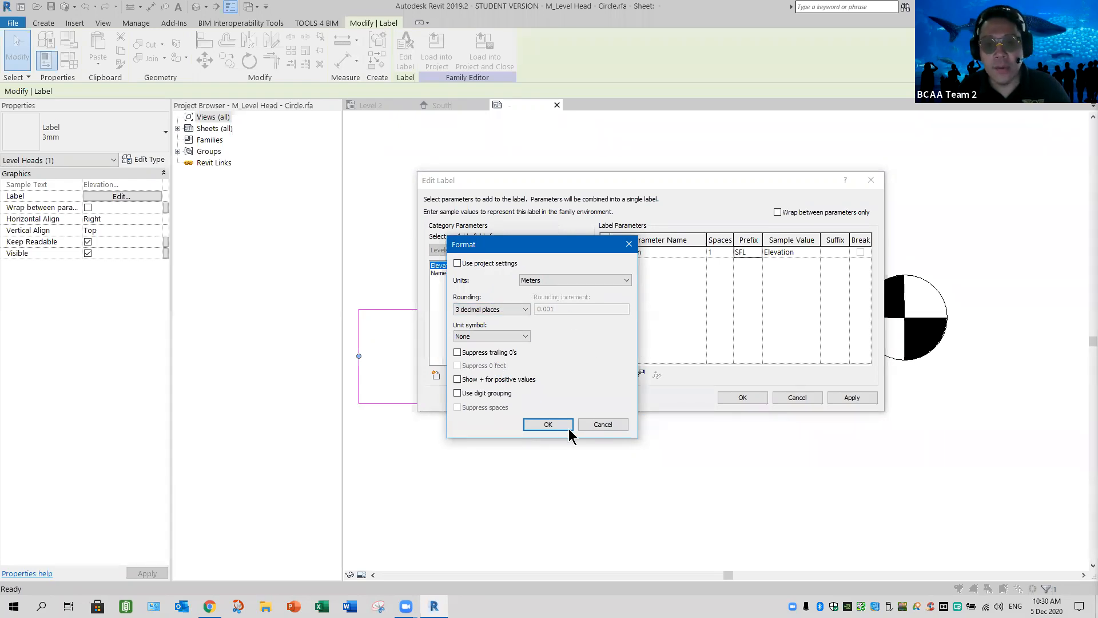
{"action": "key", "text": "Return"}
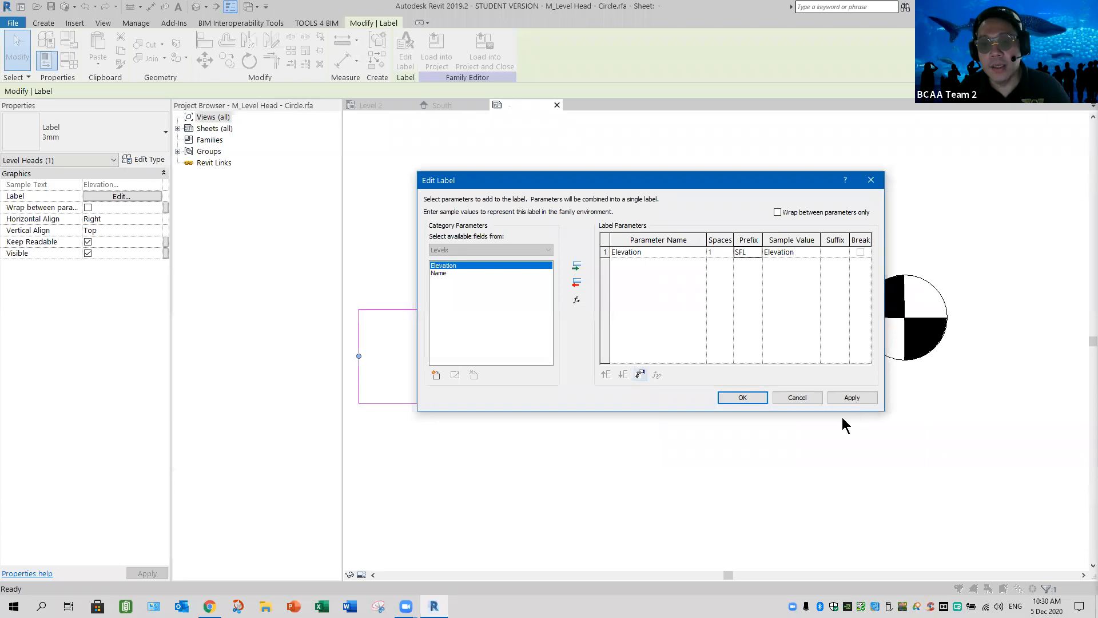
{"action": "left_click", "coordinate": [747, 396]}
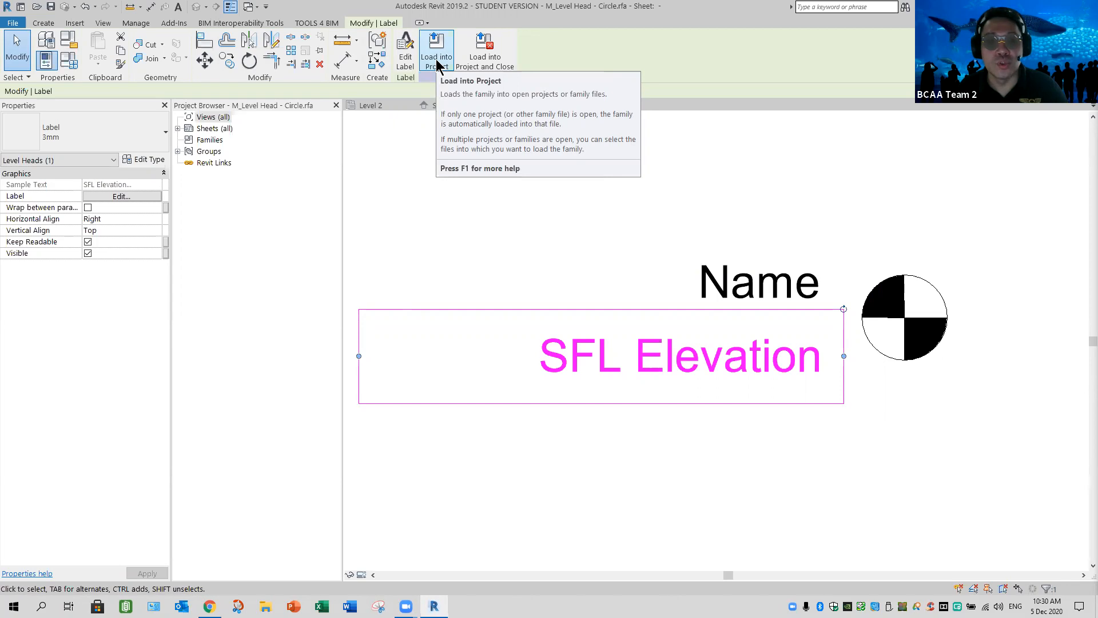
Load the level head family into the project, overwriting the existing version and its parameter values, and close the family without saving
{"action": "left_click", "coordinate": [437, 64]}
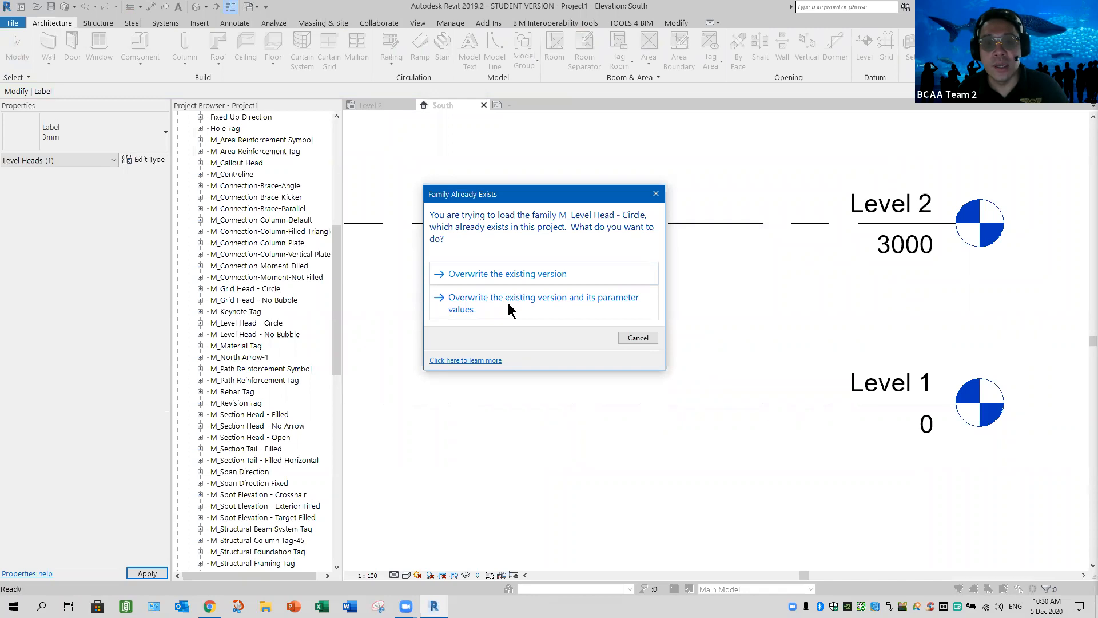
{"action": "left_click", "coordinate": [508, 306]}
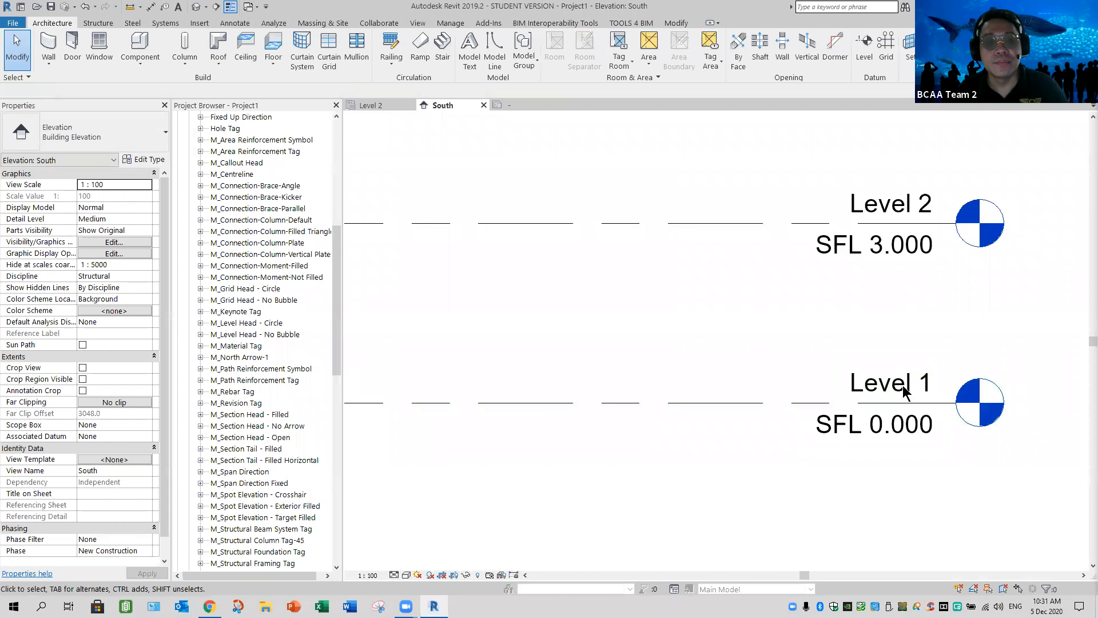
{"action": "left_click", "coordinate": [903, 389]}
{"action": "left_click", "coordinate": [498, 201]}
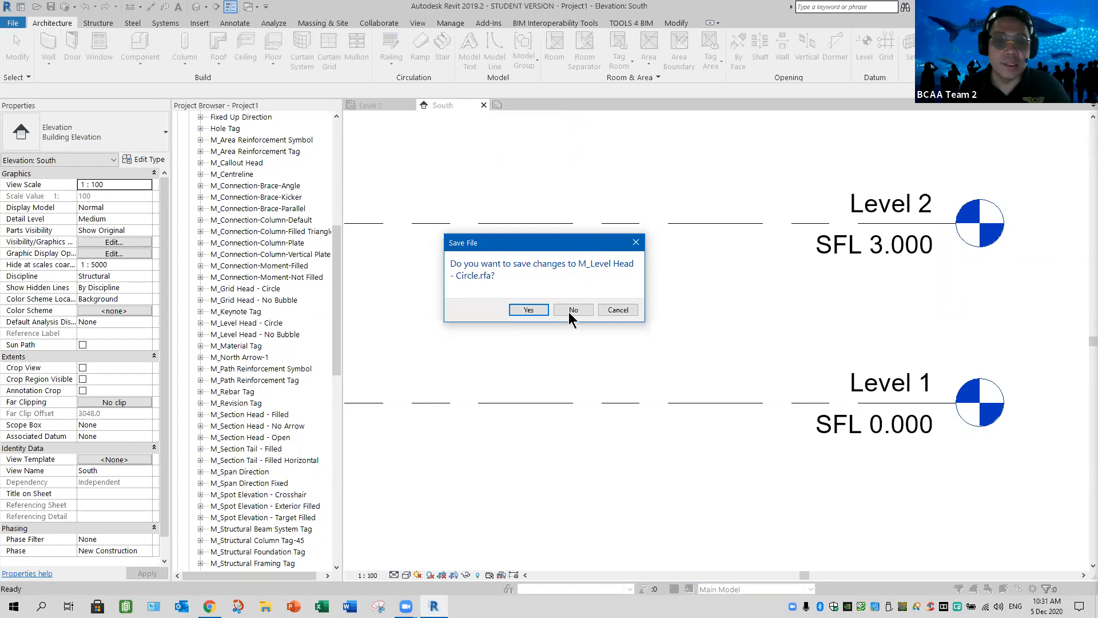
{"action": "left_click", "coordinate": [573, 309]}
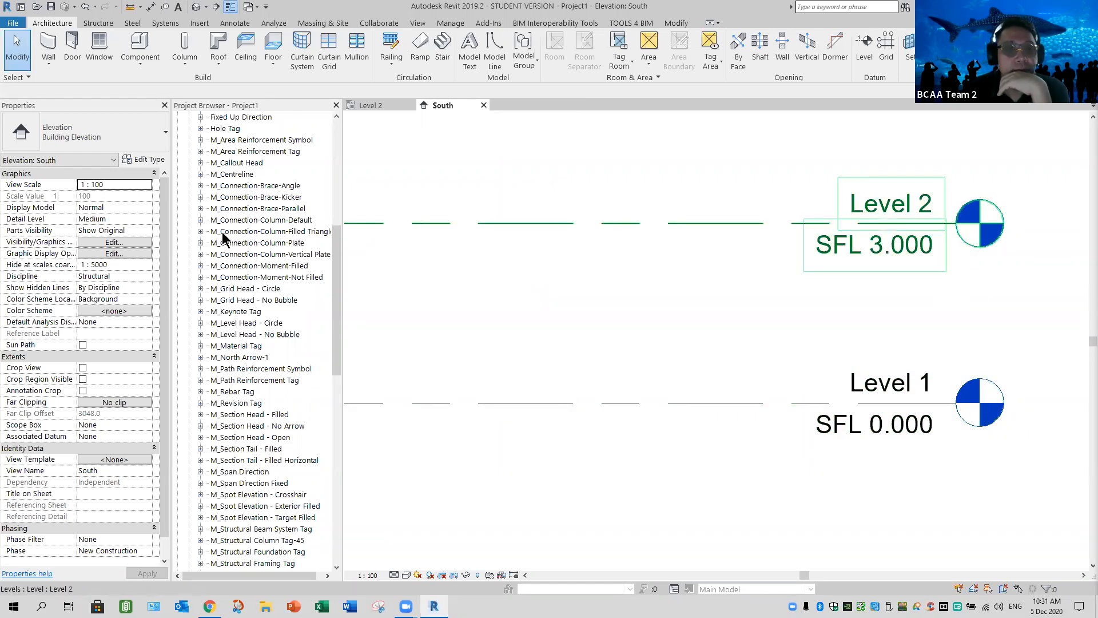
Collapse the Families branch of the project browser and narrow the browser slightly
{"action": "scroll", "coordinate": [229, 241], "scroll_direction": "up", "scroll_amount": 6}
{"action": "scroll", "coordinate": [183, 191], "scroll_direction": "up", "scroll_amount": 2}
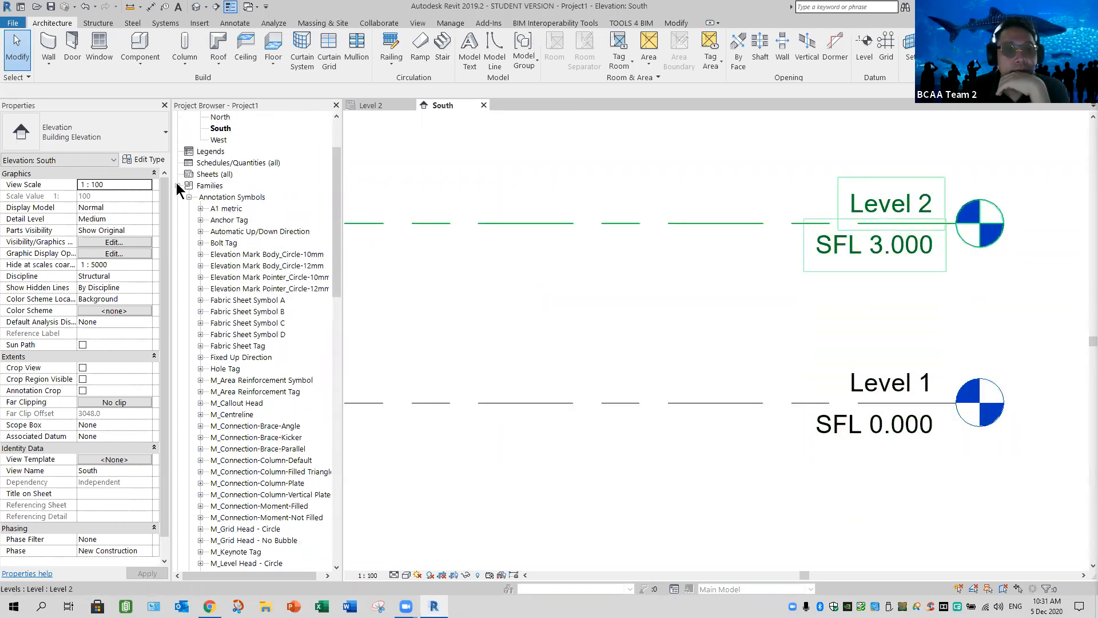
{"action": "left_click", "coordinate": [178, 185]}
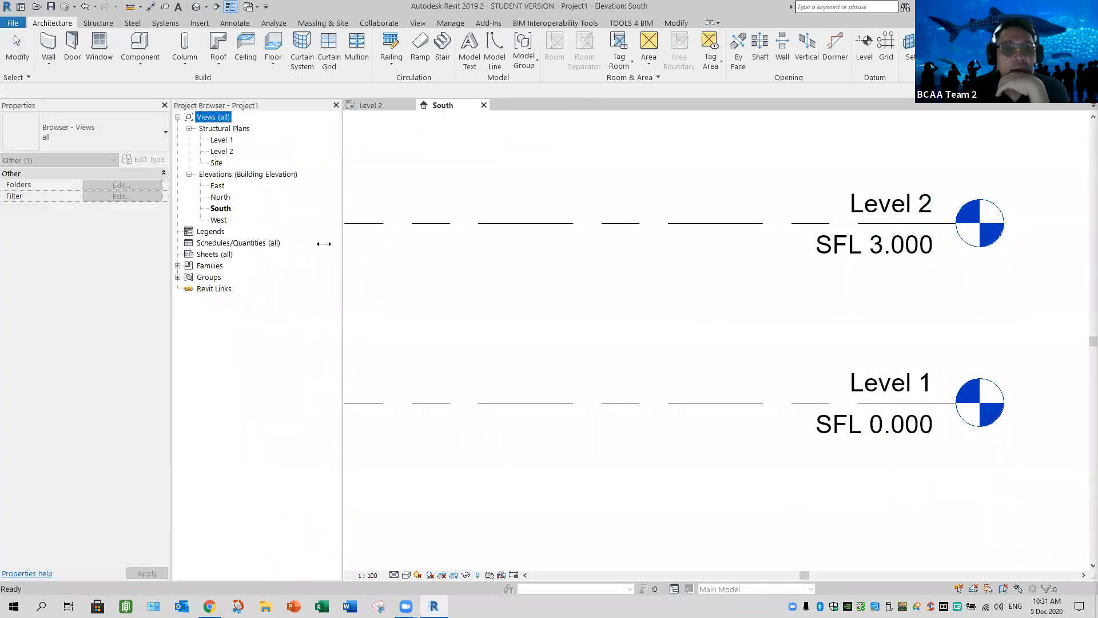
{"action": "left_click_drag", "start_coordinate": [331, 243], "coordinate": [331, 243]}
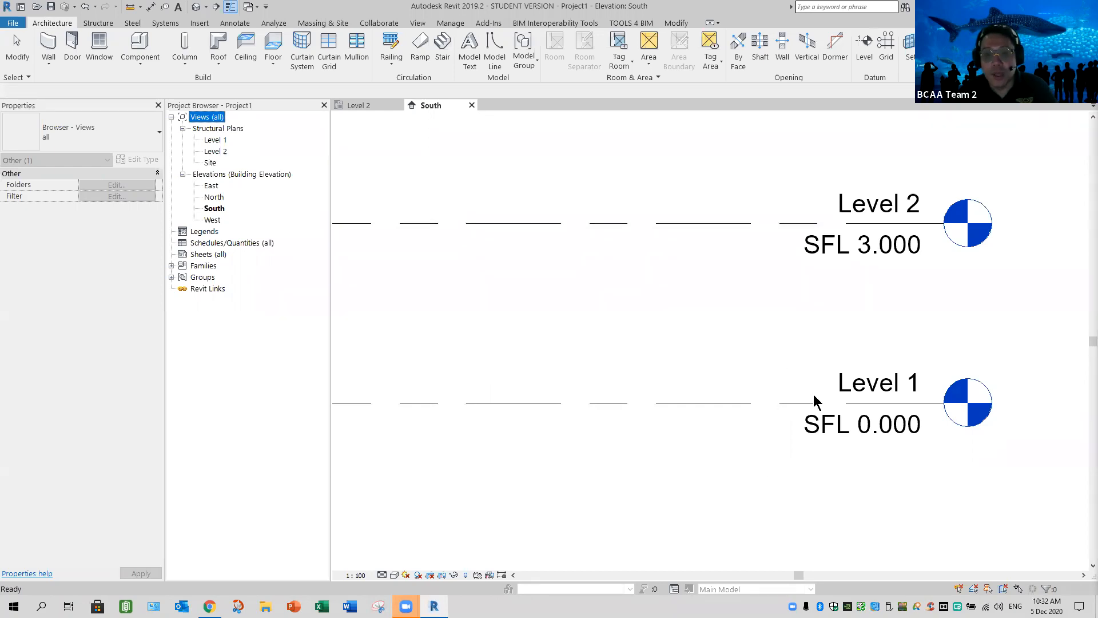
{"action": "left_click", "coordinate": [821, 472]}
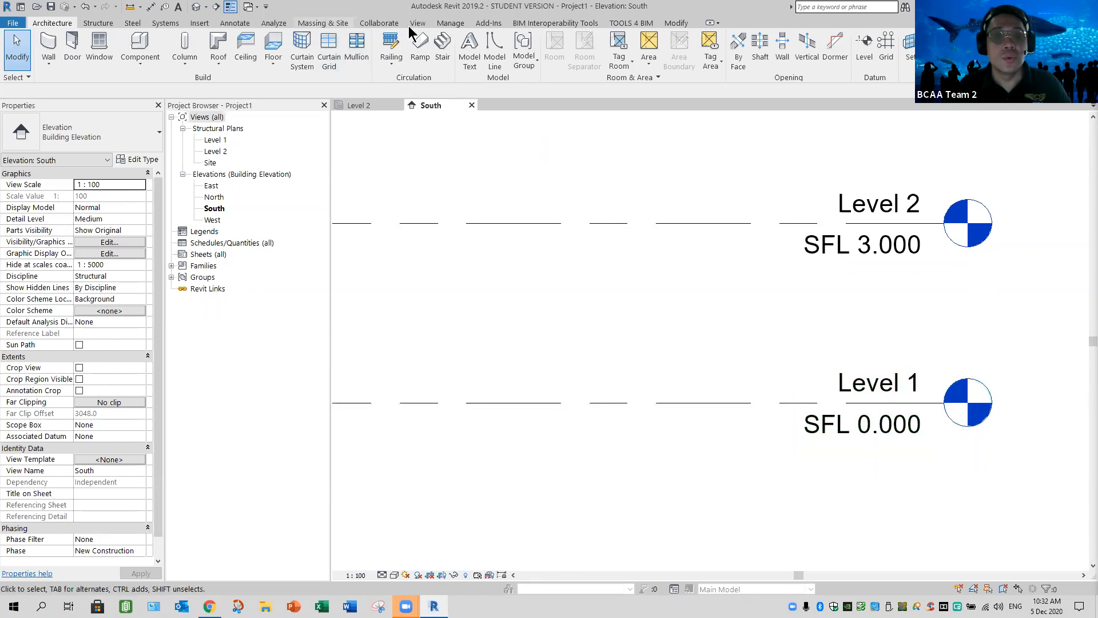
Relocate the project vertically upward by 109095 mm in the South elevation
{"action": "left_click", "coordinate": [451, 23]}
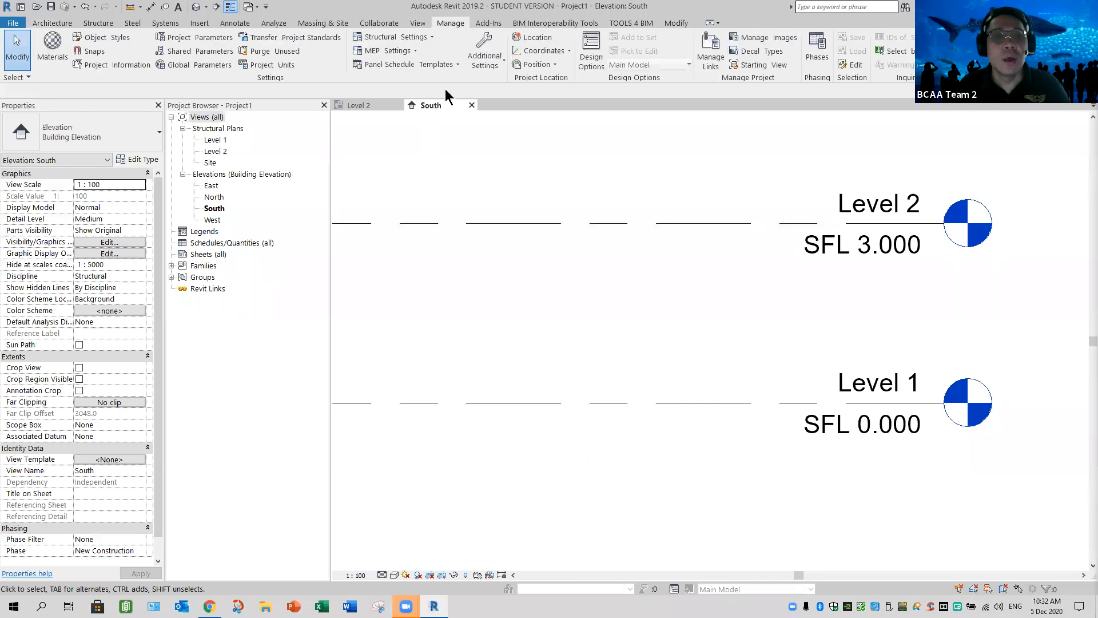
{"action": "left_click", "coordinate": [554, 65]}
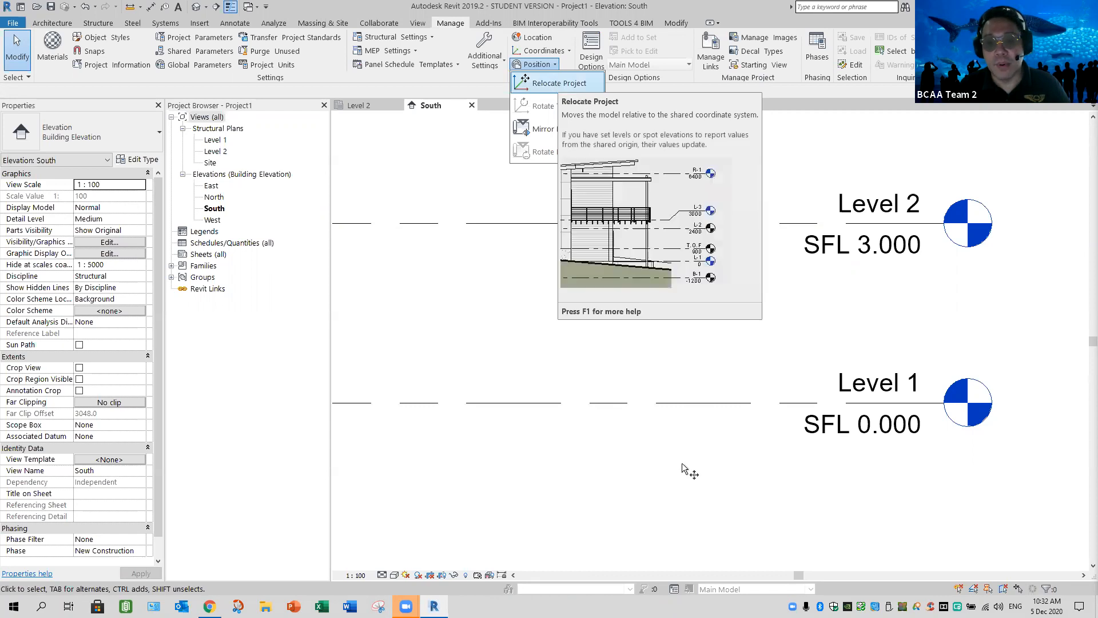
{"action": "left_click", "coordinate": [681, 289]}
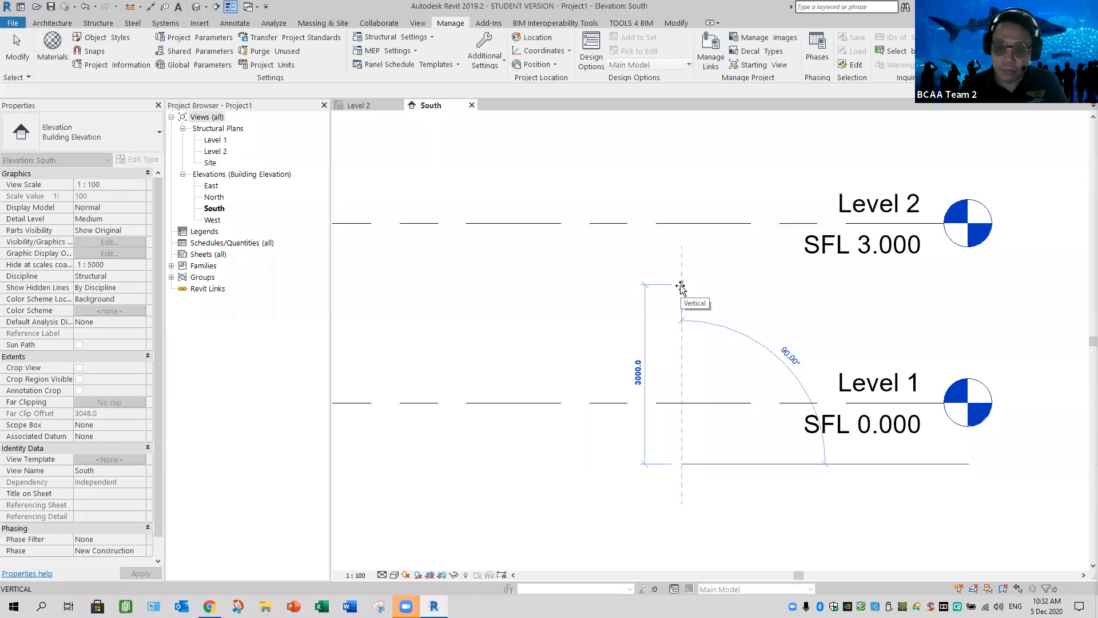
{"action": "type", "text": "109095"}
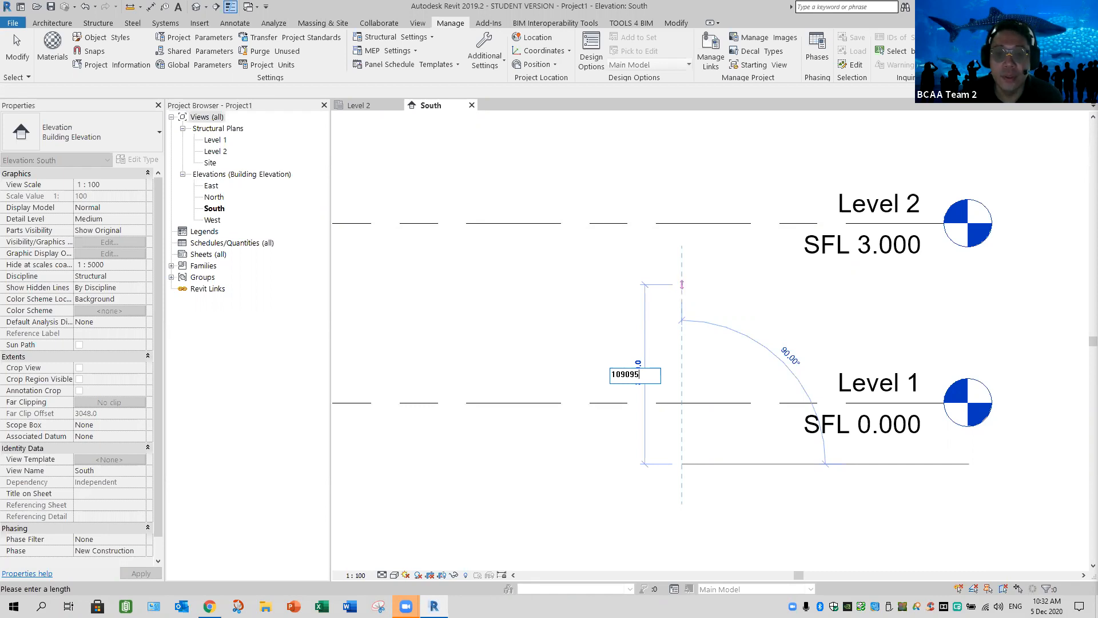
{"action": "key", "text": "Return"}
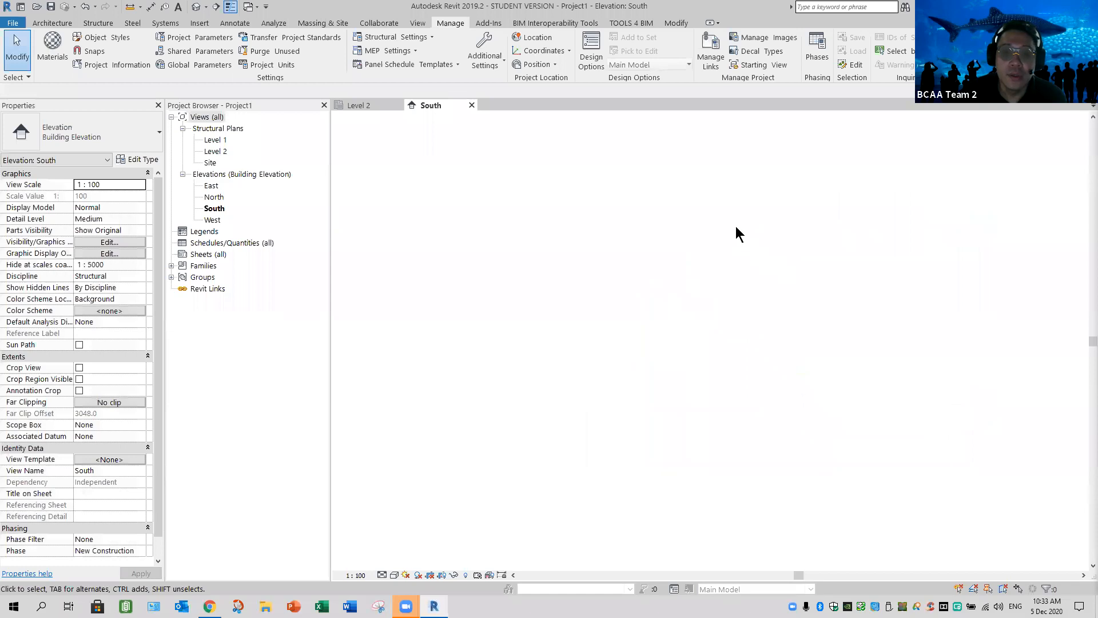
{"action": "middle_click", "coordinate": [976, 432]}
{"action": "middle_click", "coordinate": [976, 431]}
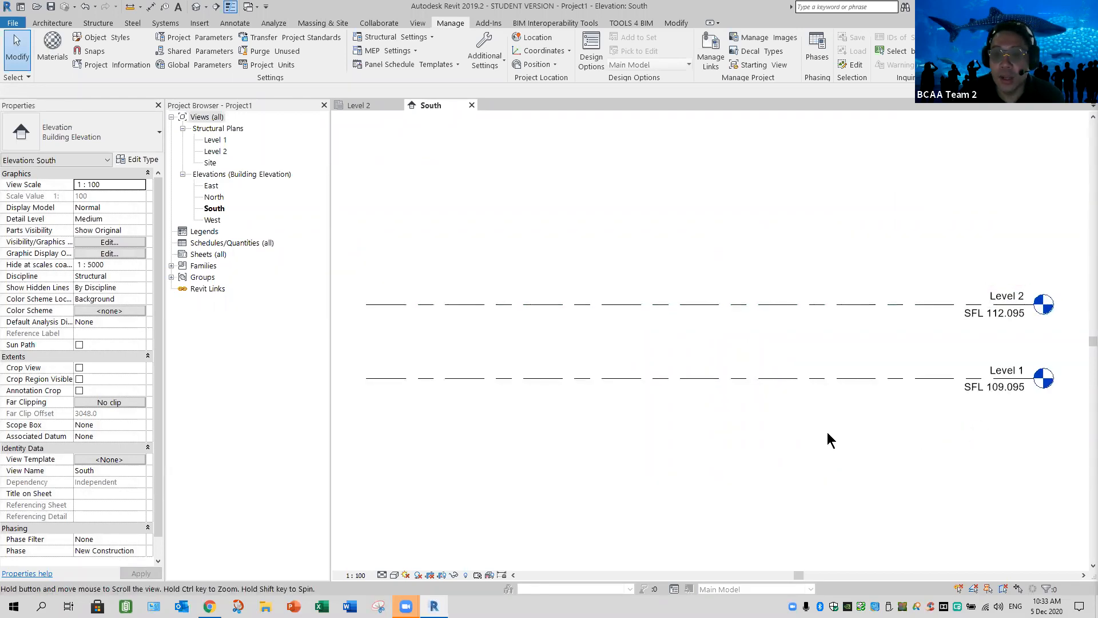
{"action": "scroll", "coordinate": [827, 441], "scroll_direction": "up", "scroll_amount": 3}
{"action": "scroll", "coordinate": [828, 434], "scroll_direction": "up", "scroll_amount": 1}
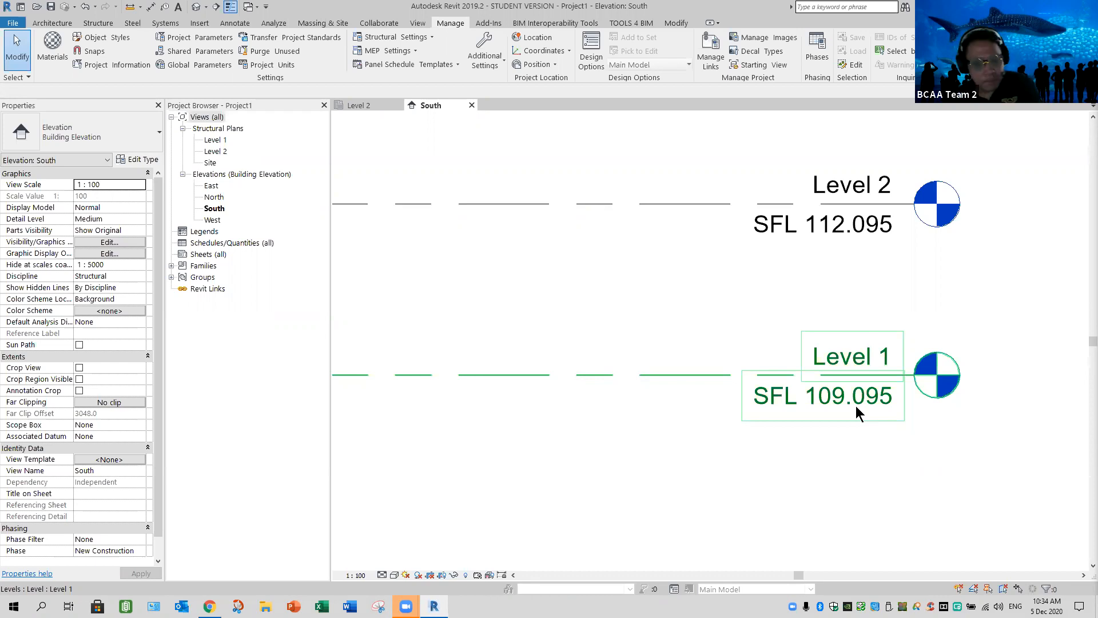
{"action": "key", "text": "Escape"}
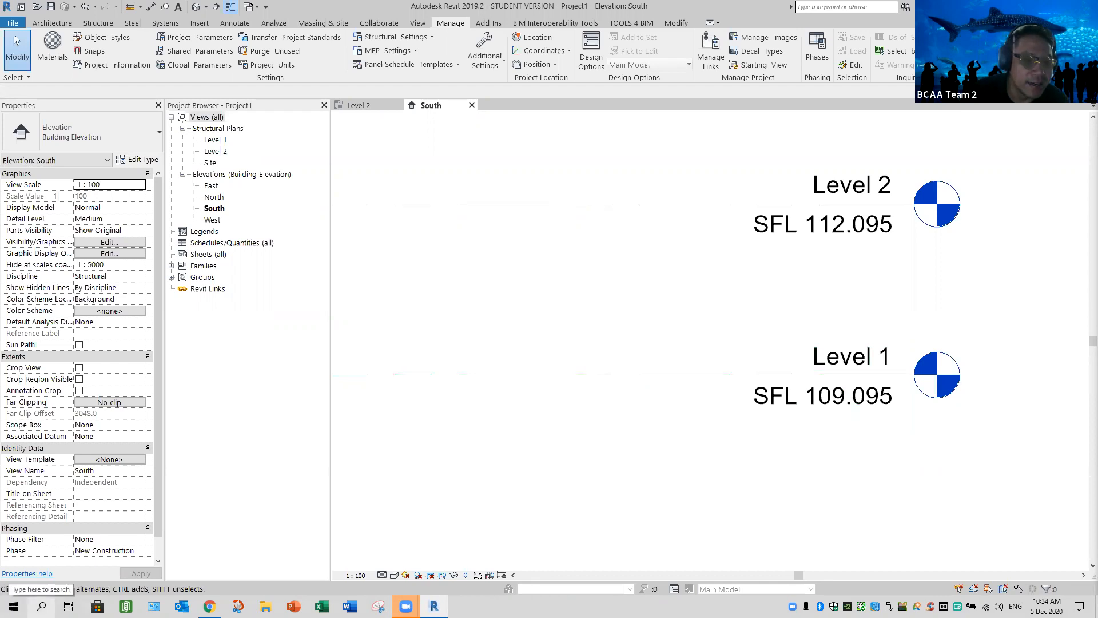
Switch to the Windows Calculator and enter 110000
{"action": "left_click", "coordinate": [41, 605]}
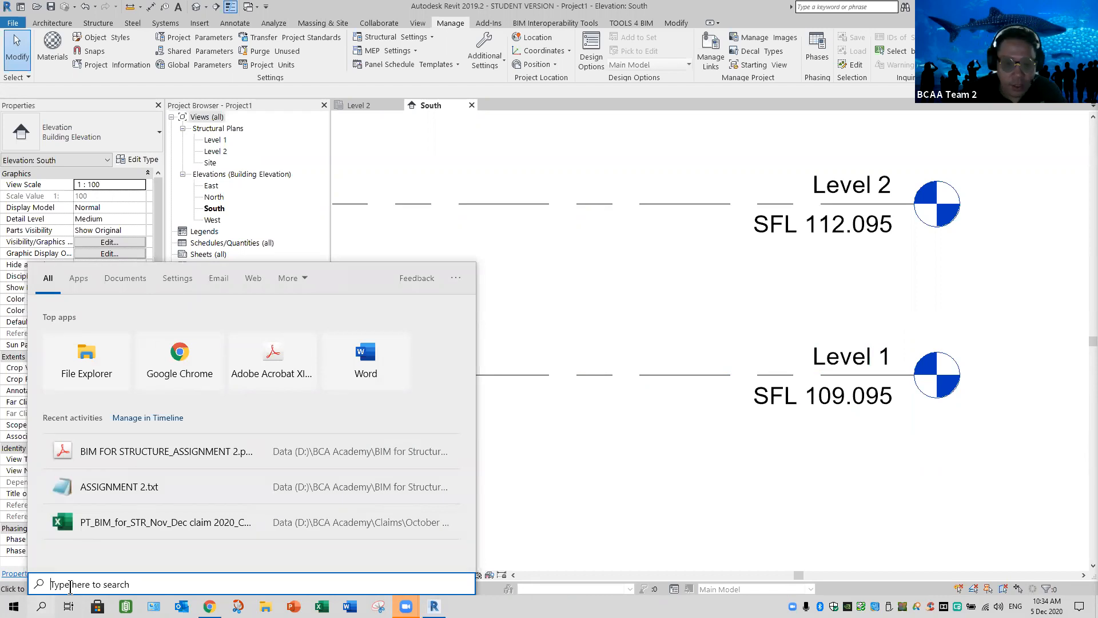
{"action": "type", "text": "cal"}
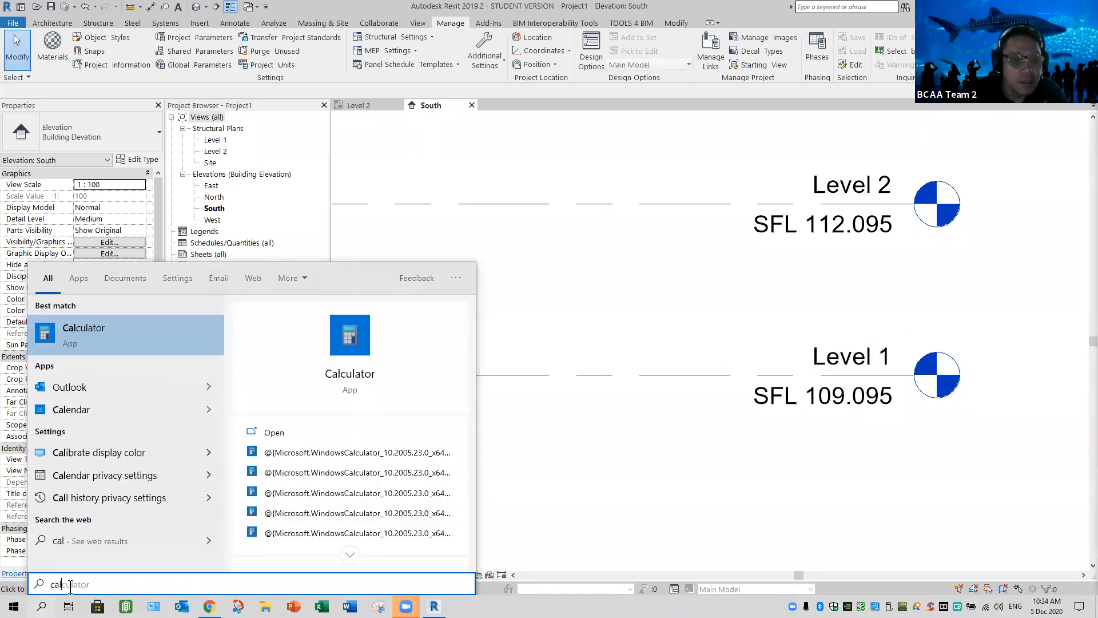
{"action": "key", "text": "Return"}
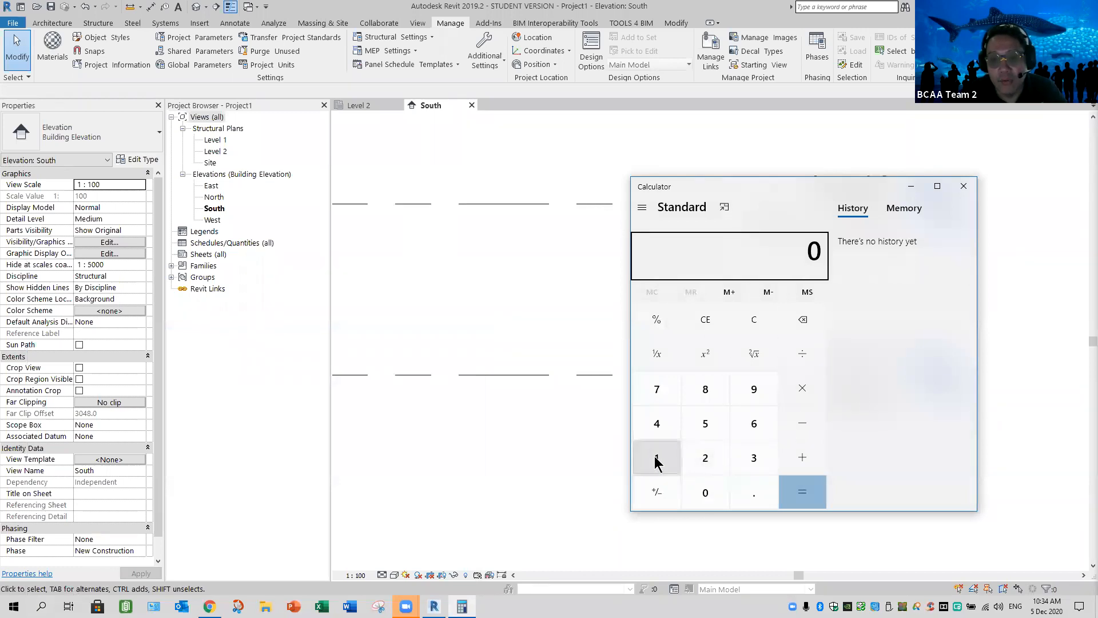
{"action": "left_click", "coordinate": [656, 460]}
{"action": "left_click", "coordinate": [657, 460]}
{"action": "left_click", "coordinate": [706, 495]}
{"action": "left_click", "coordinate": [704, 490]}
{"action": "left_click", "coordinate": [705, 491]}
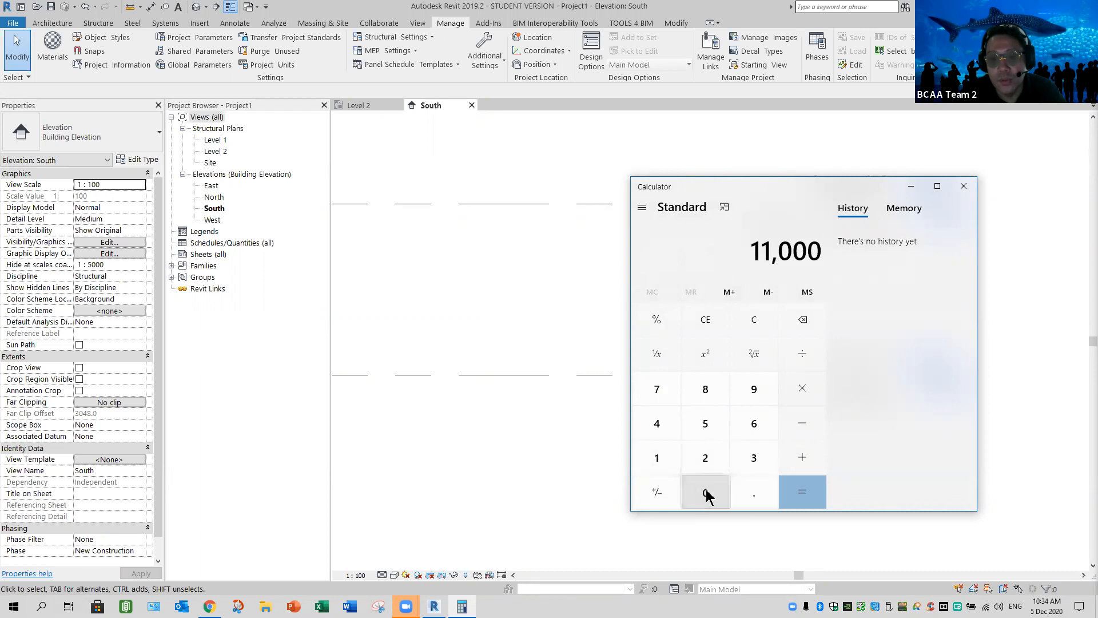
{"action": "left_click", "coordinate": [706, 495]}
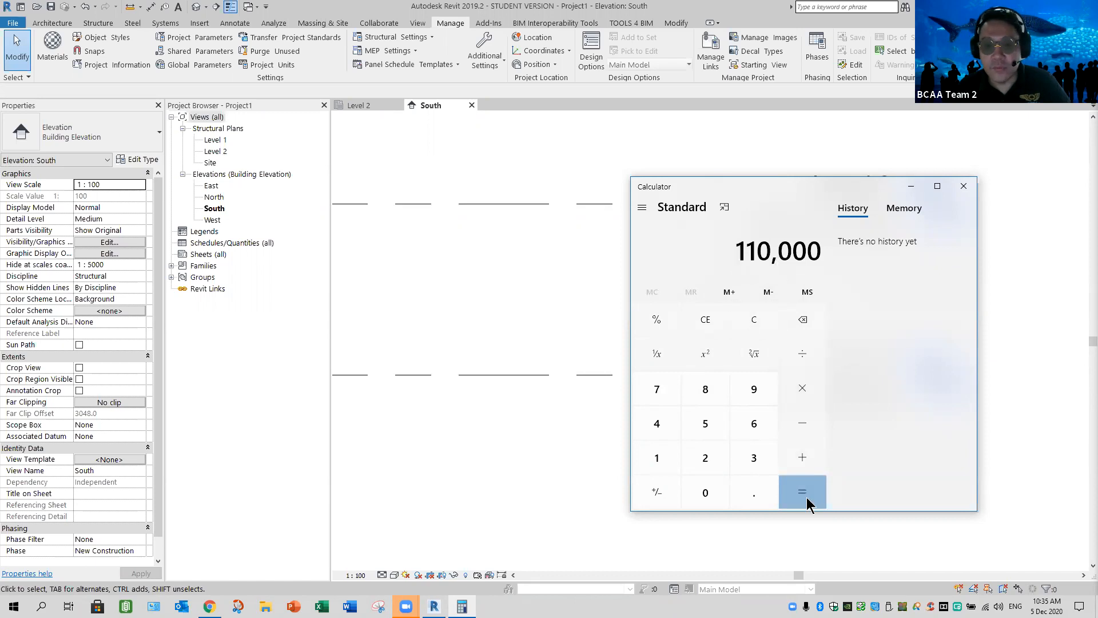
Replace the calculator entry with 110.000 so the level is expressed in meters
{"action": "key", "text": "BackSpace"}
{"action": "key", "text": "BackSpace"}
{"action": "key", "text": "BackSpace"}
{"action": "key", "text": "BackSpace"}
{"action": "key", "text": "BackSpace"}
{"action": "key", "text": "BackSpace"}
{"action": "left_click", "coordinate": [679, 473]}
{"action": "left_click", "coordinate": [705, 496]}
{"action": "left_click", "coordinate": [754, 493]}
{"action": "left_click", "coordinate": [708, 499]}
{"action": "left_click", "coordinate": [707, 499]}
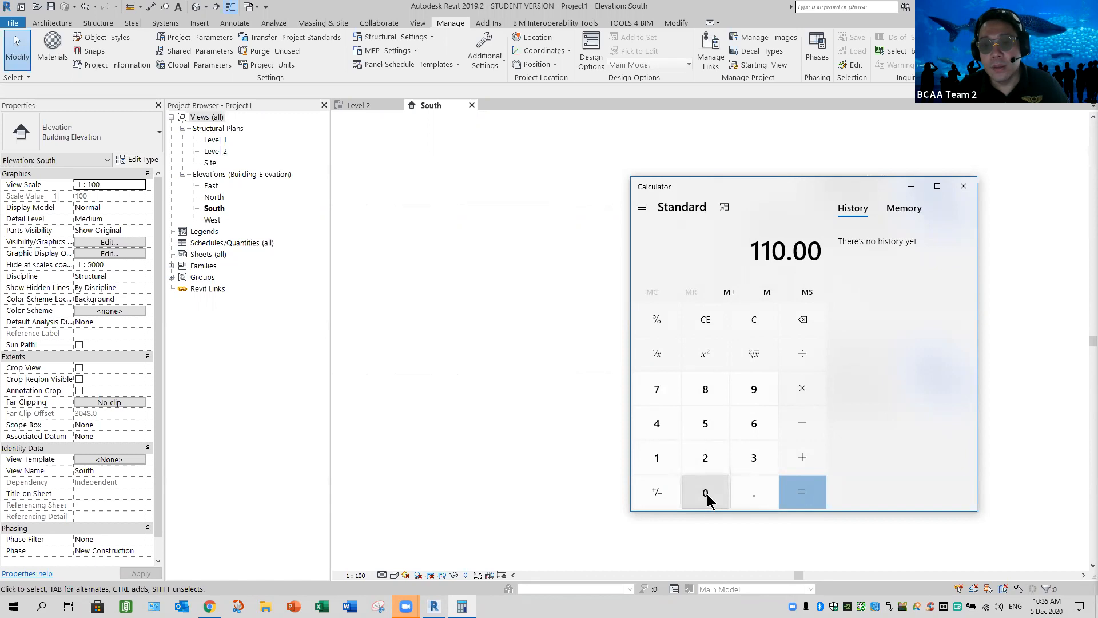
{"action": "left_click", "coordinate": [707, 498]}
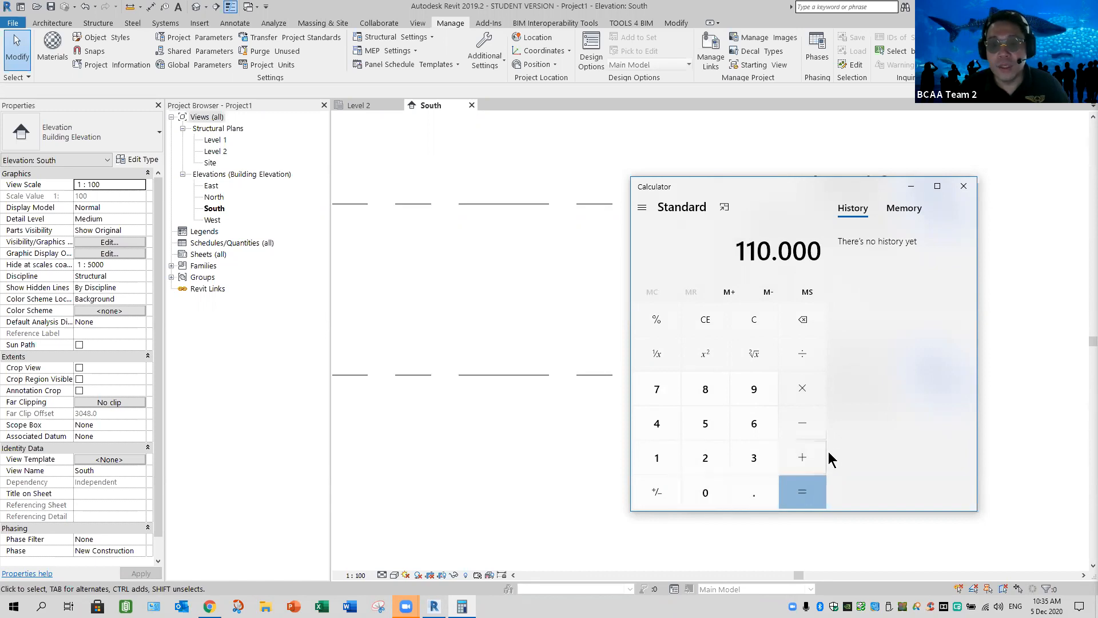
Subtract 0.005 from 110.000 in the calculator
{"action": "left_click", "coordinate": [808, 430]}
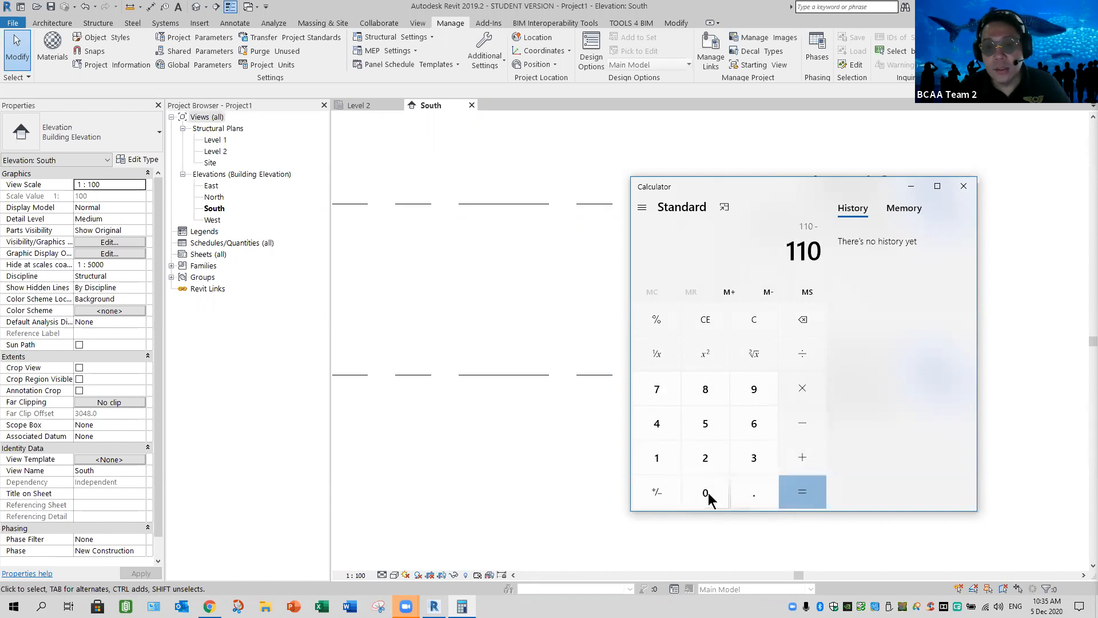
{"action": "left_click", "coordinate": [712, 496]}
{"action": "left_click", "coordinate": [745, 496]}
{"action": "left_click", "coordinate": [707, 492]}
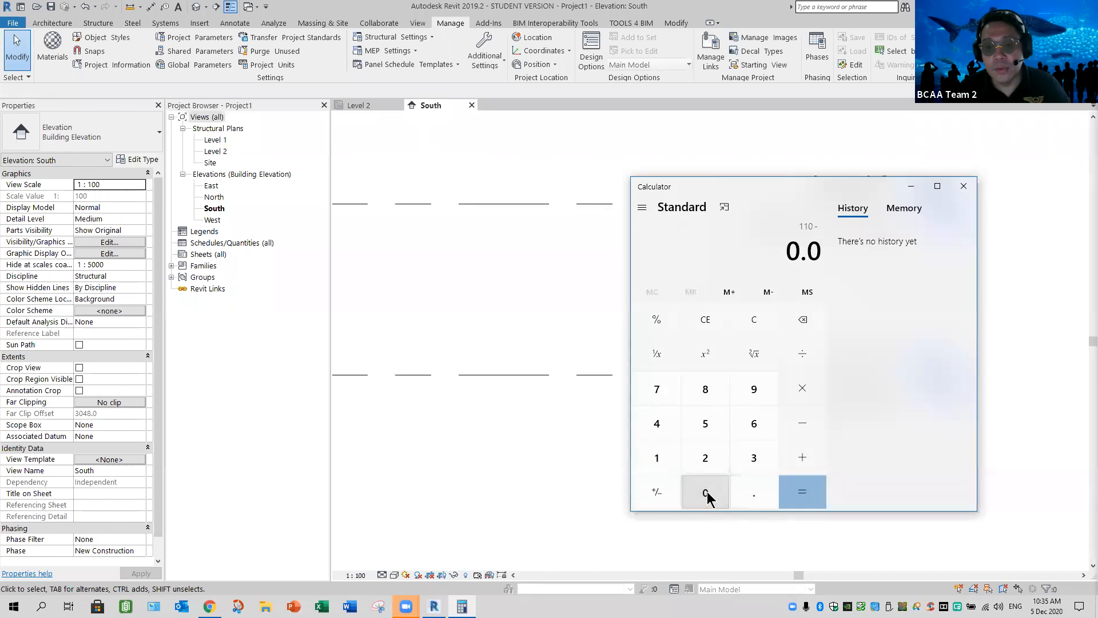
{"action": "left_click", "coordinate": [706, 484]}
{"action": "left_click", "coordinate": [706, 423]}
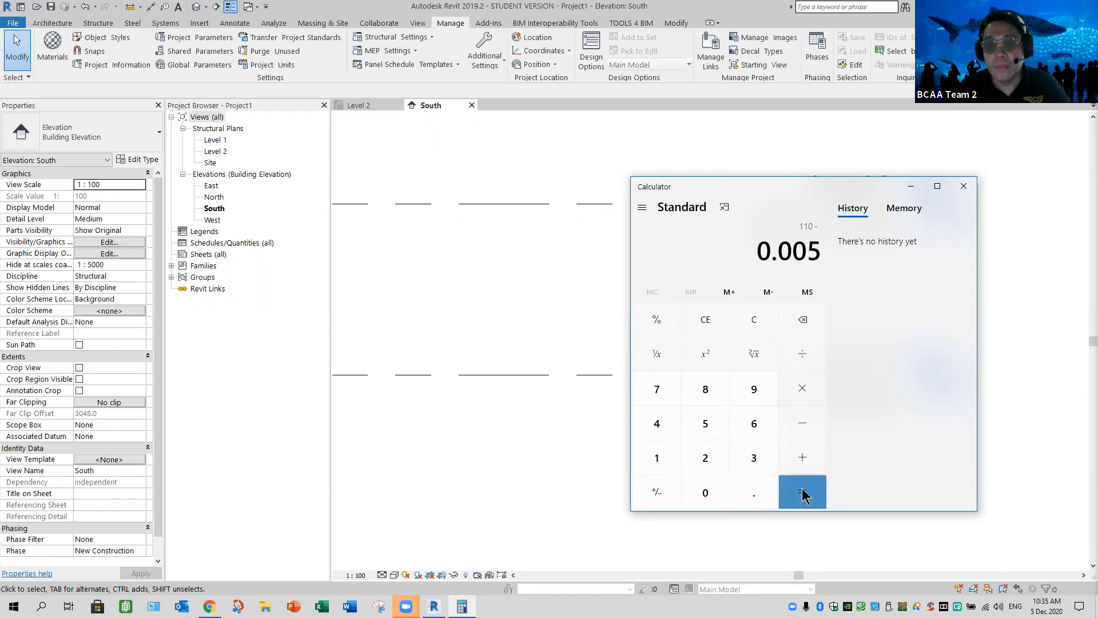
{"action": "left_click", "coordinate": [802, 493]}
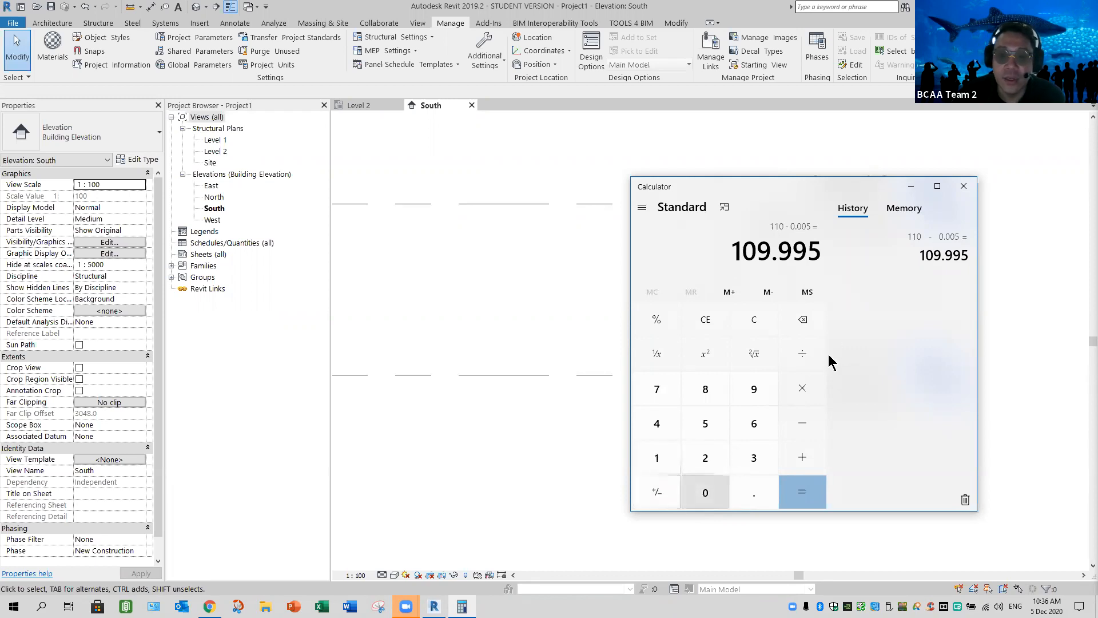
Calculate 110.000 minus 0.05 in the calculator and close it
{"action": "key", "text": "BackSpace"}
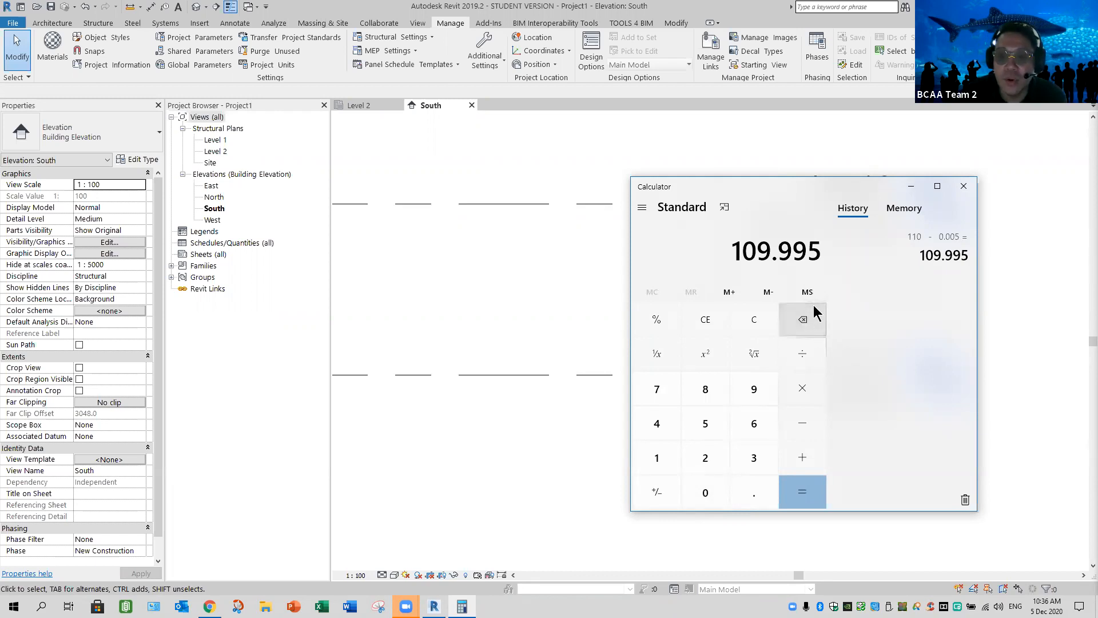
{"action": "left_click_drag", "start_coordinate": [822, 252], "coordinate": [735, 261]}
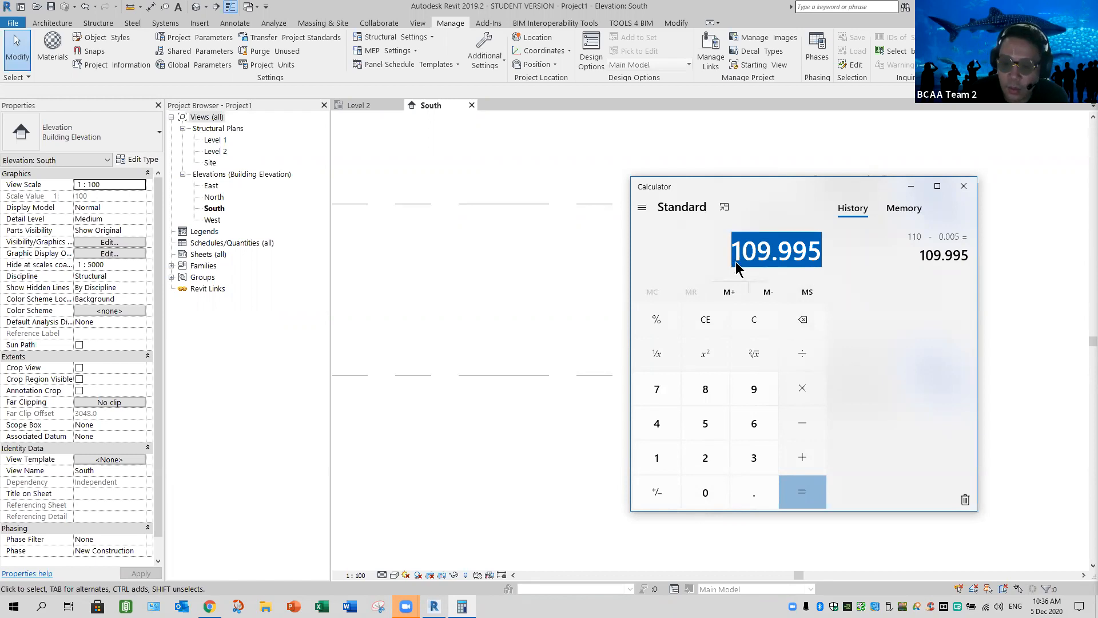
{"action": "type", "text": "110.000"}
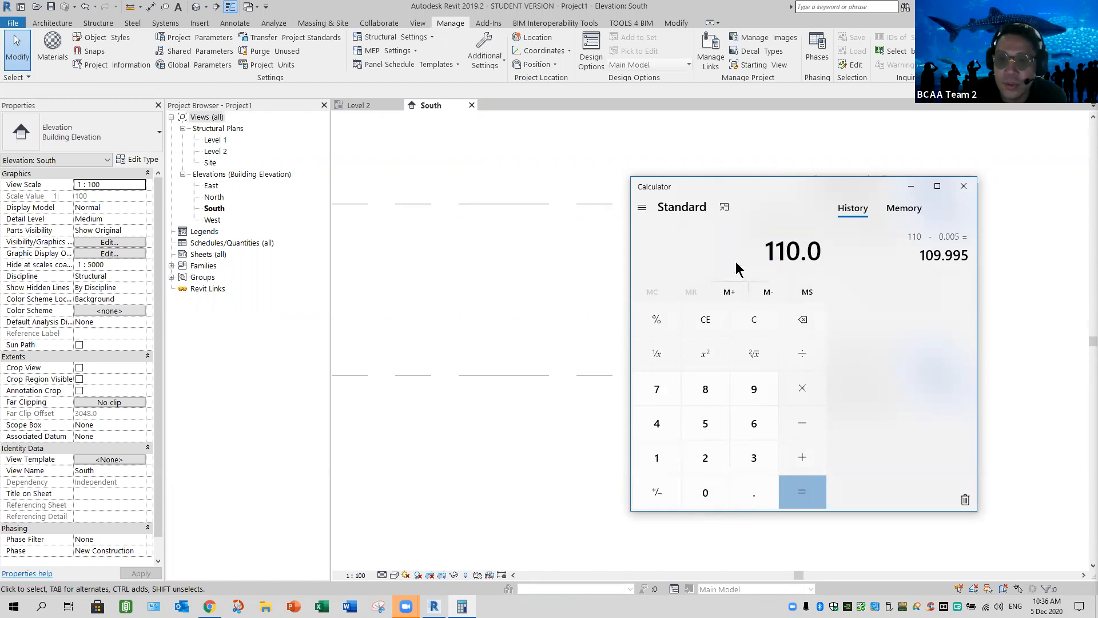
{"action": "left_click", "coordinate": [804, 426]}
{"action": "left_click", "coordinate": [711, 494]}
{"action": "left_click", "coordinate": [753, 492]}
{"action": "left_click", "coordinate": [705, 492]}
{"action": "left_click", "coordinate": [705, 424]}
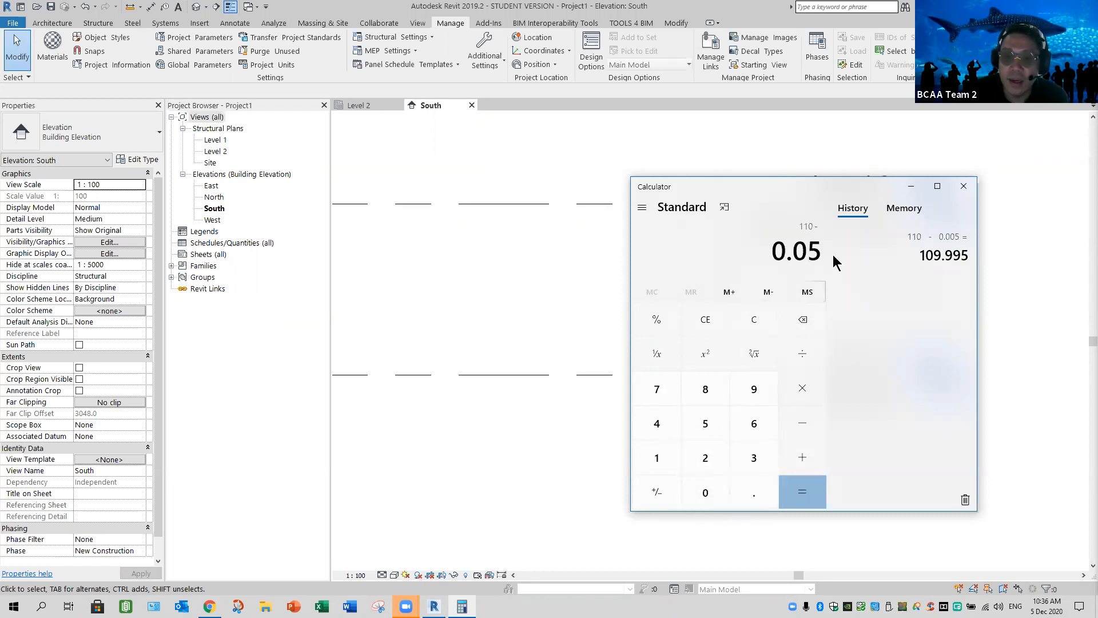
{"action": "left_click", "coordinate": [799, 494]}
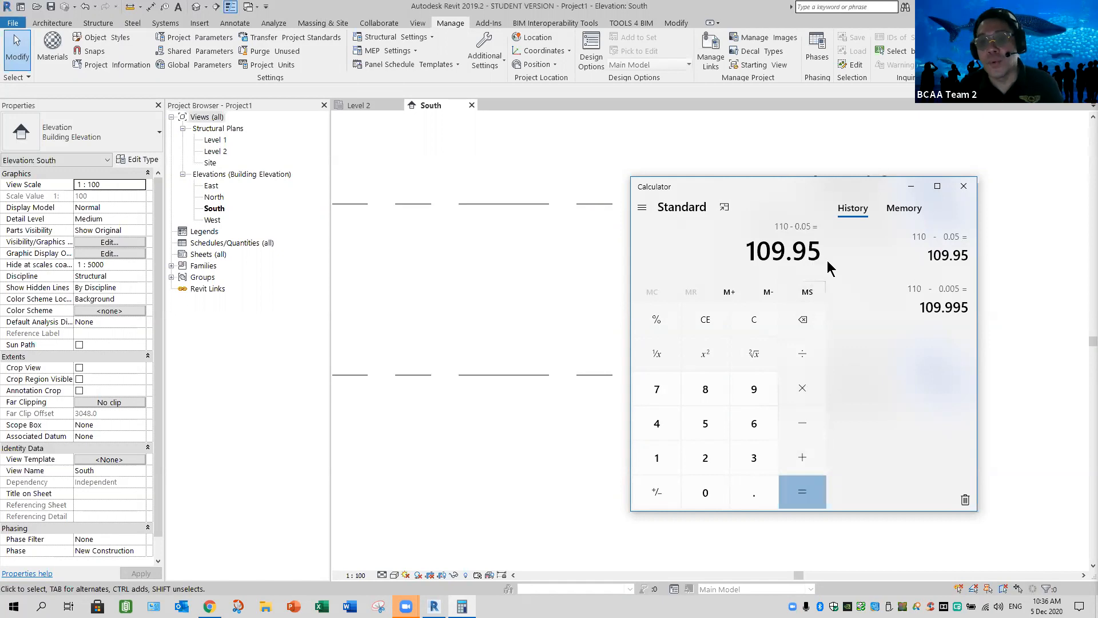
{"action": "left_click", "coordinate": [964, 186]}
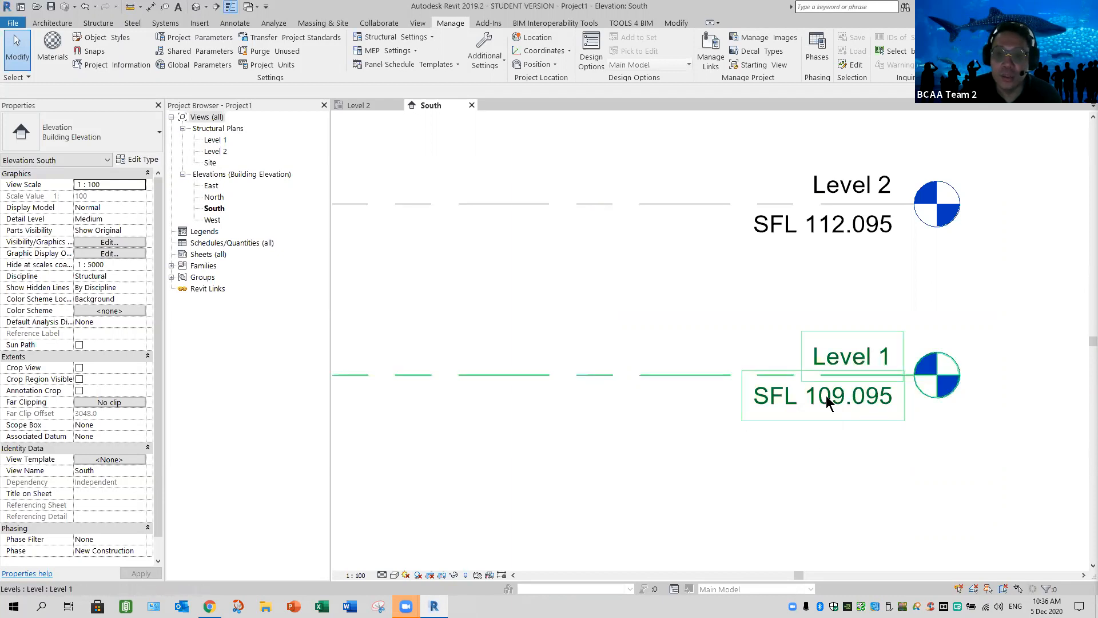
Set the elevation of Level 1 to 109.950 in the South elevation
{"action": "double_click", "coordinate": [841, 433]}
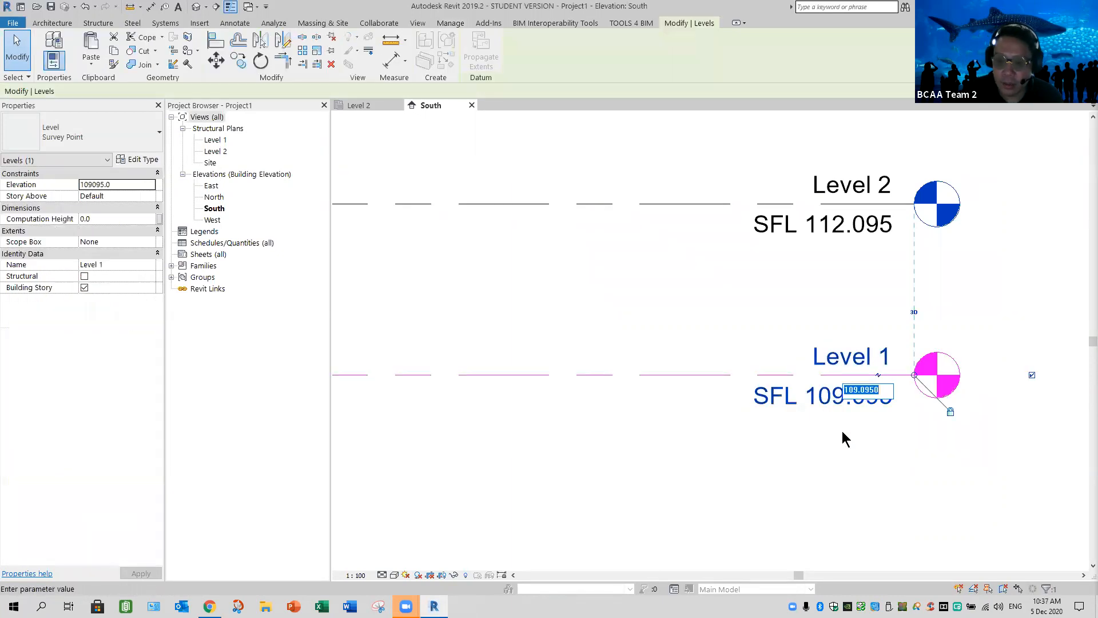
{"action": "type", "text": "109.950"}
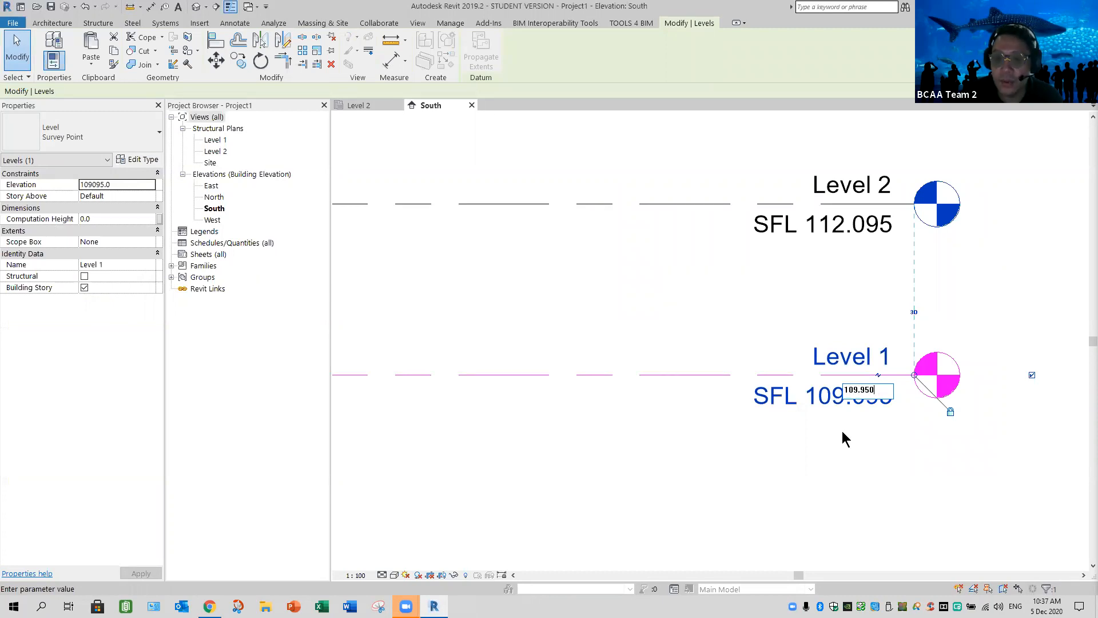
{"action": "key", "text": "Return"}
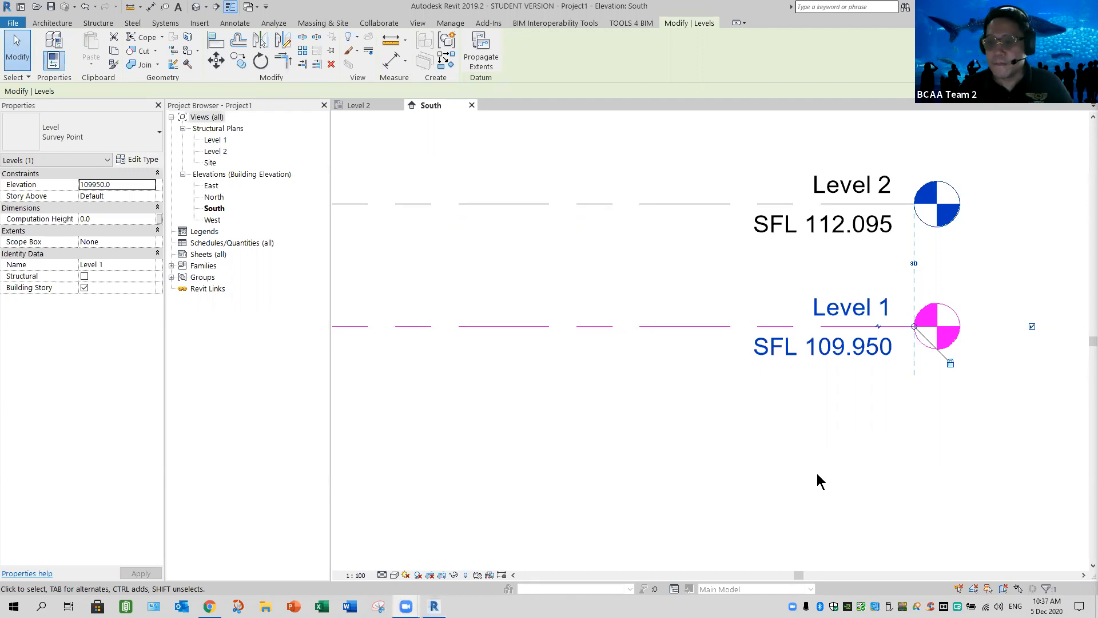
Set the distance between Level 1 and Level 2 to 12000 mm by changing Level 2's temporary dimension
{"action": "middle_click_drag", "start_coordinate": [584, 417], "coordinate": [583, 416]}
{"action": "middle_click_drag", "start_coordinate": [795, 376], "coordinate": [752, 417]}
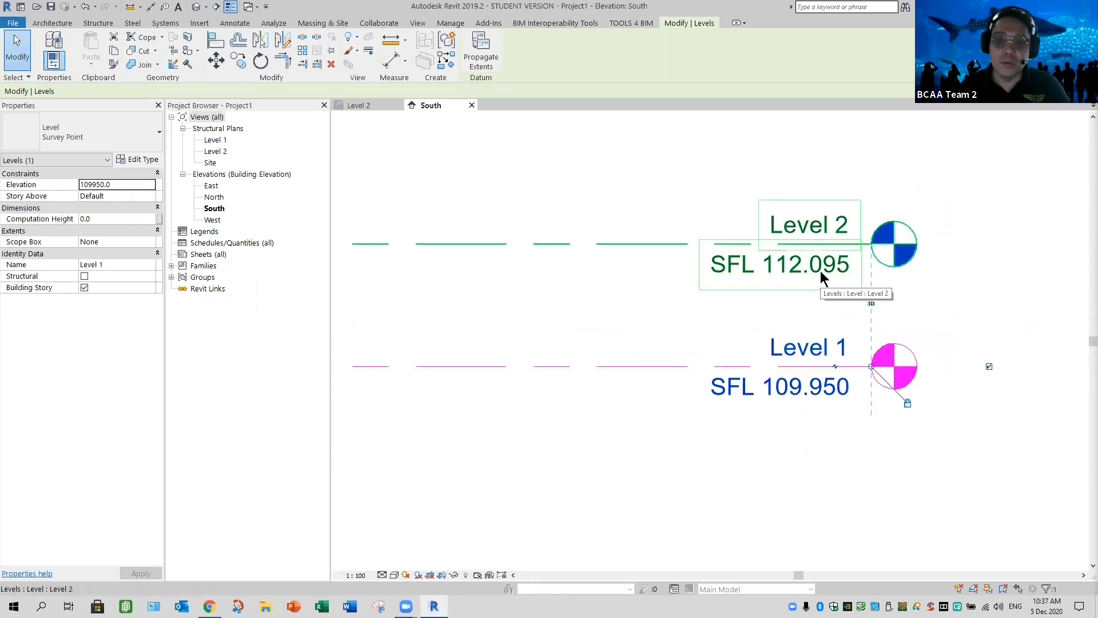
{"action": "double_click", "coordinate": [822, 277]}
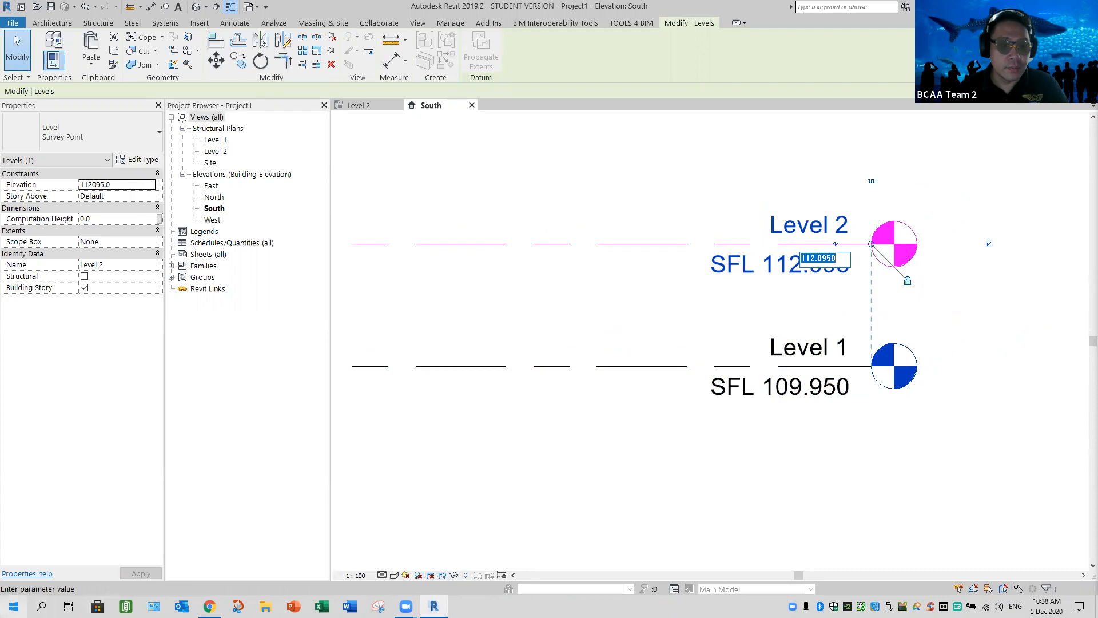
{"action": "left_click", "coordinate": [573, 451]}
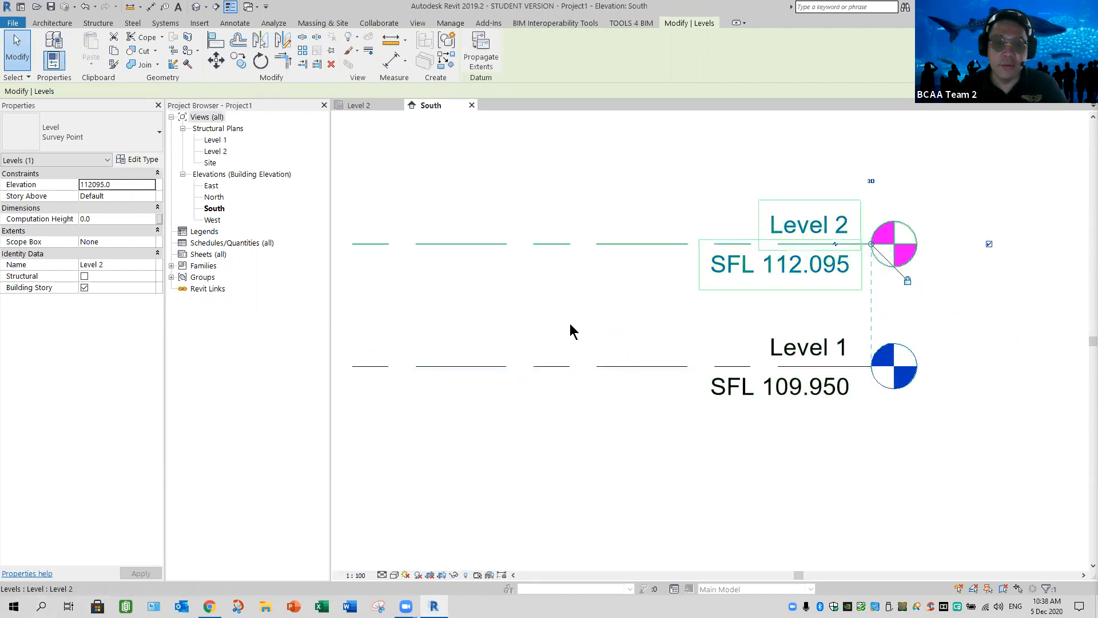
{"action": "scroll", "coordinate": [696, 434], "scroll_direction": "down", "scroll_amount": 5}
{"action": "scroll", "coordinate": [840, 405], "scroll_direction": "up", "scroll_amount": 3}
{"action": "middle_click_drag", "start_coordinate": [626, 443], "coordinate": [721, 448]}
{"action": "middle_click_drag", "start_coordinate": [362, 295], "coordinate": [538, 329]}
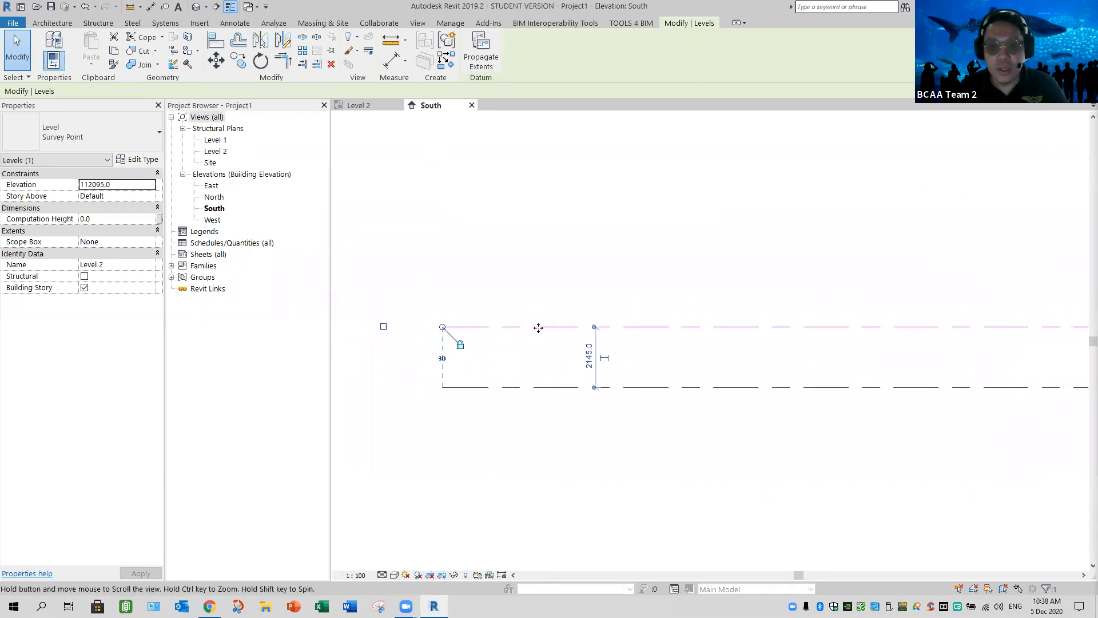
{"action": "left_click", "coordinate": [589, 360]}
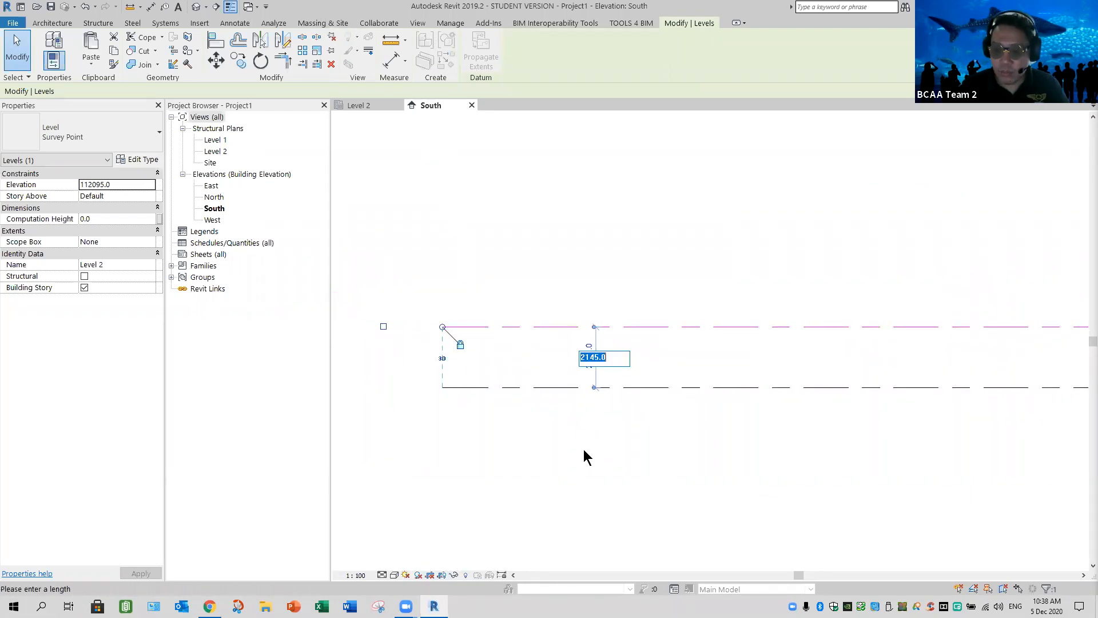
{"action": "type", "text": "12000"}
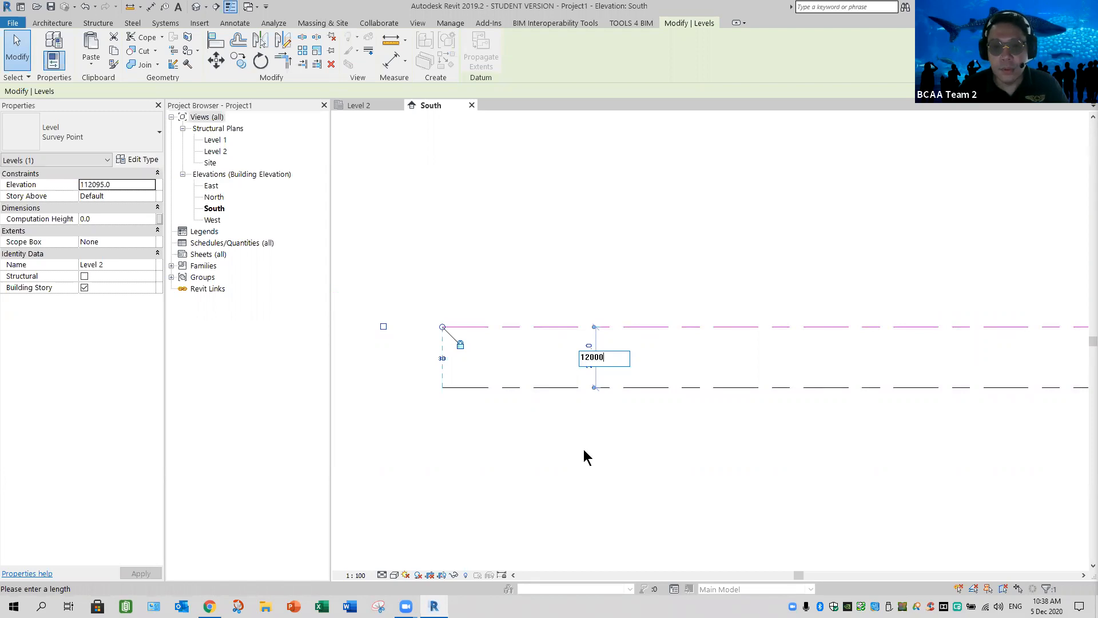
{"action": "key", "text": "Return"}
{"action": "key", "text": "Escape"}
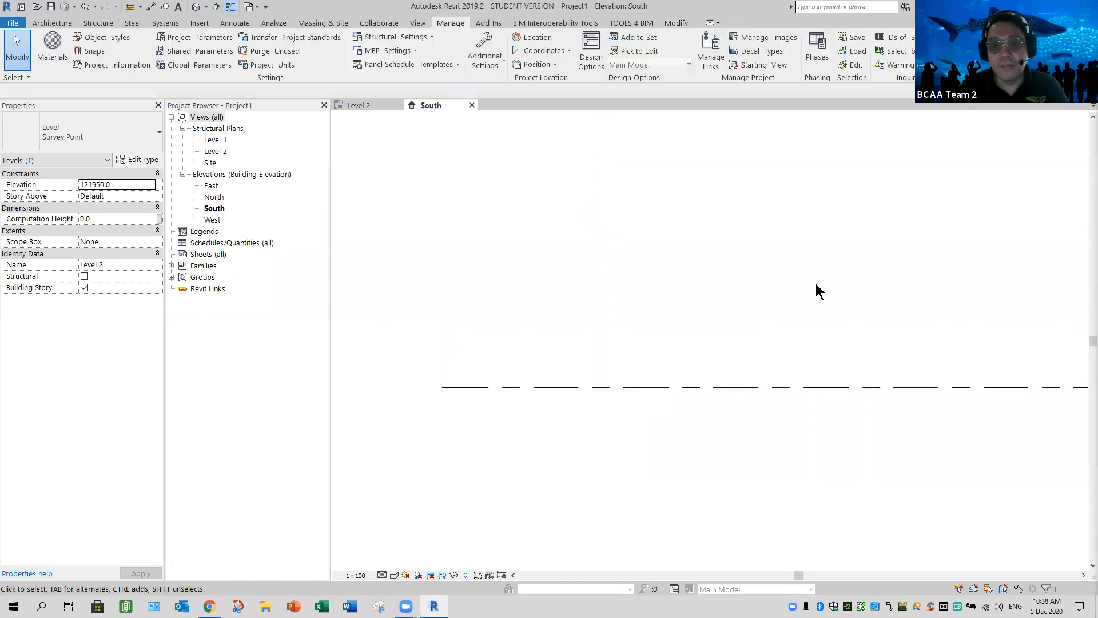
Delete Level 2 together with its structural plan view
{"action": "scroll", "coordinate": [710, 354], "scroll_direction": "down", "scroll_amount": 2}
{"action": "scroll", "coordinate": [796, 273], "scroll_direction": "down", "scroll_amount": 1}
{"action": "middle_click_drag", "start_coordinate": [1021, 163], "coordinate": [767, 273]}
{"action": "scroll", "coordinate": [740, 271], "scroll_direction": "up", "scroll_amount": 4}
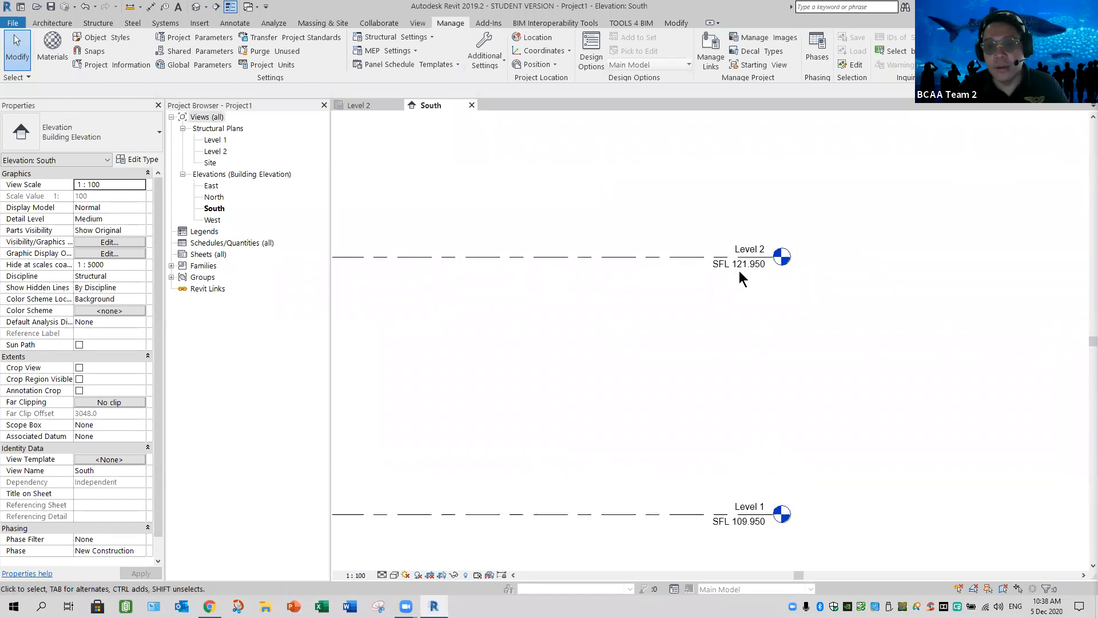
{"action": "scroll", "coordinate": [738, 273], "scroll_direction": "up", "scroll_amount": 1}
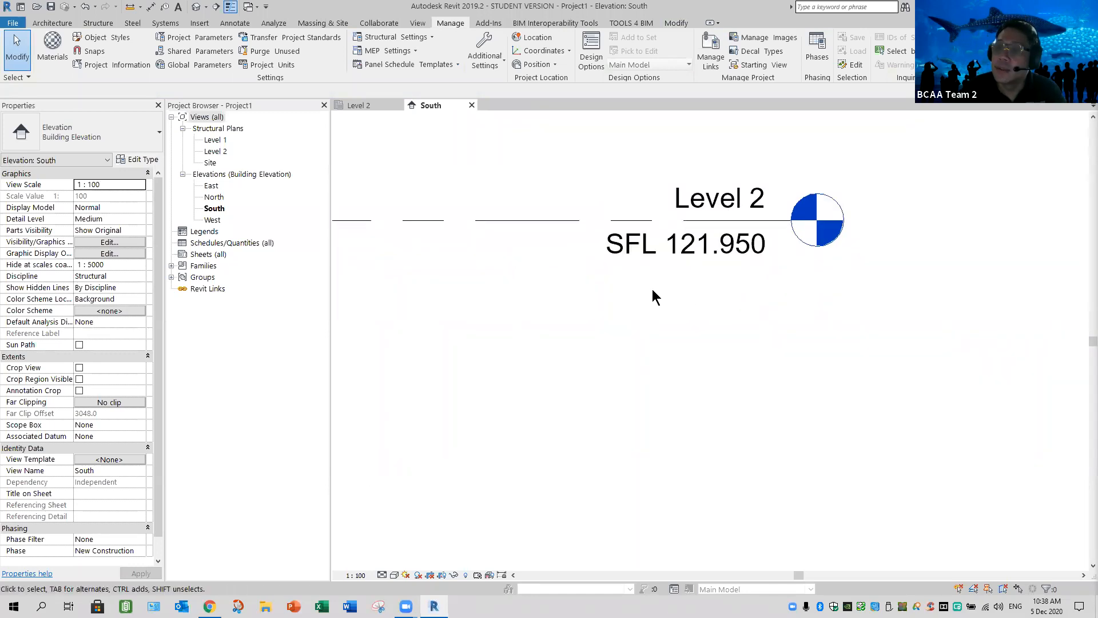
{"action": "scroll", "coordinate": [647, 294], "scroll_direction": "down", "scroll_amount": 2}
{"action": "middle_click_drag", "start_coordinate": [693, 317], "coordinate": [748, 317]}
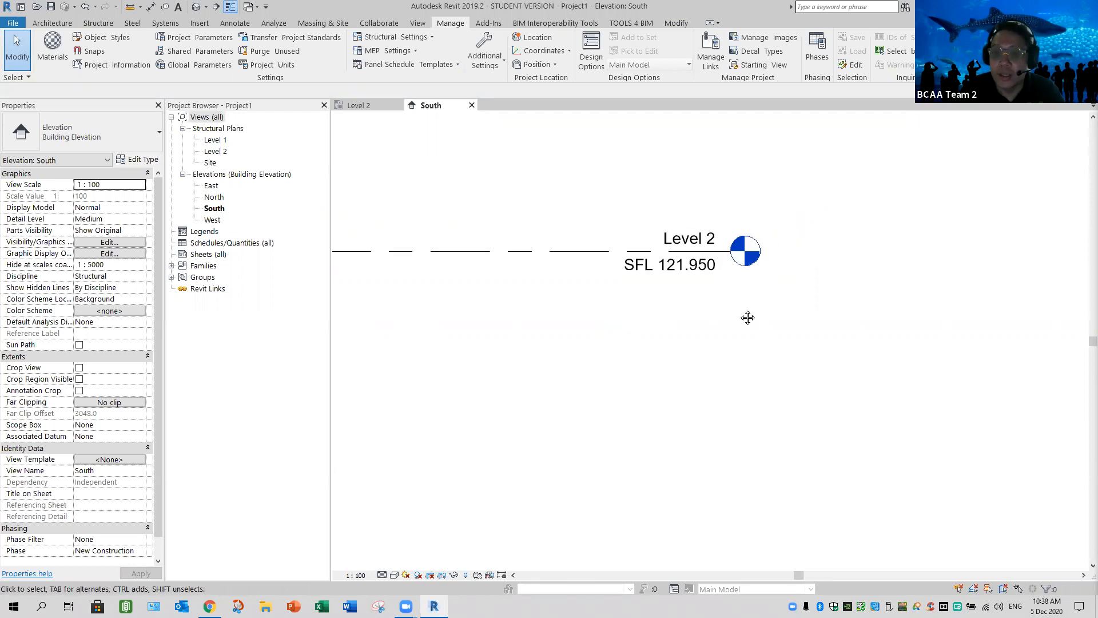
{"action": "left_click", "coordinate": [664, 250]}
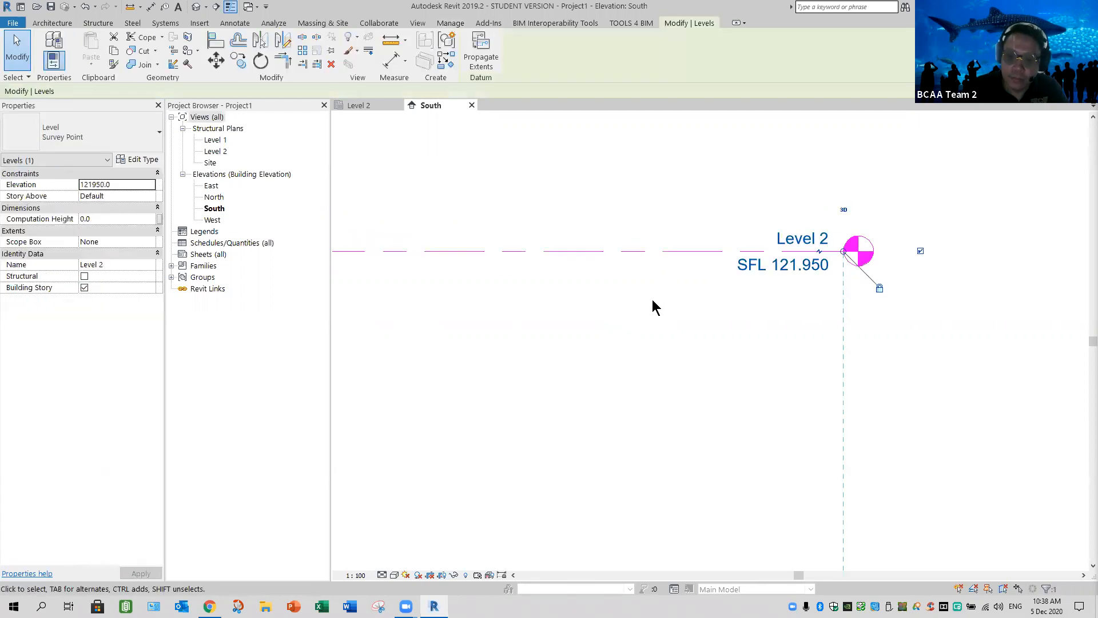
{"action": "key", "text": "Delete"}
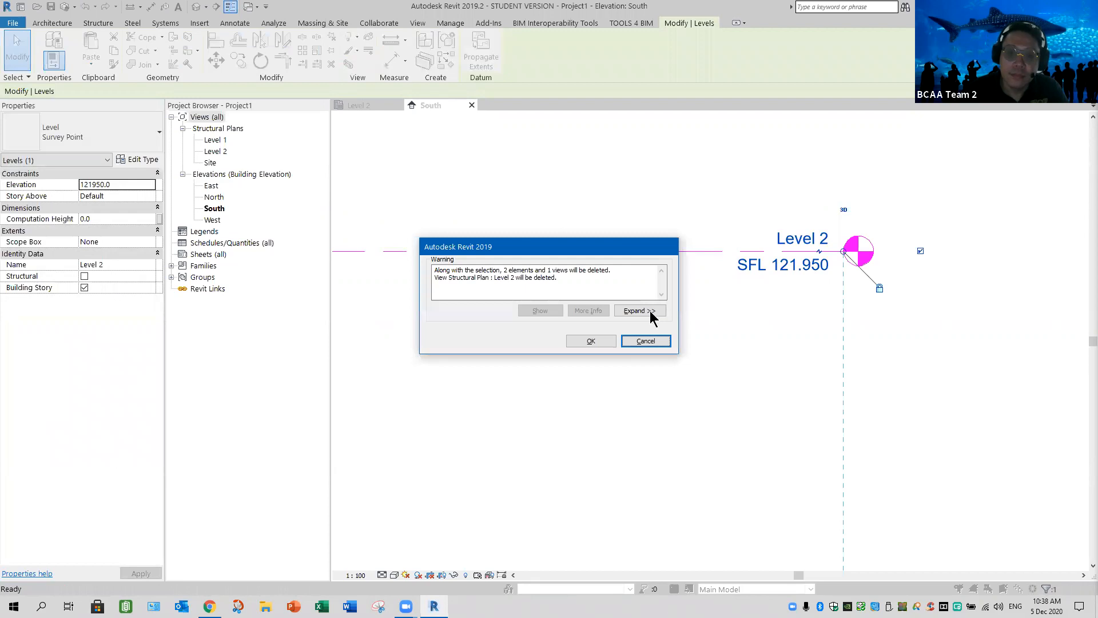
{"action": "left_click", "coordinate": [591, 340]}
{"action": "scroll", "coordinate": [760, 367], "scroll_direction": "down", "scroll_amount": 5}
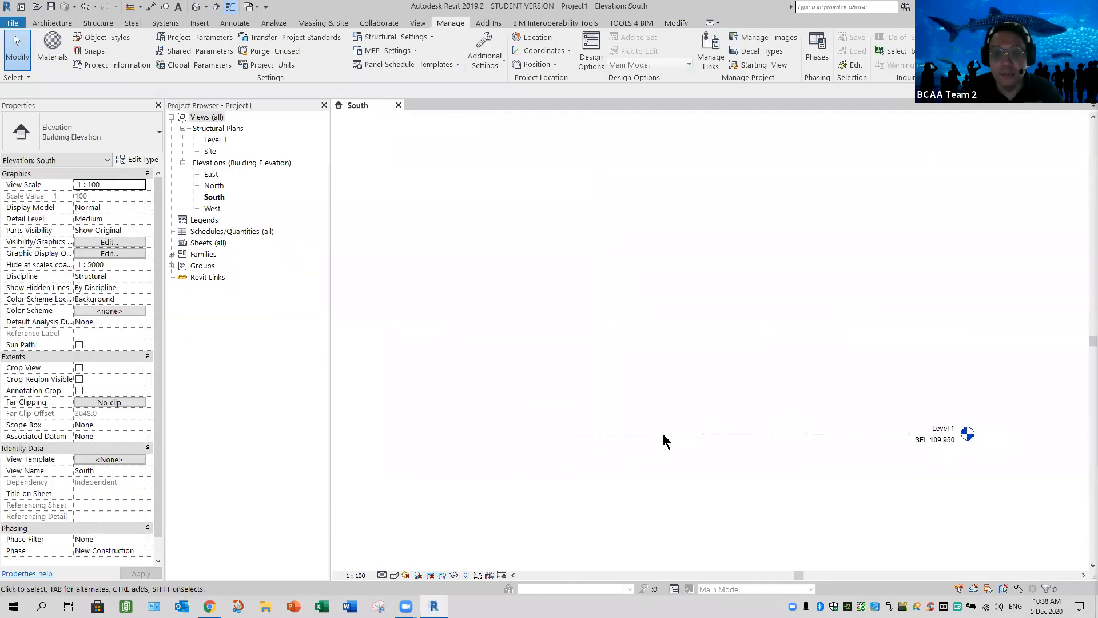
Show the level head at the left end of Level 1 and hide the one at its right end
{"action": "left_click", "coordinate": [572, 435]}
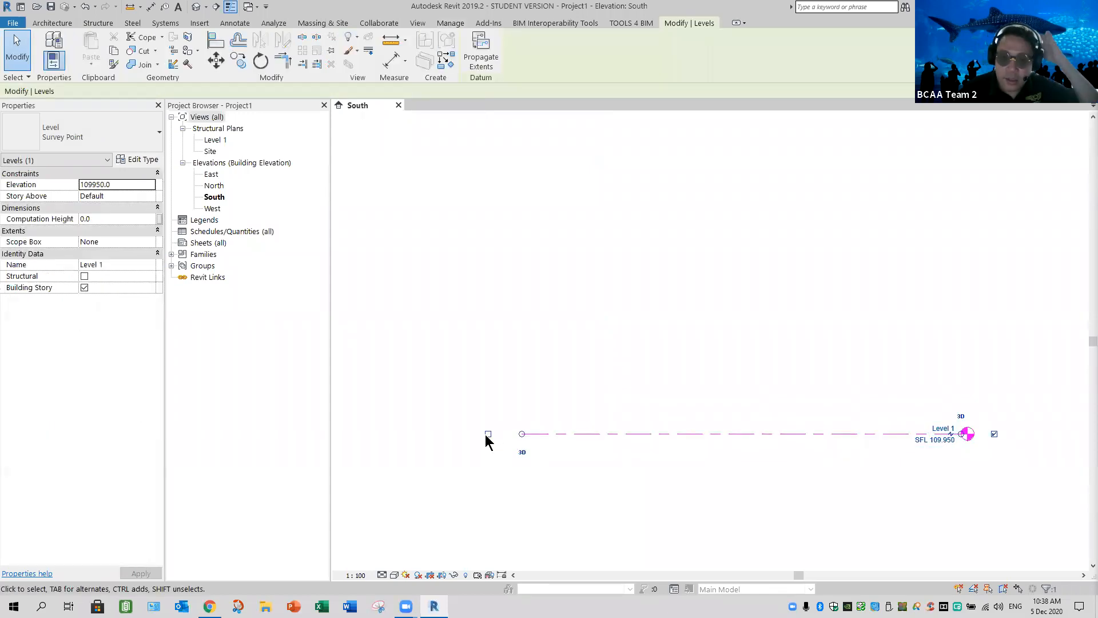
{"action": "left_click", "coordinate": [488, 434]}
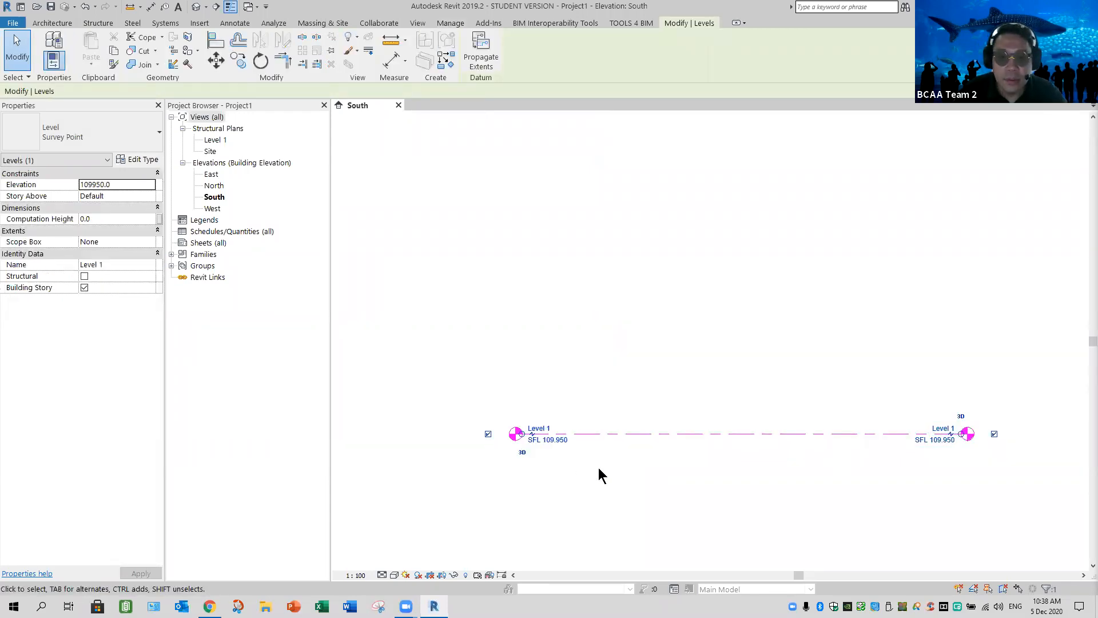
{"action": "left_click", "coordinate": [599, 470]}
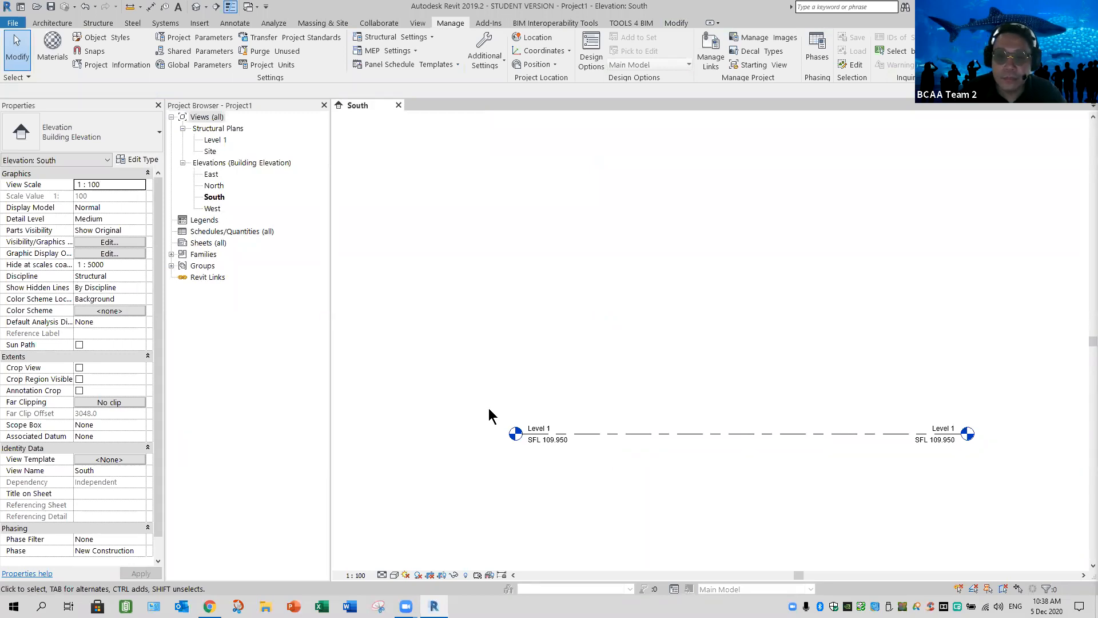
{"action": "left_click", "coordinate": [995, 434]}
{"action": "left_click", "coordinate": [994, 434]}
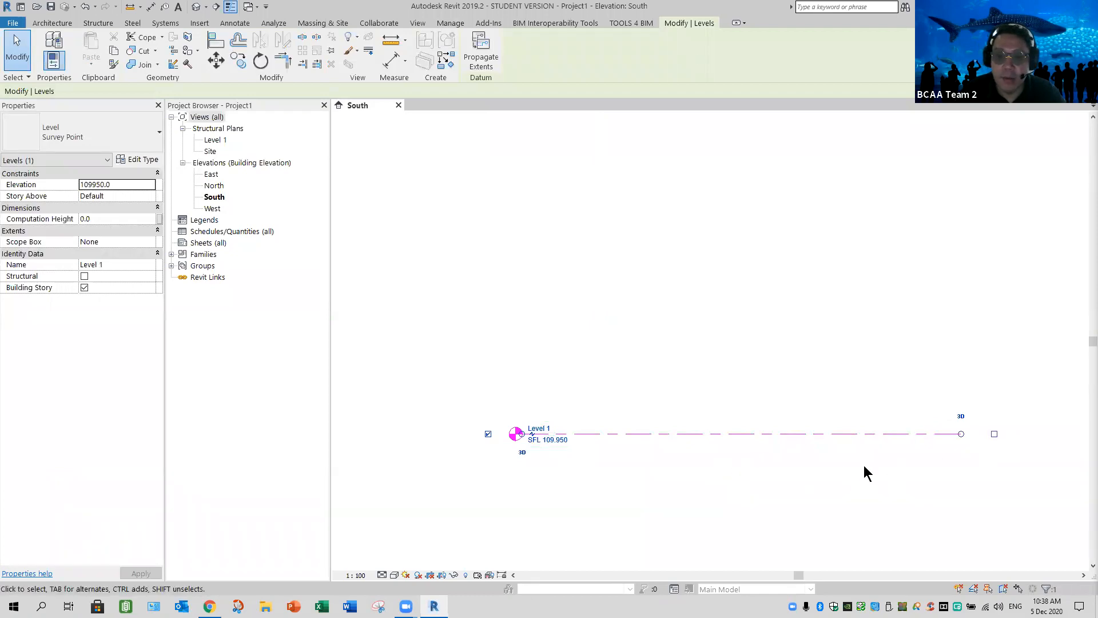
{"action": "key", "text": "Escape"}
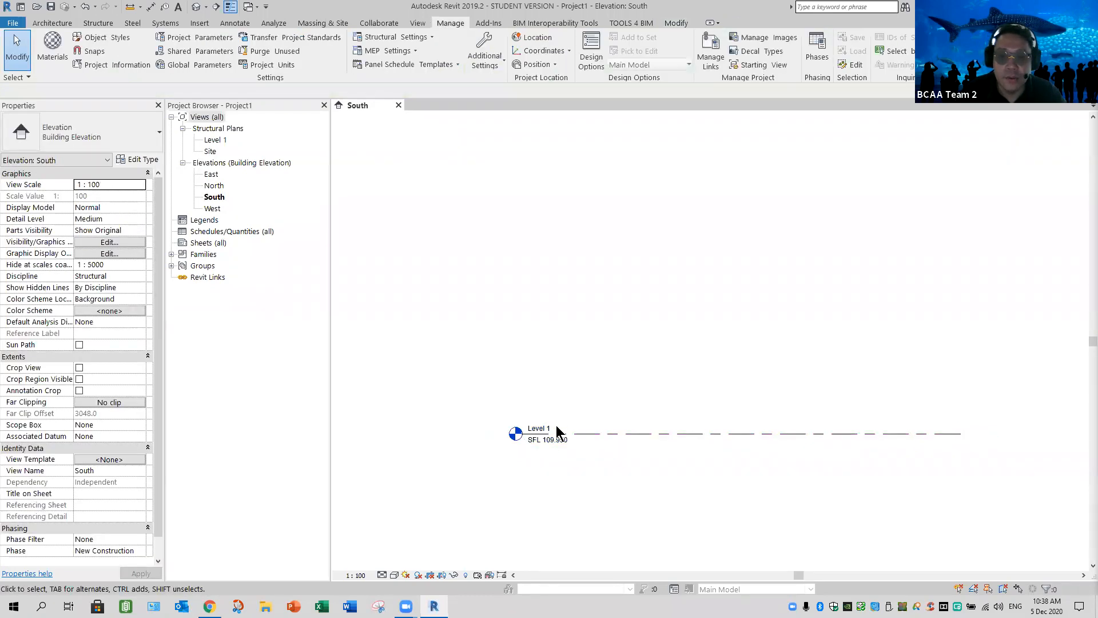
Narrow the docked properties palette and project browser slightly to widen the drawing area
{"action": "scroll", "coordinate": [558, 432], "scroll_direction": "up", "scroll_amount": 5}
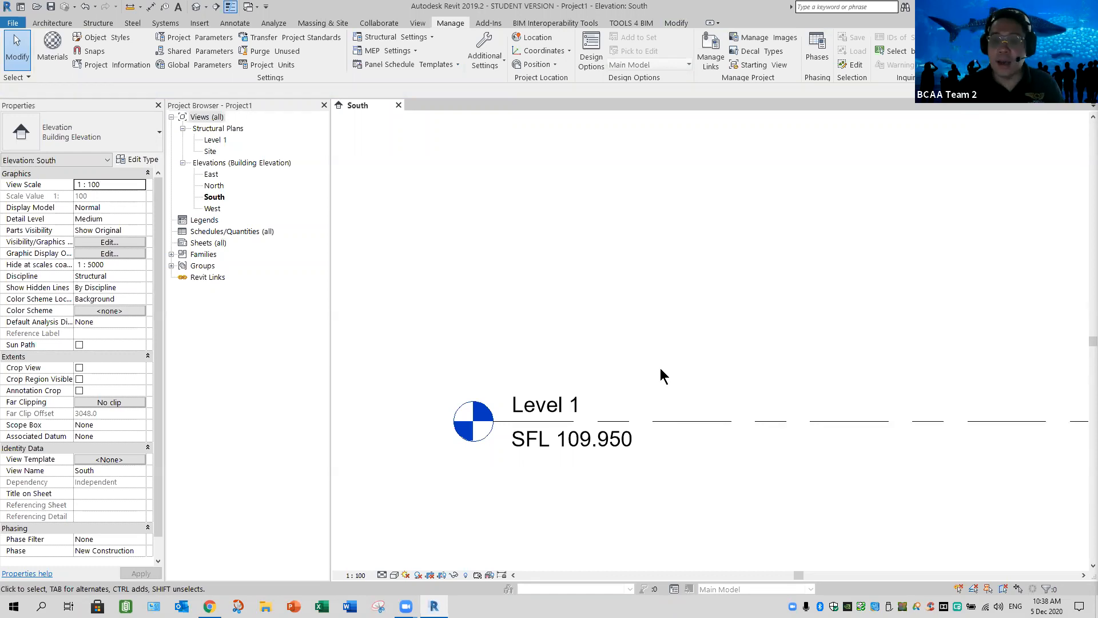
{"action": "scroll", "coordinate": [695, 242], "scroll_direction": "down", "scroll_amount": 2}
{"action": "middle_click_drag", "start_coordinate": [694, 242], "coordinate": [602, 244]}
{"action": "left_click_drag", "start_coordinate": [329, 225], "coordinate": [310, 224]}
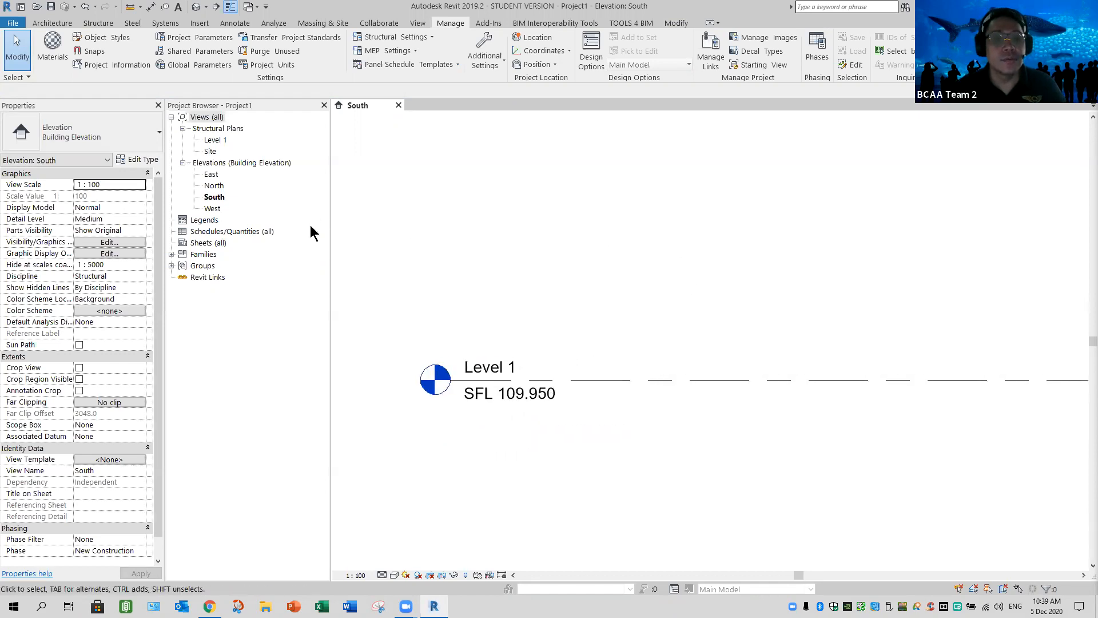
Link the Revit model Archi_Link_Model_2019.rvt from the Assignment 2 folder with Auto - Origin to Origin positioning
{"action": "left_click", "coordinate": [192, 23]}
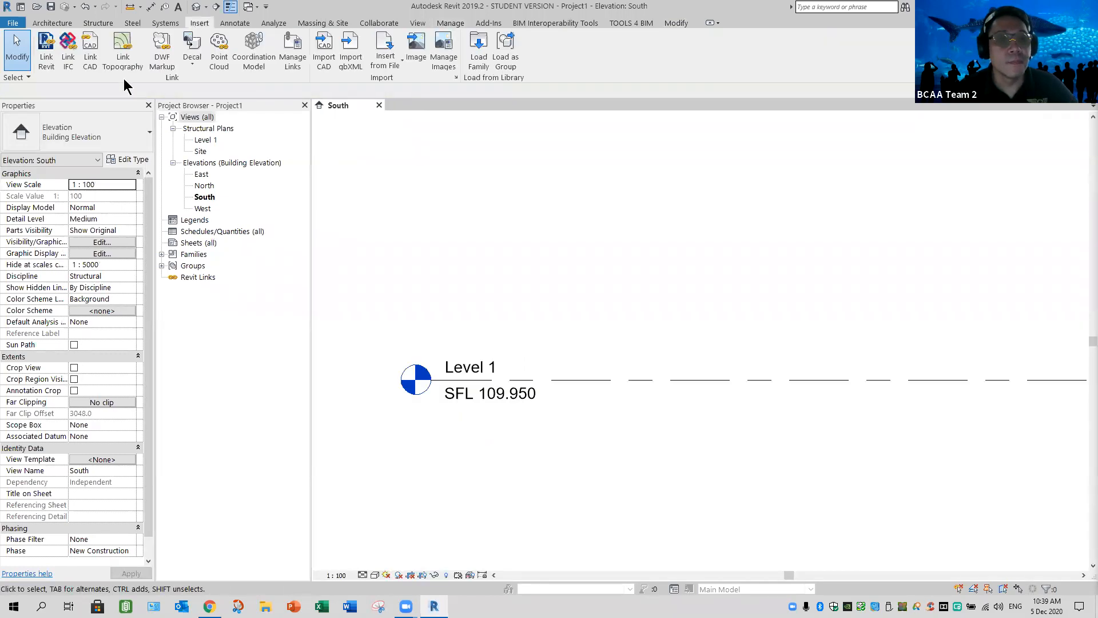
{"action": "left_click", "coordinate": [48, 68]}
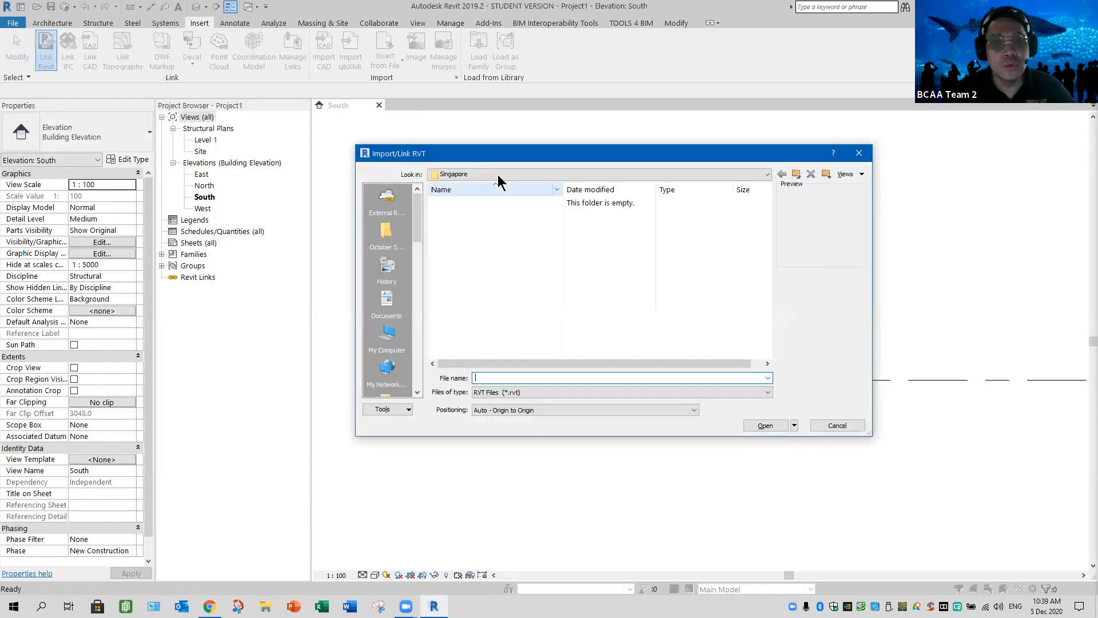
{"action": "left_click", "coordinate": [385, 207]}
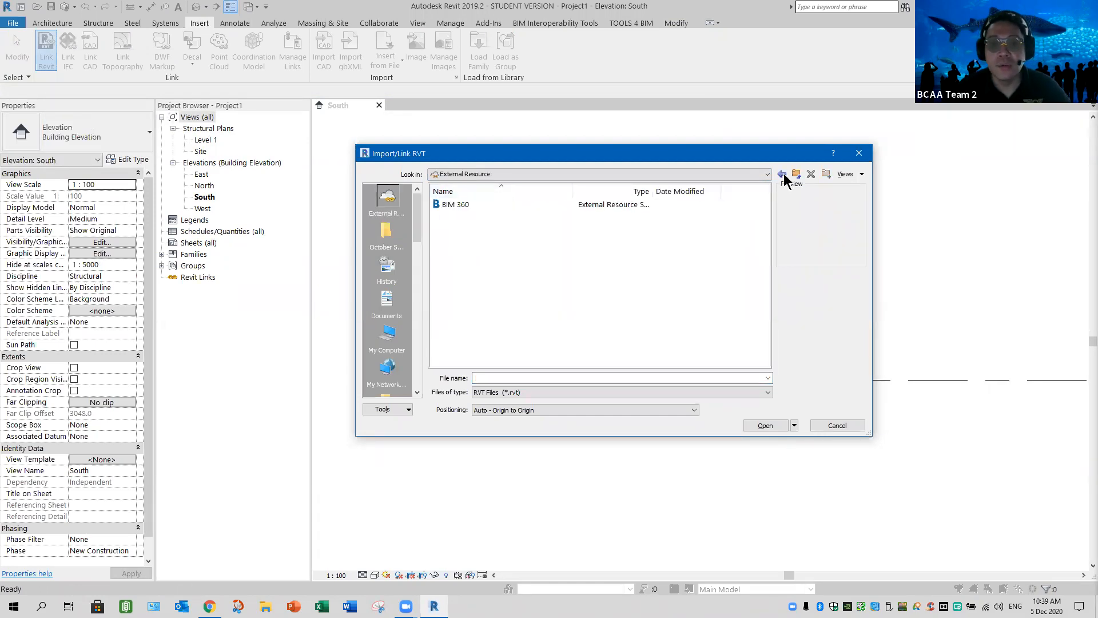
{"action": "left_click", "coordinate": [514, 171]}
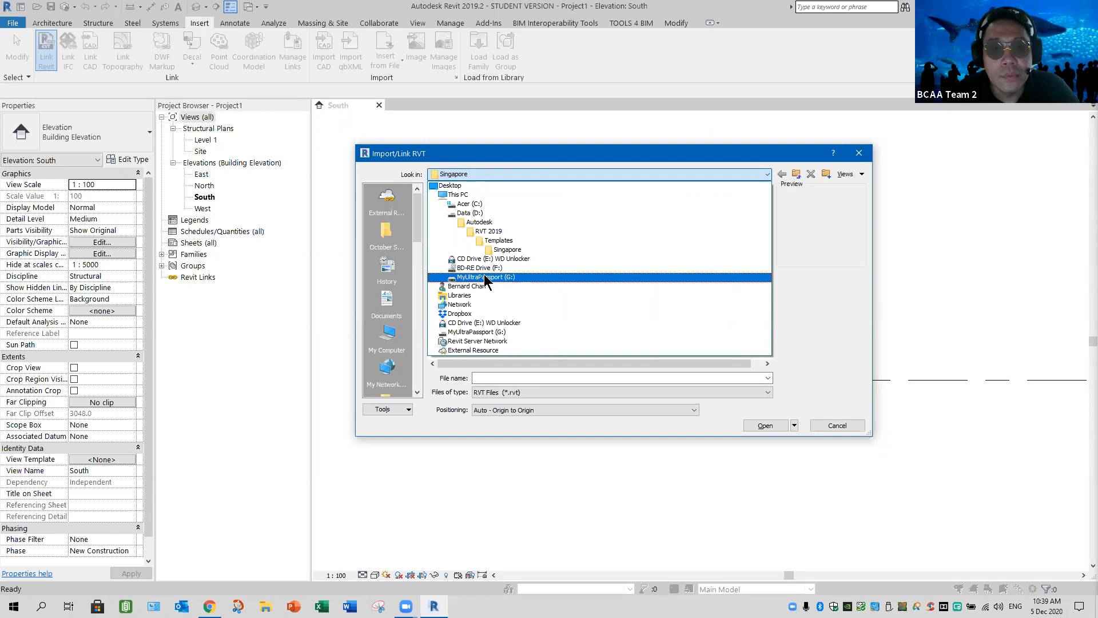
{"action": "left_click", "coordinate": [480, 212]}
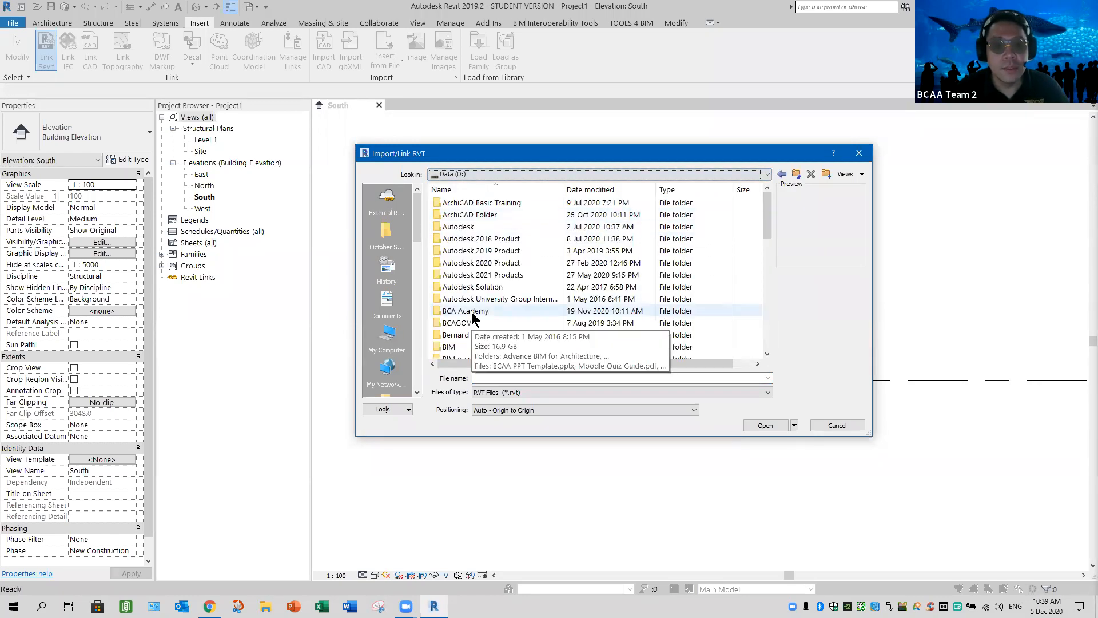
{"action": "double_click", "coordinate": [472, 318]}
{"action": "left_click", "coordinate": [387, 232]}
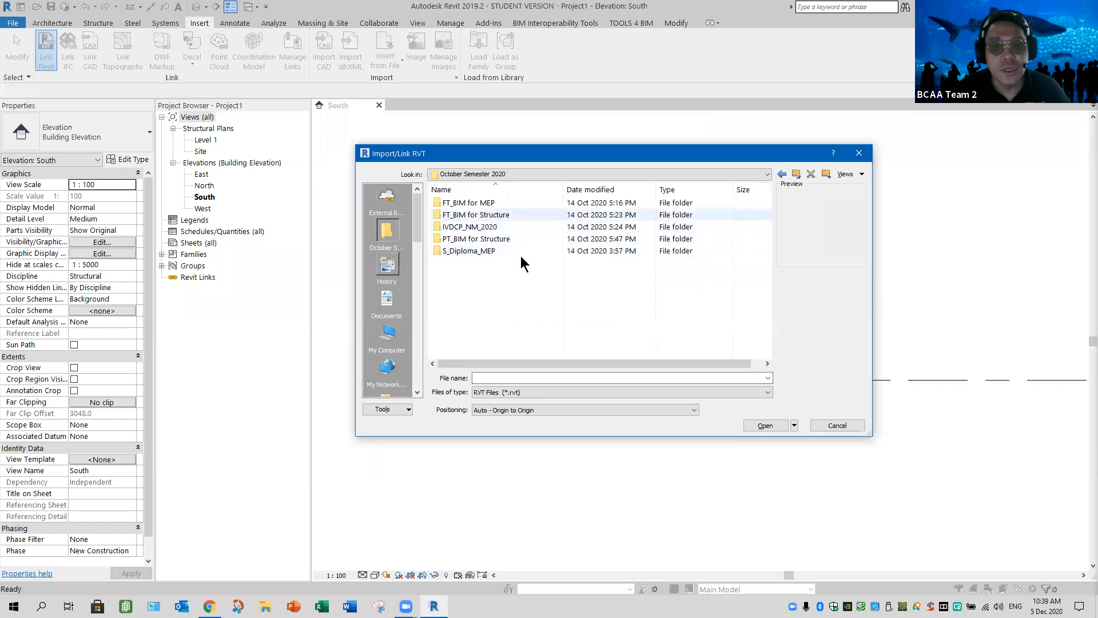
{"action": "double_click", "coordinate": [475, 216]}
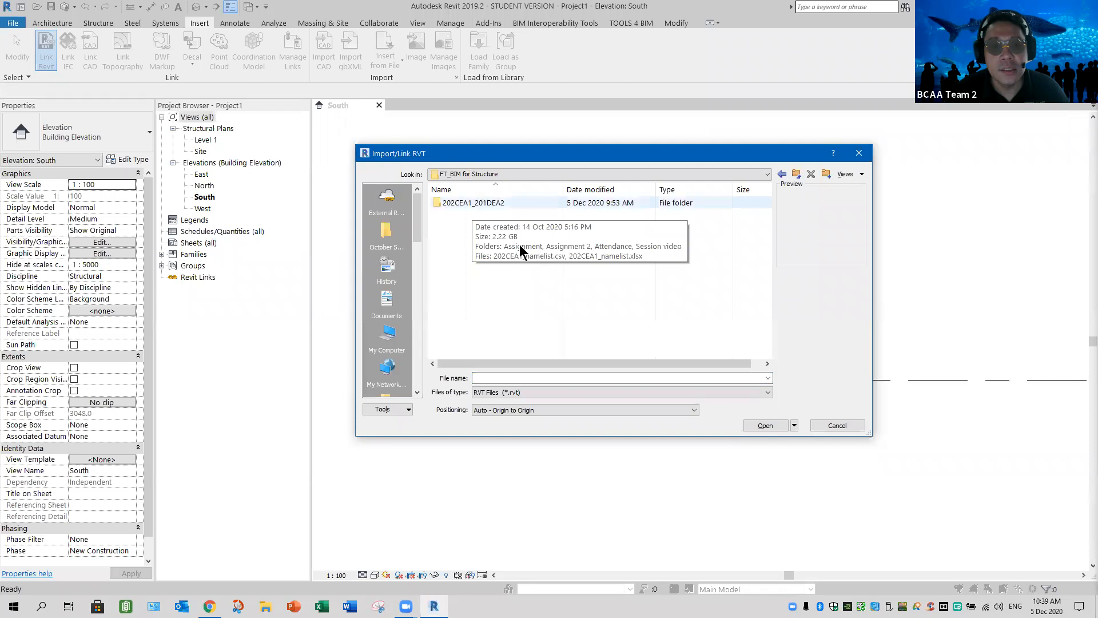
{"action": "double_click", "coordinate": [475, 204]}
{"action": "double_click", "coordinate": [486, 215]}
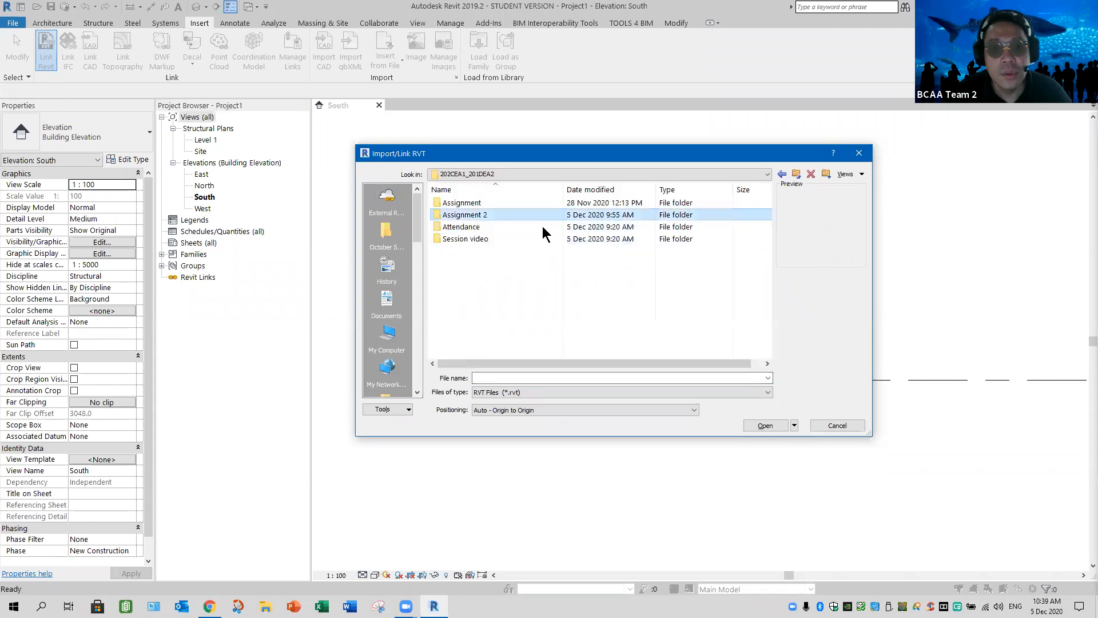
{"action": "left_click", "coordinate": [483, 202]}
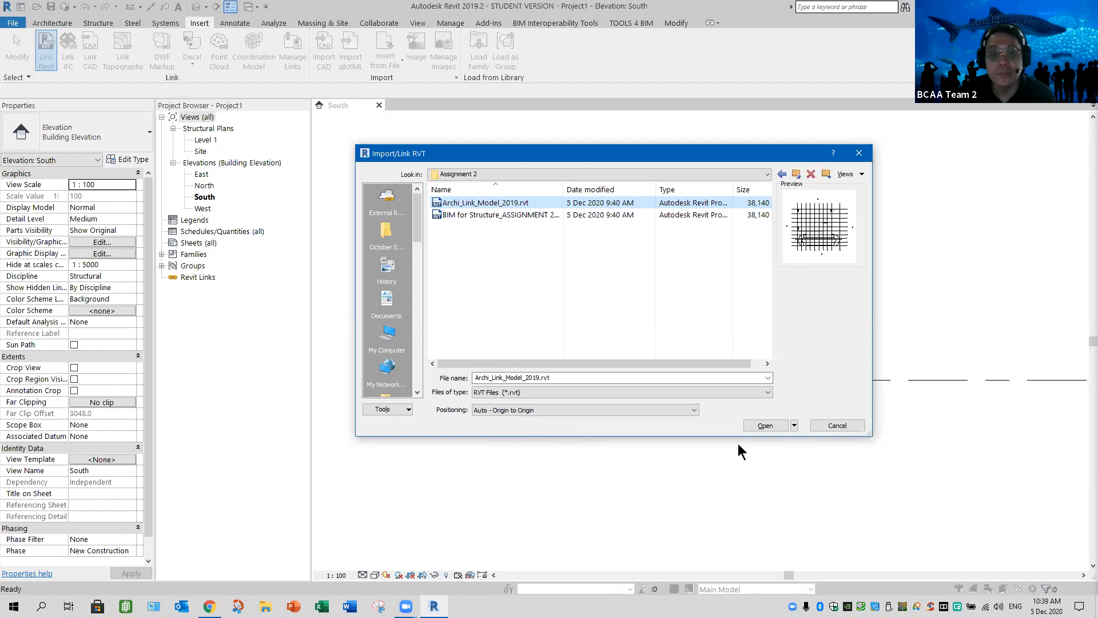
{"action": "left_click", "coordinate": [764, 426]}
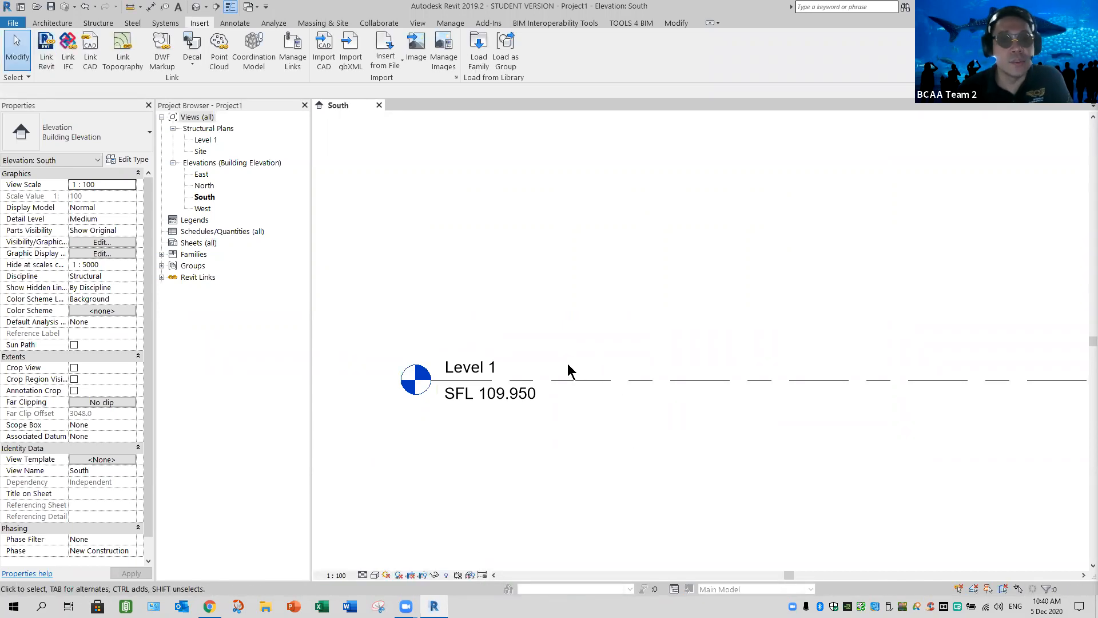
Open the Level 1 structural plan and pin the linked architectural model in place
{"action": "double_click", "coordinate": [214, 140]}
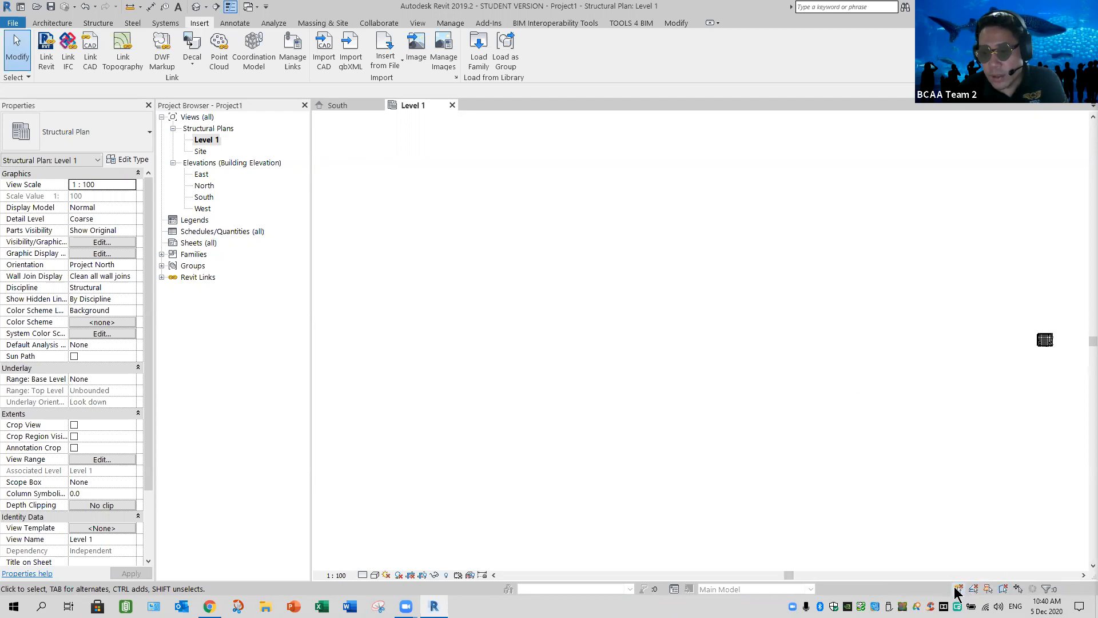
{"action": "left_click", "coordinate": [1044, 338]}
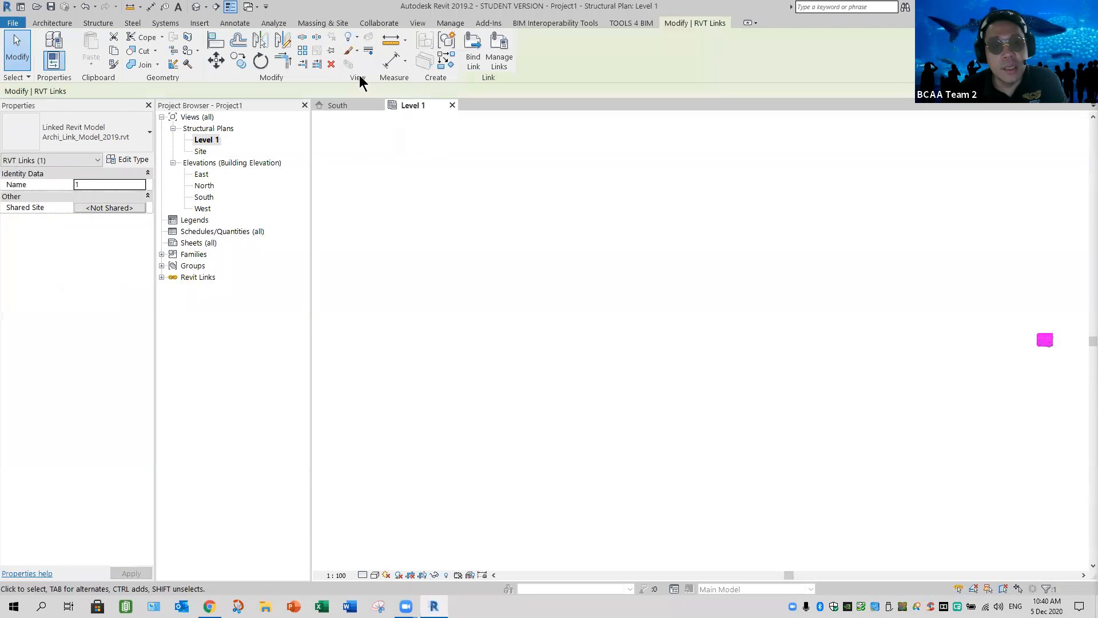
{"action": "left_click", "coordinate": [331, 51]}
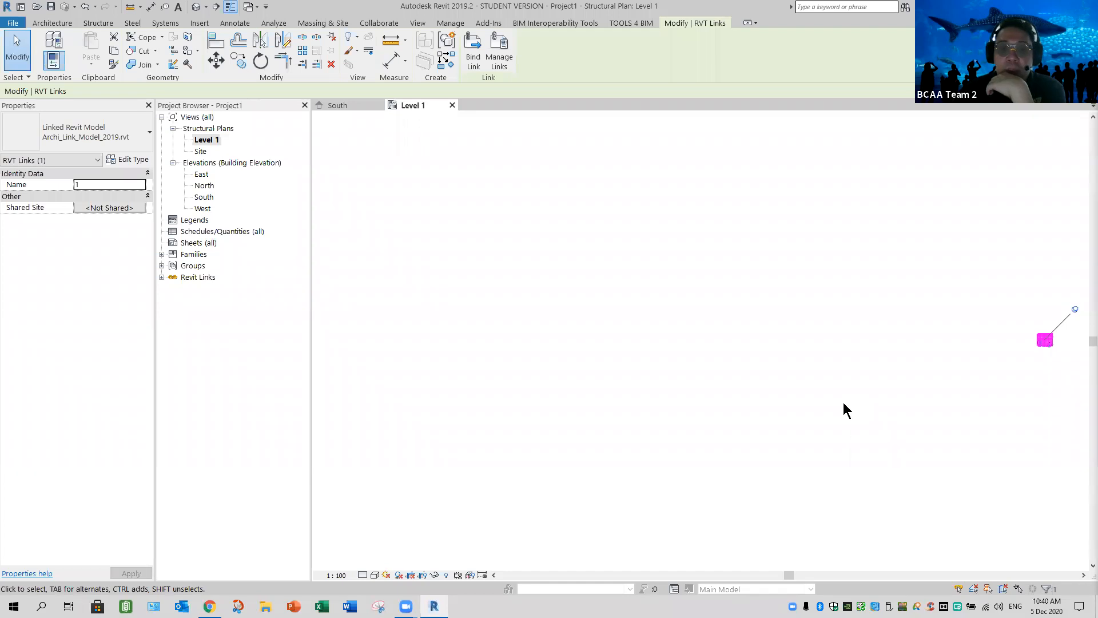
{"action": "left_click", "coordinate": [512, 342]}
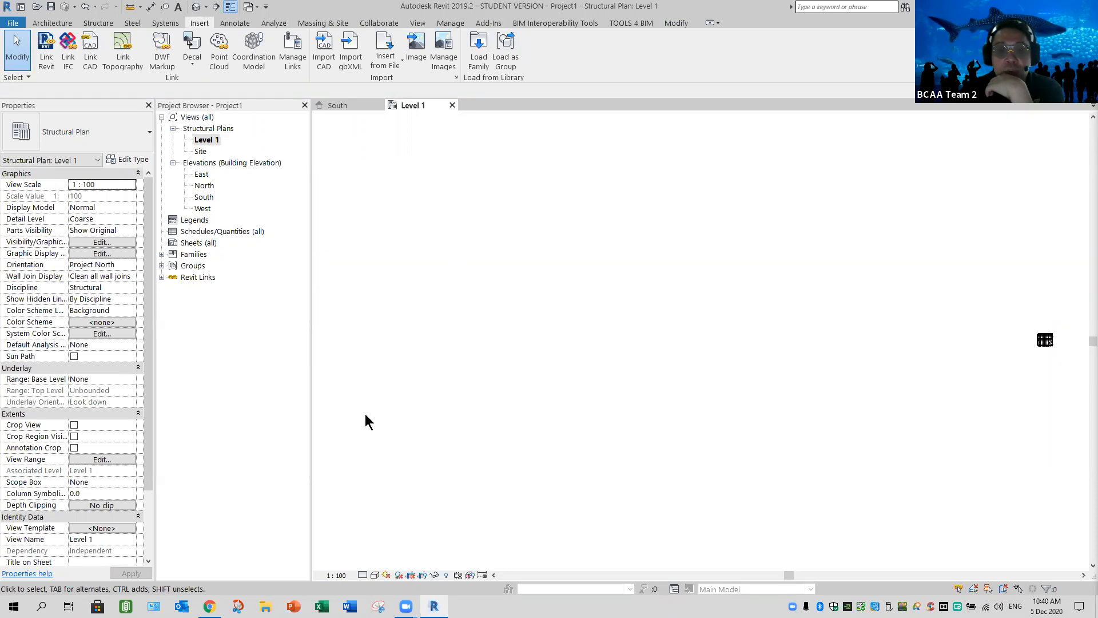
Move the four building elevation markers together horizontally by about 5936000 mm, next to the west side of the linked building
{"action": "left_click_drag", "start_coordinate": [455, 245], "coordinate": [313, 414]}
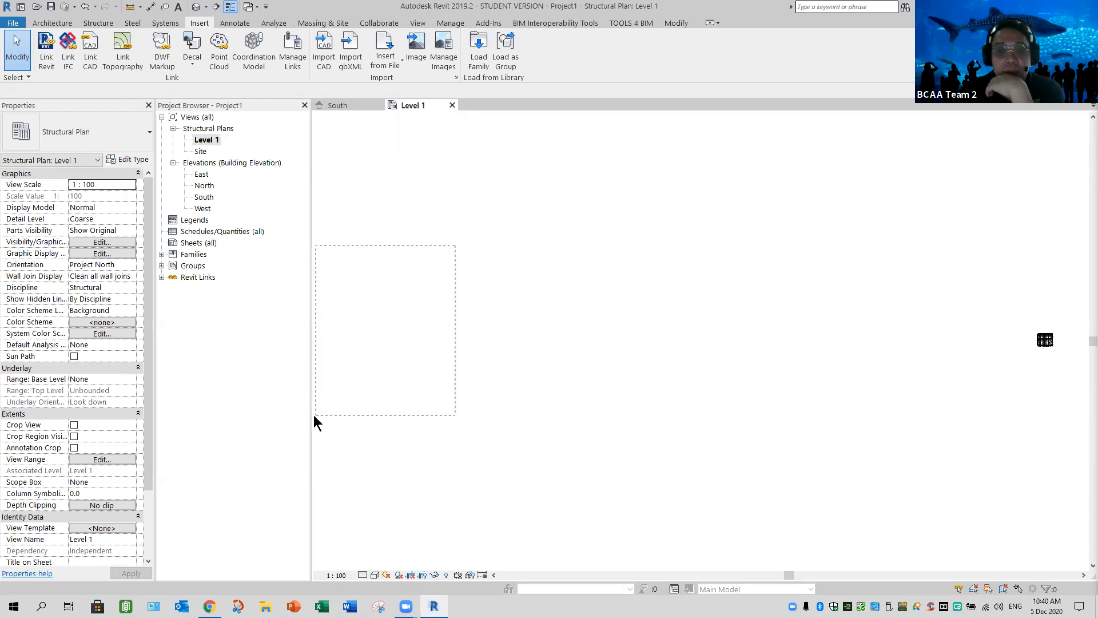
{"action": "left_click_drag", "start_coordinate": [54, 100], "coordinate": [57, 111]}
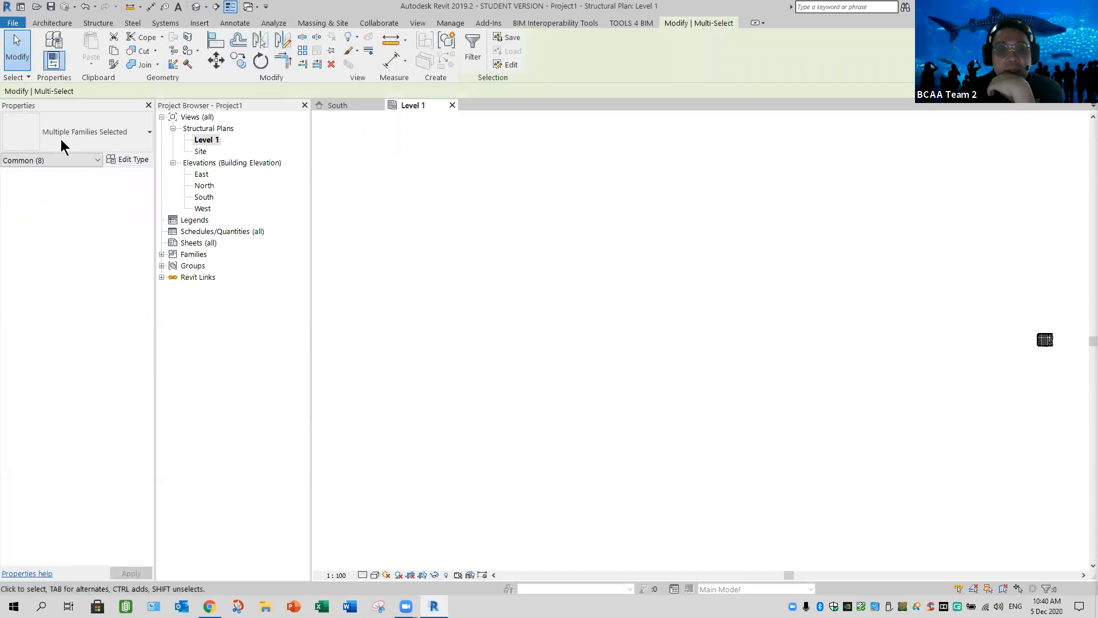
{"action": "left_click", "coordinate": [139, 145]}
{"action": "left_click", "coordinate": [137, 139]}
{"action": "left_click", "coordinate": [137, 140]}
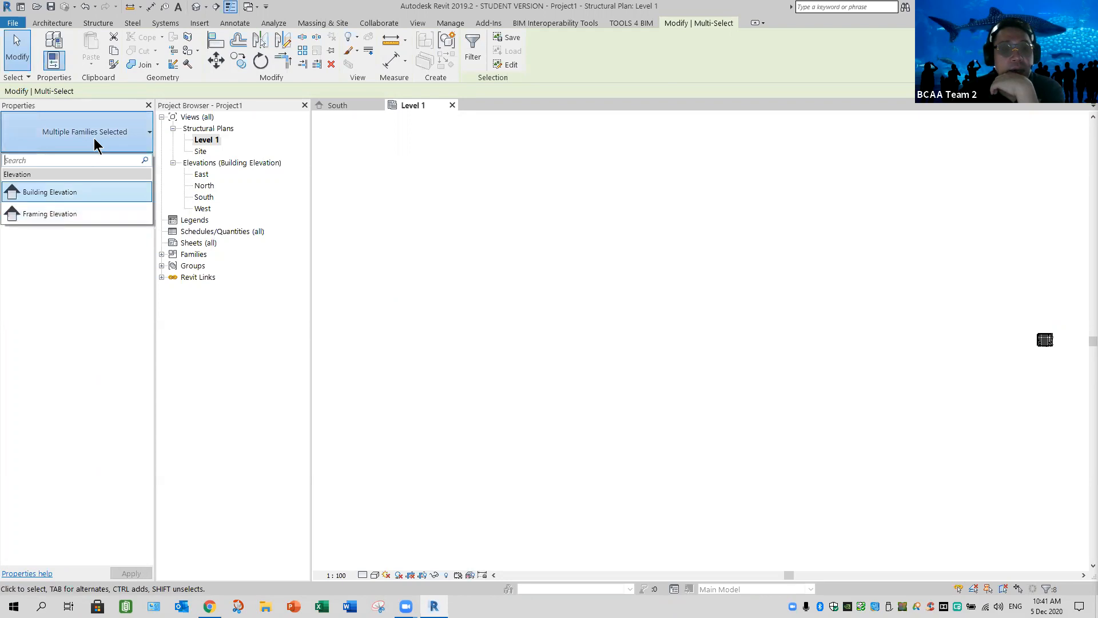
{"action": "left_click", "coordinate": [435, 251]}
{"action": "left_click", "coordinate": [215, 64]}
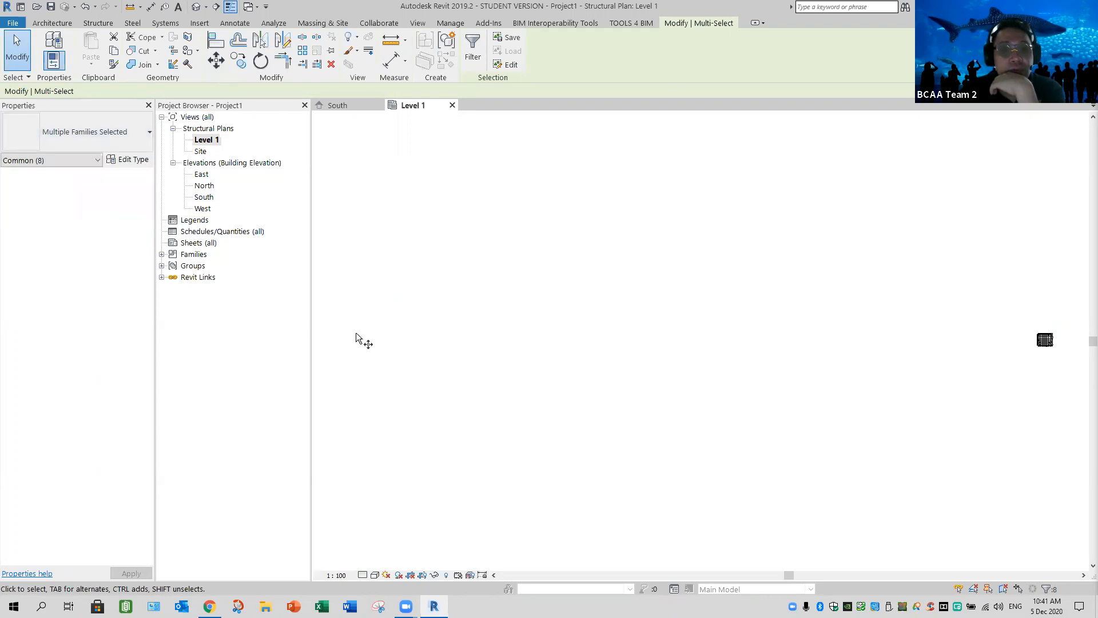
{"action": "left_click", "coordinate": [350, 361]}
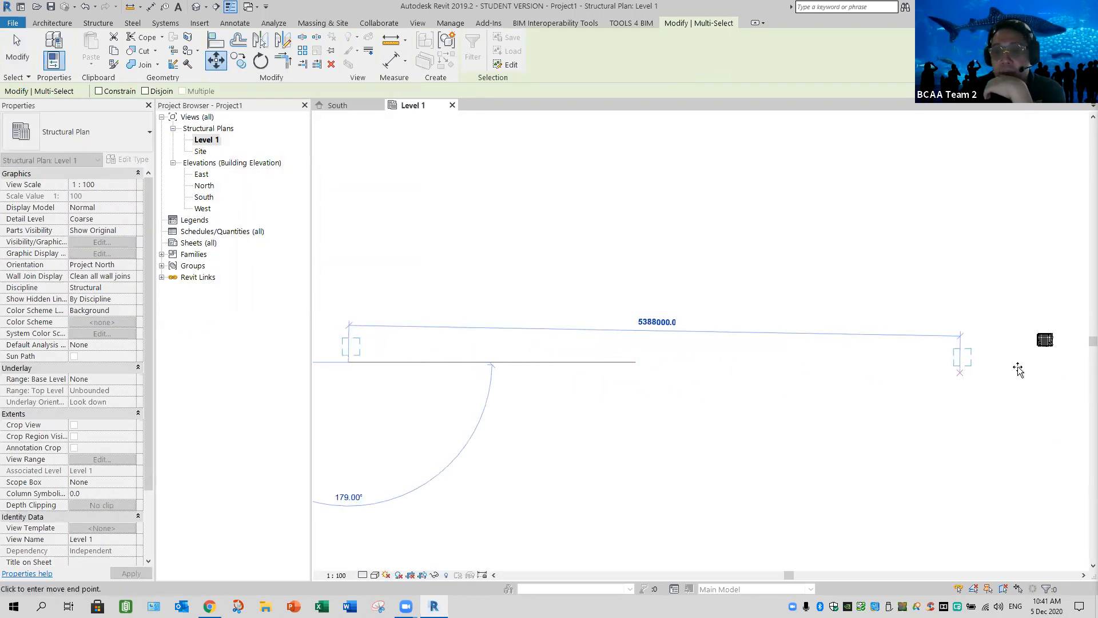
{"action": "left_click", "coordinate": [1050, 382]}
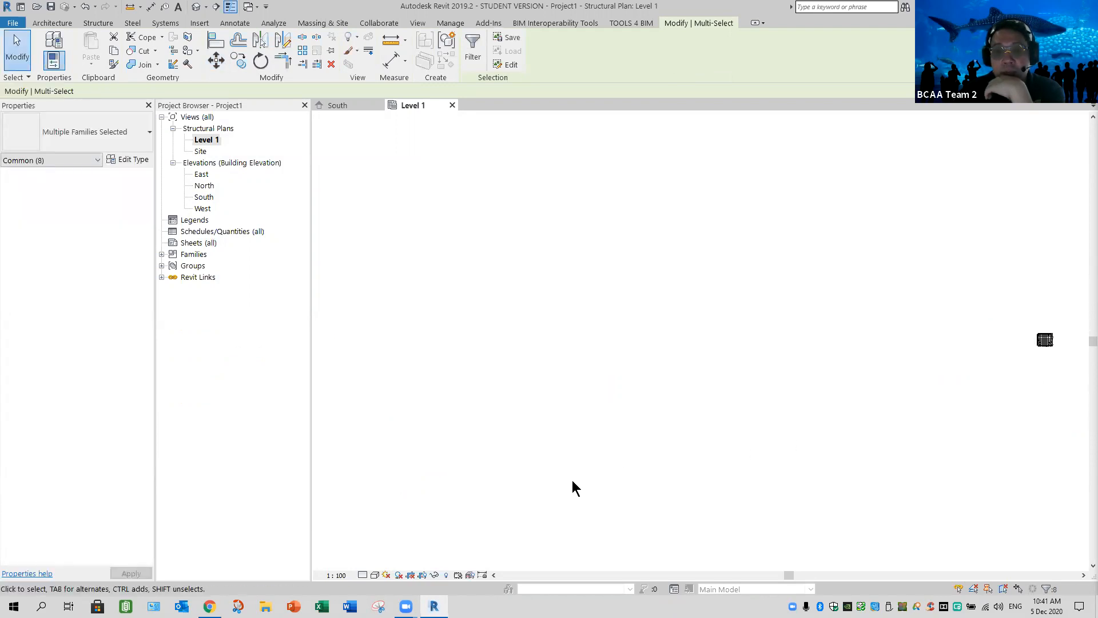
{"action": "middle_click", "coordinate": [603, 458]}
{"action": "middle_click", "coordinate": [602, 459]}
{"action": "scroll", "coordinate": [606, 456], "scroll_direction": "down", "scroll_amount": 3}
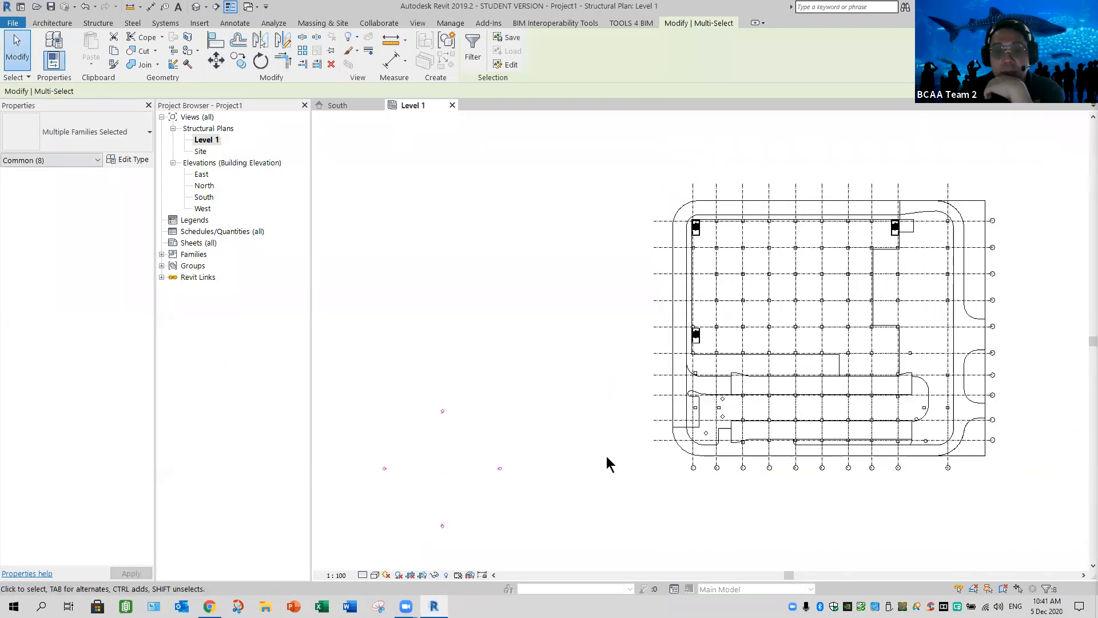
{"action": "middle_click_drag", "start_coordinate": [674, 510], "coordinate": [686, 522]}
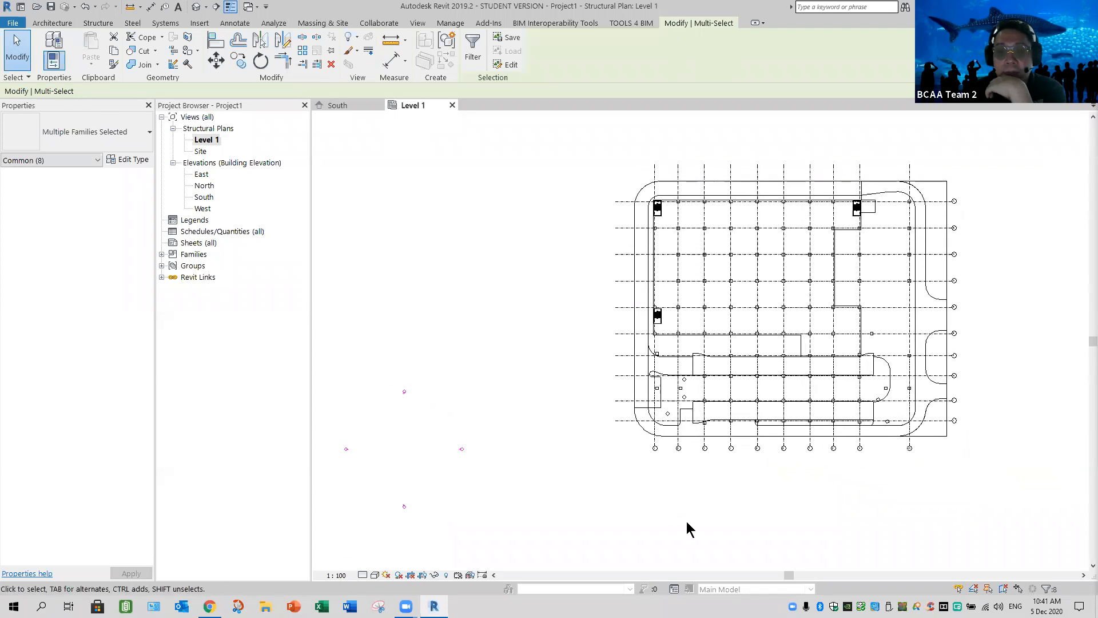
{"action": "left_click", "coordinate": [686, 522]}
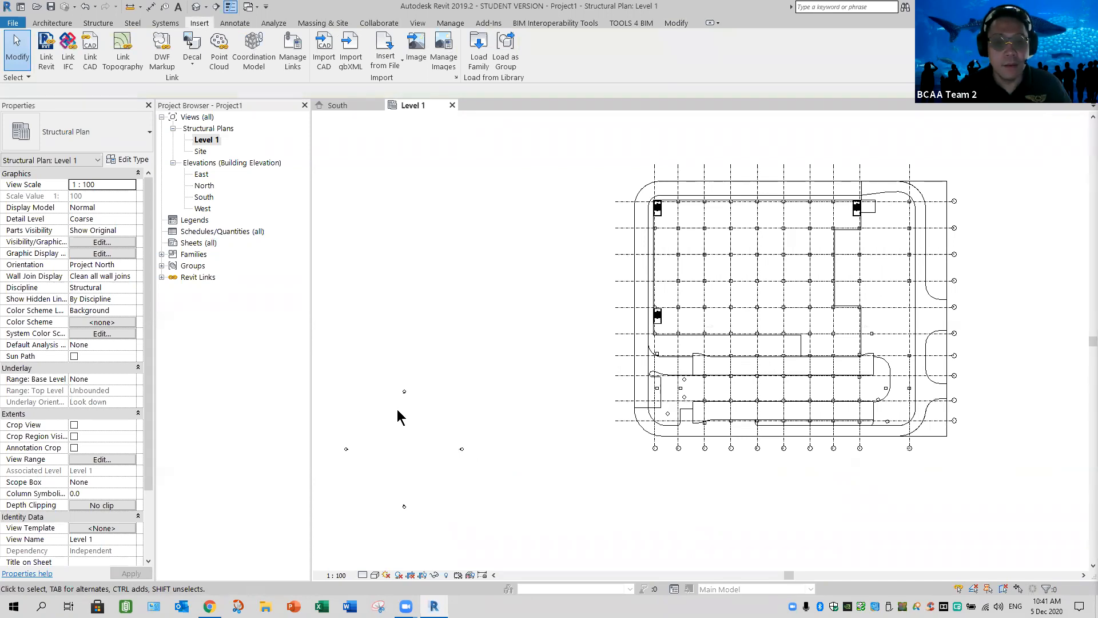
Move all four elevation markers together from their centre point to the middle of the linked building's grid
{"action": "left_click_drag", "start_coordinate": [343, 358], "coordinate": [506, 540]}
{"action": "left_click", "coordinate": [219, 60]}
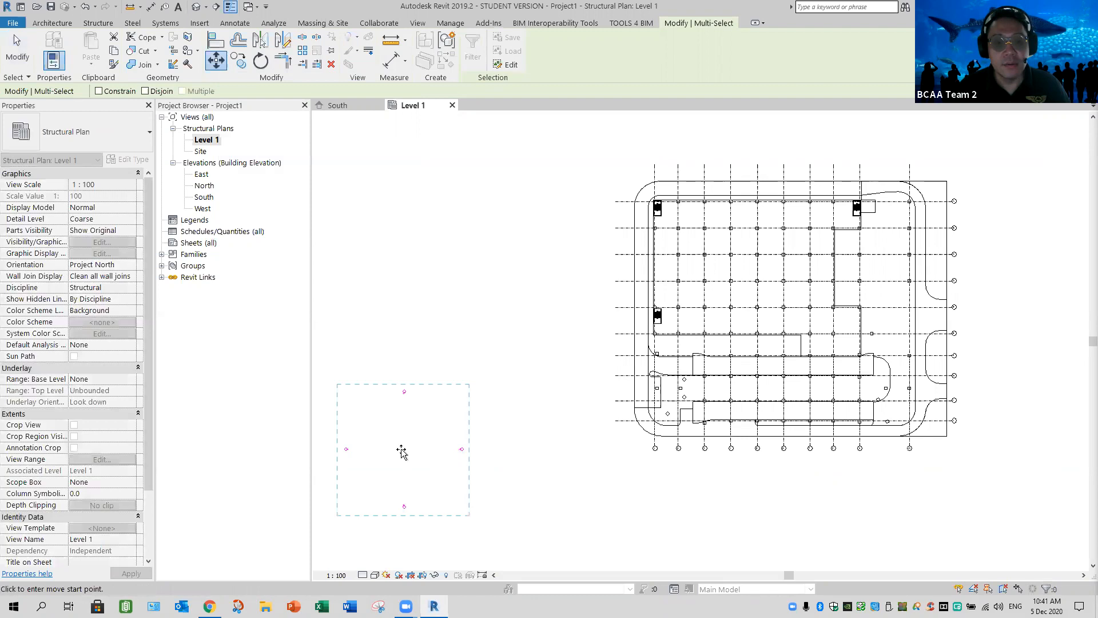
{"action": "left_click", "coordinate": [401, 449]}
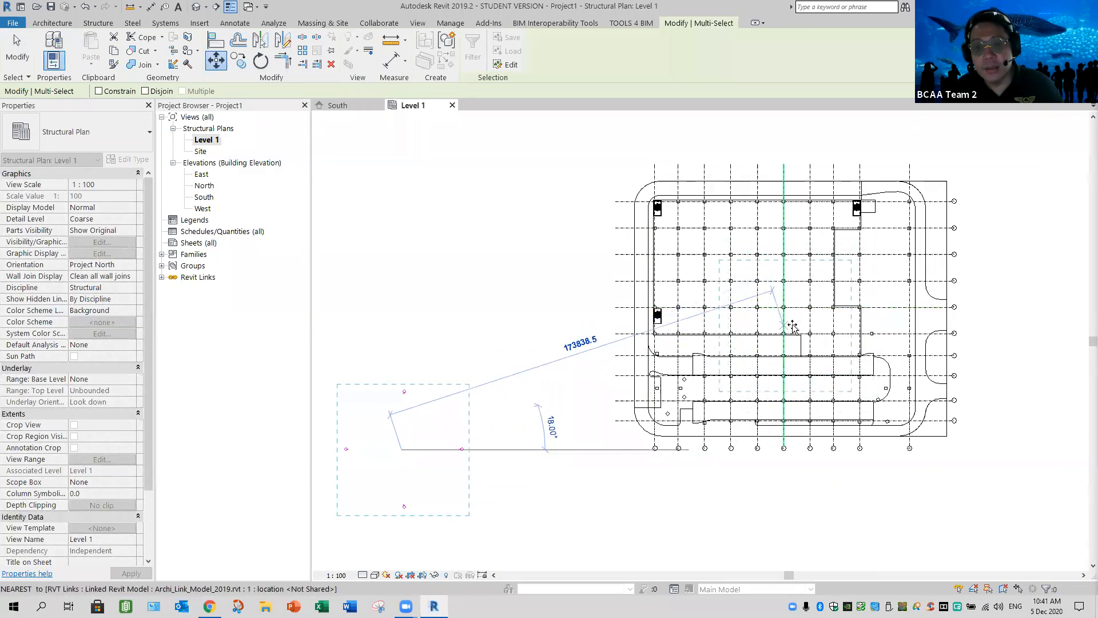
{"action": "scroll", "coordinate": [703, 358], "scroll_direction": "up", "scroll_amount": 2}
{"action": "middle_click_drag", "start_coordinate": [726, 348], "coordinate": [688, 357]}
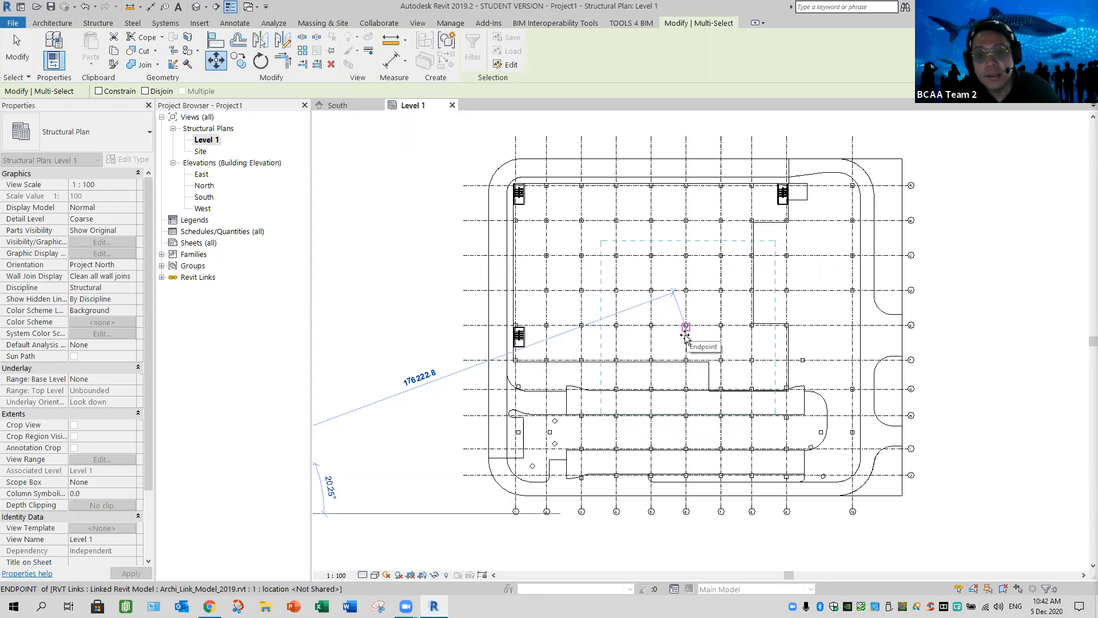
{"action": "left_click", "coordinate": [686, 337]}
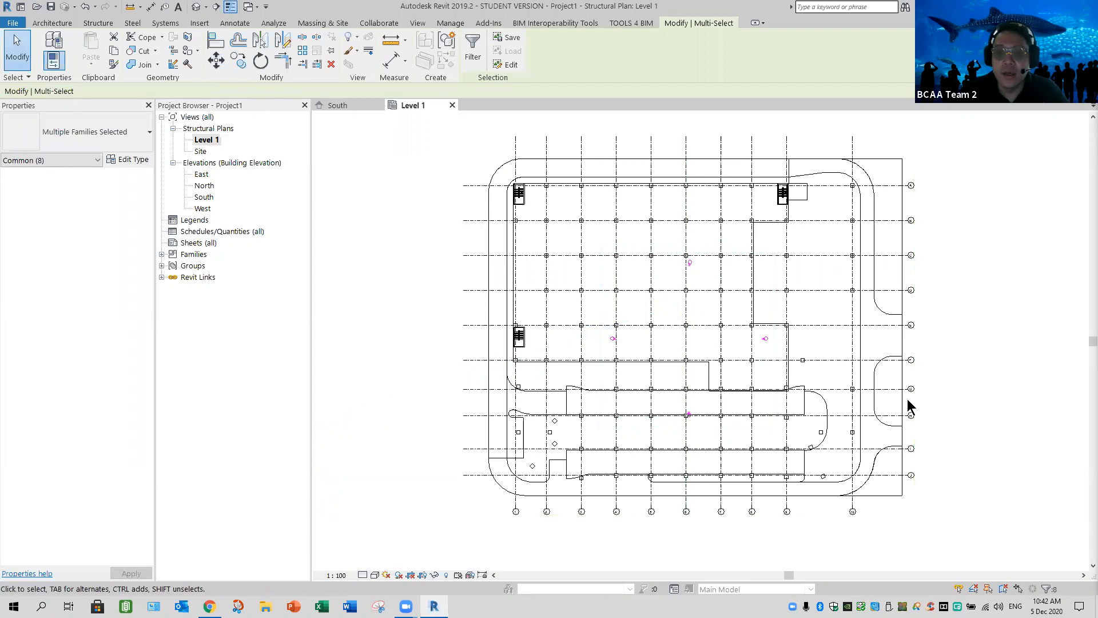
{"action": "key", "text": "Escape"}
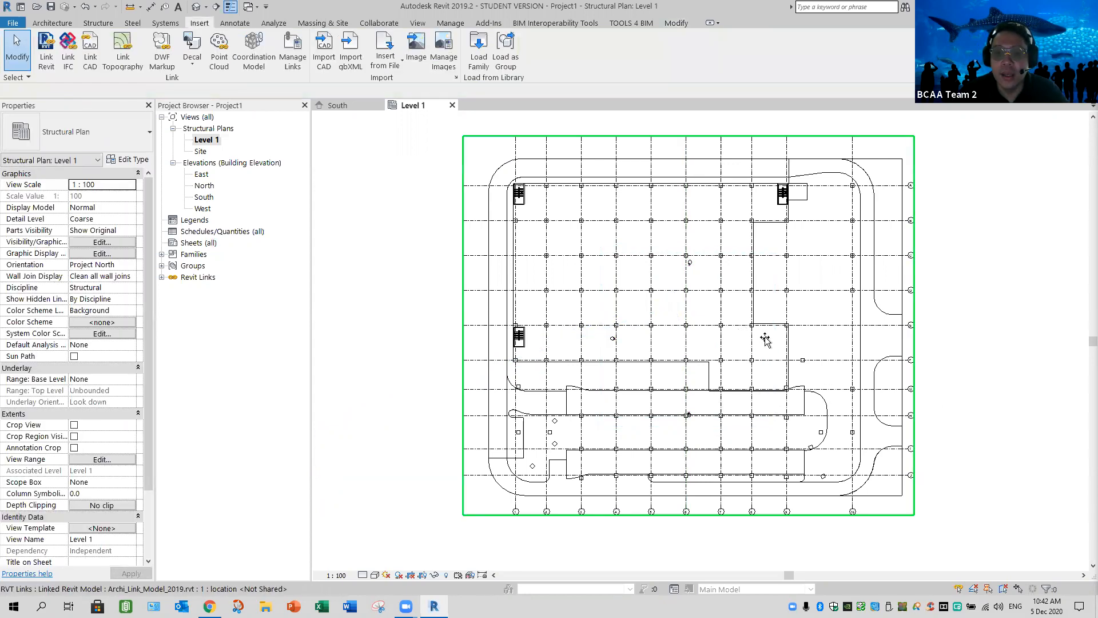
Move the east elevation marker about 57000 mm horizontally so it sits outside the building's east side
{"action": "left_click", "coordinate": [902, 480]}
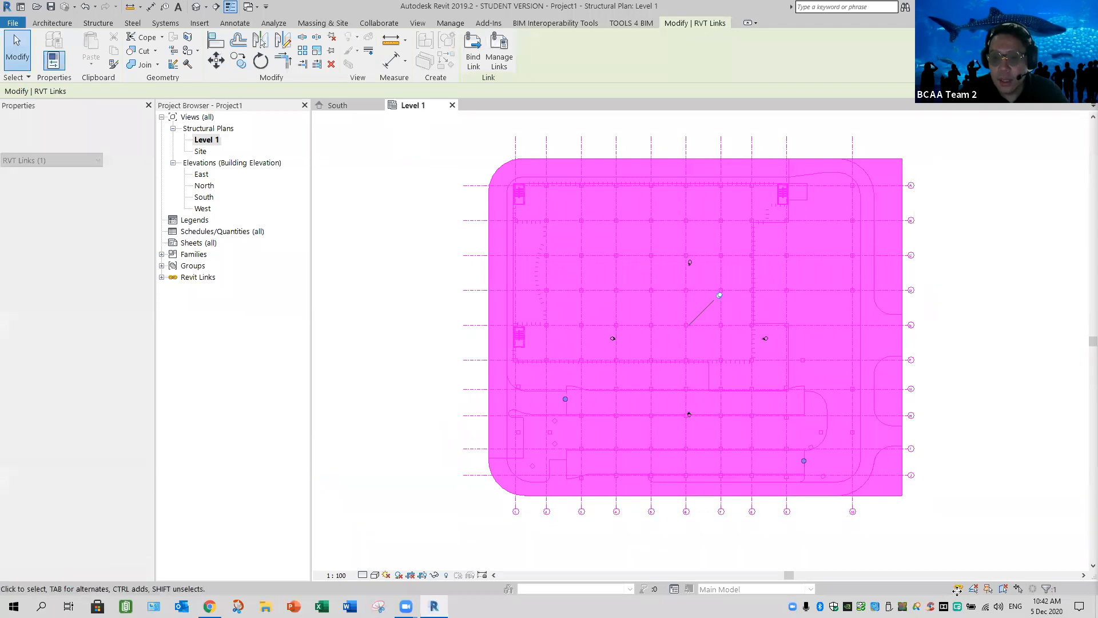
{"action": "key", "text": "Escape"}
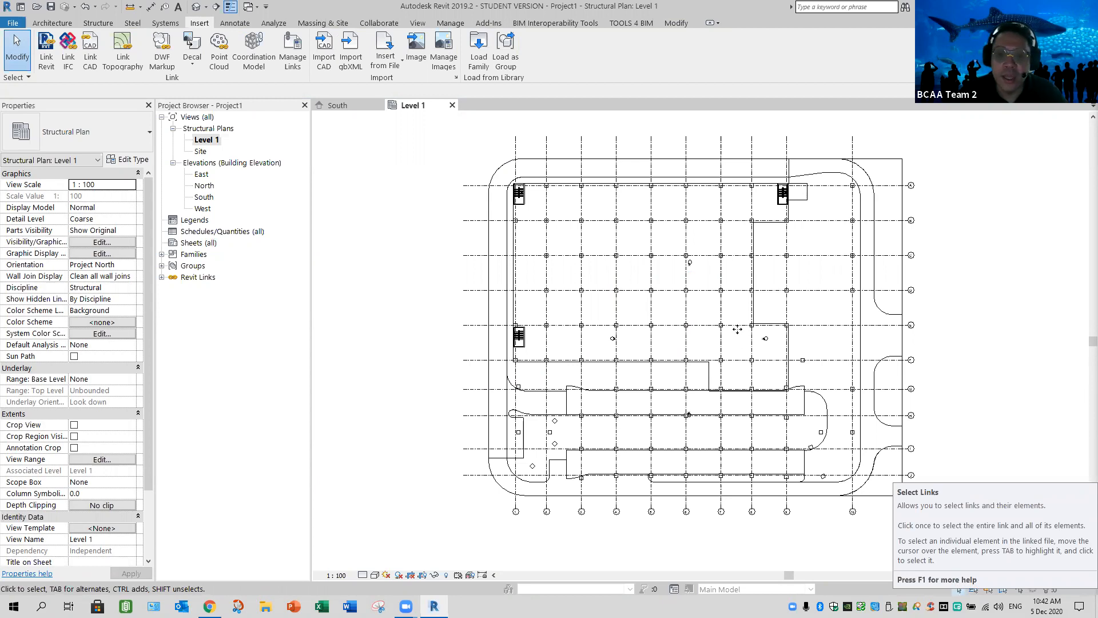
{"action": "left_click_drag", "start_coordinate": [737, 329], "coordinate": [782, 354]}
{"action": "key", "text": "m"}
{"action": "key", "text": "v"}
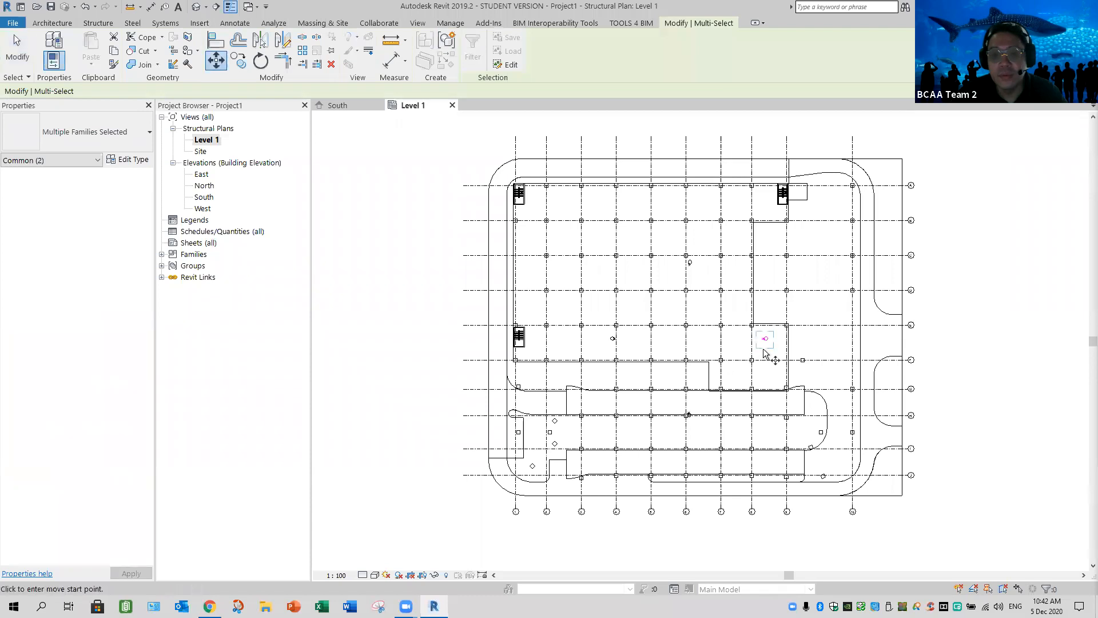
{"action": "left_click", "coordinate": [739, 339]}
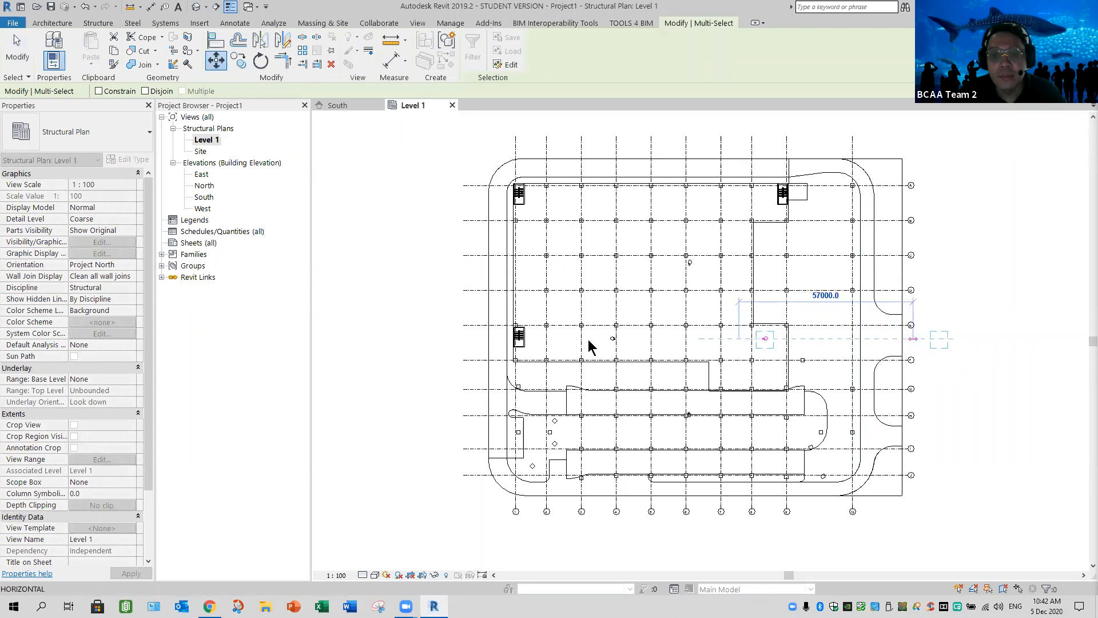
{"action": "left_click", "coordinate": [914, 338]}
Move the west elevation marker horizontally outward past the grid lines on the building's west side
{"action": "mouse_move", "coordinate": [593, 329]}
{"action": "left_mouse_down"}
{"action": "mouse_move", "coordinate": [584, 333]}
{"action": "mouse_move", "coordinate": [629, 350]}
{"action": "left_mouse_up"}
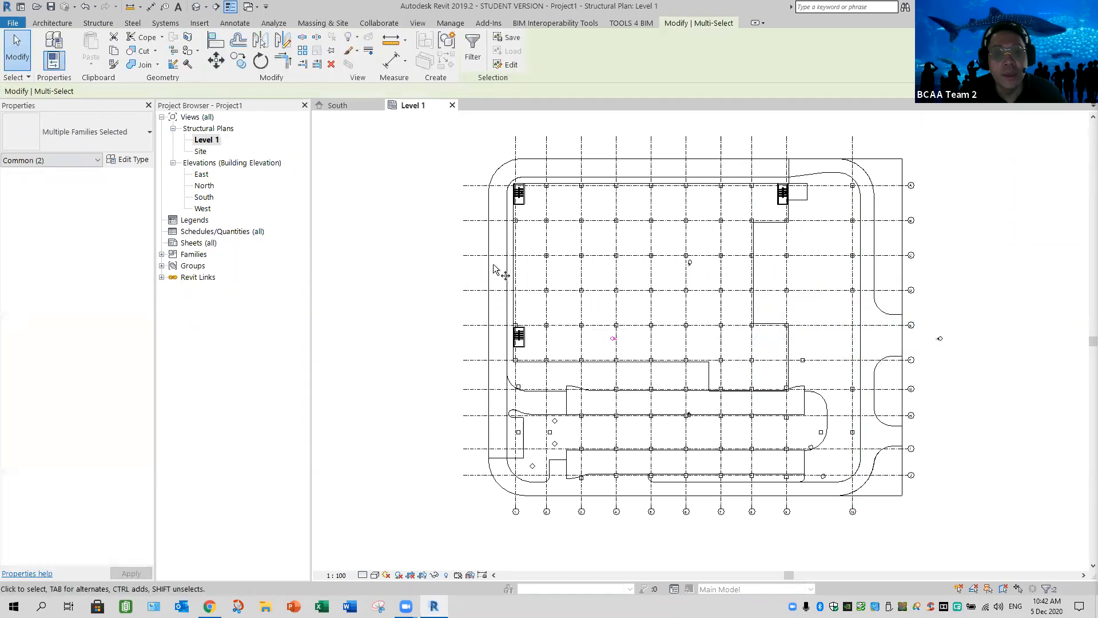
{"action": "key", "text": "m"}
{"action": "key", "text": "v"}
{"action": "left_click", "coordinate": [628, 345]}
{"action": "left_click", "coordinate": [457, 346]}
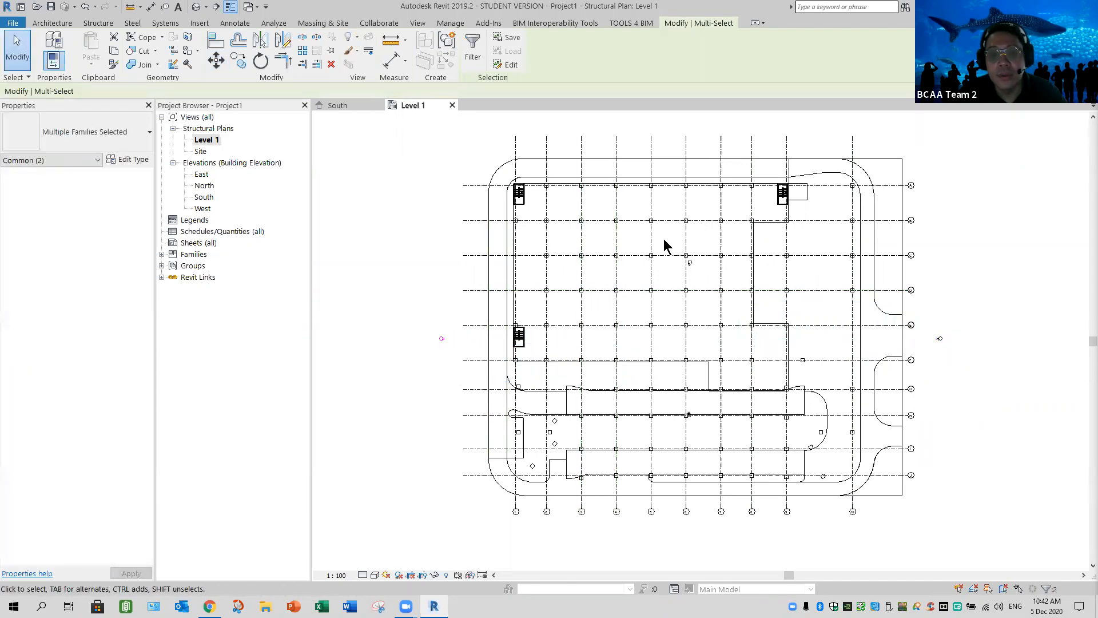
Move the north elevation marker about 43000 mm vertically so it sits outside the building's north side
{"action": "left_click_drag", "start_coordinate": [664, 238], "coordinate": [704, 276]}
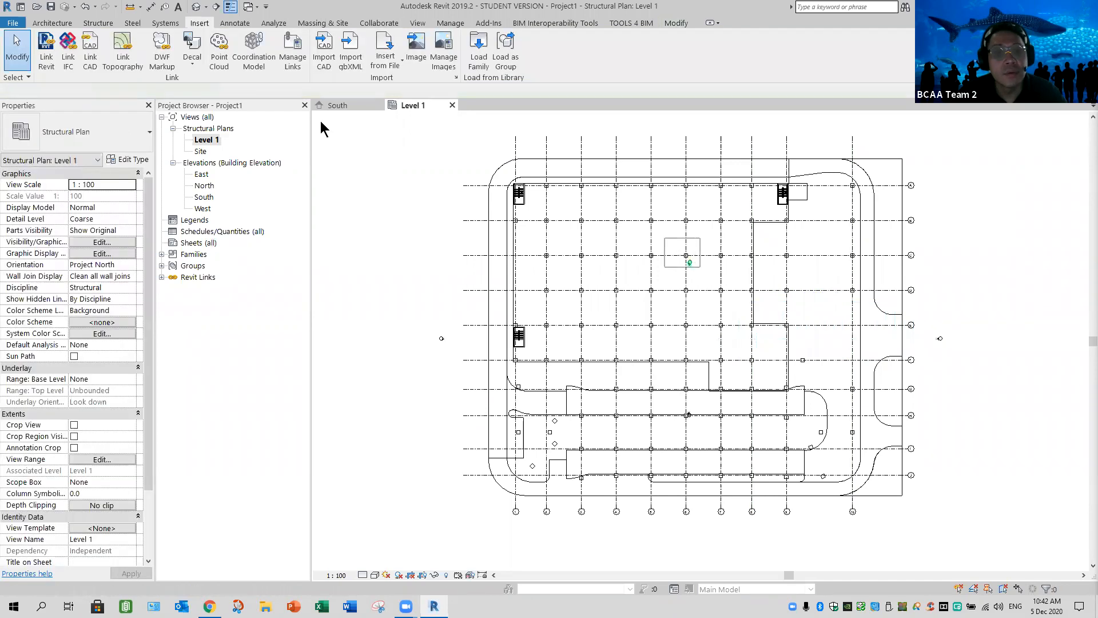
{"action": "left_click", "coordinate": [216, 60]}
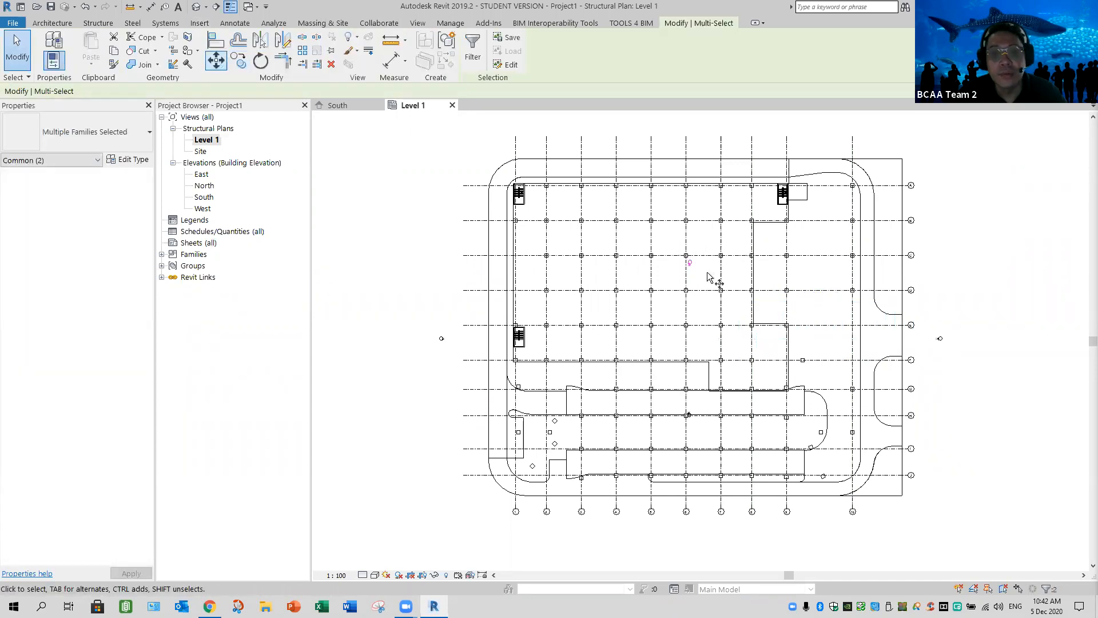
{"action": "left_click", "coordinate": [702, 268]}
{"action": "left_click", "coordinate": [704, 131]}
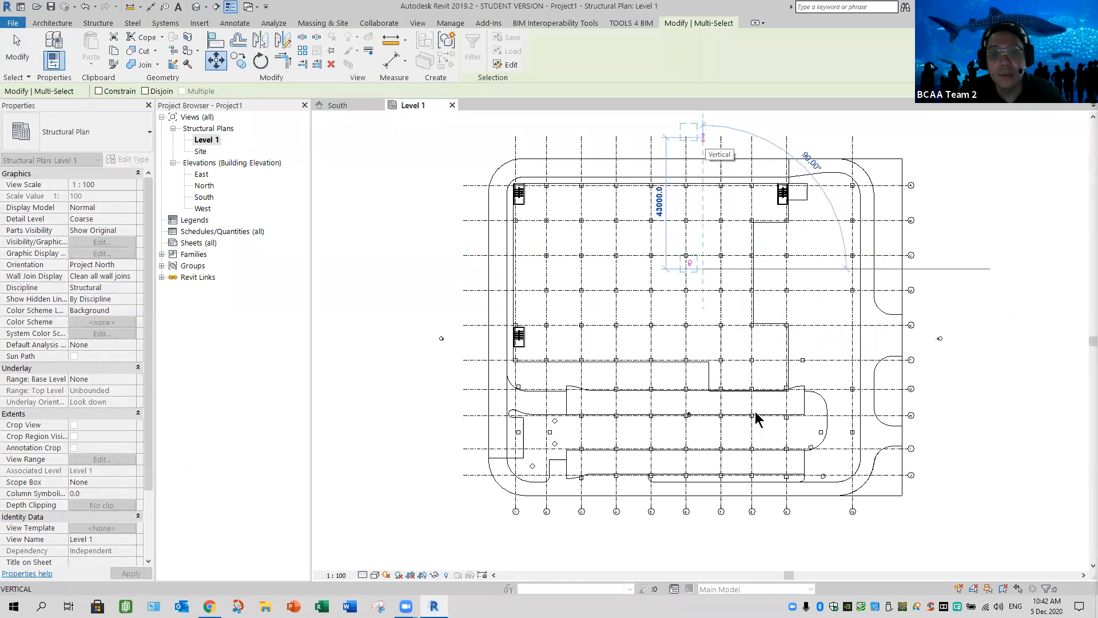
Move the south elevation marker vertically outward past the grid bubbles on the building's south side
{"action": "middle_click_drag", "start_coordinate": [711, 439], "coordinate": [712, 380]}
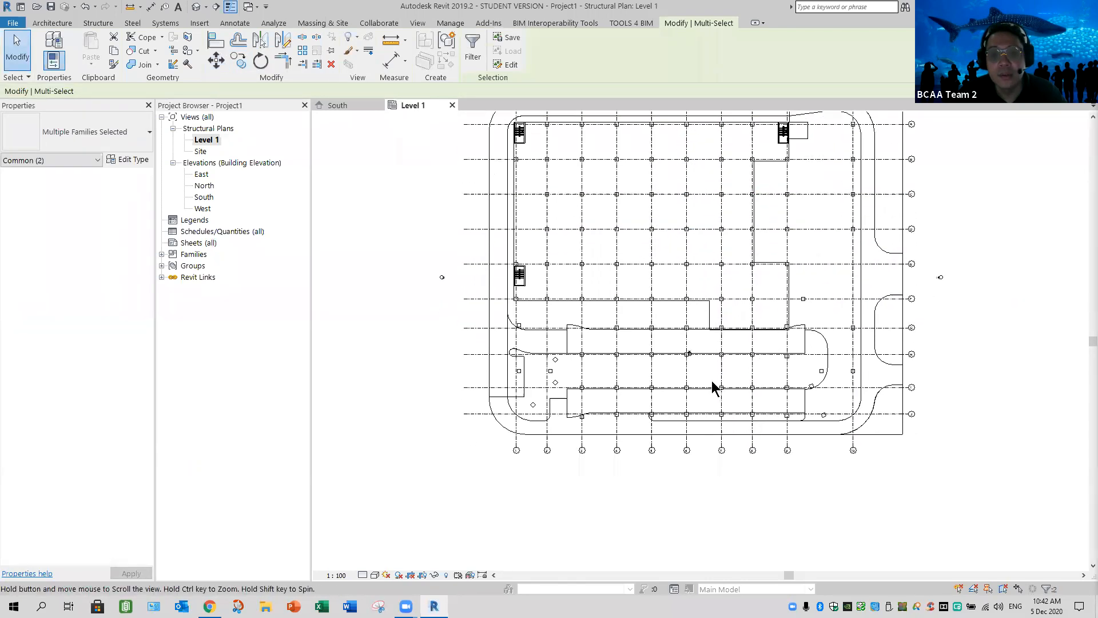
{"action": "left_click", "coordinate": [482, 222]}
{"action": "left_click_drag", "start_coordinate": [673, 334], "coordinate": [709, 376]}
{"action": "left_click", "coordinate": [216, 60]}
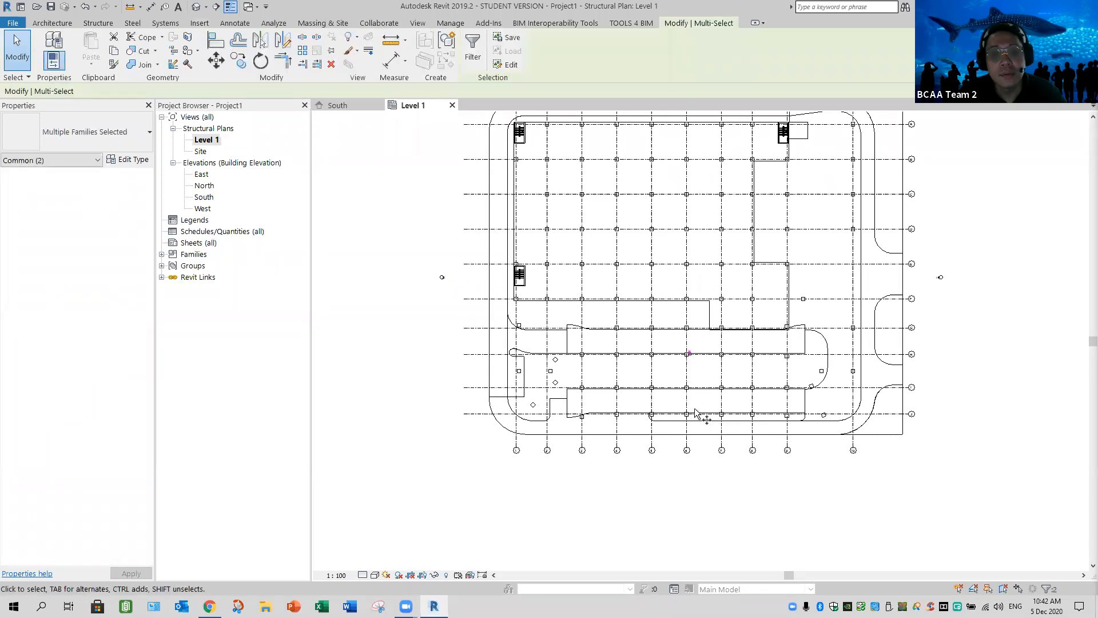
{"action": "left_click", "coordinate": [701, 362]}
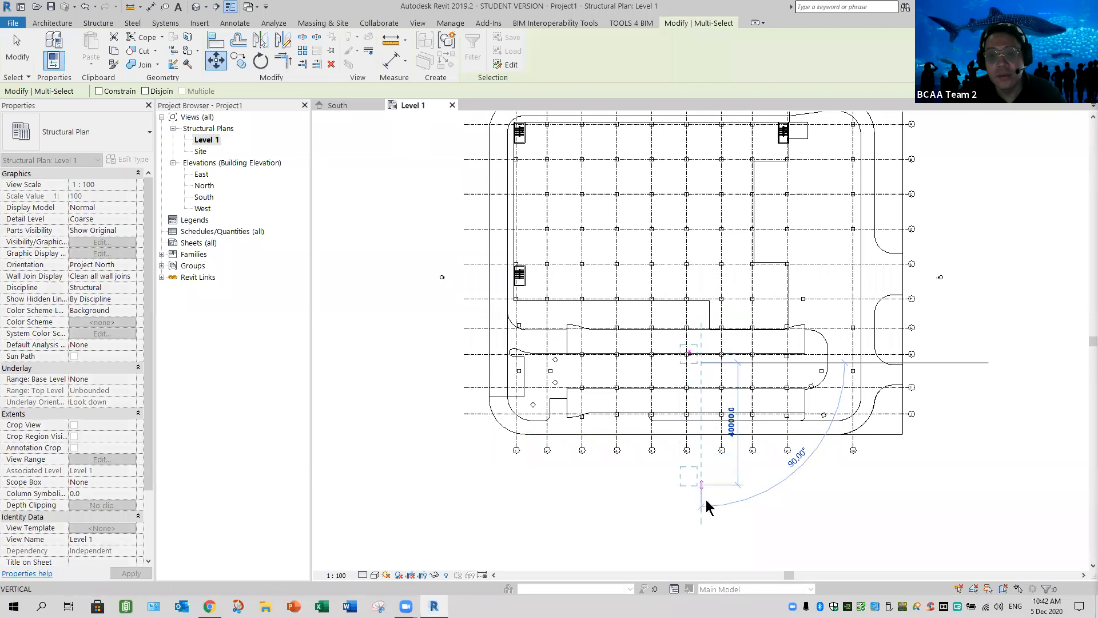
{"action": "left_click", "coordinate": [754, 516]}
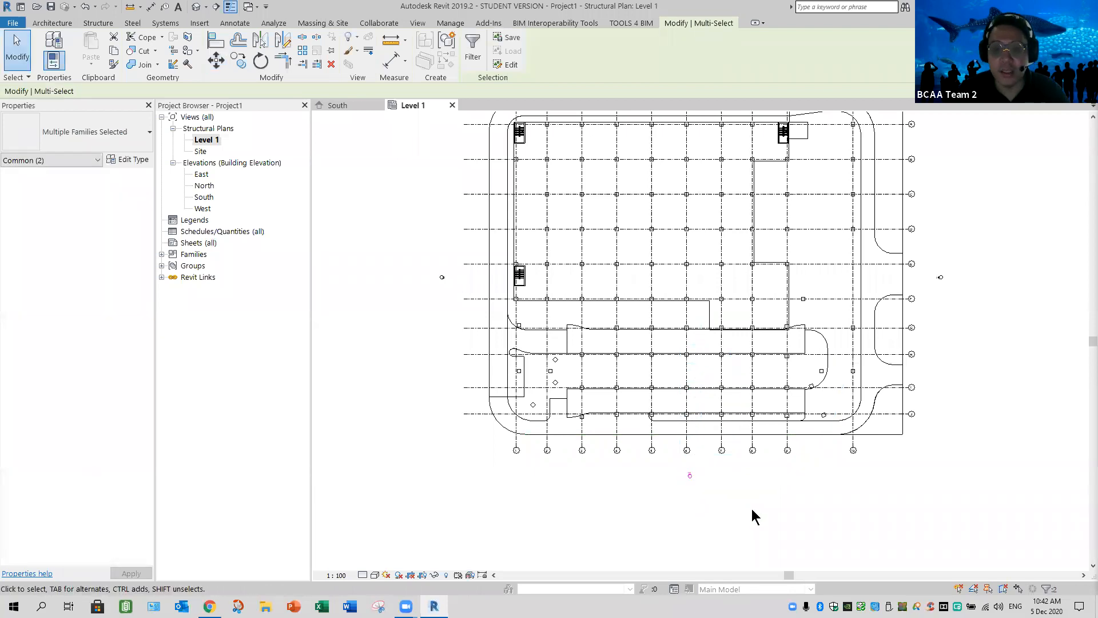
{"action": "left_click", "coordinate": [447, 272]}
{"action": "middle_click", "coordinate": [444, 204]}
{"action": "middle_click", "coordinate": [443, 203]}
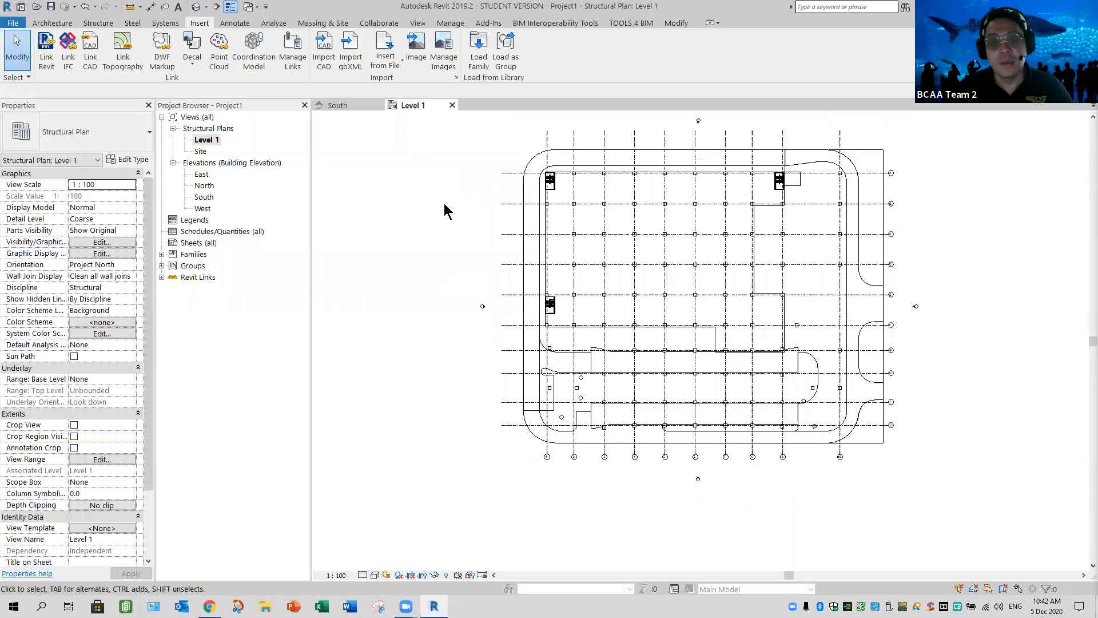
{"action": "left_click_drag", "start_coordinate": [497, 338], "coordinate": [435, 240]}
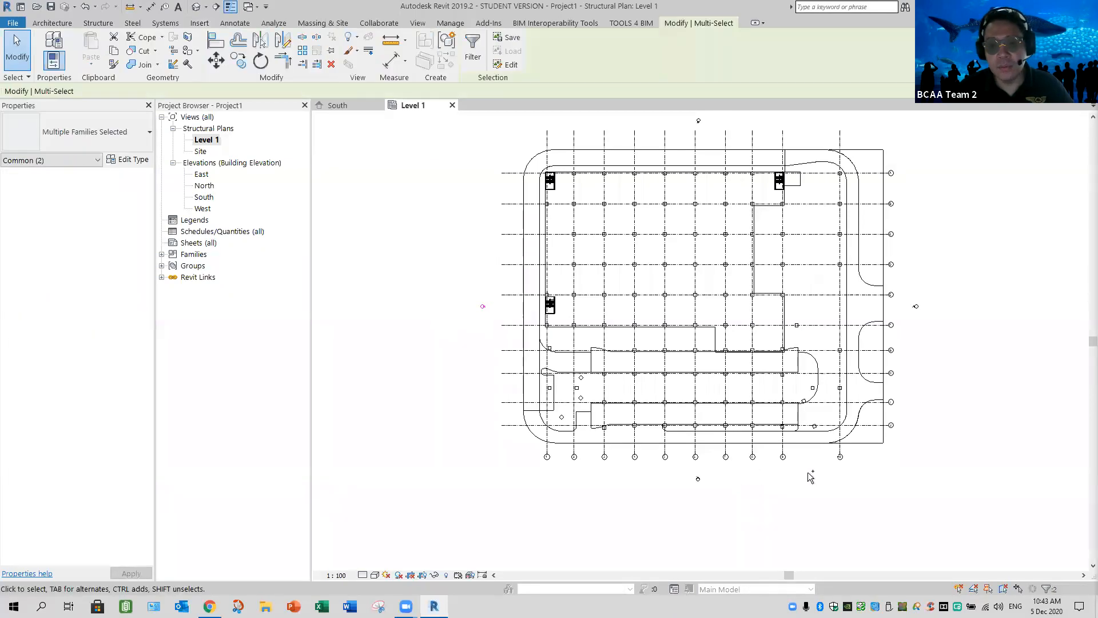
{"action": "left_click_drag", "start_coordinate": [652, 507], "coordinate": [734, 470], "text": "ctrl"}
{"action": "left_click_drag", "start_coordinate": [940, 280], "coordinate": [904, 320], "text": "ctrl"}
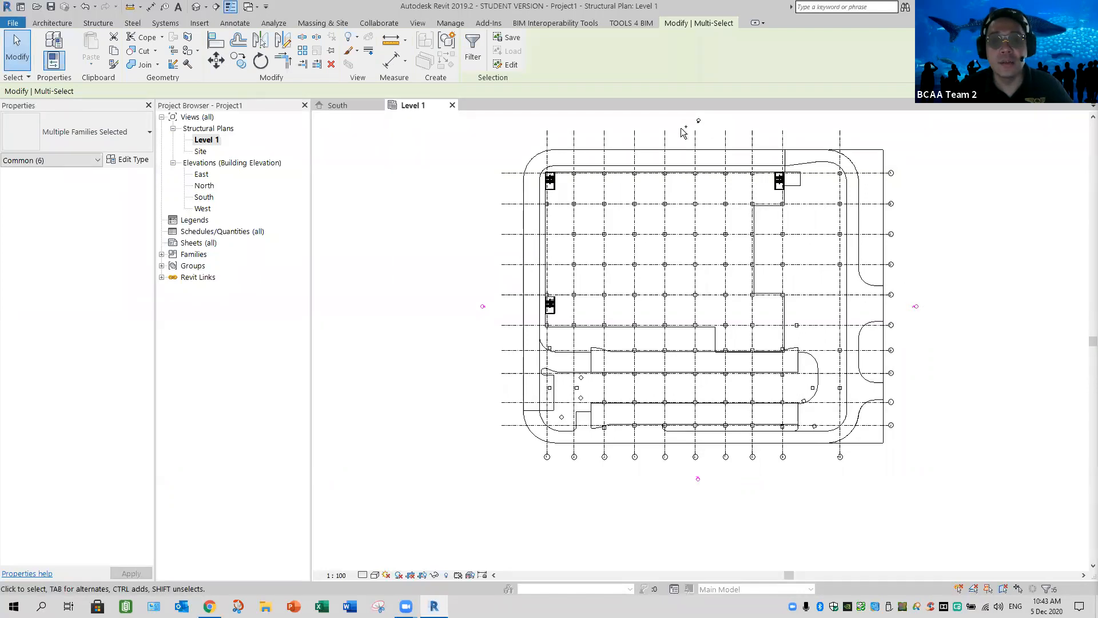
{"action": "left_click_drag", "start_coordinate": [718, 112], "coordinate": [678, 132], "text": "ctrl"}
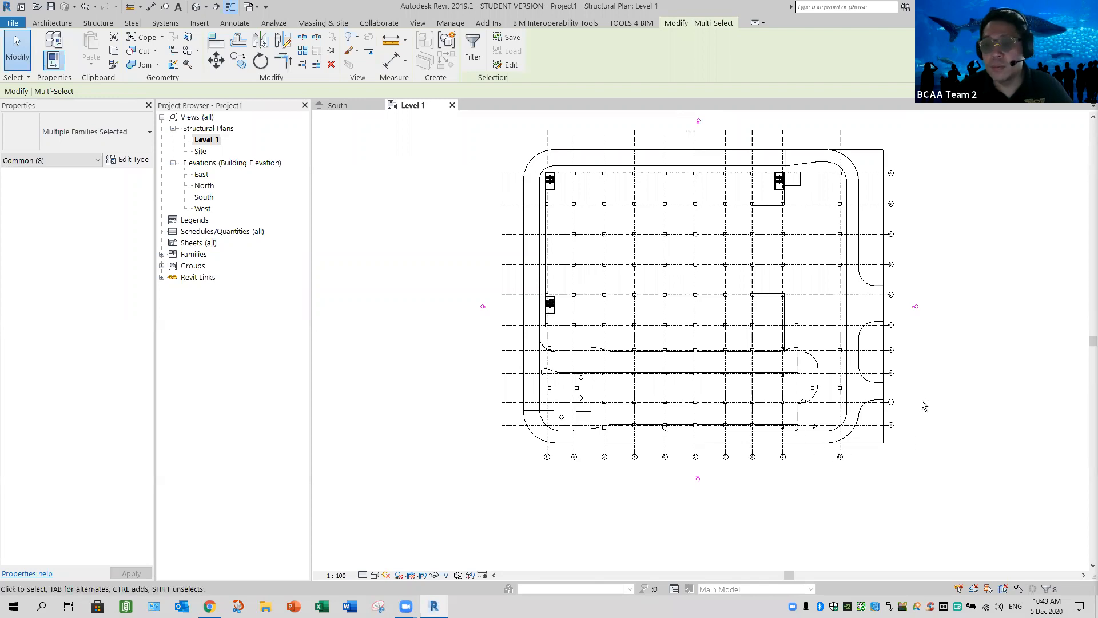
{"action": "left_click", "coordinate": [925, 345]}
{"action": "middle_click", "coordinate": [934, 352]}
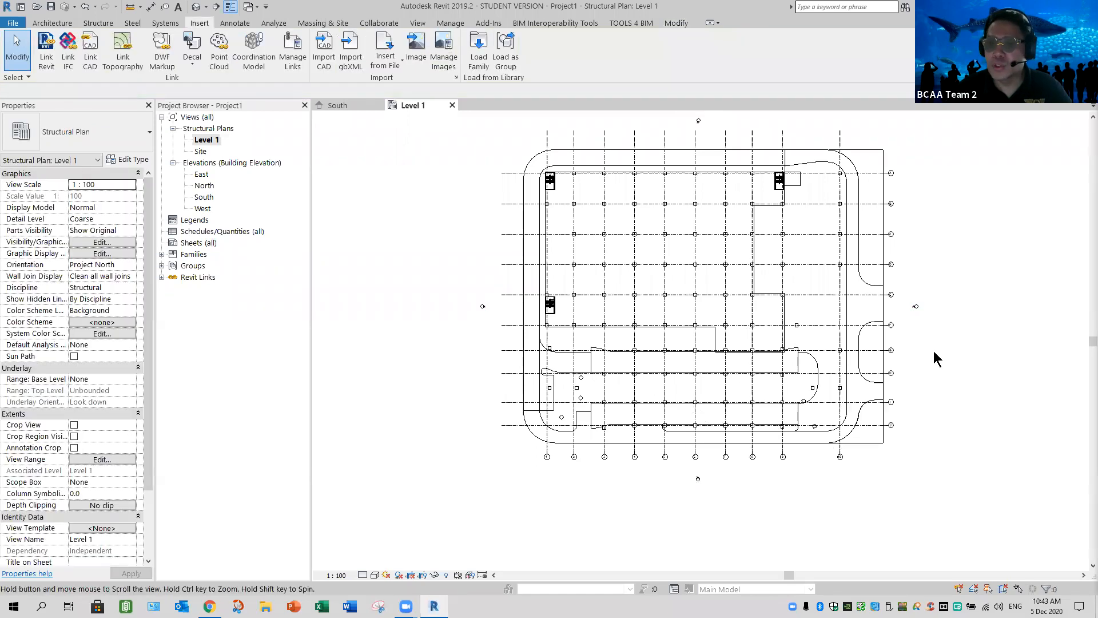
{"action": "middle_click", "coordinate": [933, 353]}
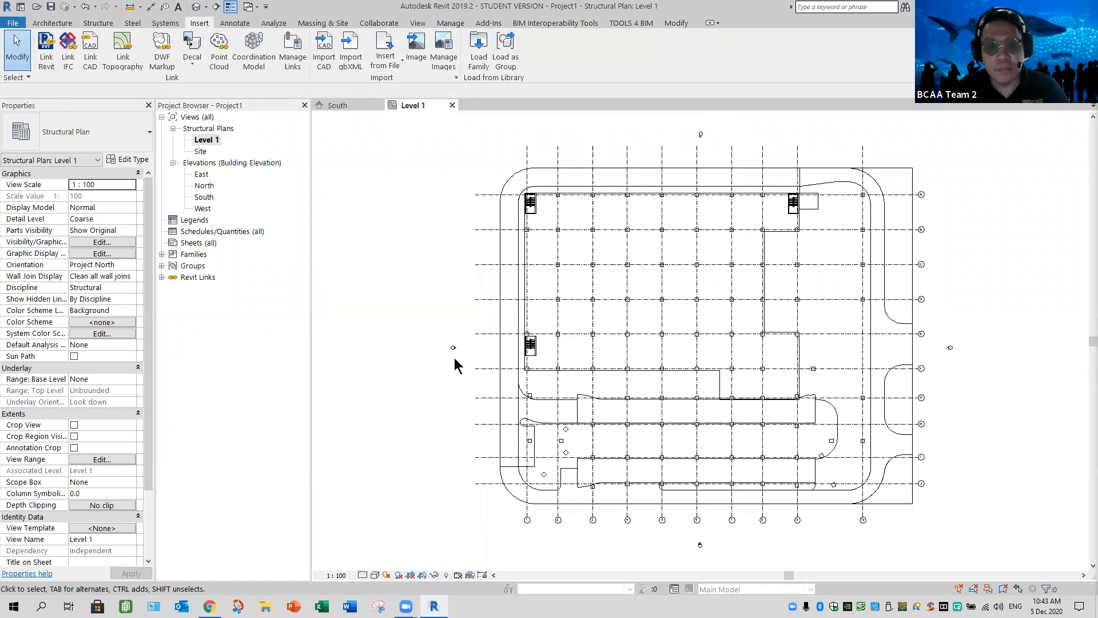
Set the far clipping of the west elevation view to Clip without line
{"action": "scroll", "coordinate": [463, 326], "scroll_direction": "up", "scroll_amount": 5}
{"action": "left_click", "coordinate": [461, 319]}
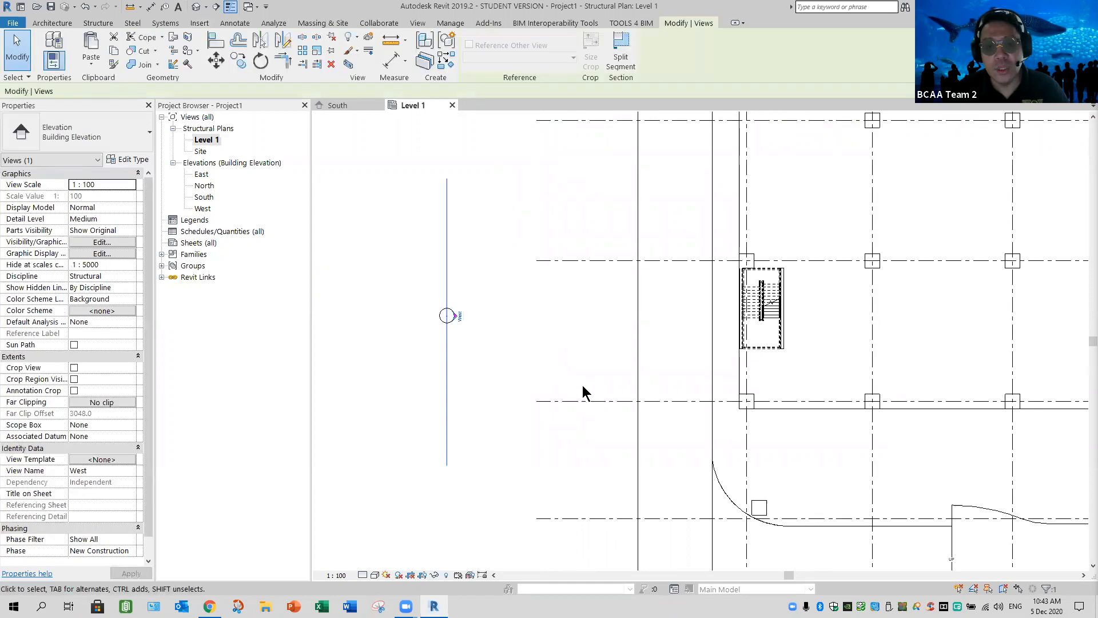
{"action": "scroll", "coordinate": [522, 392], "scroll_direction": "down", "scroll_amount": 7}
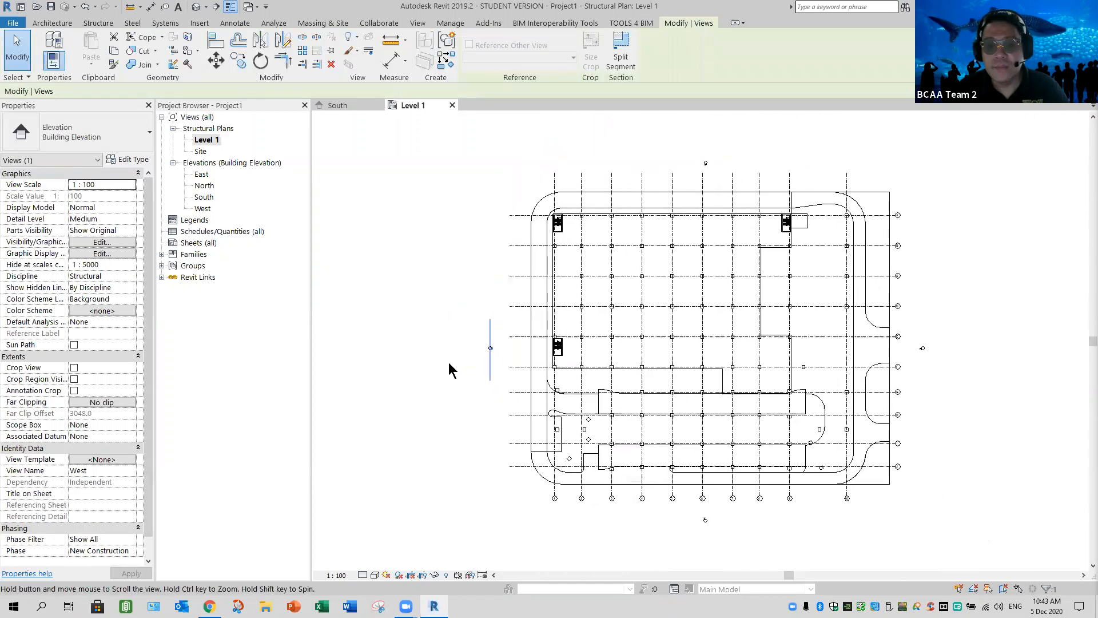
{"action": "middle_click_drag", "start_coordinate": [495, 367], "coordinate": [449, 362]}
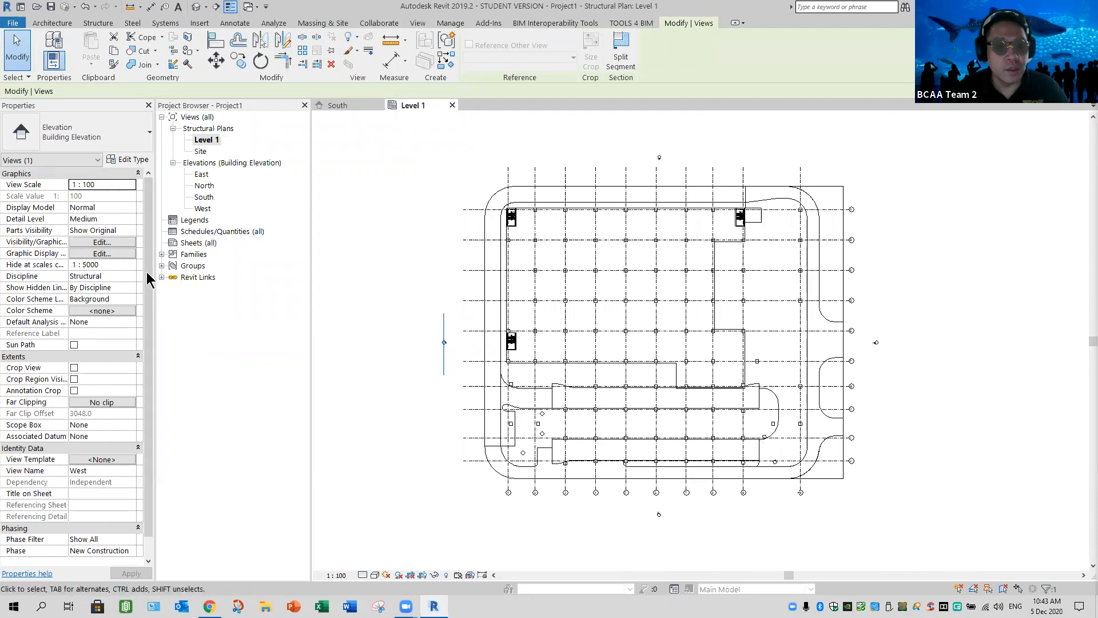
{"action": "left_click_drag", "start_coordinate": [151, 345], "coordinate": [150, 367]}
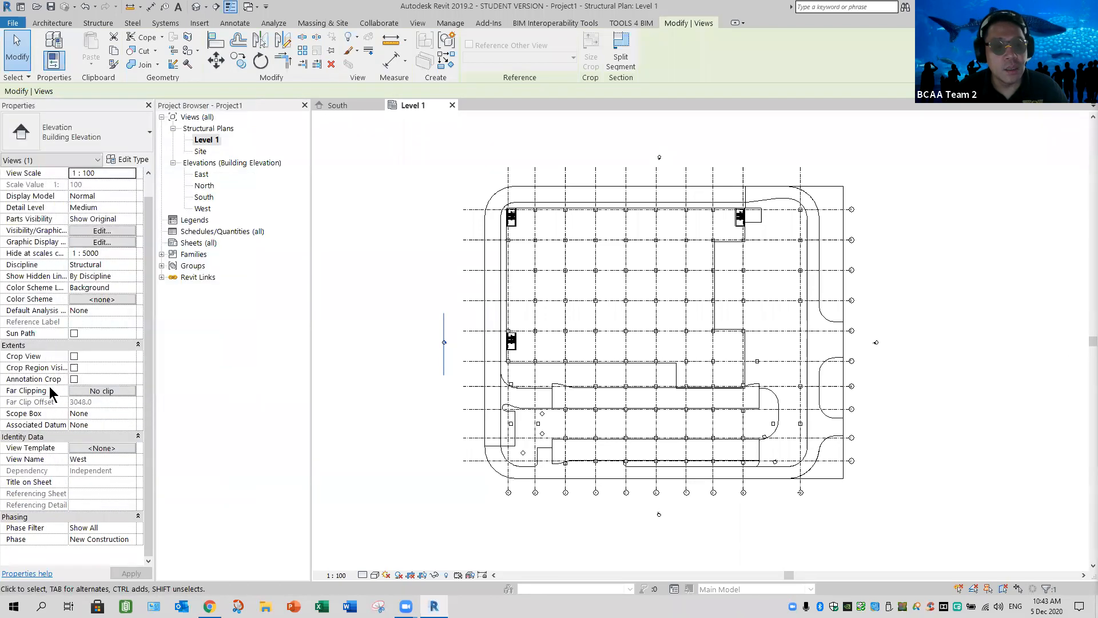
{"action": "mouse_move", "coordinate": [44, 390]}
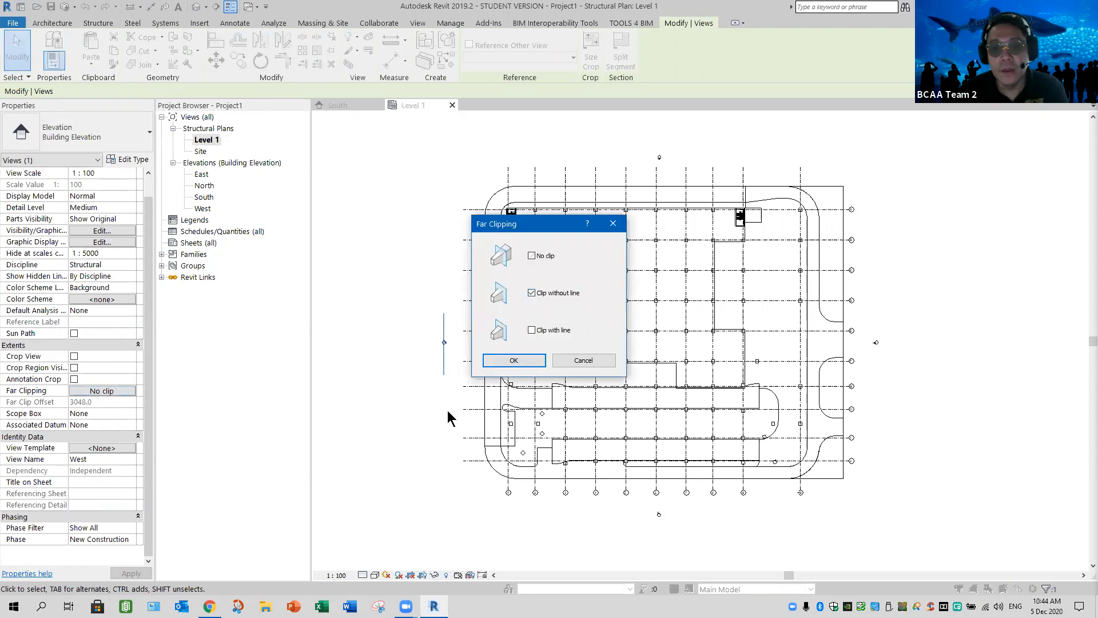
{"action": "key", "text": "Return"}
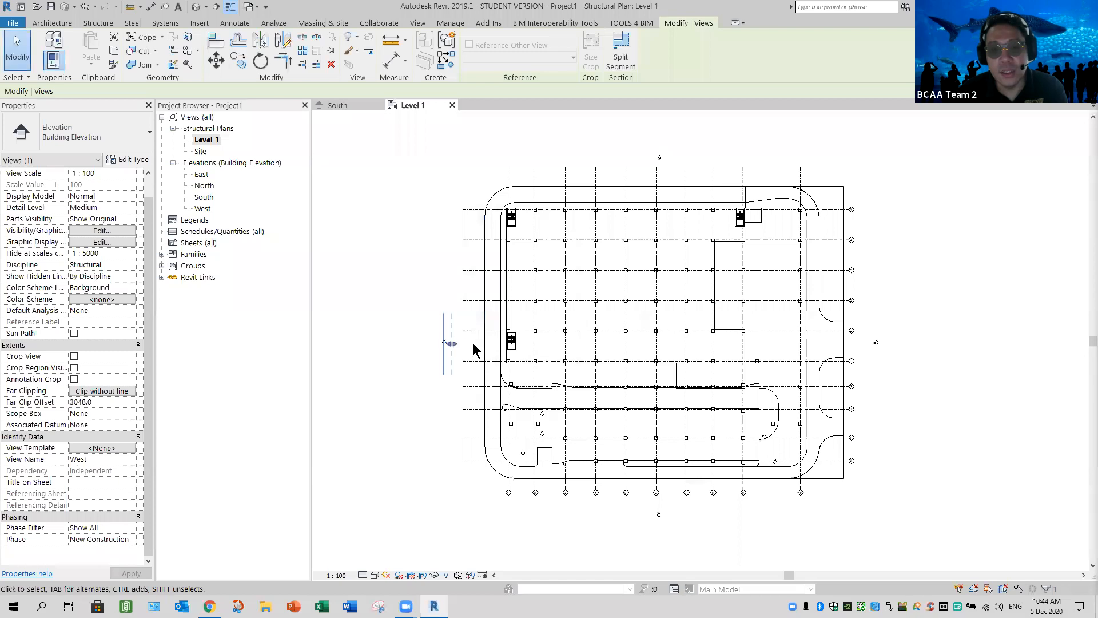
{"action": "key", "text": "Escape"}
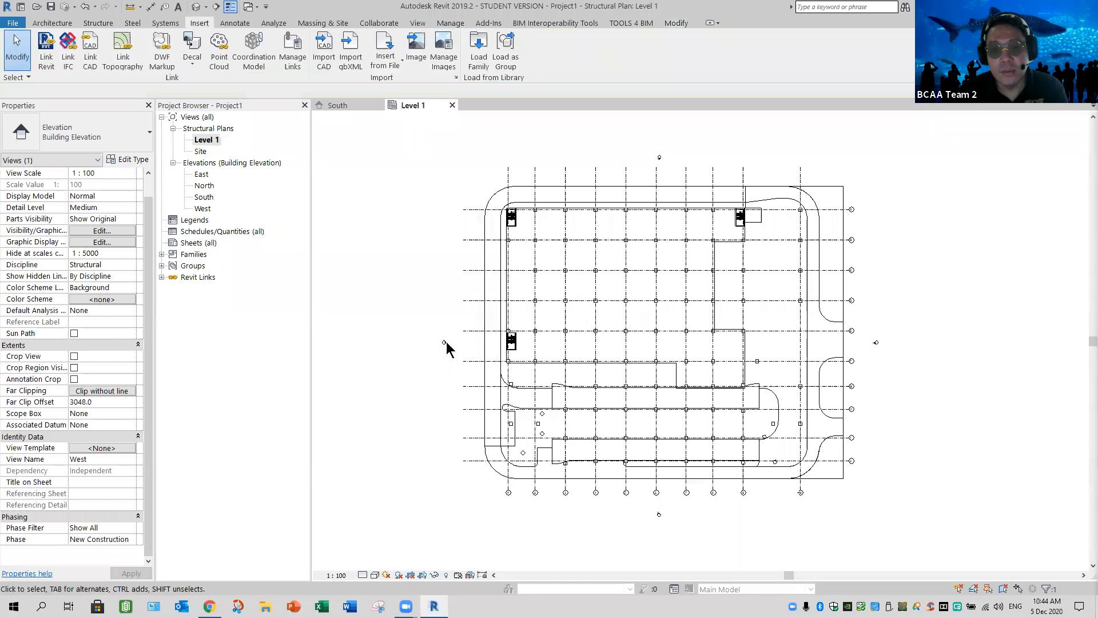
Extend the west elevation's far clip offset to about 158858 mm, past the building's east side
{"action": "left_click", "coordinate": [458, 346]}
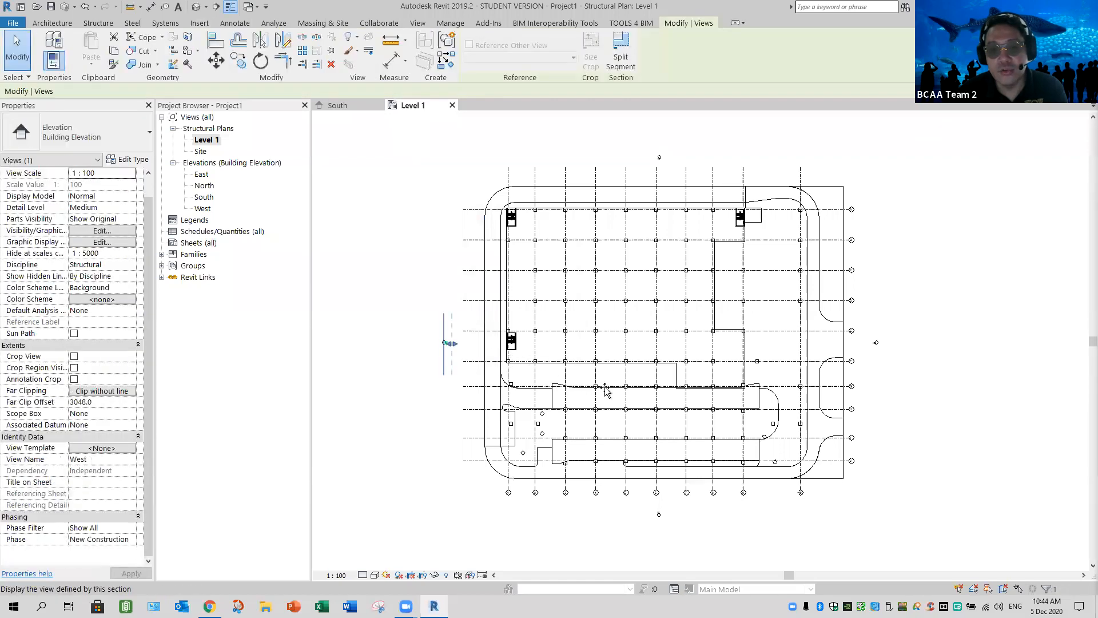
{"action": "left_click_drag", "start_coordinate": [851, 410], "coordinate": [865, 412]}
{"action": "left_click_drag", "start_coordinate": [867, 464], "coordinate": [867, 464]}
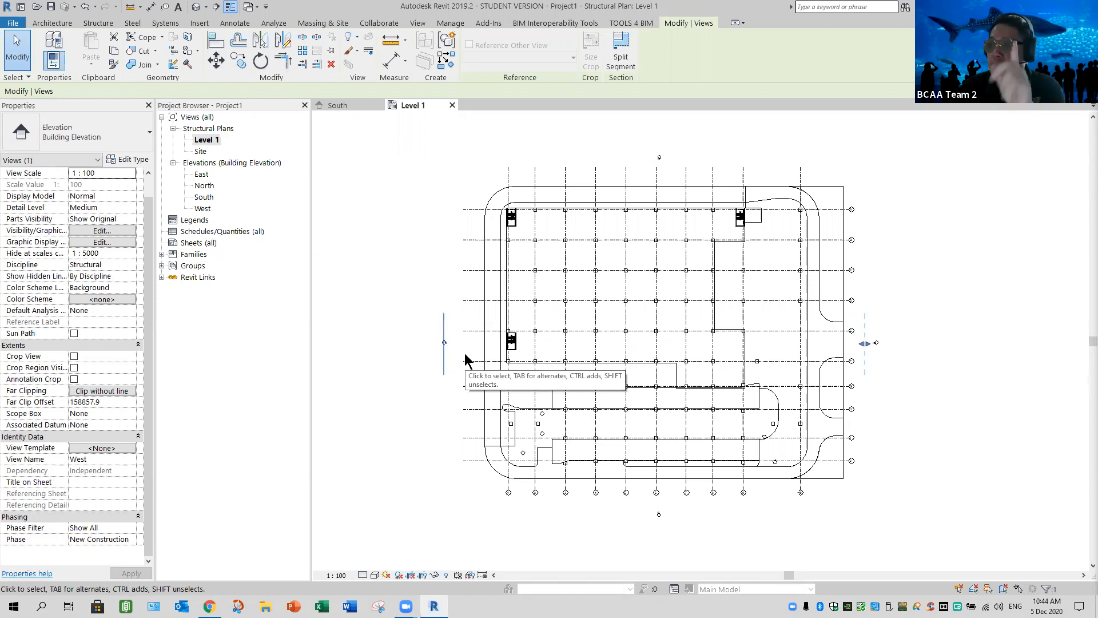
Set the south elevation's far clipping to Clip without line and extend its clip offset to about 132961 mm, past the building's north side
{"action": "left_click", "coordinate": [664, 510]}
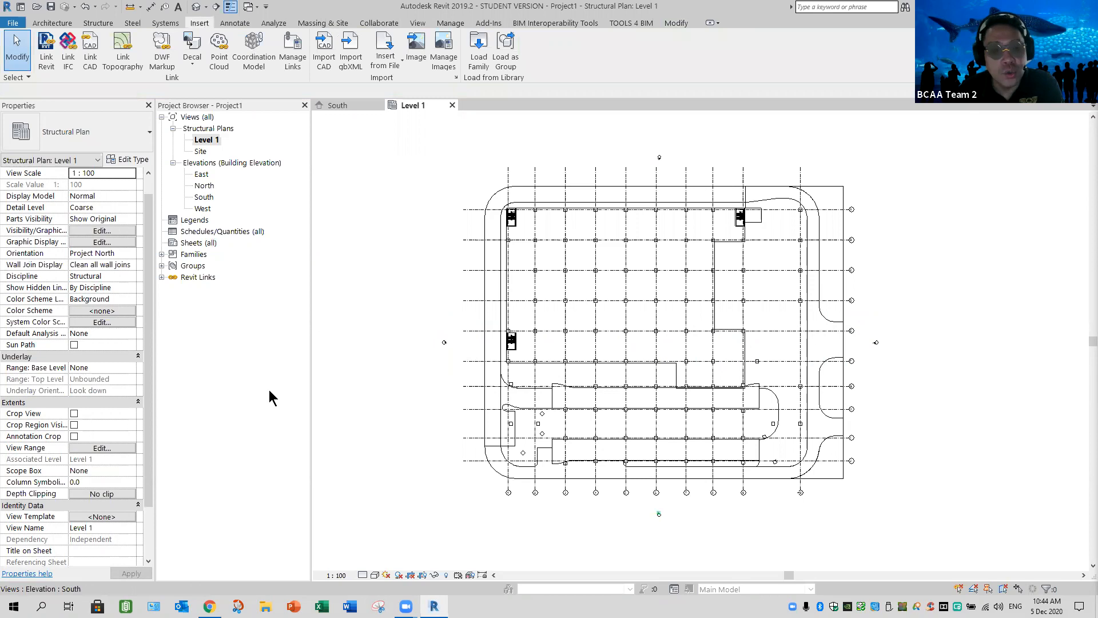
{"action": "left_click", "coordinate": [116, 390]}
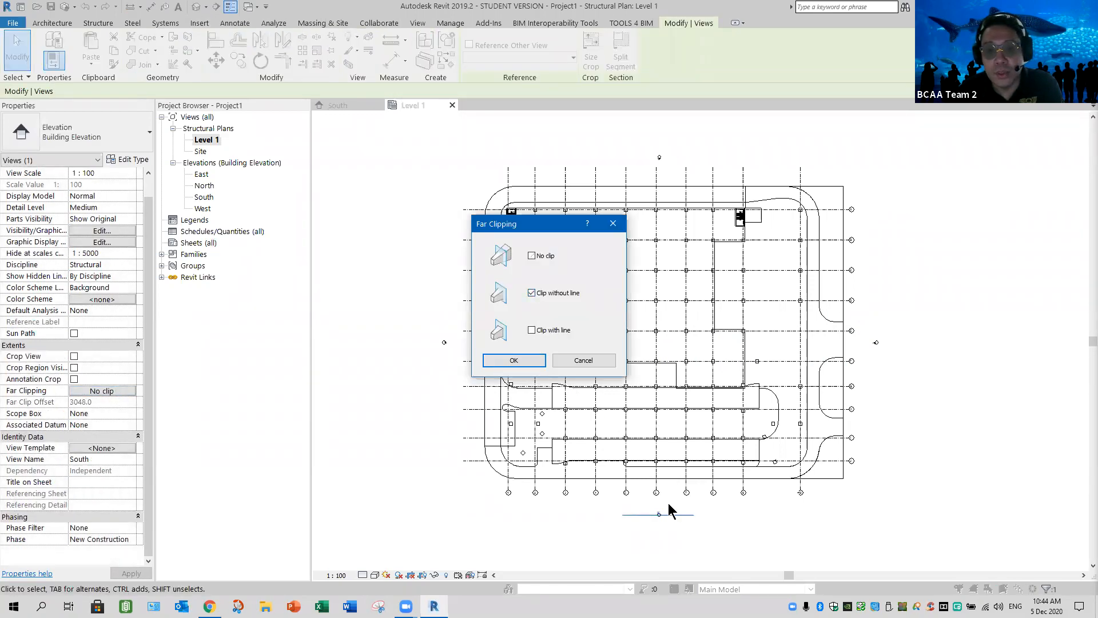
{"action": "key", "text": "Return"}
{"action": "left_click_drag", "start_coordinate": [693, 206], "coordinate": [699, 152]}
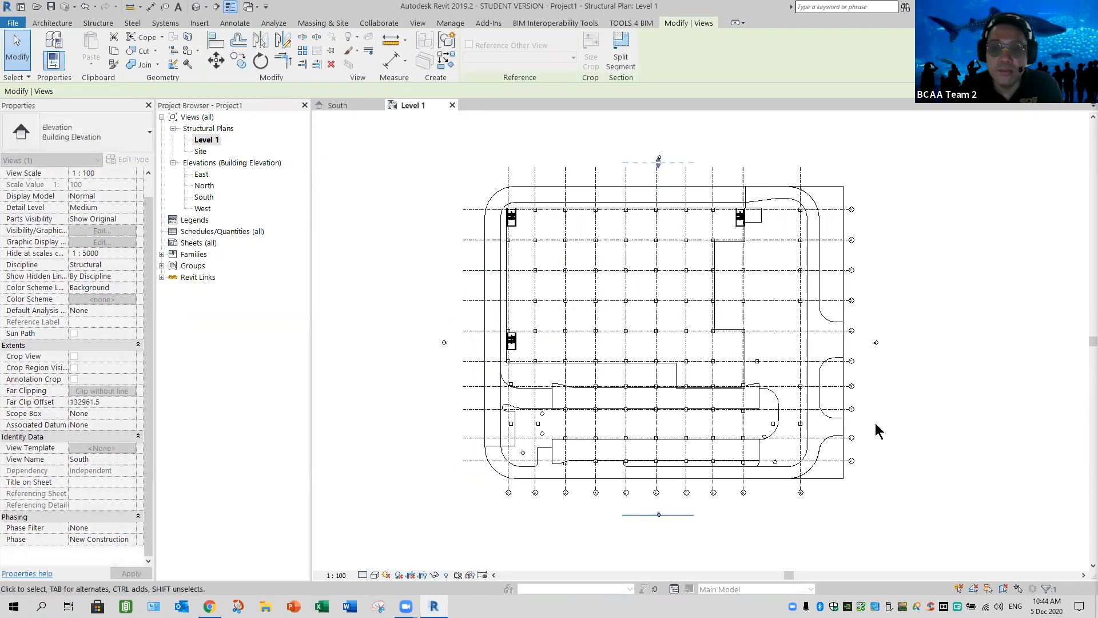
{"action": "key", "text": "Escape"}
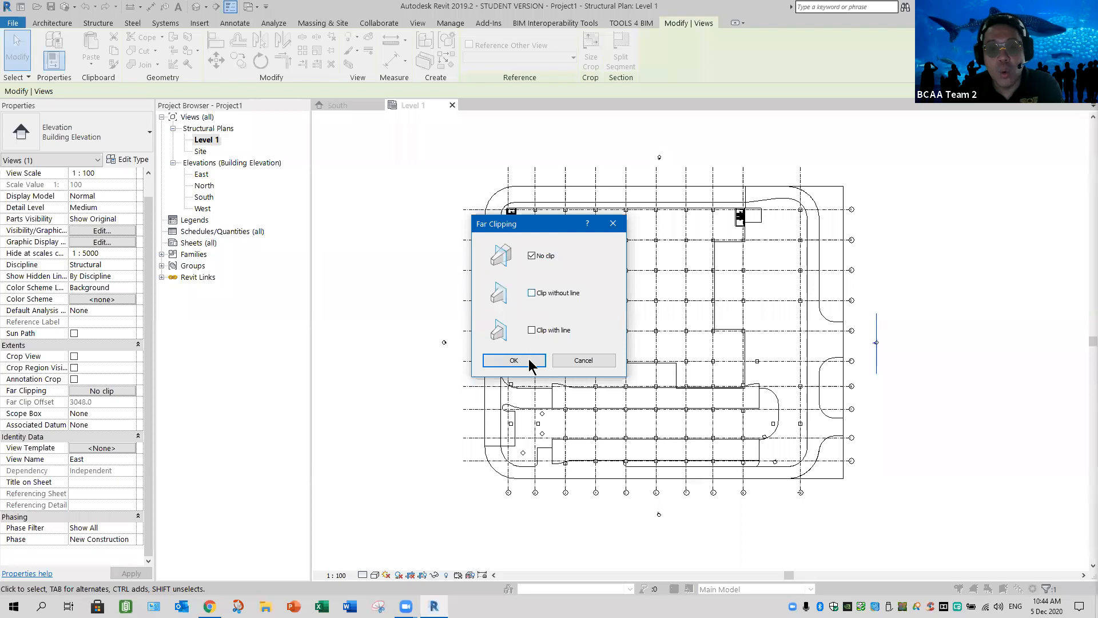
Set the east elevation's far clipping to Clip without line and extend its clip line past the building's west side
{"action": "key", "text": "Return"}
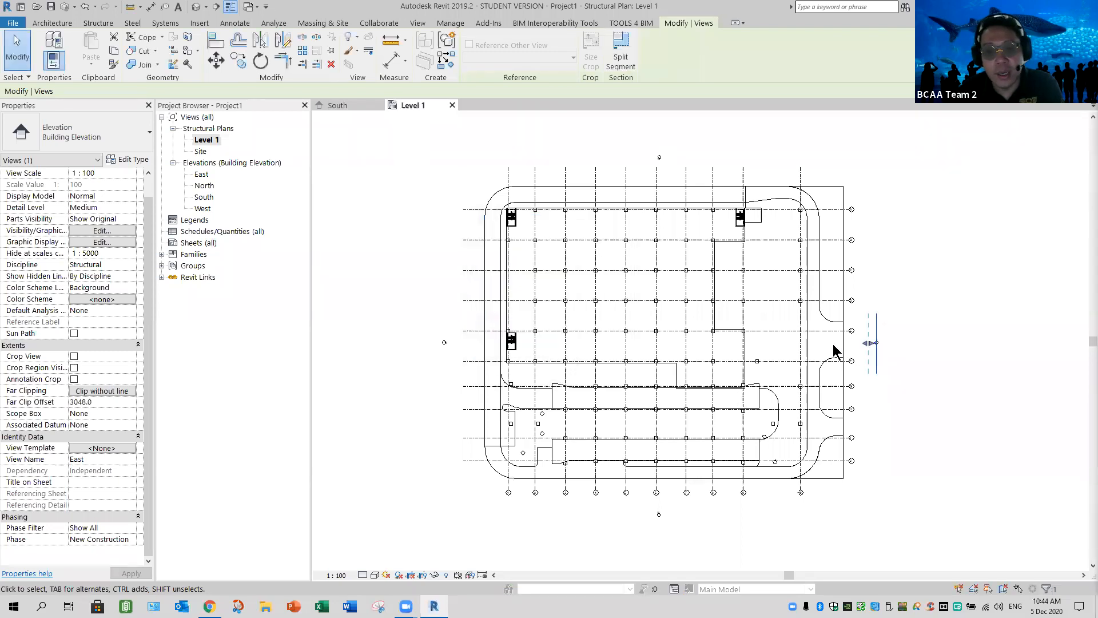
{"action": "left_click_drag", "start_coordinate": [868, 343], "coordinate": [873, 346]}
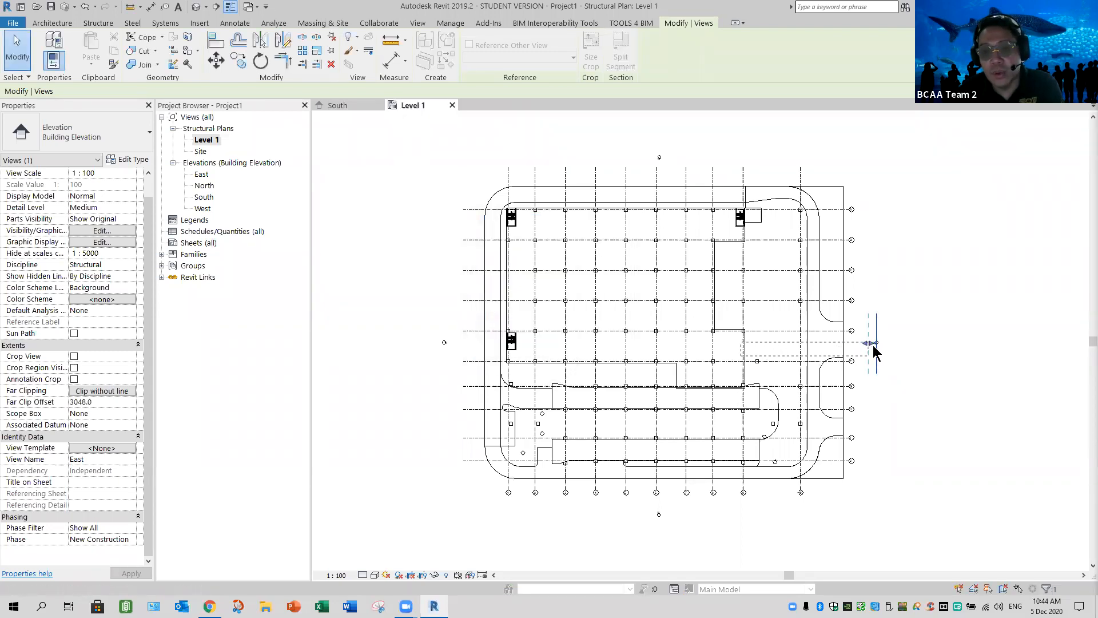
{"action": "key", "text": "Escape"}
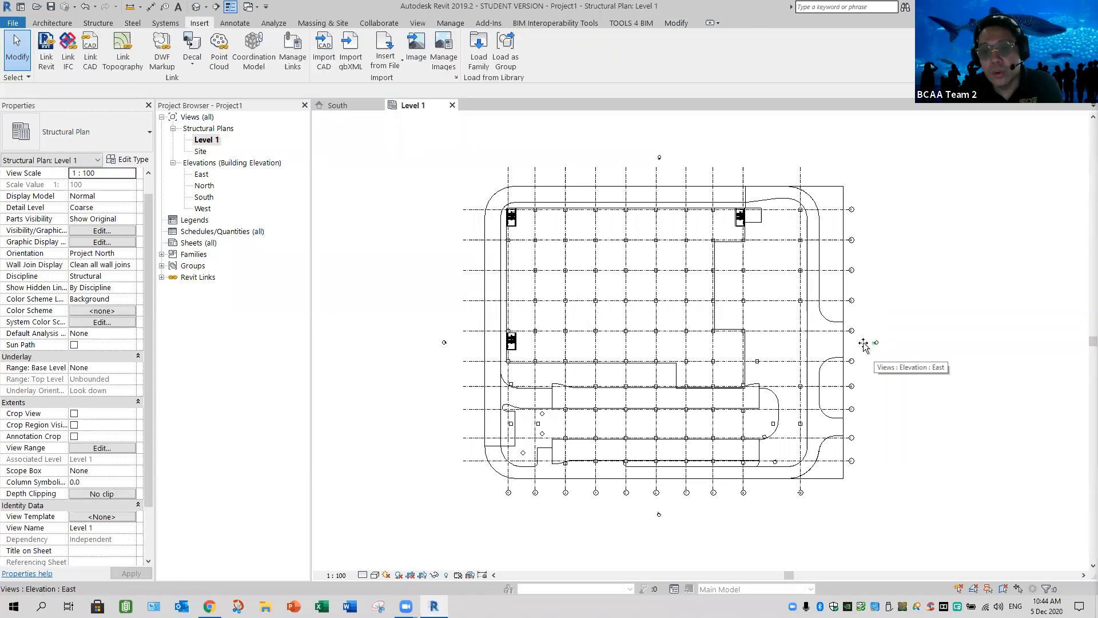
{"action": "left_click", "coordinate": [863, 343]}
{"action": "left_click_drag", "start_coordinate": [660, 371], "coordinate": [450, 404]}
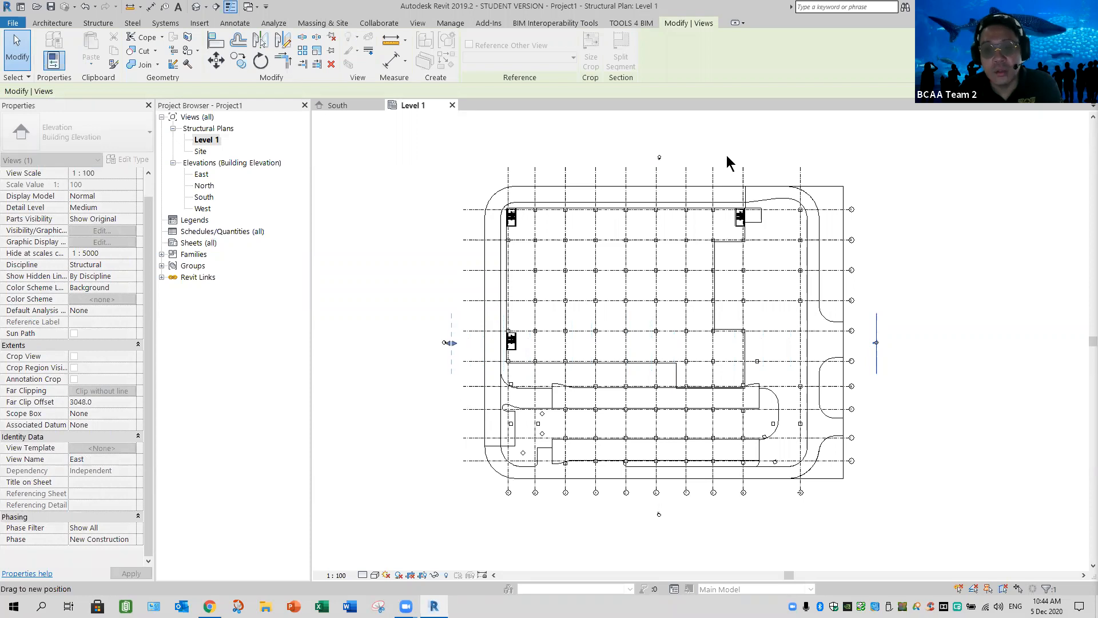
Set the north elevation's far clipping to Clip without line and extend its clip line past the building's south side
{"action": "left_click", "coordinate": [662, 161]}
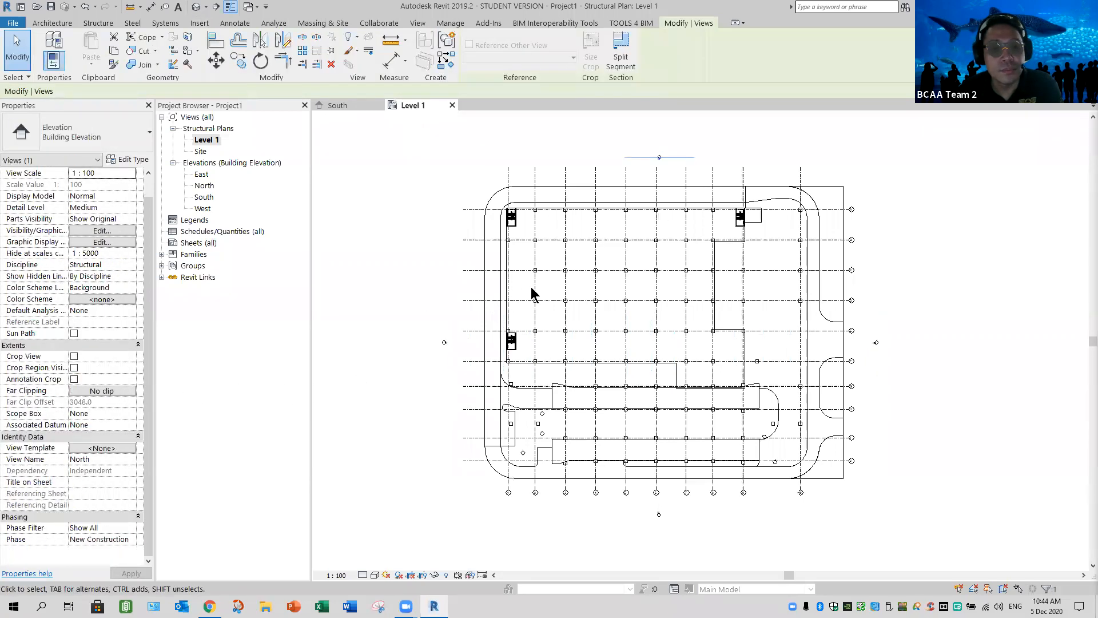
{"action": "left_click", "coordinate": [103, 390]}
{"action": "left_click", "coordinate": [532, 293]}
{"action": "left_click", "coordinate": [524, 360]}
{"action": "mouse_move", "coordinate": [656, 308]}
{"action": "left_mouse_down"}
{"action": "mouse_move", "coordinate": [665, 453]}
{"action": "mouse_move", "coordinate": [684, 509]}
{"action": "left_mouse_up"}
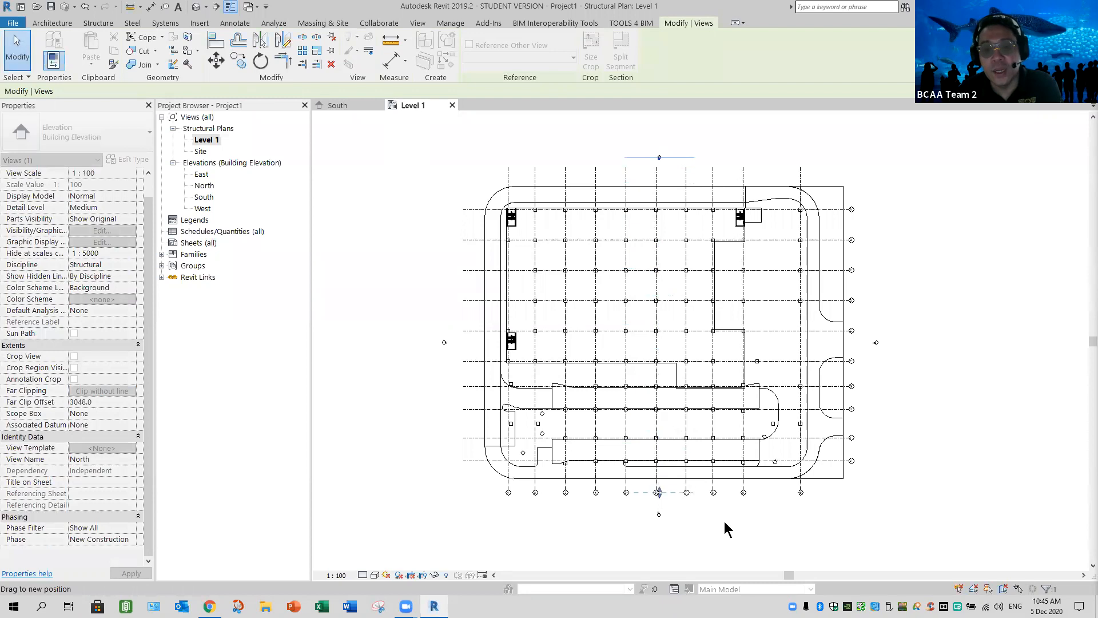
{"action": "left_click", "coordinate": [842, 524]}
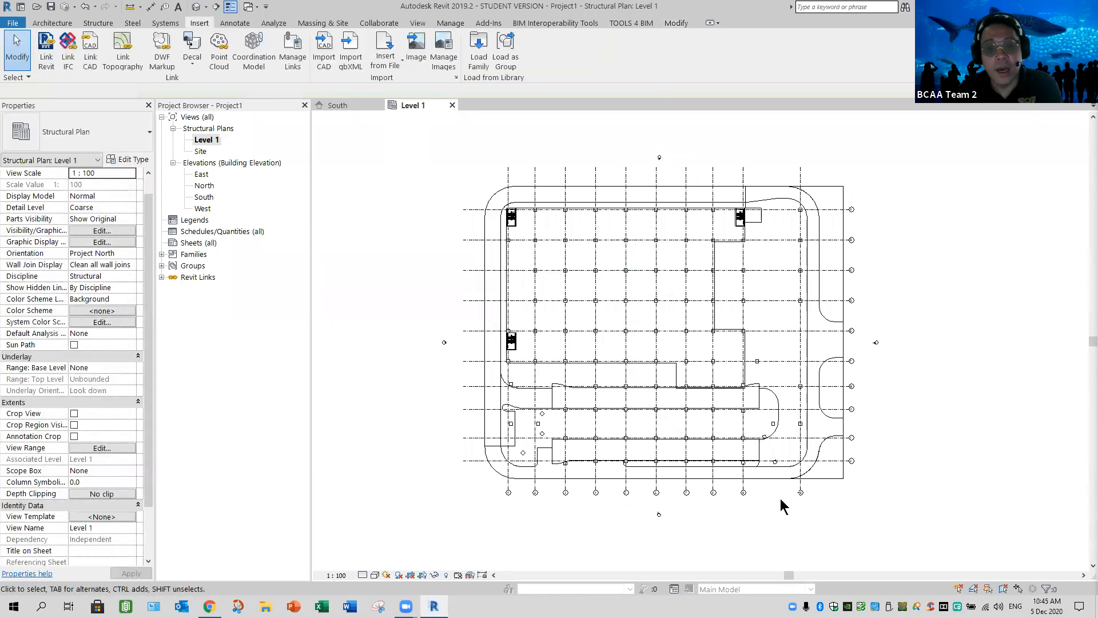
Select the four elevation markers around the building together with their view arrows and pin them in place
{"action": "left_click_drag", "start_coordinate": [417, 316], "coordinate": [455, 366]}
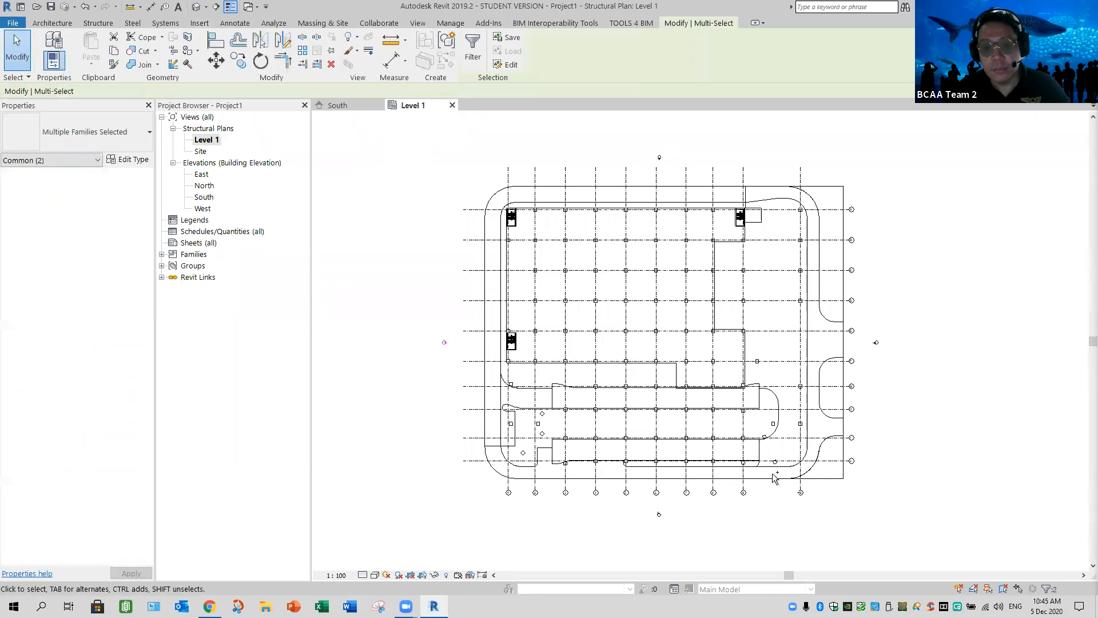
{"action": "left_click_drag", "start_coordinate": [614, 548], "coordinate": [691, 503], "text": "ctrl"}
{"action": "left_click_drag", "start_coordinate": [865, 319], "coordinate": [906, 370], "text": "ctrl"}
{"action": "left_click_drag", "start_coordinate": [630, 138], "coordinate": [687, 173], "text": "ctrl"}
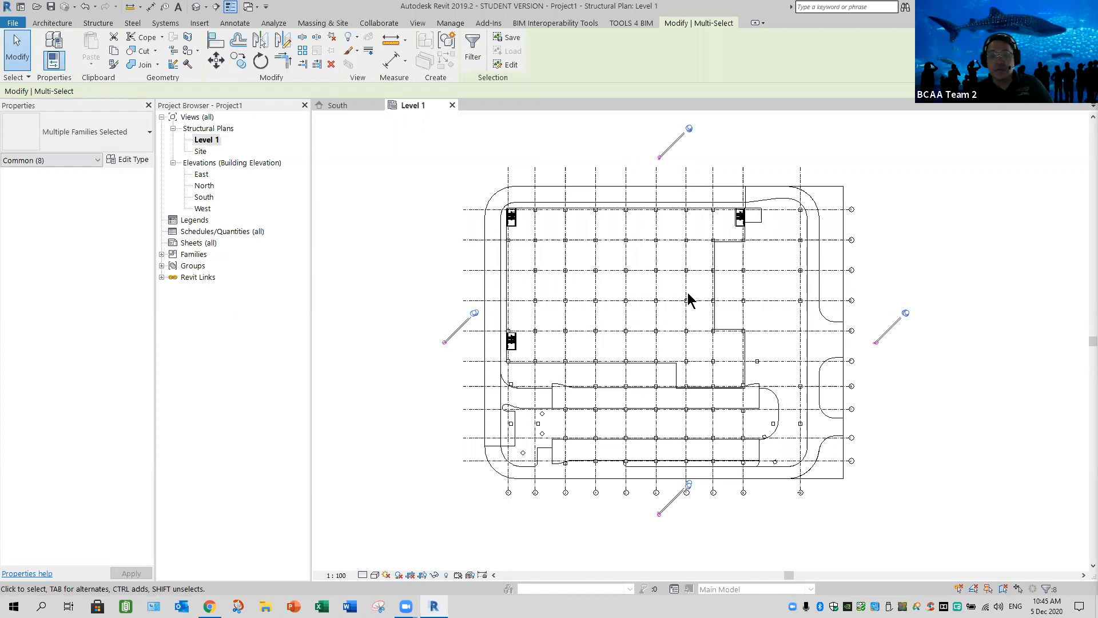
Override the linked architectural model's category graphics in the Level 1 plan to display as halftone
{"action": "key", "text": "Escape"}
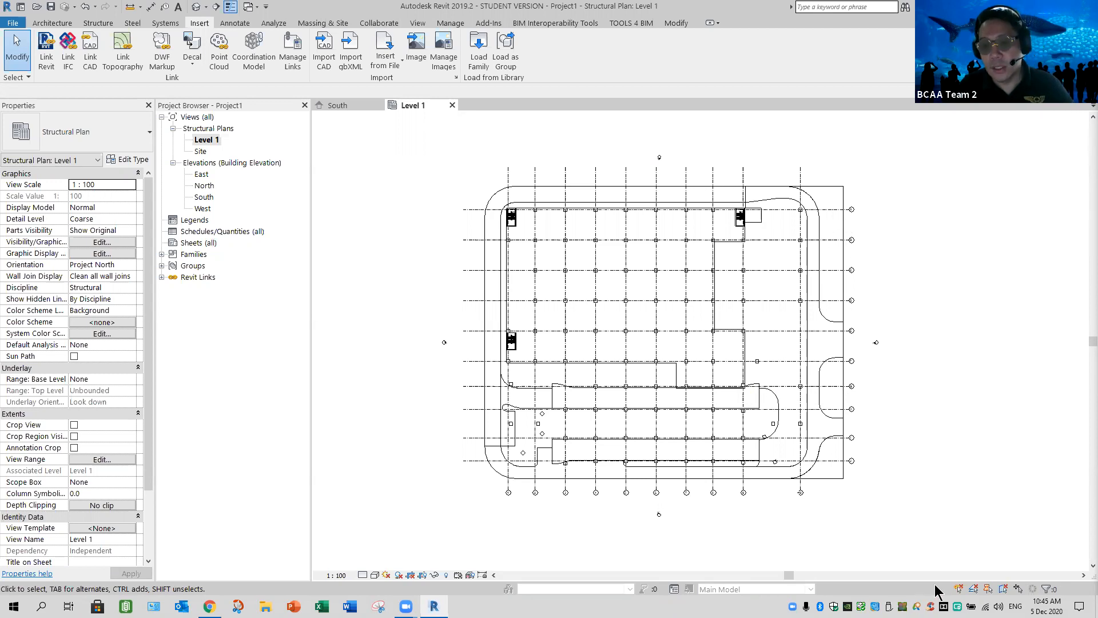
{"action": "left_click", "coordinate": [875, 245]}
{"action": "right_click", "coordinate": [888, 219]}
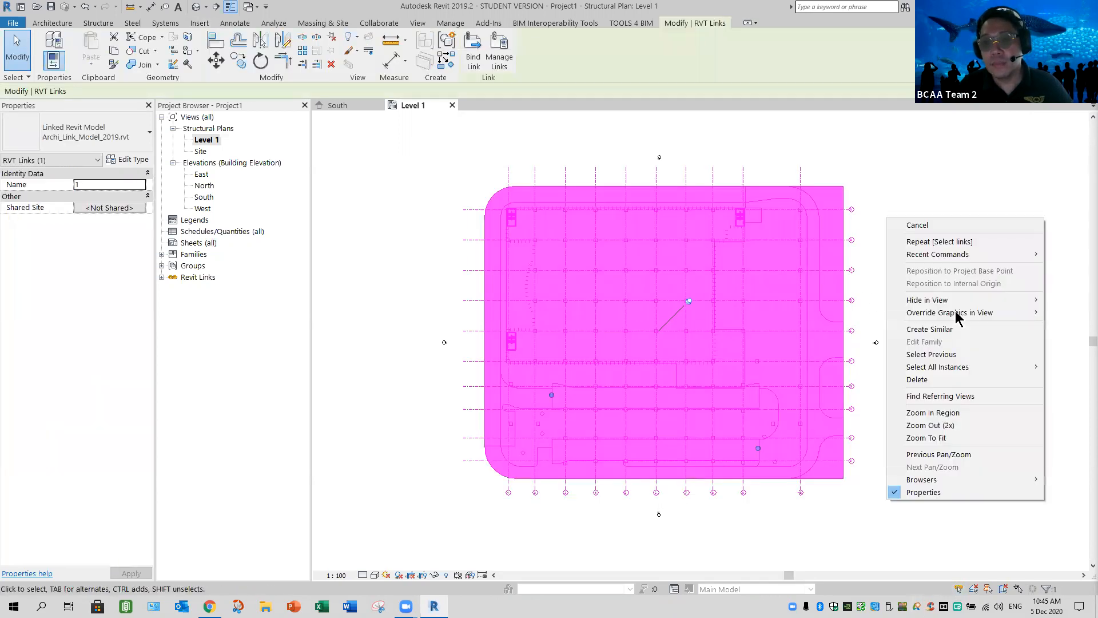
{"action": "mouse_move", "coordinate": [943, 312]}
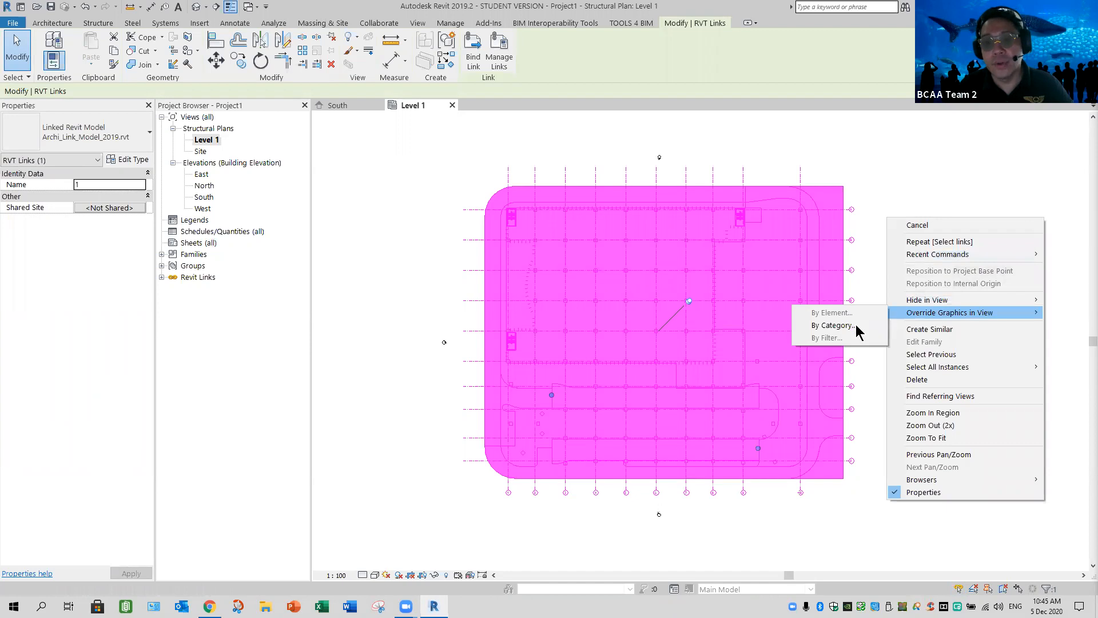
{"action": "left_click", "coordinate": [855, 324]}
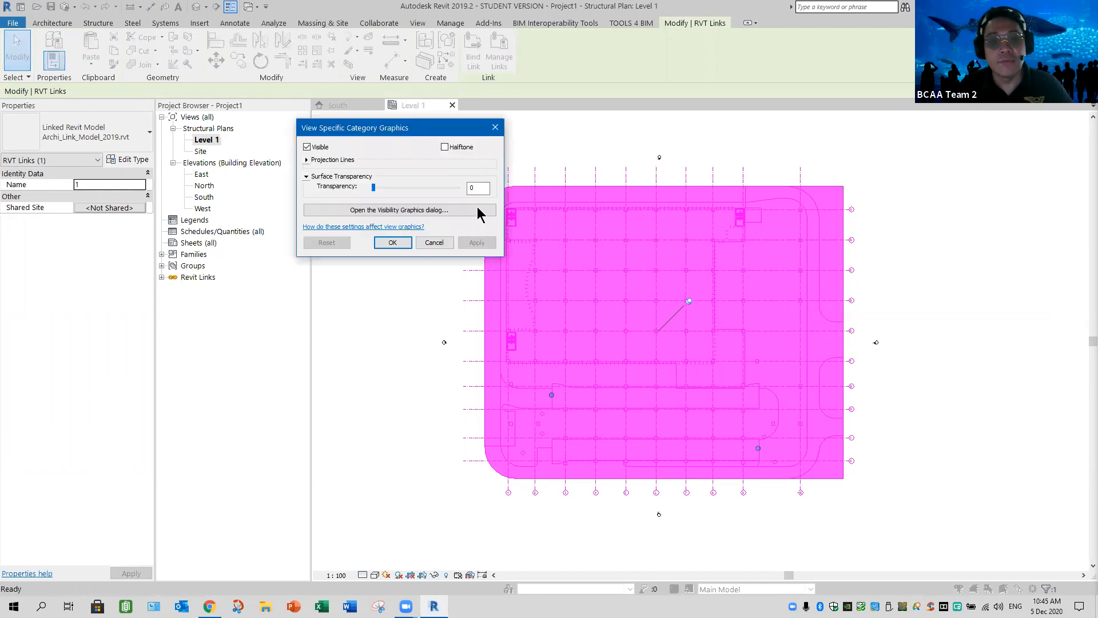
{"action": "left_click", "coordinate": [445, 147]}
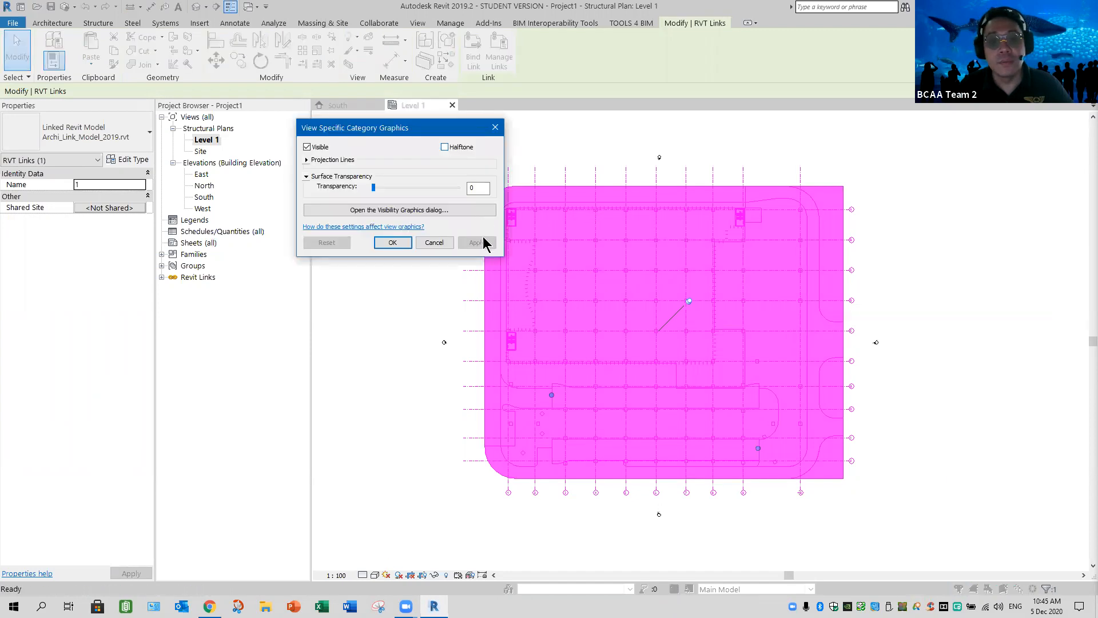
{"action": "left_click", "coordinate": [386, 246]}
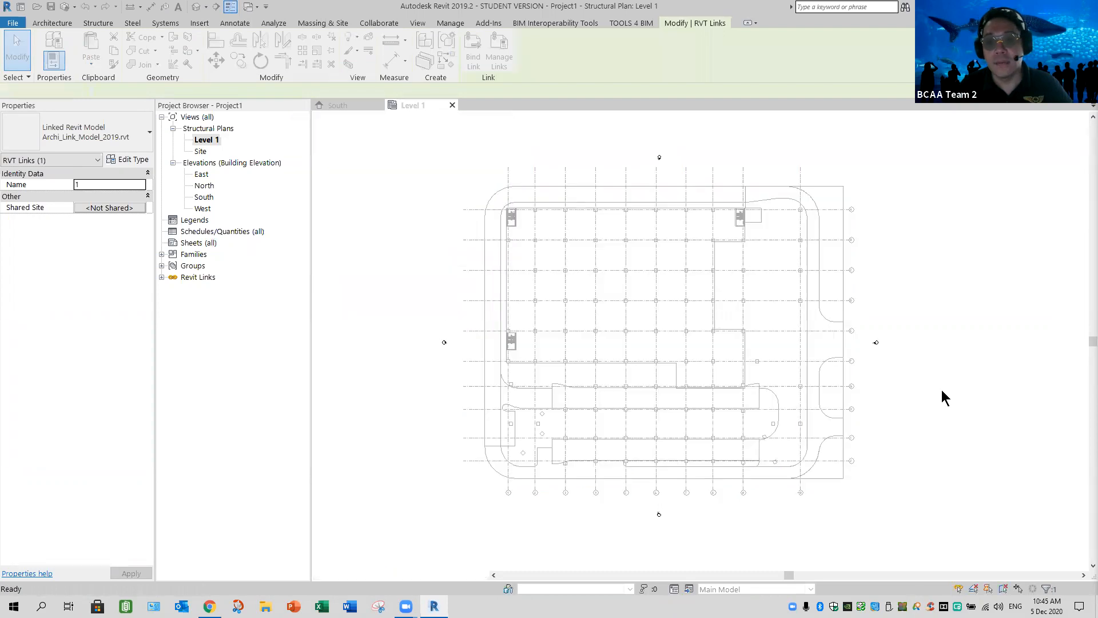
{"action": "left_click", "coordinate": [944, 398]}
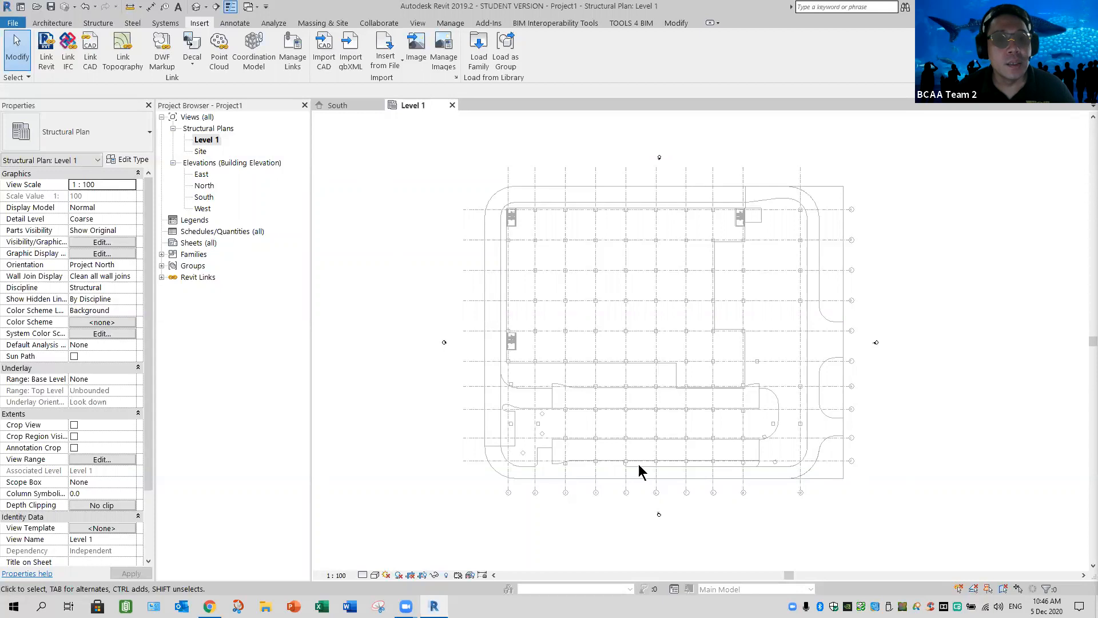
Start Copy/Monitor with the linked architectural model Archi_Link_Model_2019.rvt as the source
{"action": "scroll", "coordinate": [506, 496], "scroll_direction": "up", "scroll_amount": 5}
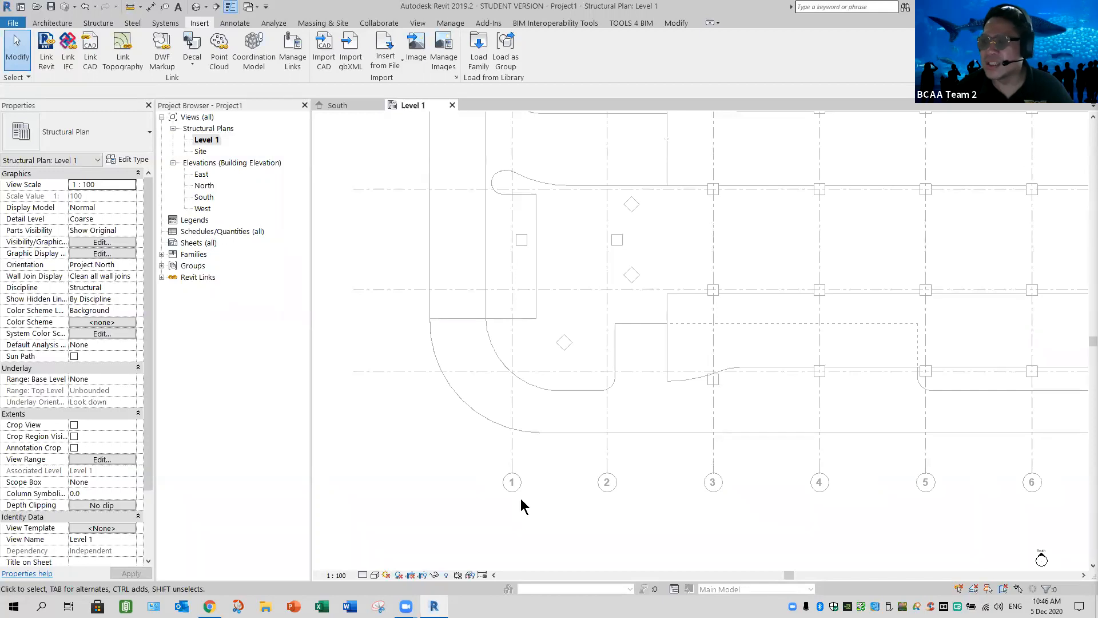
{"action": "scroll", "coordinate": [638, 501], "scroll_direction": "down", "scroll_amount": 5}
{"action": "middle_click_drag", "start_coordinate": [624, 517], "coordinate": [592, 518]}
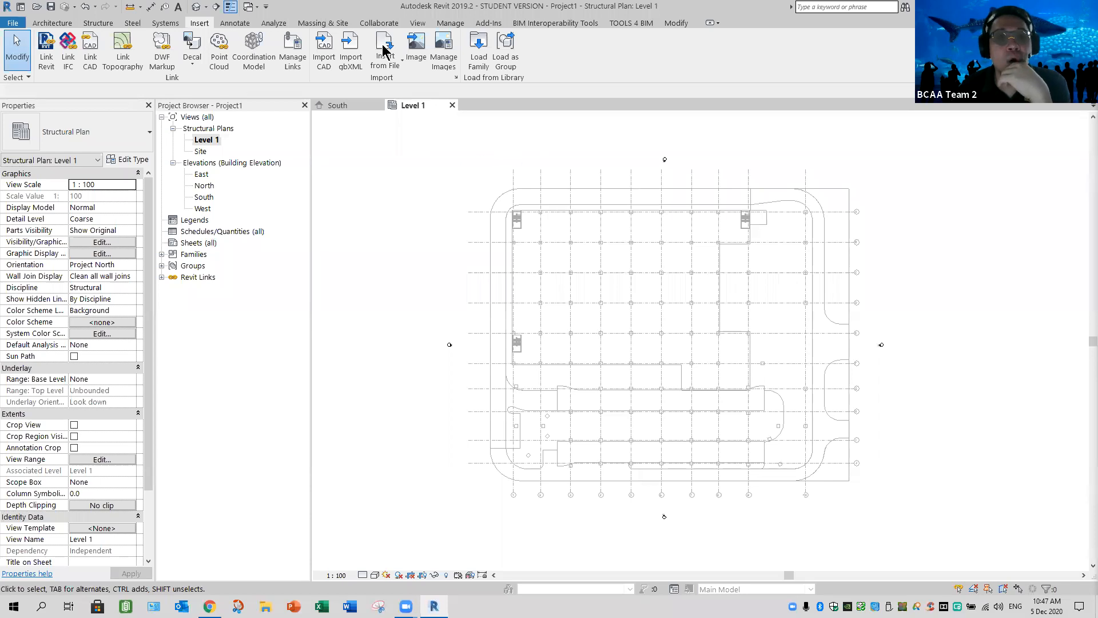
{"action": "left_click", "coordinate": [379, 23]}
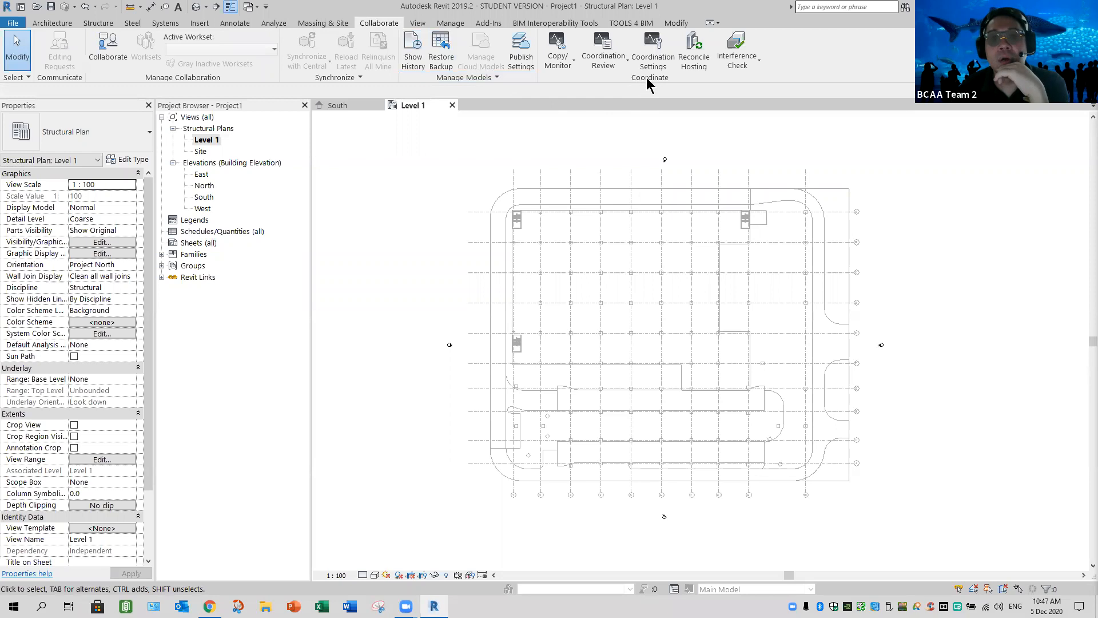
{"action": "left_click", "coordinate": [571, 65]}
{"action": "left_click", "coordinate": [571, 108]}
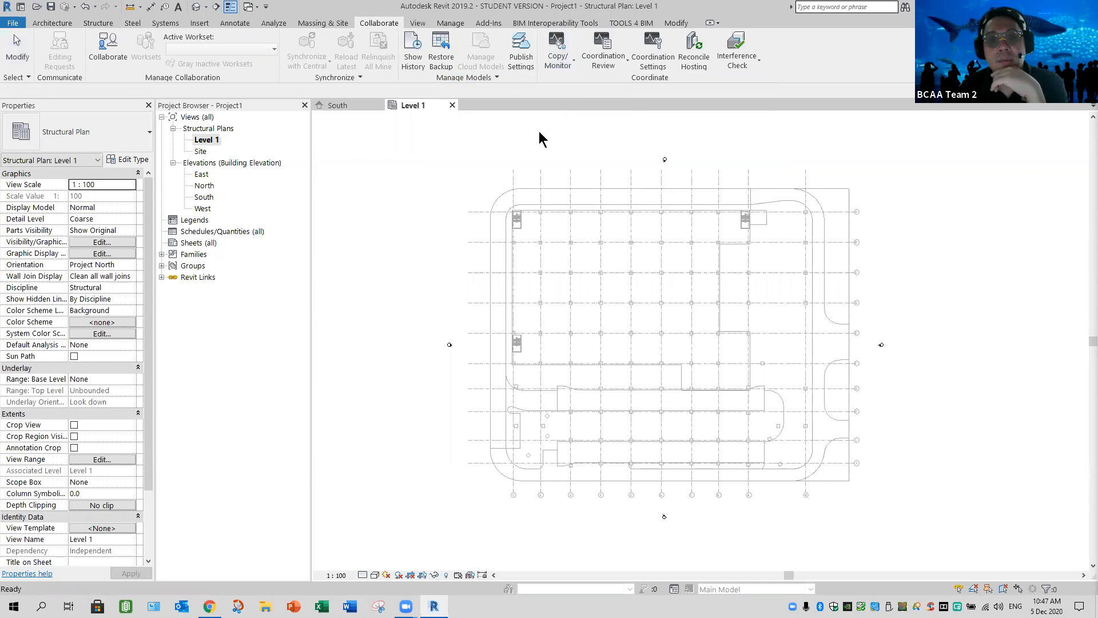
{"action": "left_click", "coordinate": [537, 184]}
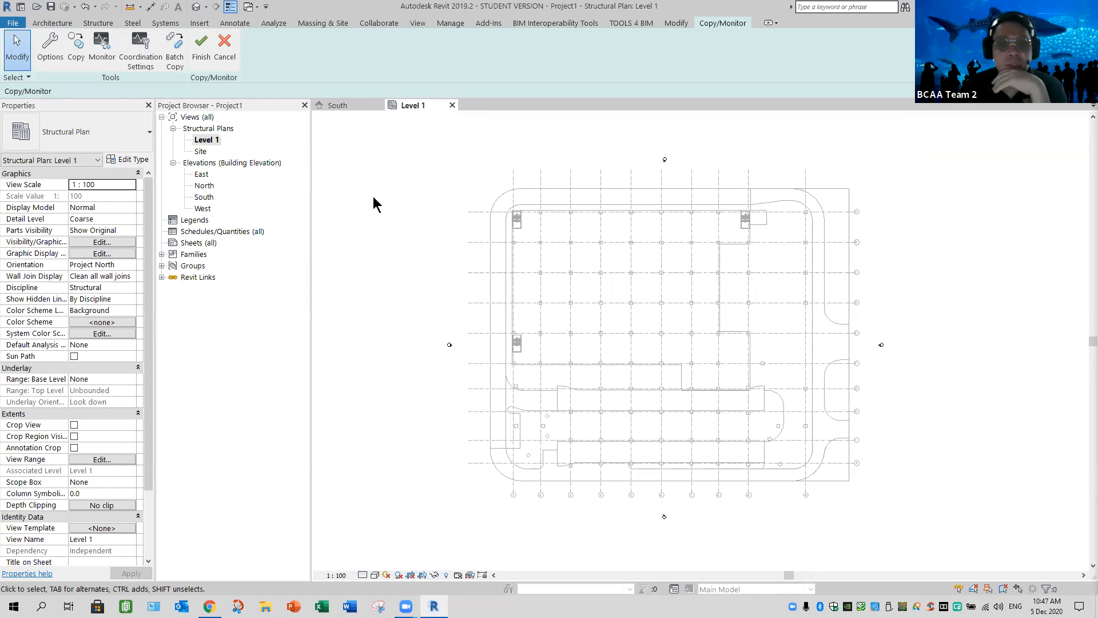
In the Copy/Monitor options for grids, set the PA_10mm Bubble type to Copy original Type
{"action": "left_click", "coordinate": [50, 59]}
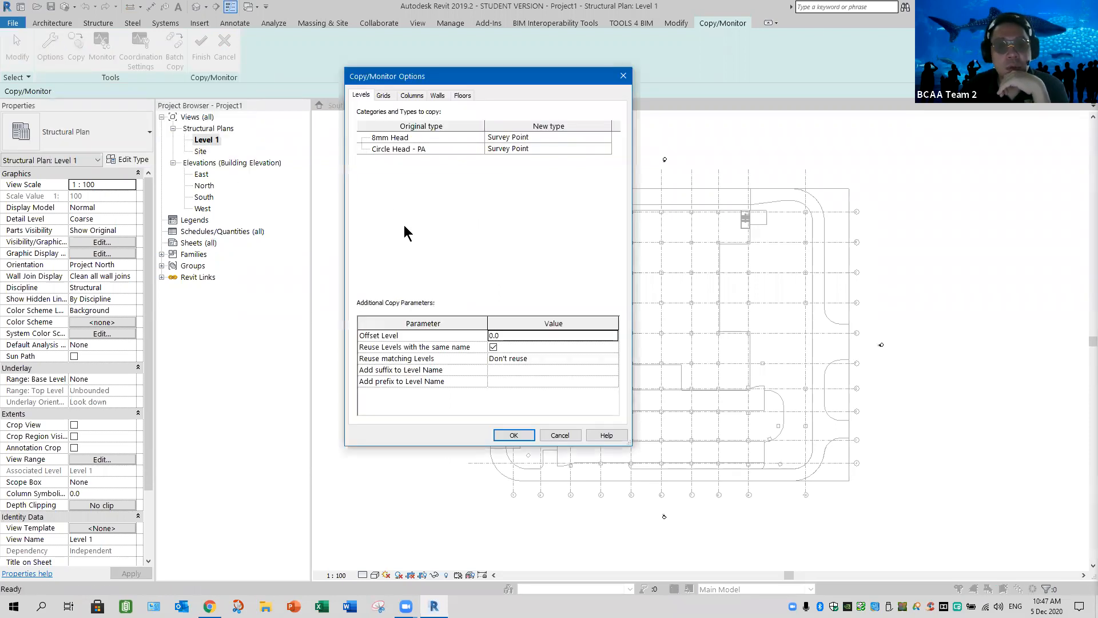
{"action": "left_click", "coordinate": [383, 96]}
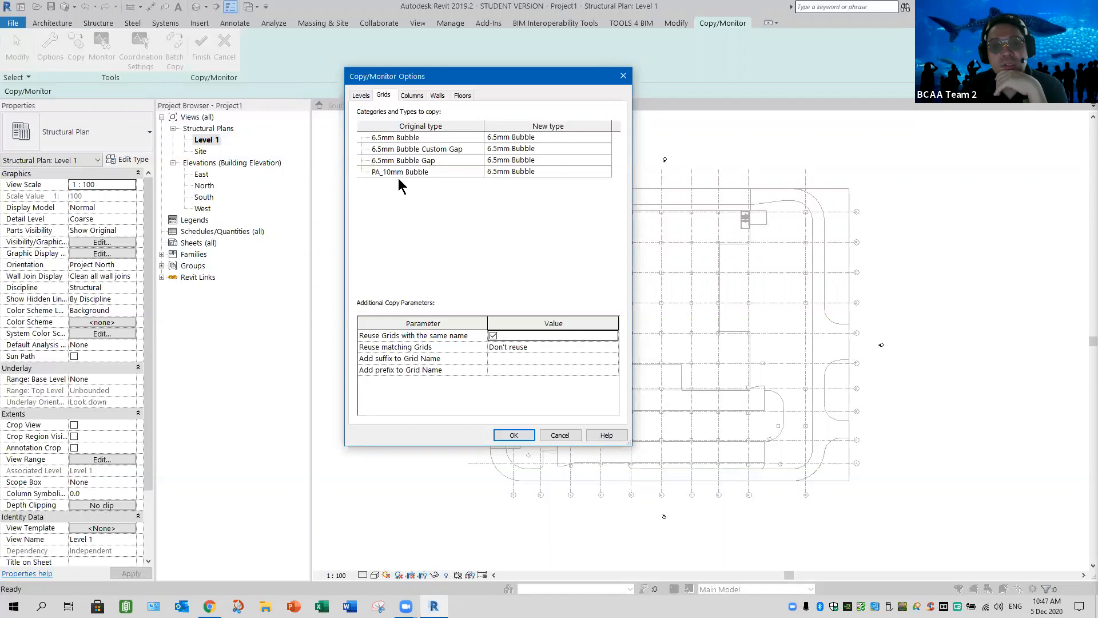
{"action": "left_click", "coordinate": [606, 172]}
{"action": "left_click", "coordinate": [607, 172]}
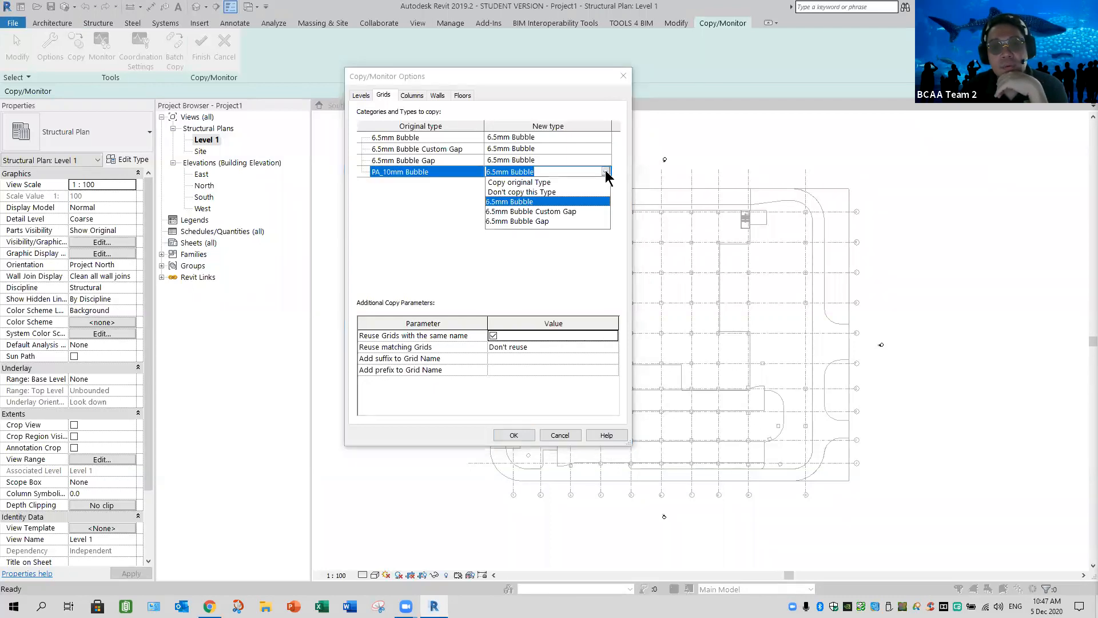
{"action": "left_click", "coordinate": [515, 182]}
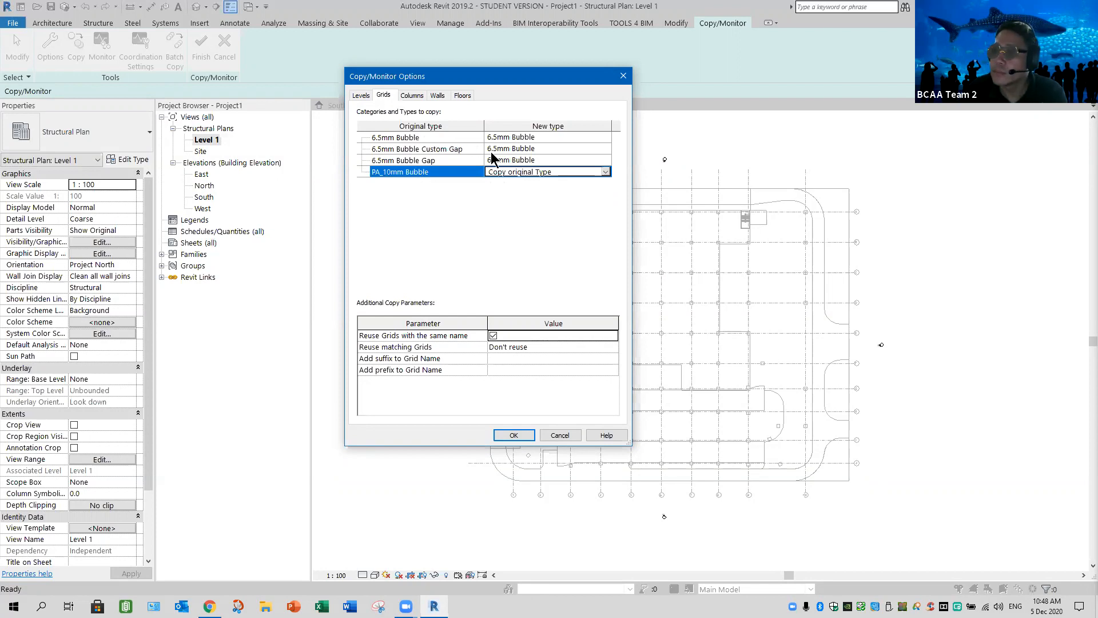
Set the 6.5mm Bubble, 6.5mm Bubble Custom Gap and 6.5mm Bubble Gap grid types to Don't copy this Type and accept the options
{"action": "left_click", "coordinate": [608, 139]}
{"action": "left_click", "coordinate": [605, 138]}
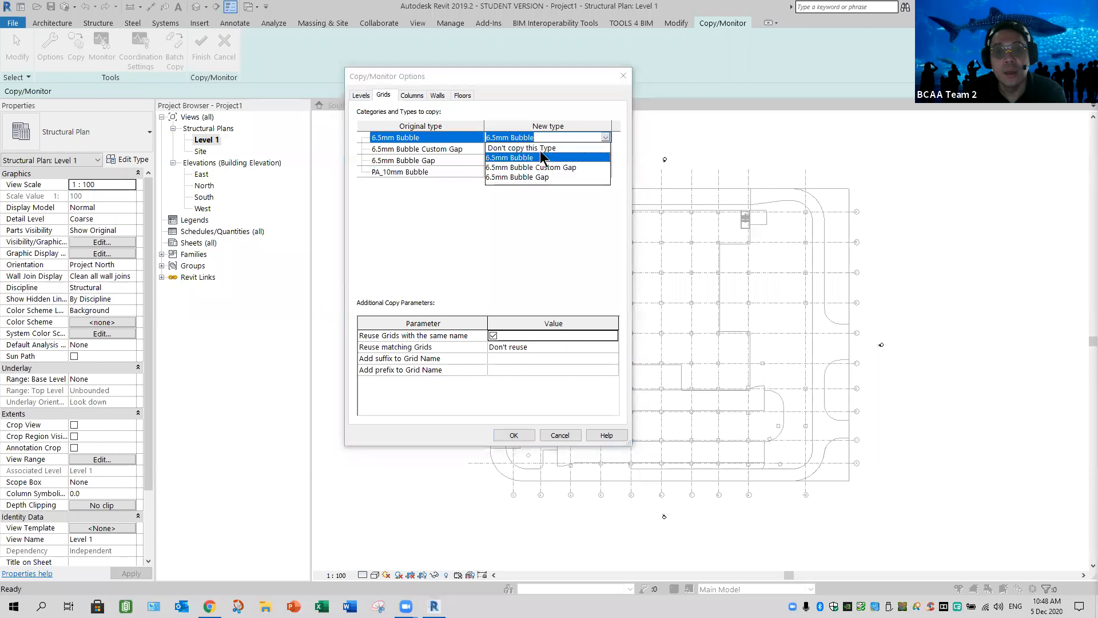
{"action": "left_click", "coordinate": [531, 147]}
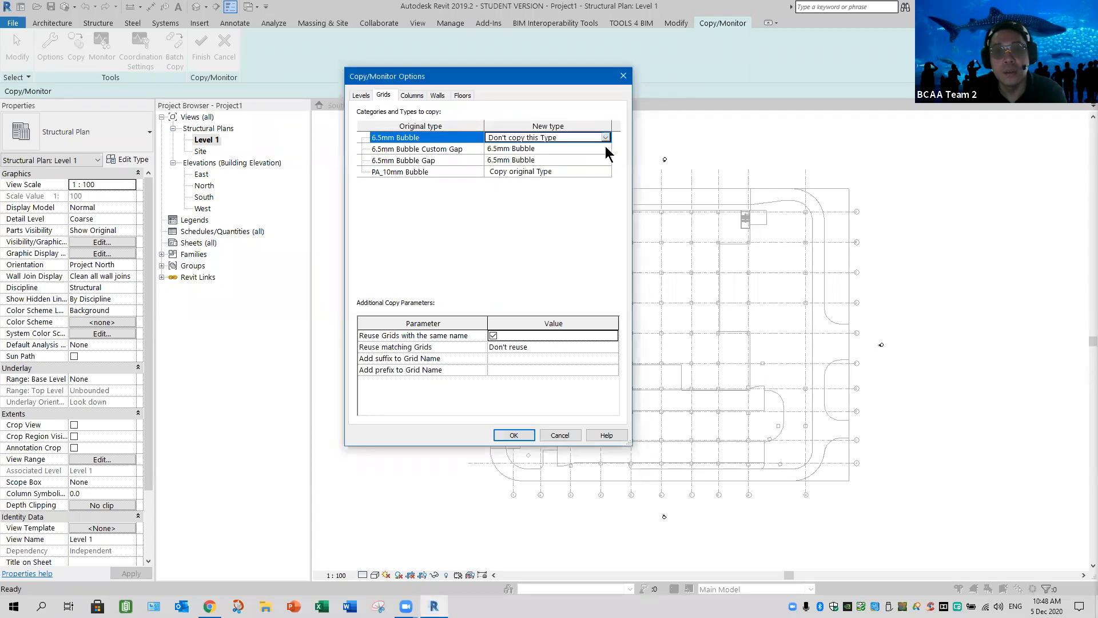
{"action": "left_click", "coordinate": [606, 150]}
{"action": "left_click", "coordinate": [607, 150]}
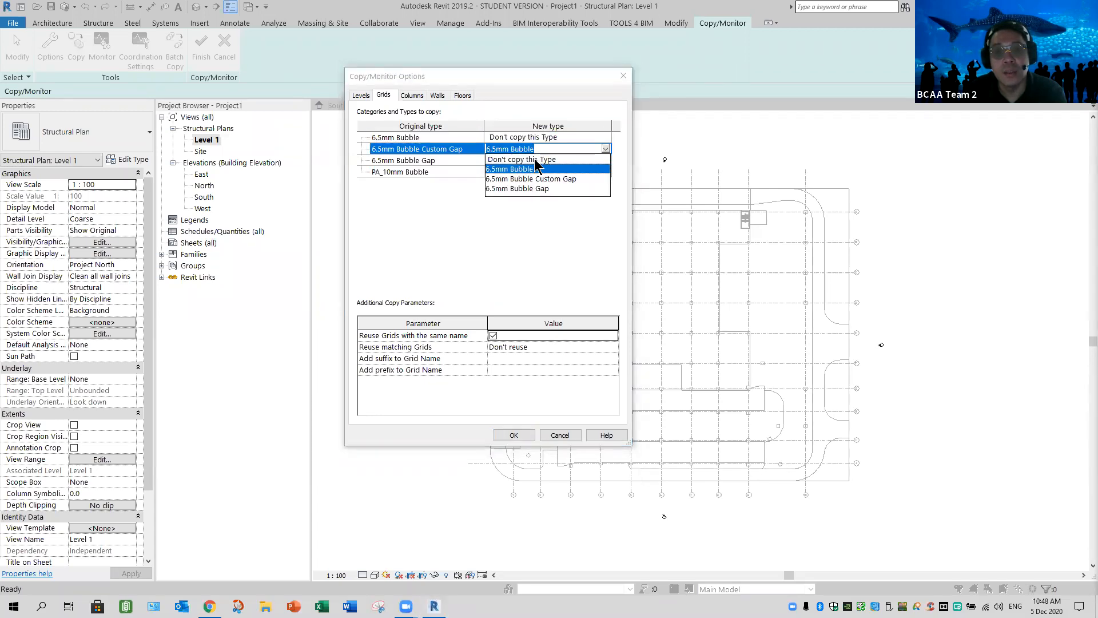
{"action": "left_click", "coordinate": [608, 164]}
{"action": "left_click", "coordinate": [606, 160]}
{"action": "left_click", "coordinate": [606, 160]}
{"action": "left_click", "coordinate": [521, 171]}
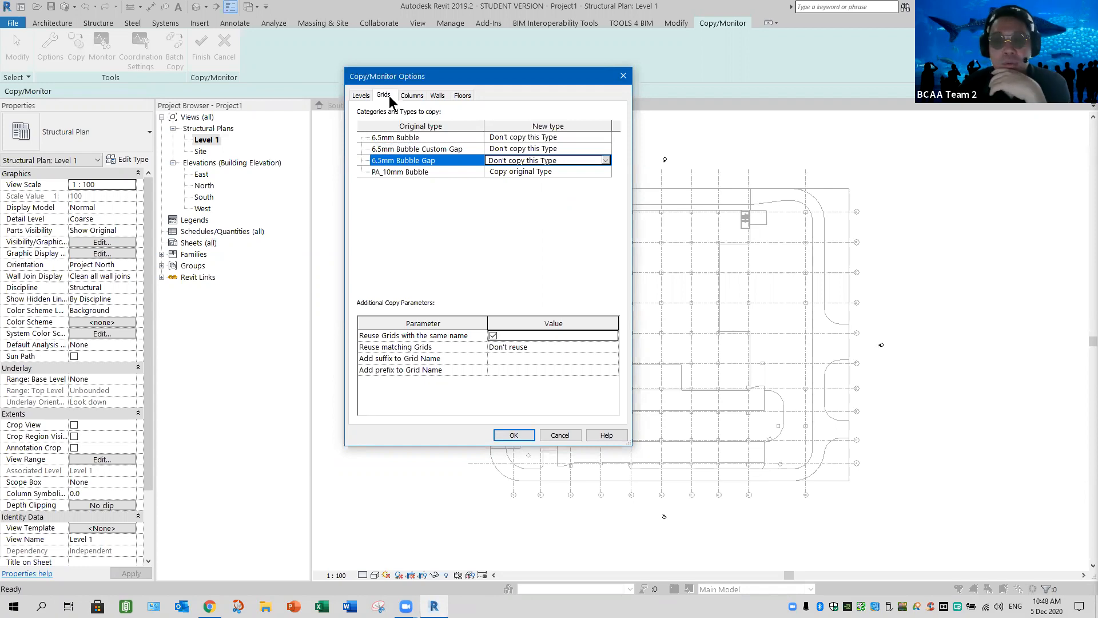
{"action": "left_click", "coordinate": [512, 436]}
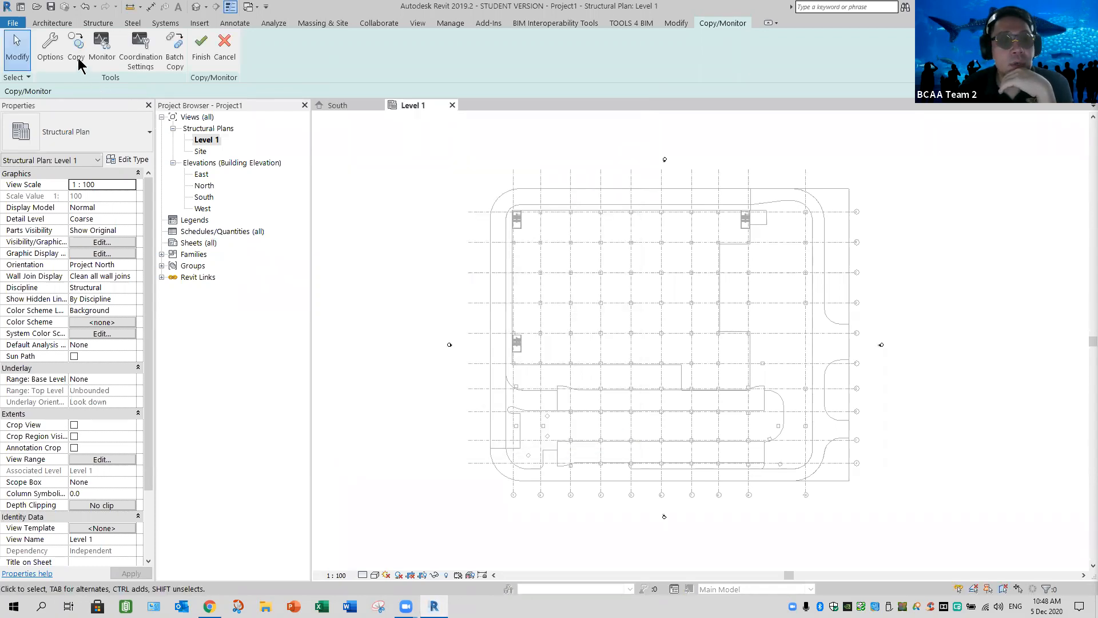
Copy all vertical and horizontal grids from the linked model in one multiple selection and finish the Copy/Monitor session
{"action": "left_click", "coordinate": [77, 48]}
{"action": "left_click", "coordinate": [74, 92]}
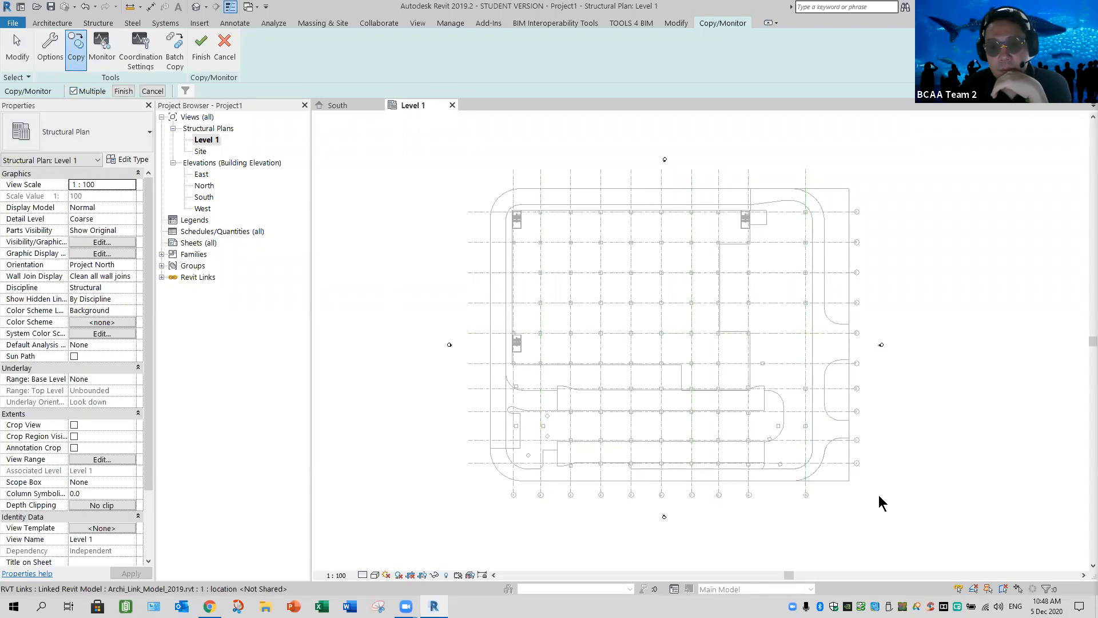
{"action": "left_click_drag", "start_coordinate": [865, 502], "coordinate": [488, 489]}
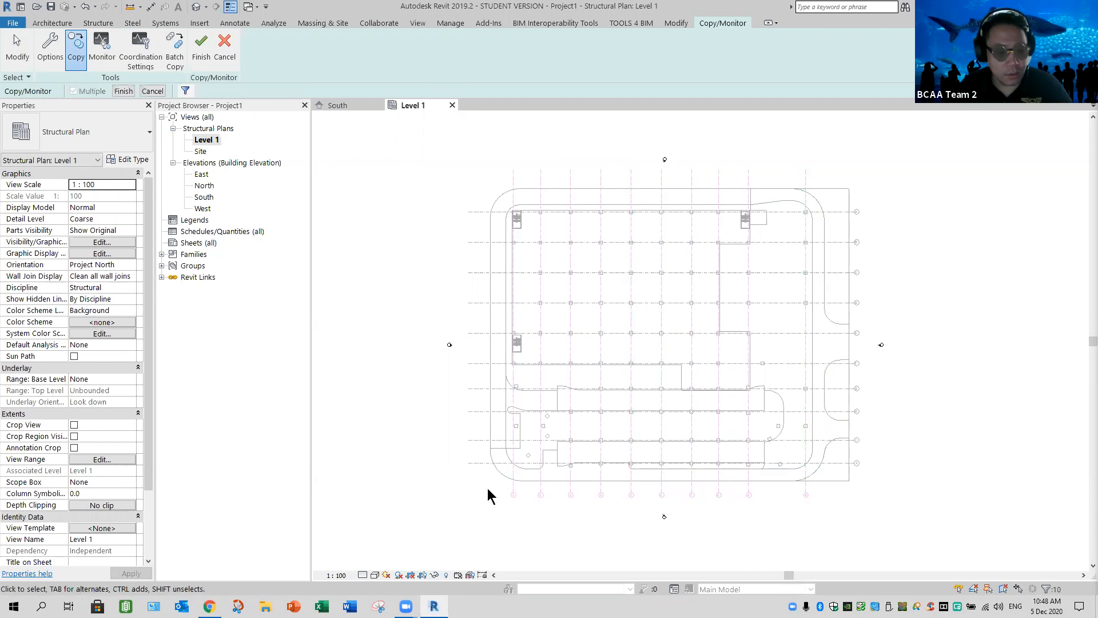
{"action": "left_click_drag", "start_coordinate": [482, 477], "coordinate": [452, 150]}
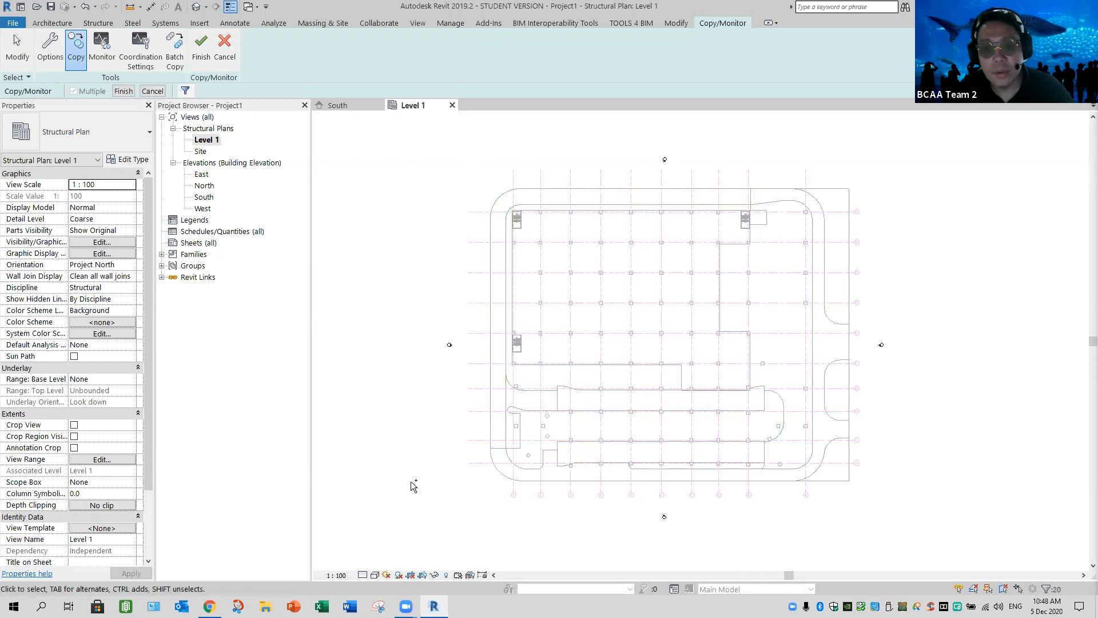
{"action": "left_click", "coordinate": [123, 92]}
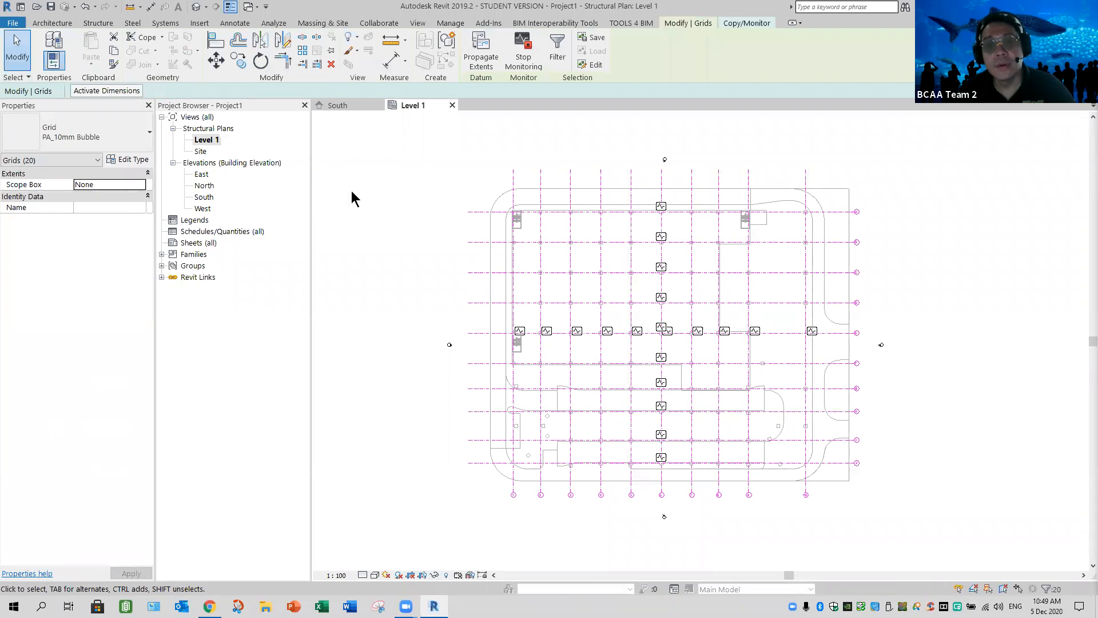
{"action": "left_click", "coordinate": [755, 23]}
{"action": "left_click", "coordinate": [201, 55]}
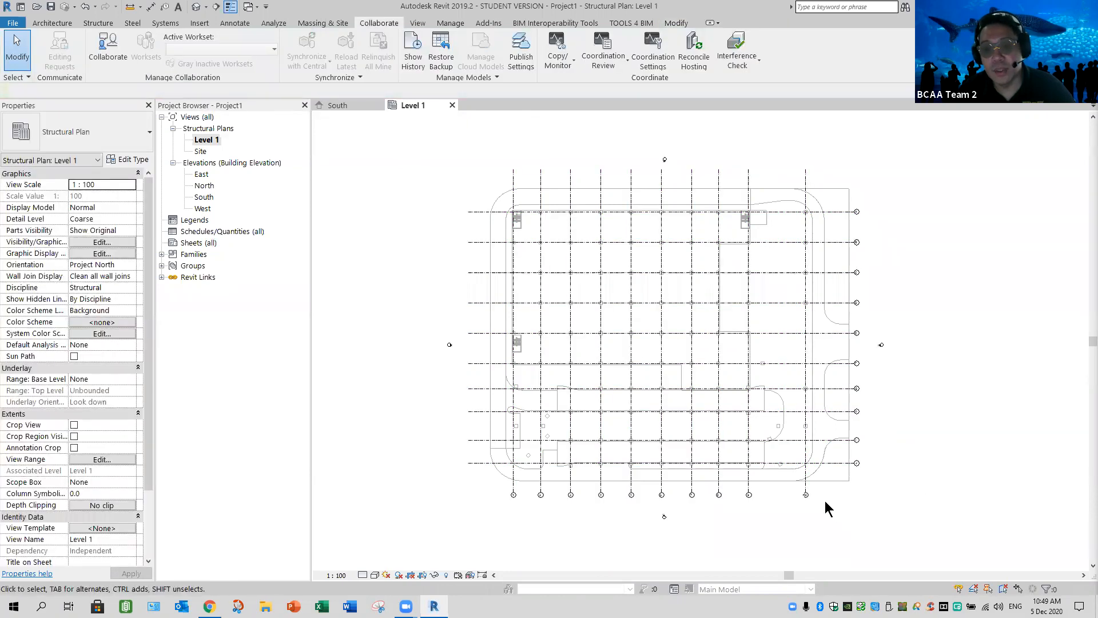
Examine the copied grids and their bubbles around the Level 1 plan, including grid 10
{"action": "scroll", "coordinate": [809, 498], "scroll_direction": "up", "scroll_amount": 1}
{"action": "scroll", "coordinate": [807, 500], "scroll_direction": "up", "scroll_amount": 5}
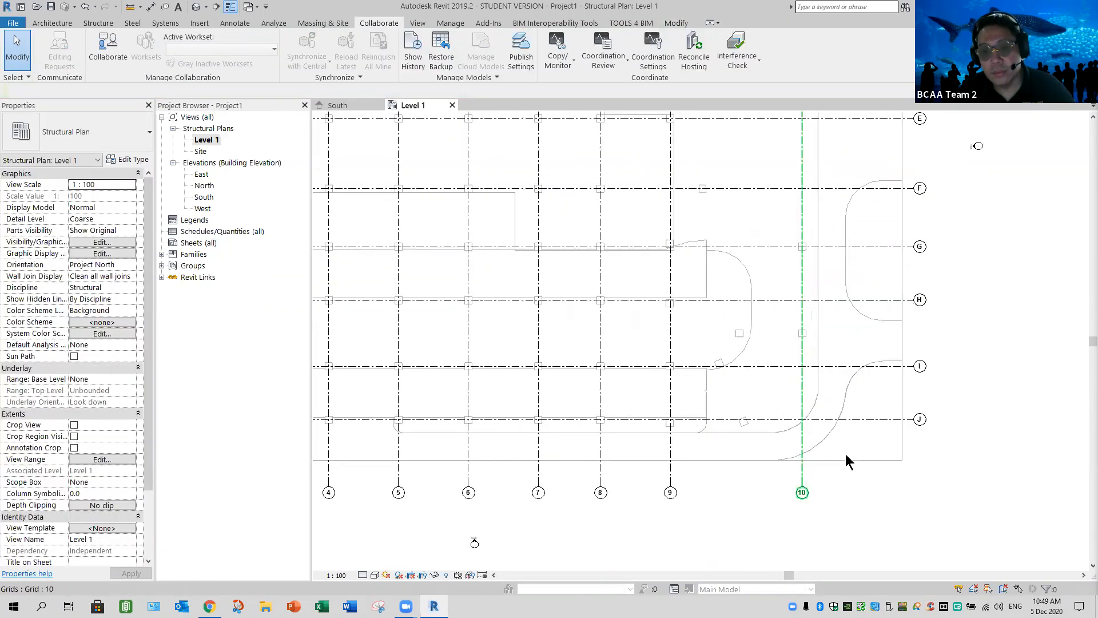
{"action": "left_click", "coordinate": [856, 446]}
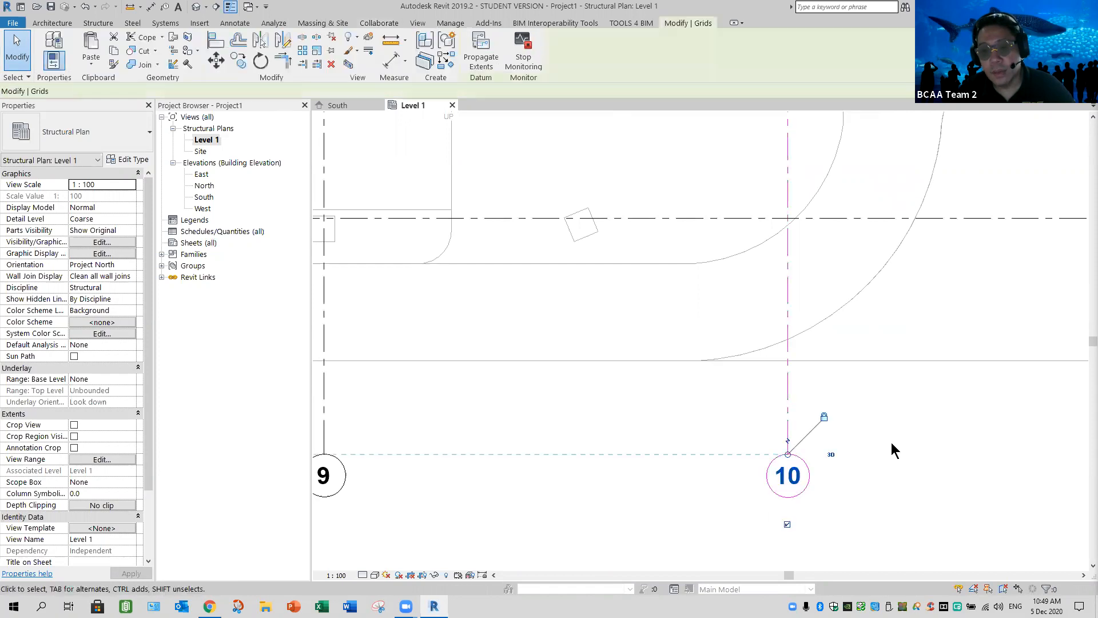
{"action": "left_click", "coordinate": [933, 465]}
{"action": "scroll", "coordinate": [915, 487], "scroll_direction": "down", "scroll_amount": 5}
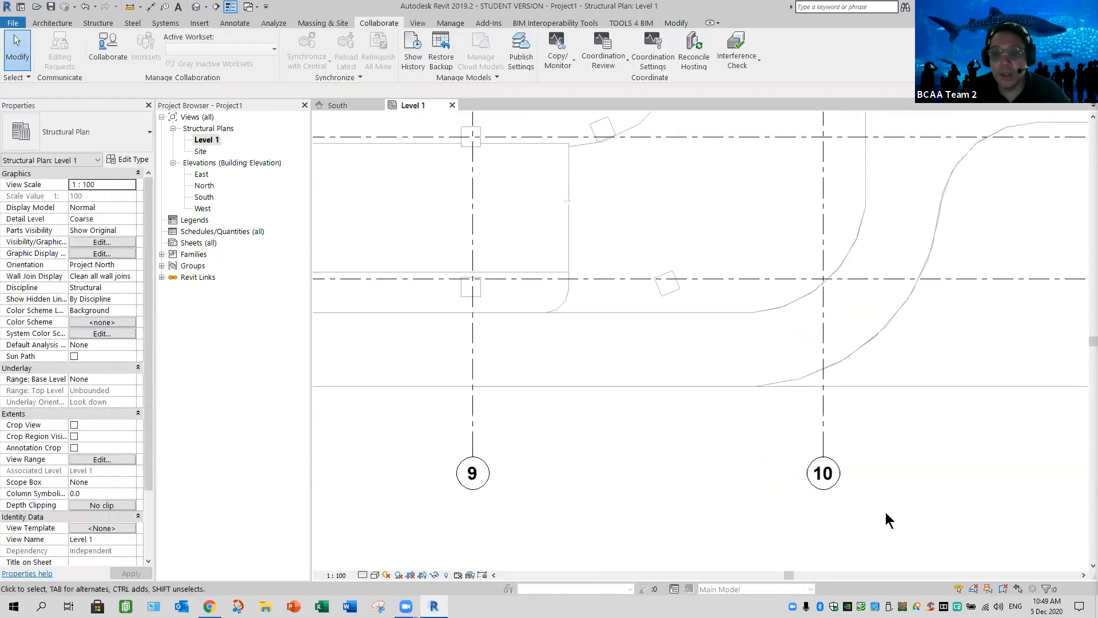
{"action": "middle_click_drag", "start_coordinate": [865, 525], "coordinate": [898, 527]}
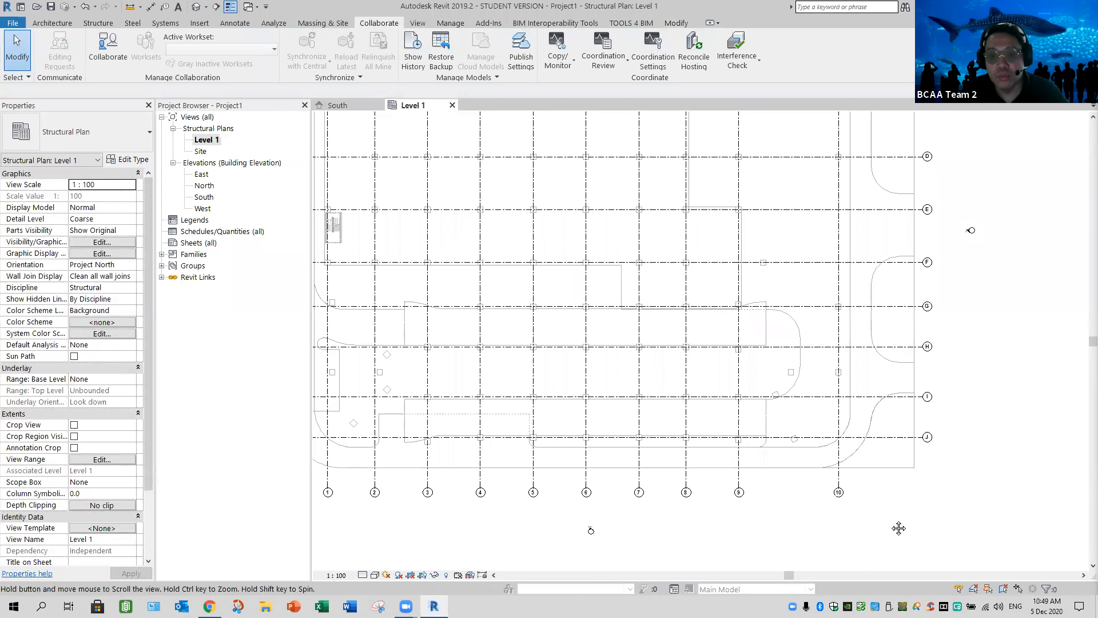
{"action": "middle_click_drag", "start_coordinate": [668, 361], "coordinate": [641, 514]}
{"action": "middle_click_drag", "start_coordinate": [627, 266], "coordinate": [620, 410]}
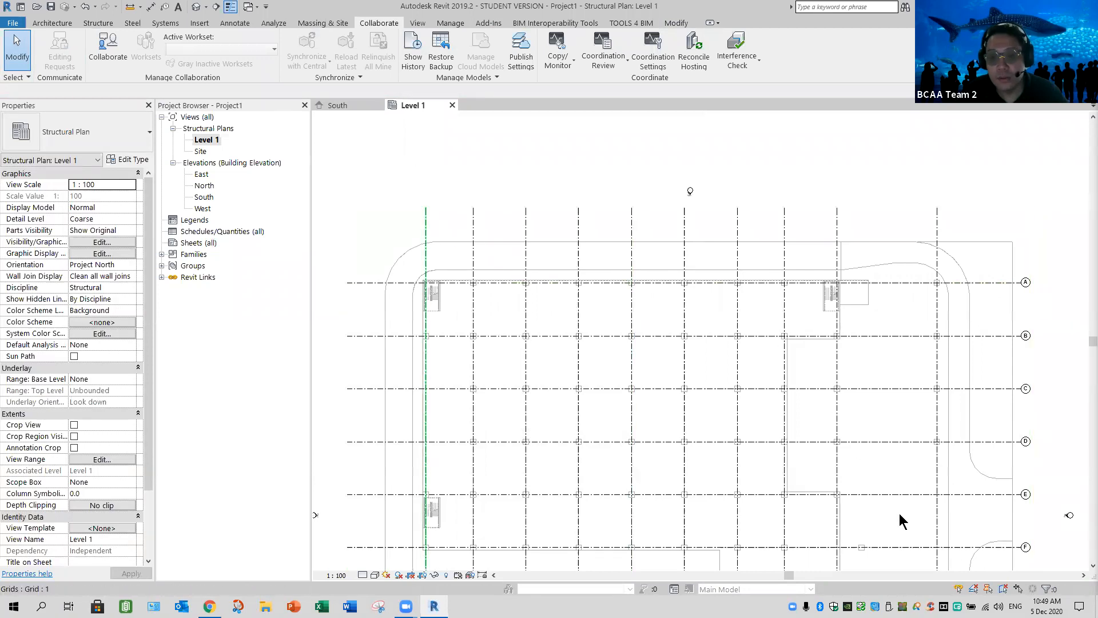
{"action": "scroll", "coordinate": [739, 457], "scroll_direction": "down", "scroll_amount": 2}
{"action": "middle_click_drag", "start_coordinate": [700, 443], "coordinate": [664, 296]}
{"action": "scroll", "coordinate": [665, 299], "scroll_direction": "down", "scroll_amount": 1}
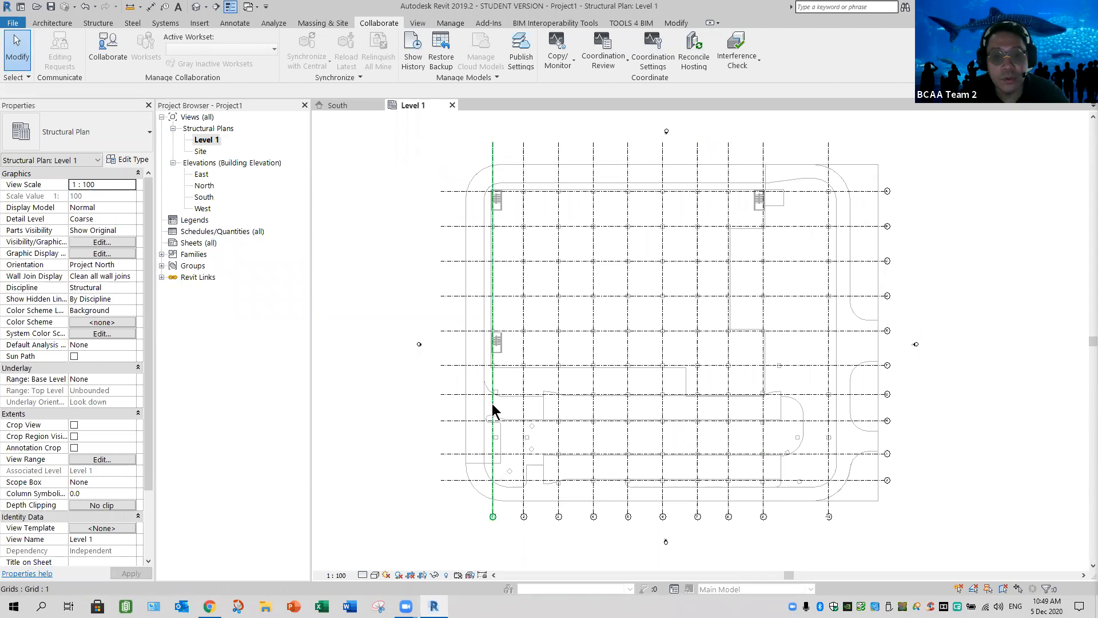
Show grid 1's bubble at its north end and hide the one at its south end
{"action": "left_click", "coordinate": [492, 140]}
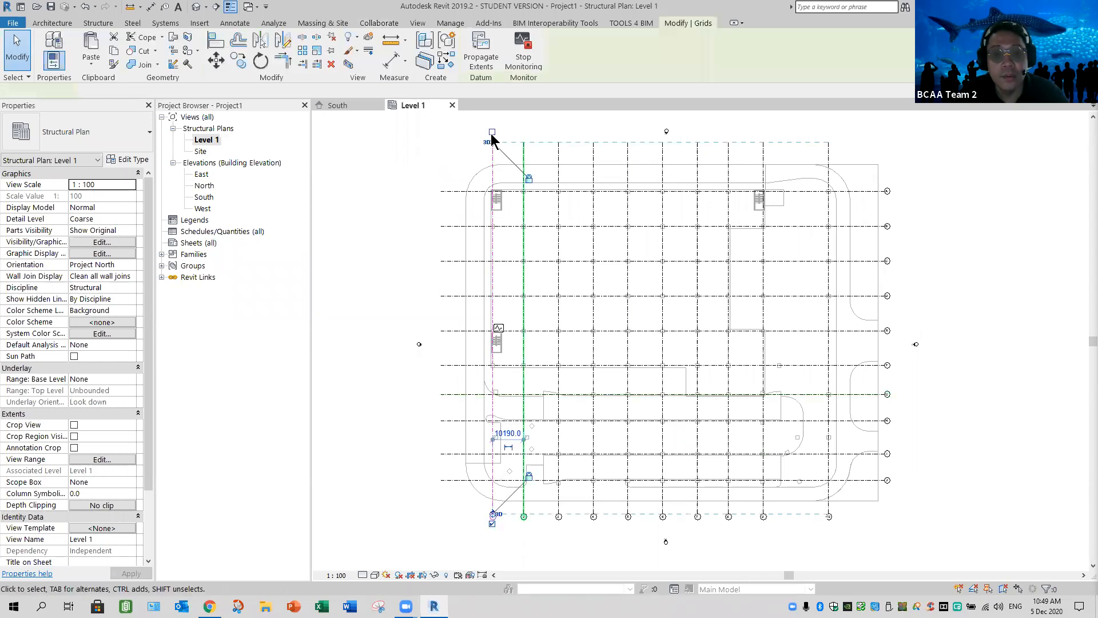
{"action": "left_click", "coordinate": [491, 523]}
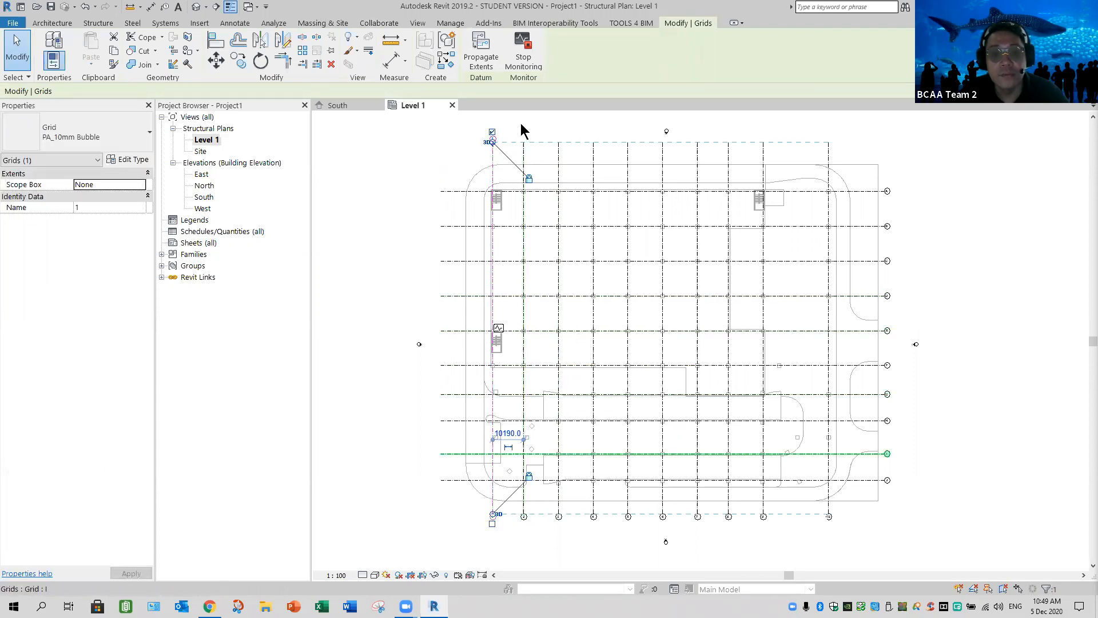
{"action": "left_click", "coordinate": [554, 177]}
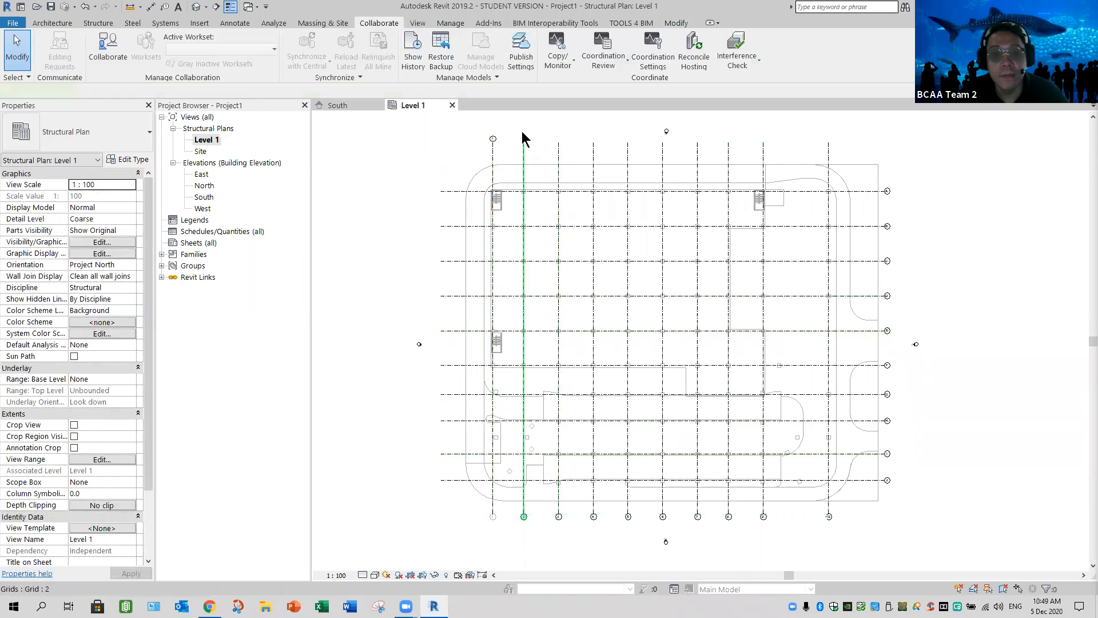
Show the bubbles of grids 2, 3 and 4 at their north ends and hide those at their south ends
{"action": "left_click", "coordinate": [532, 176]}
{"action": "left_click", "coordinate": [523, 522]}
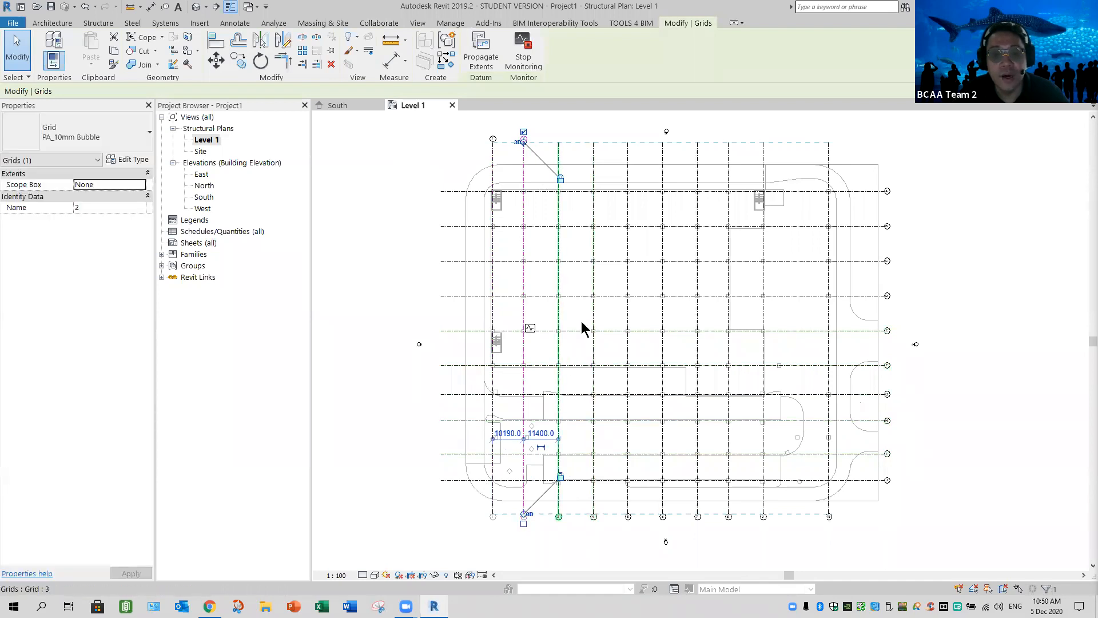
{"action": "left_click", "coordinate": [559, 142]}
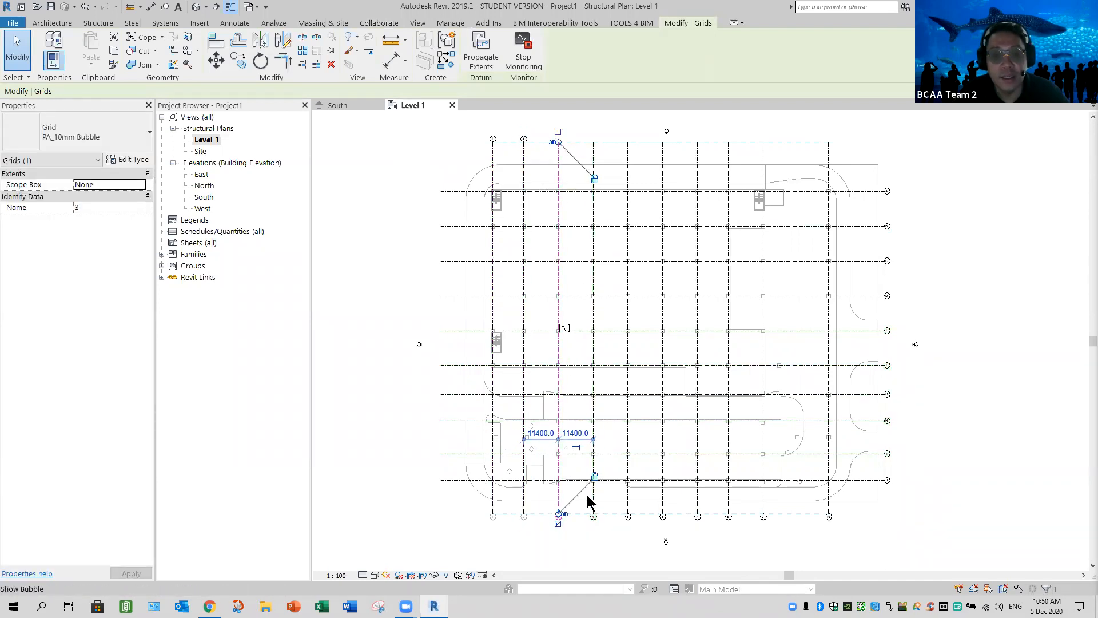
{"action": "left_click", "coordinate": [558, 524]}
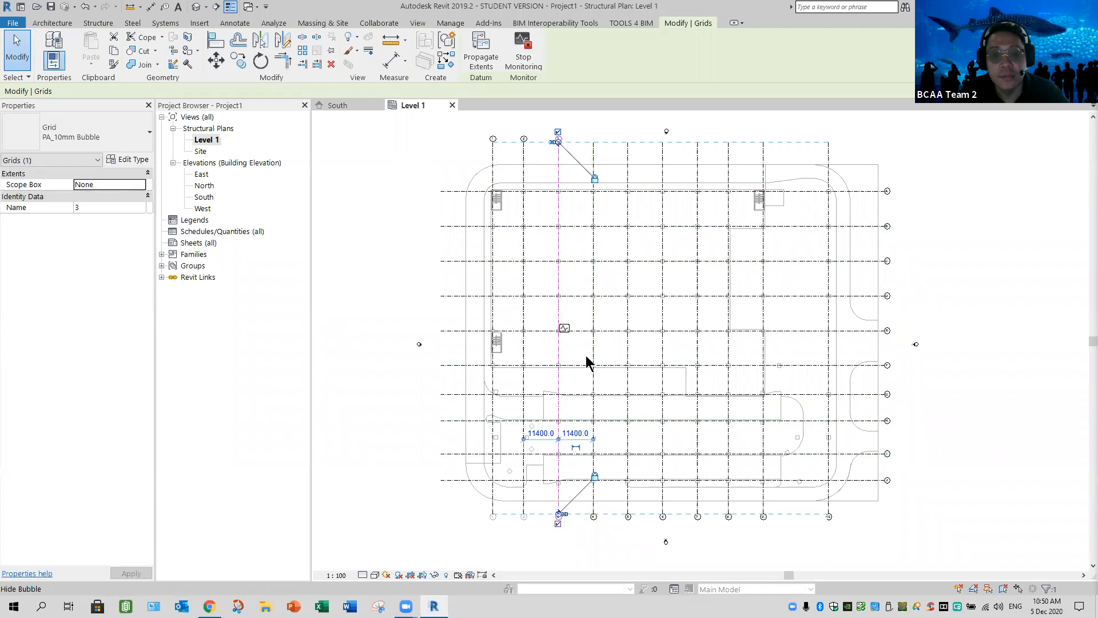
{"action": "scroll", "coordinate": [594, 372], "scroll_direction": "up", "scroll_amount": 1}
{"action": "middle_click_drag", "start_coordinate": [594, 372], "coordinate": [589, 378]}
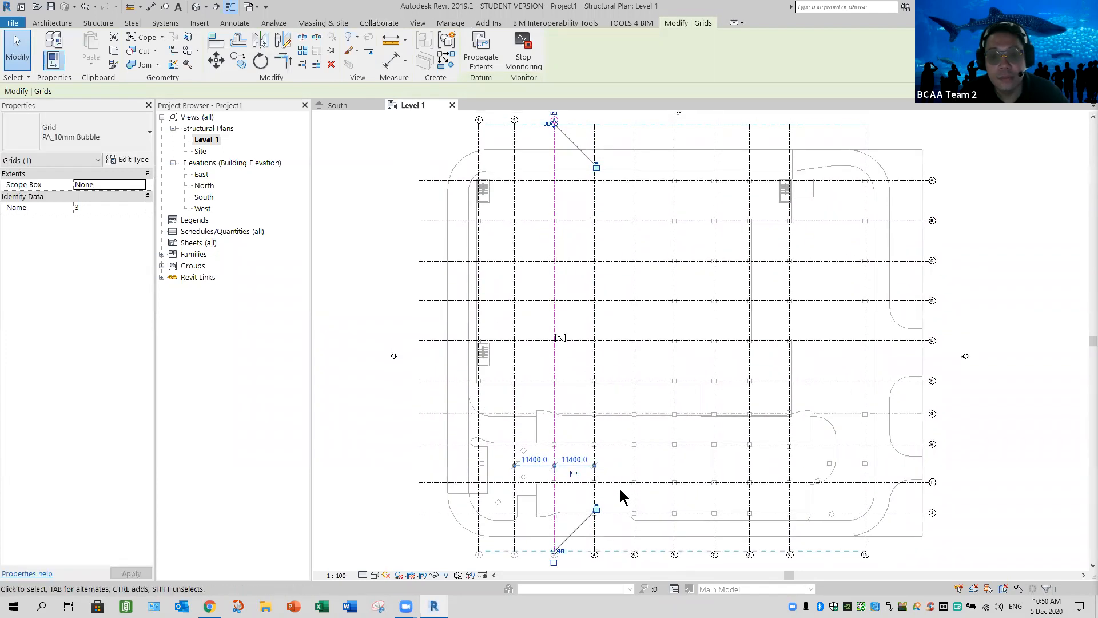
{"action": "left_click", "coordinate": [596, 563]}
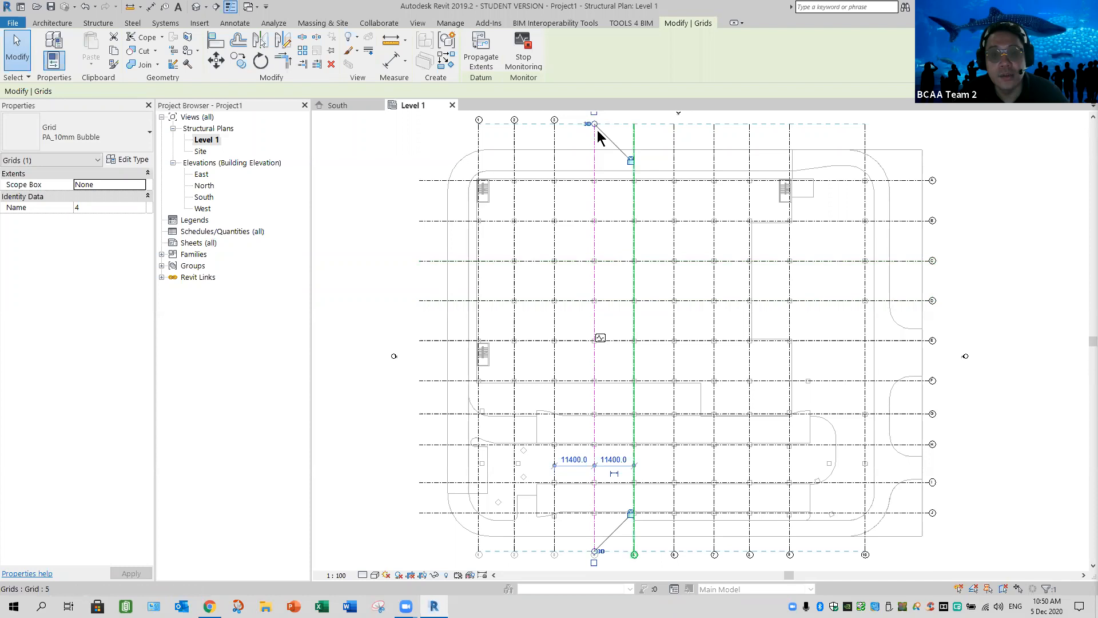
{"action": "scroll", "coordinate": [598, 134], "scroll_direction": "down", "scroll_amount": 1}
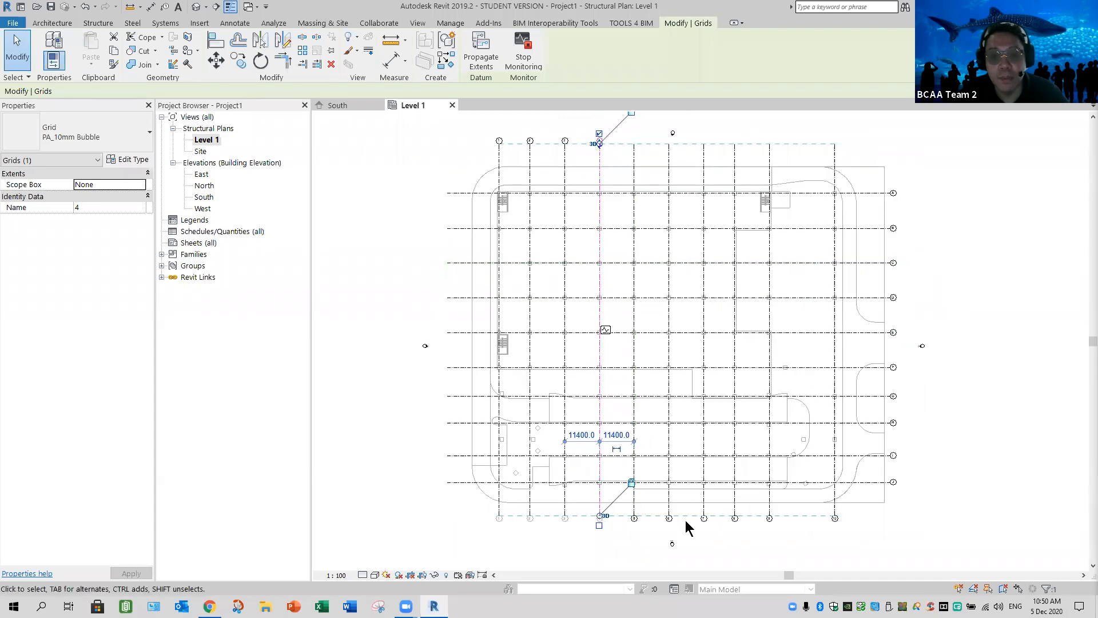
{"action": "left_click", "coordinate": [636, 407]}
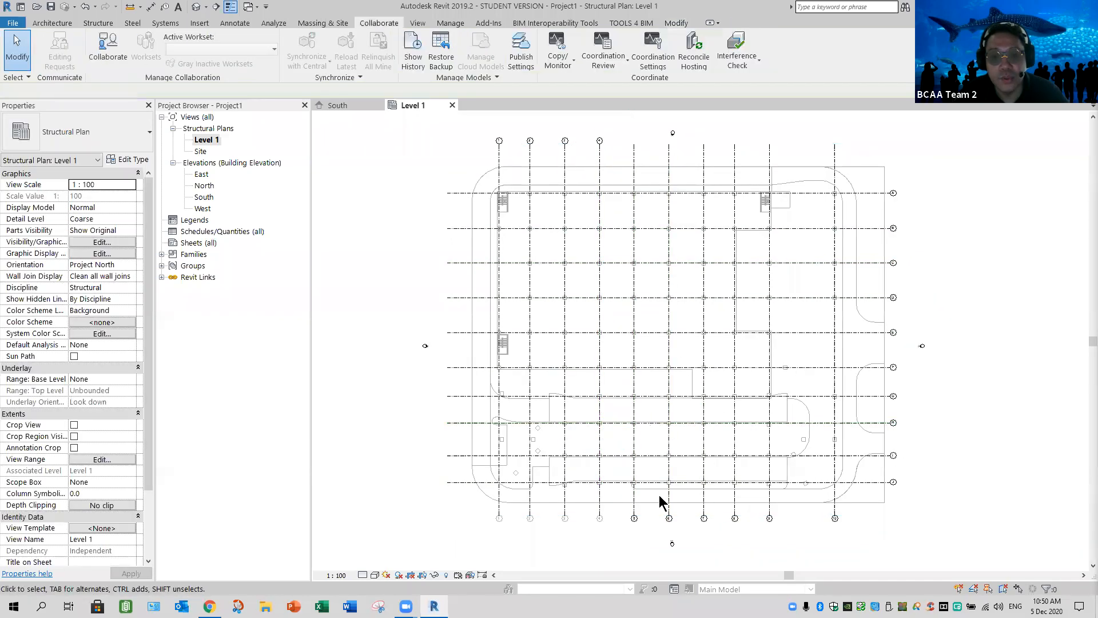
Move the bubbles of grids 5 through 10 to the north by showing the north-end bubbles and hiding the south-end ones
{"action": "left_click", "coordinate": [635, 521]}
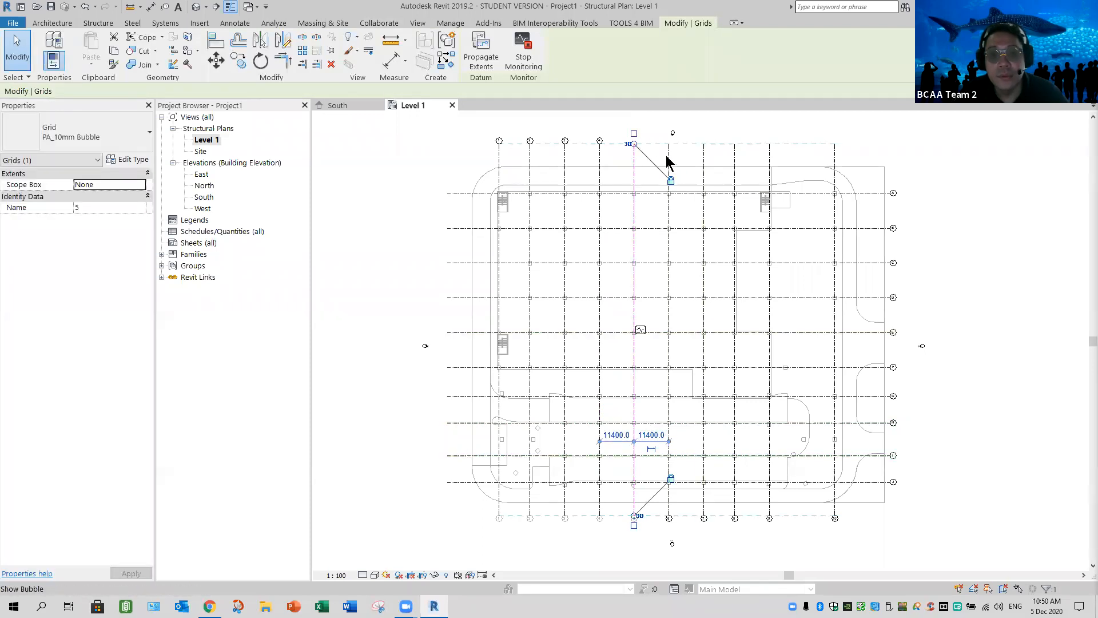
{"action": "left_click", "coordinate": [669, 140]}
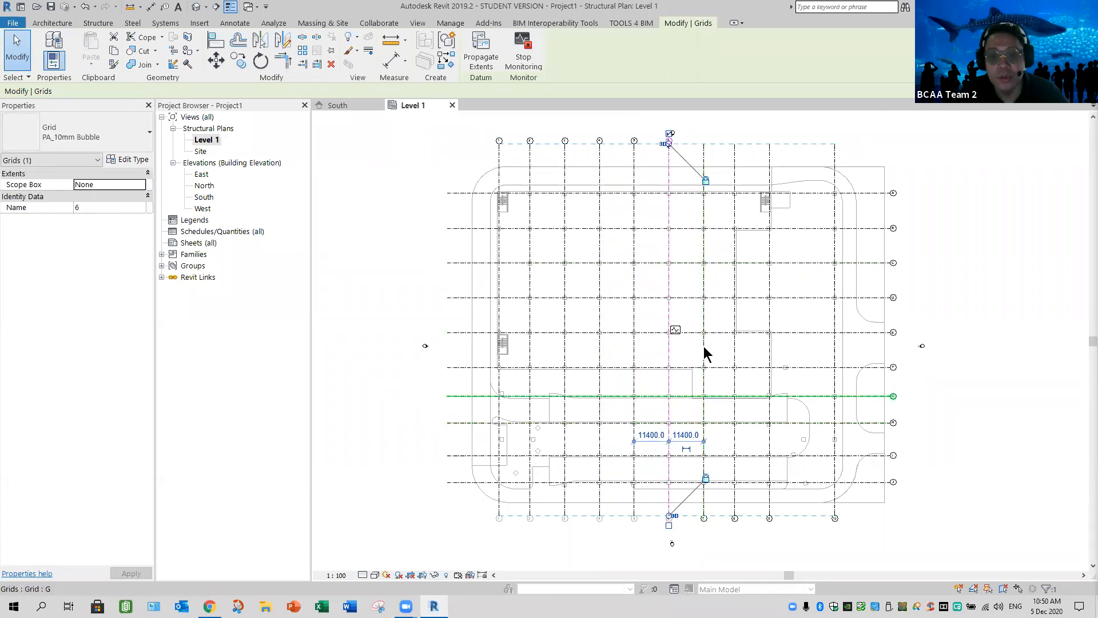
{"action": "left_click", "coordinate": [703, 142]}
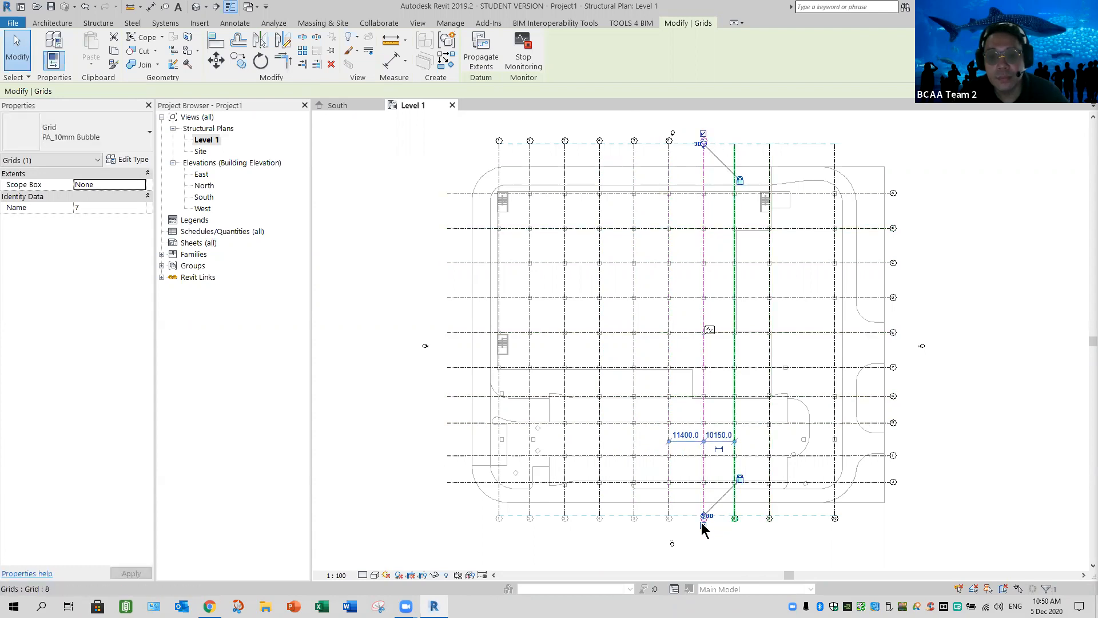
{"action": "key", "text": "Escape"}
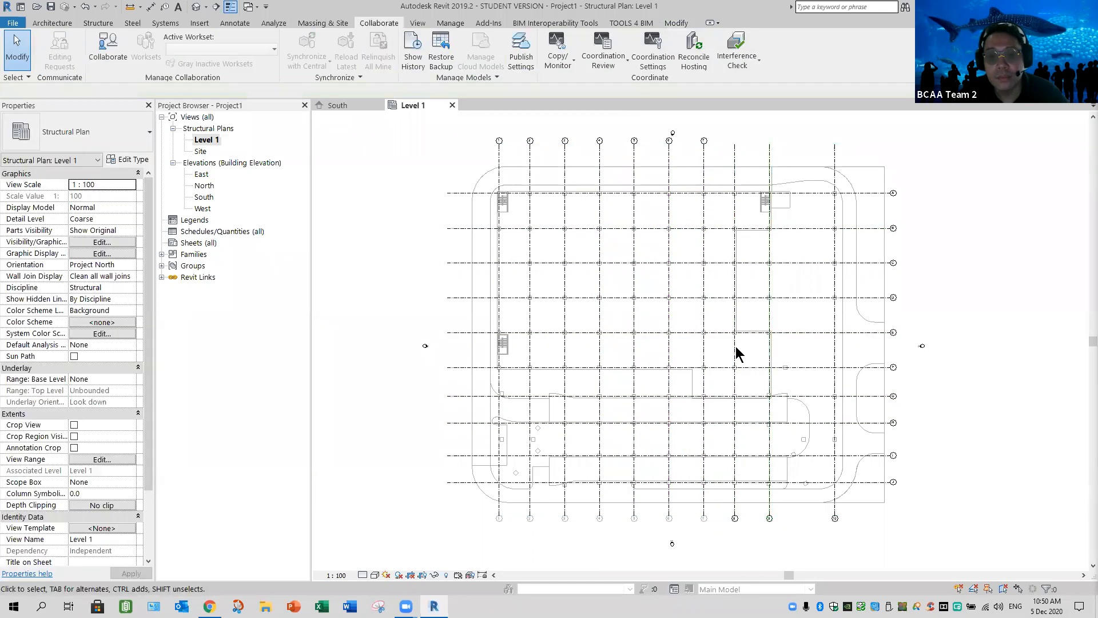
{"action": "left_click", "coordinate": [736, 146]}
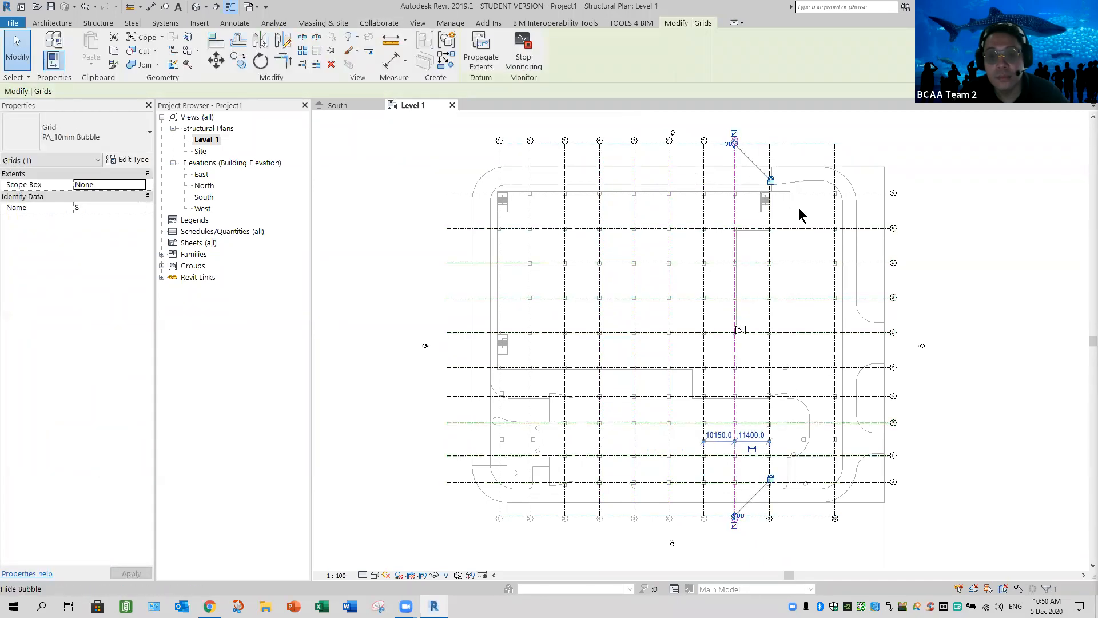
{"action": "left_click", "coordinate": [771, 136]}
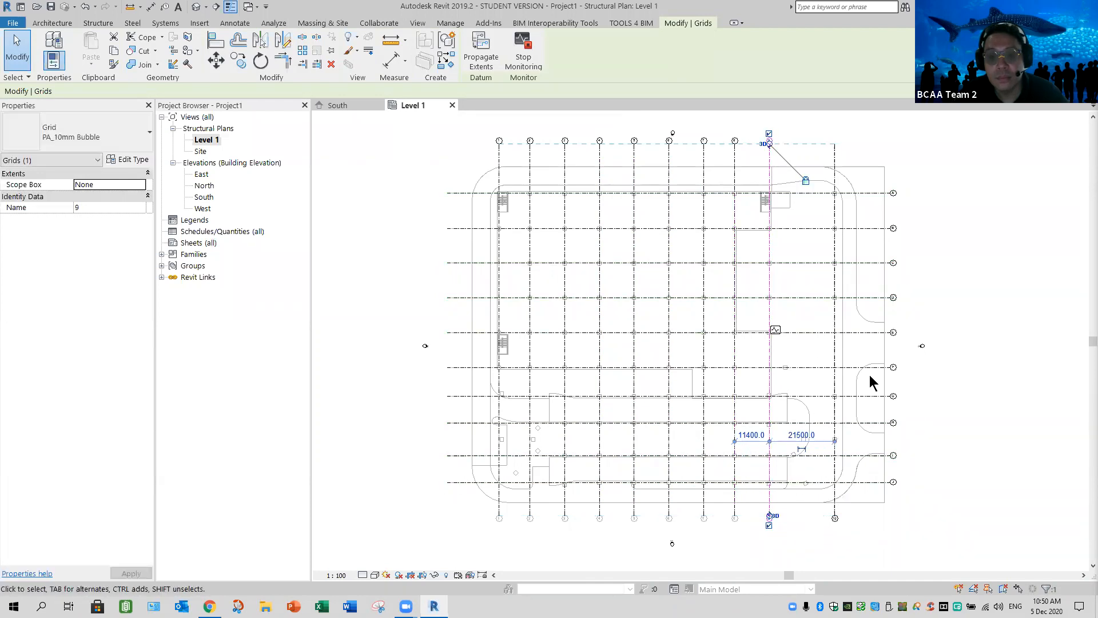
{"action": "left_click", "coordinate": [857, 149]}
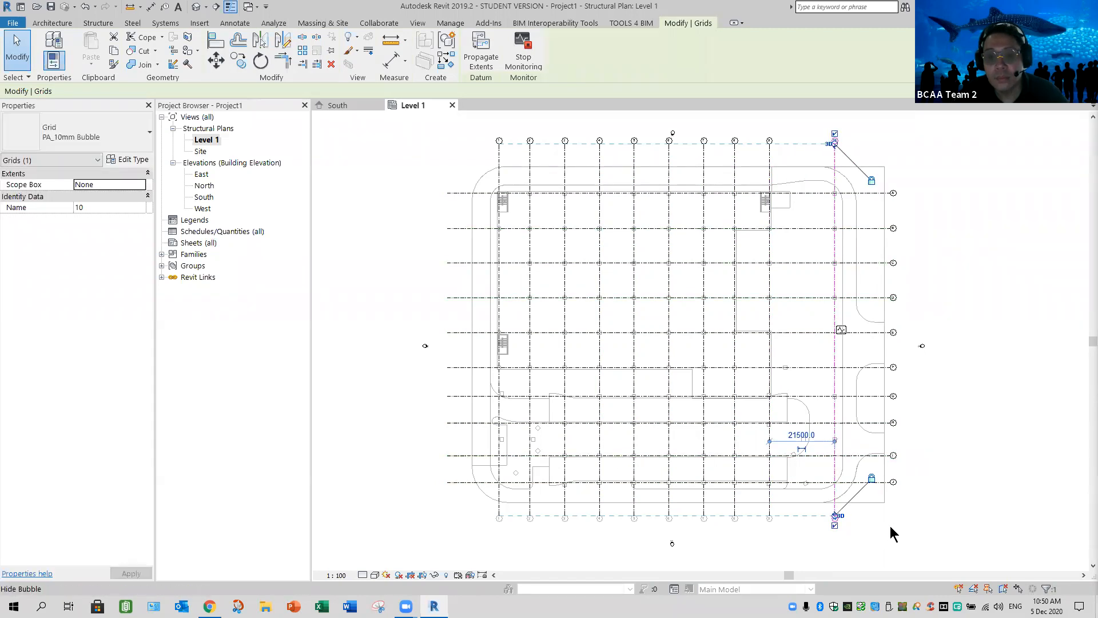
{"action": "key", "text": "Escape"}
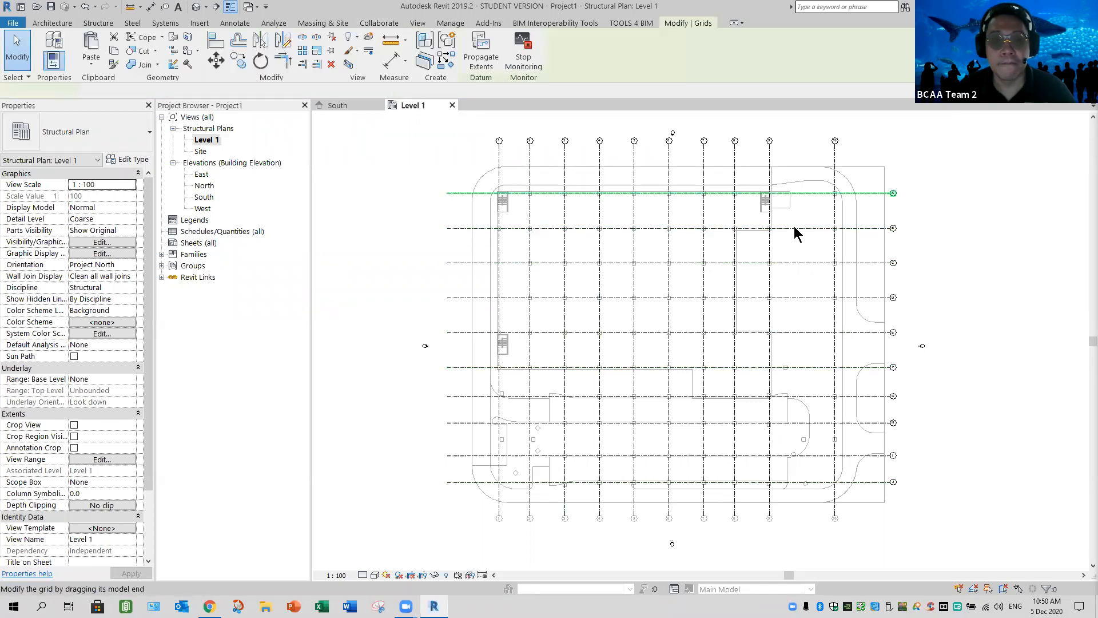
Show the bubbles of horizontal grids A through F at their west ends and hide those at their east ends
{"action": "left_click", "coordinate": [895, 195]}
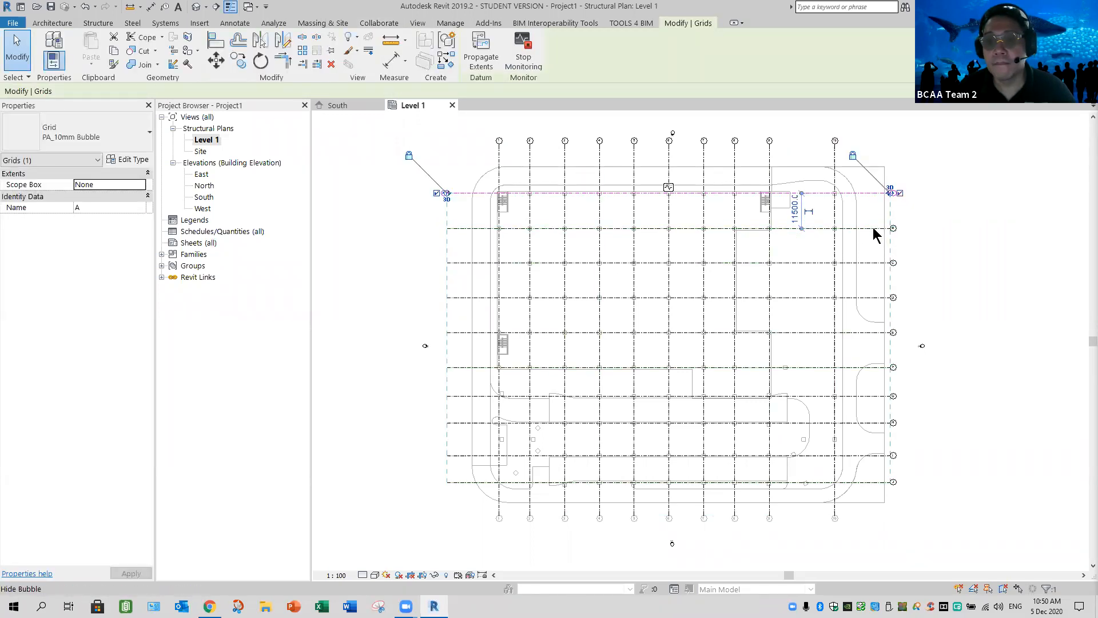
{"action": "left_click", "coordinate": [900, 231]}
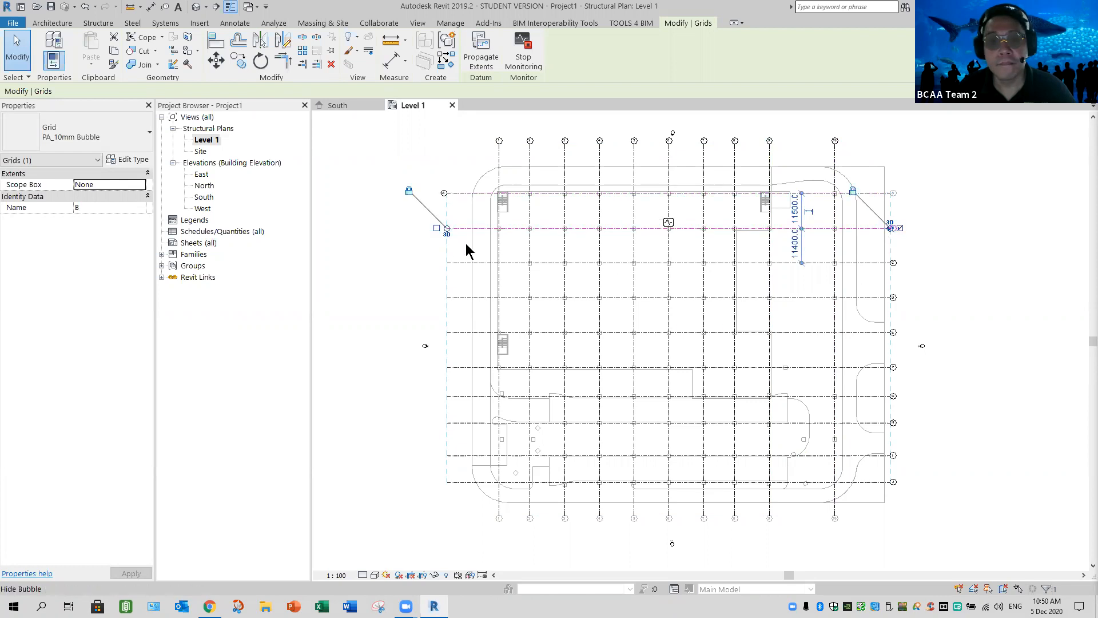
{"action": "left_click", "coordinate": [438, 264]}
{"action": "left_click", "coordinate": [900, 263]}
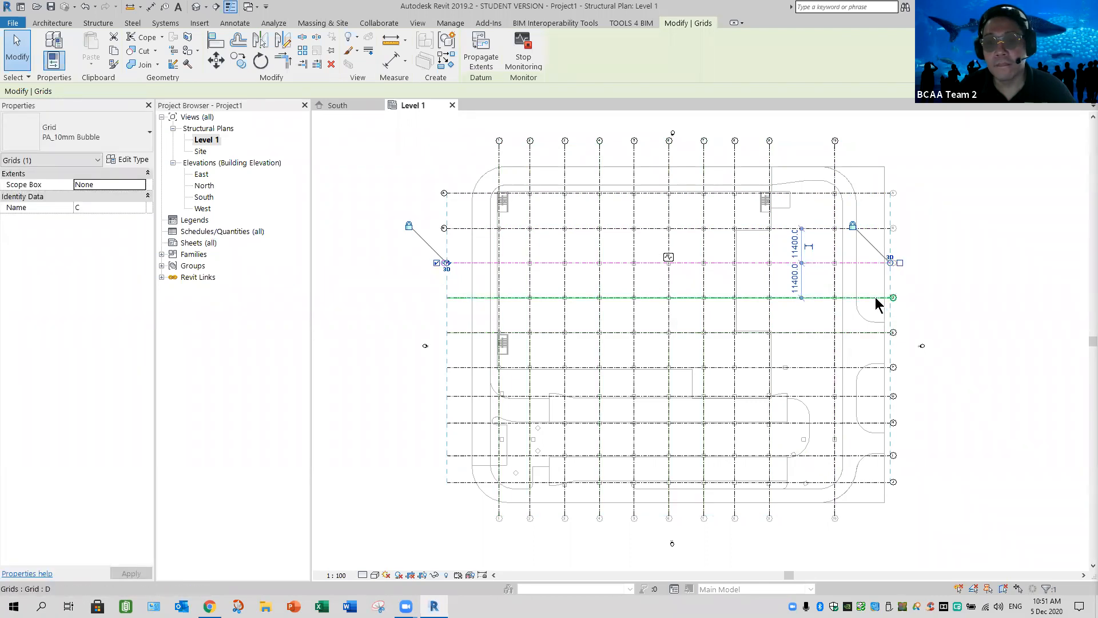
{"action": "left_click", "coordinate": [900, 298]}
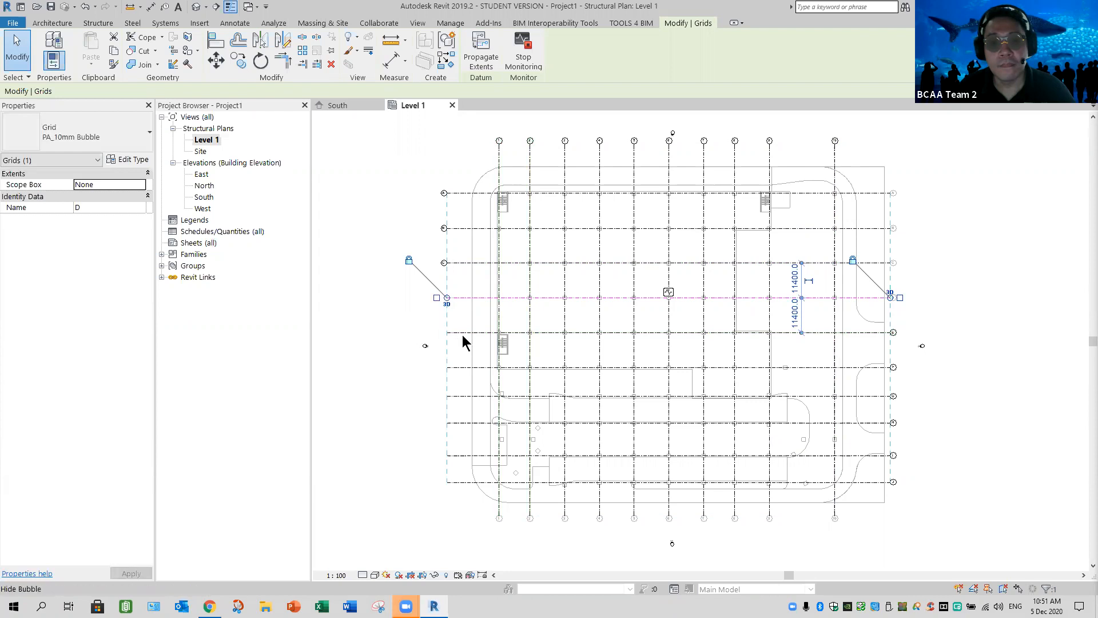
{"action": "left_click", "coordinate": [437, 339]}
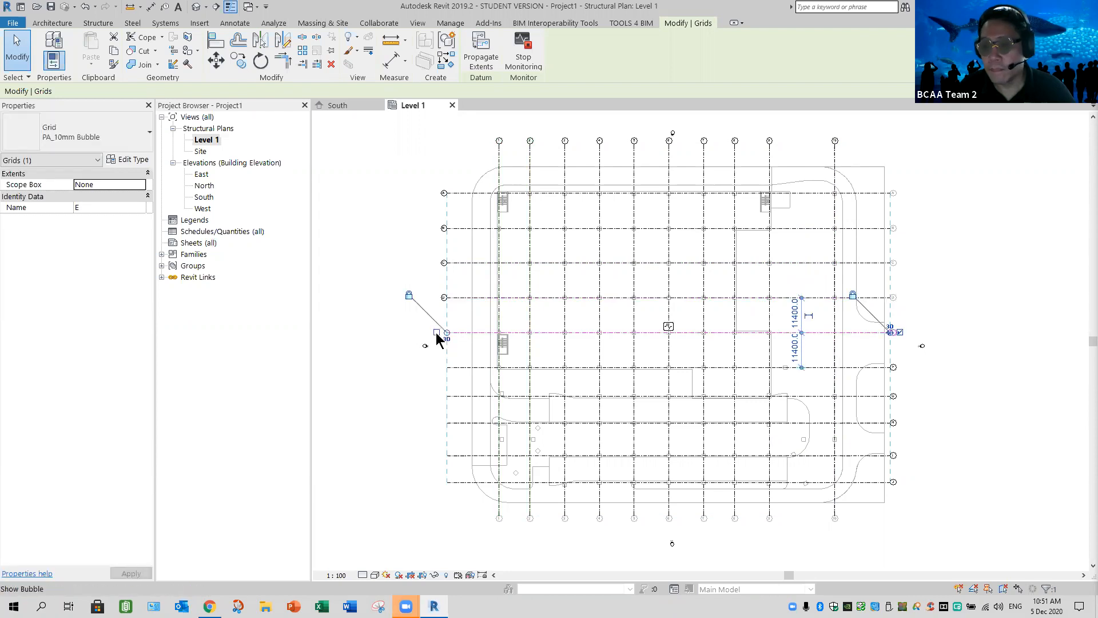
{"action": "left_click", "coordinate": [437, 332]}
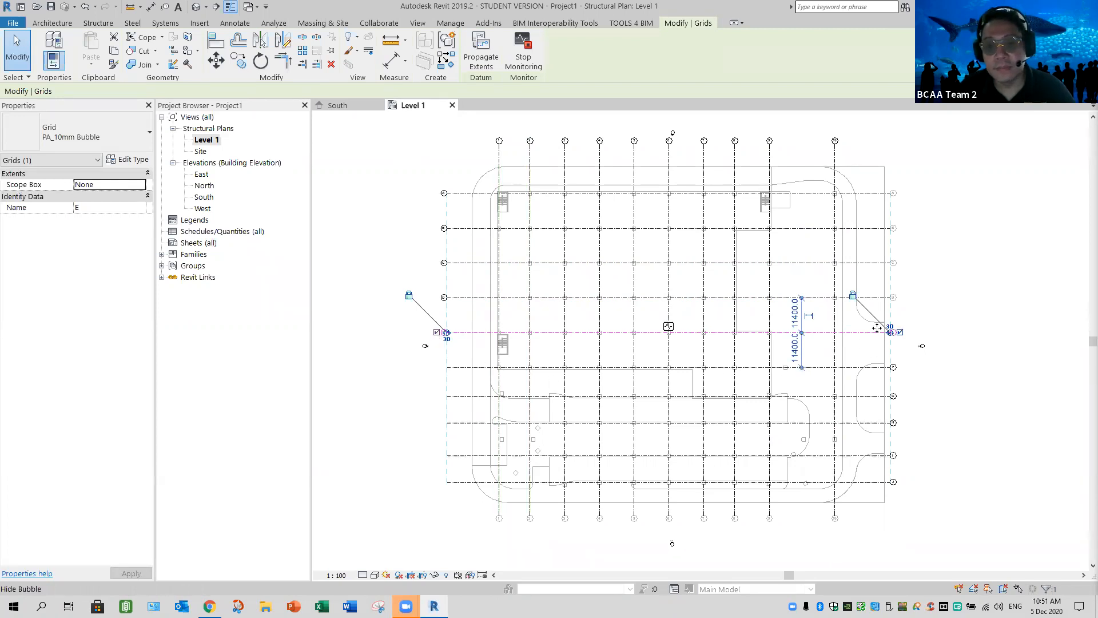
{"action": "left_click", "coordinate": [435, 368]}
{"action": "left_click", "coordinate": [436, 366]}
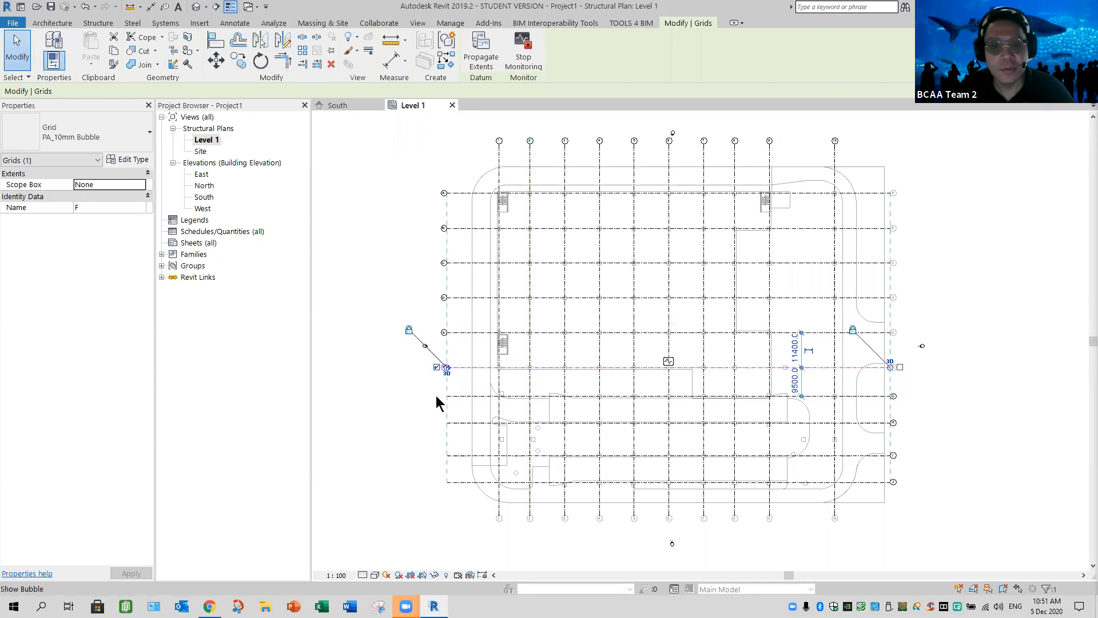
{"action": "key", "text": "Escape"}
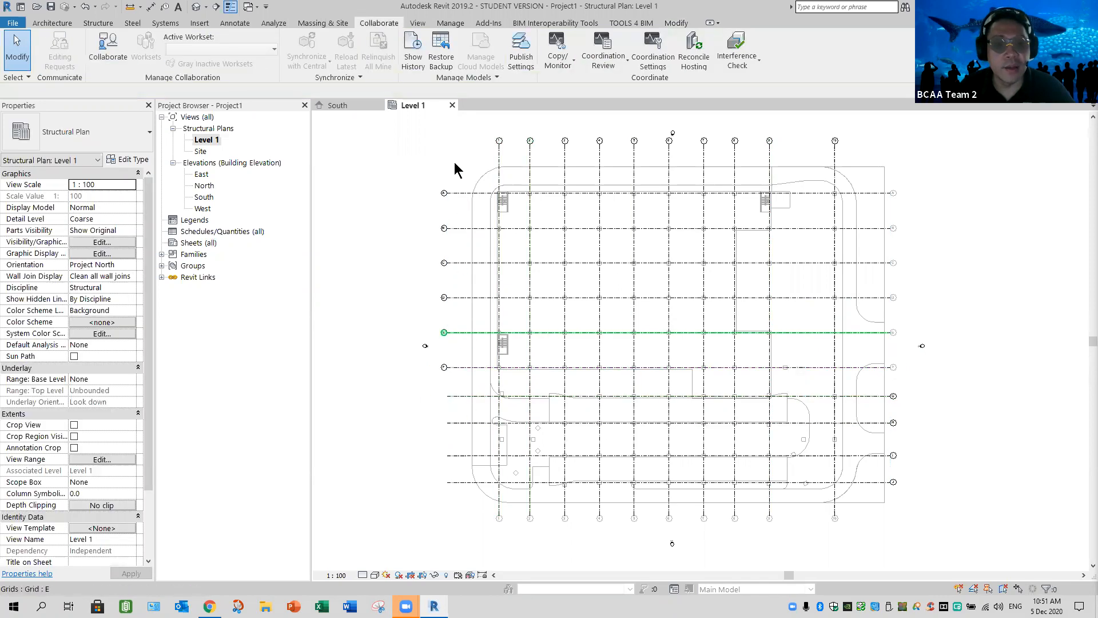
Select all ten horizontal grids and set their PA_10mm Bubble type's plan view symbols off at End 1 and on at End 2
{"action": "left_click_drag", "start_coordinate": [439, 478], "coordinate": [440, 483]}
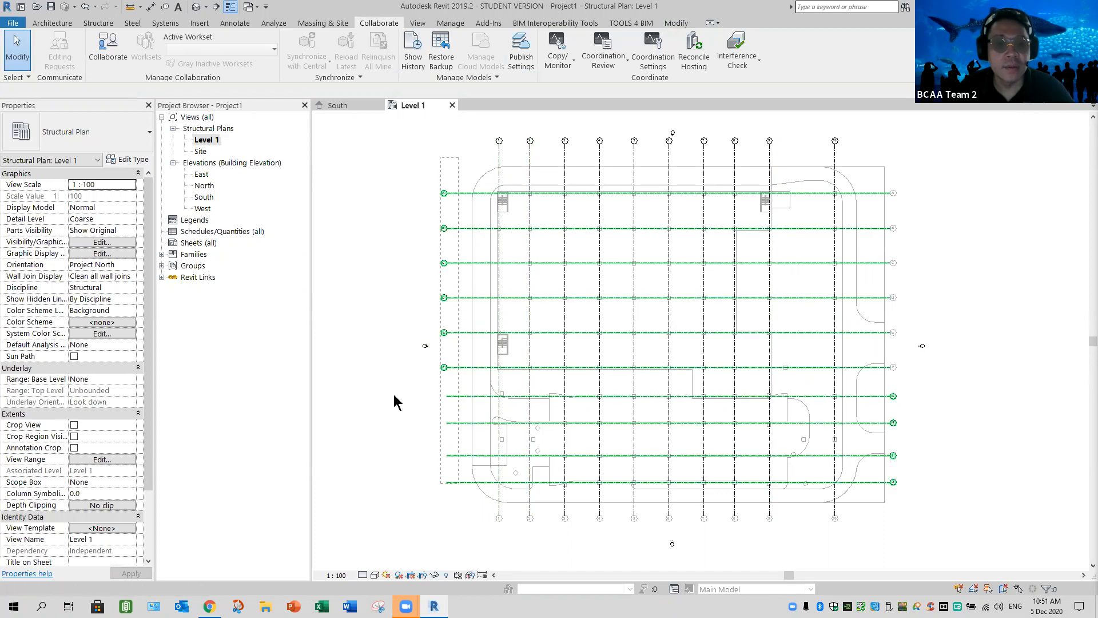
{"action": "left_click", "coordinate": [130, 161]}
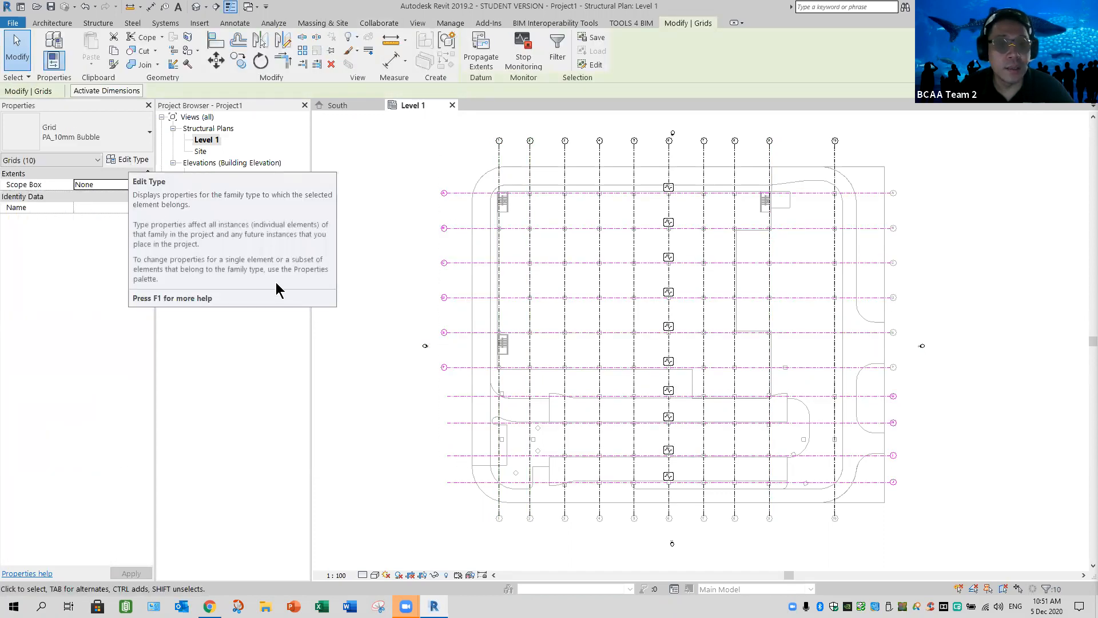
{"action": "left_click", "coordinate": [395, 267]}
{"action": "left_click", "coordinate": [410, 411]}
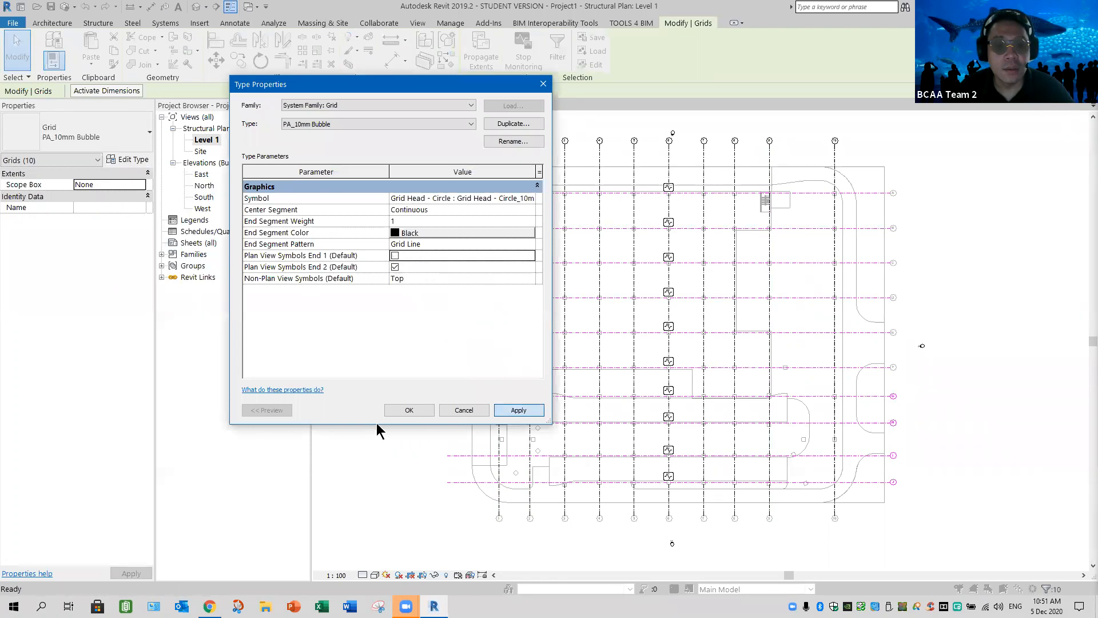
{"action": "left_click", "coordinate": [369, 437]}
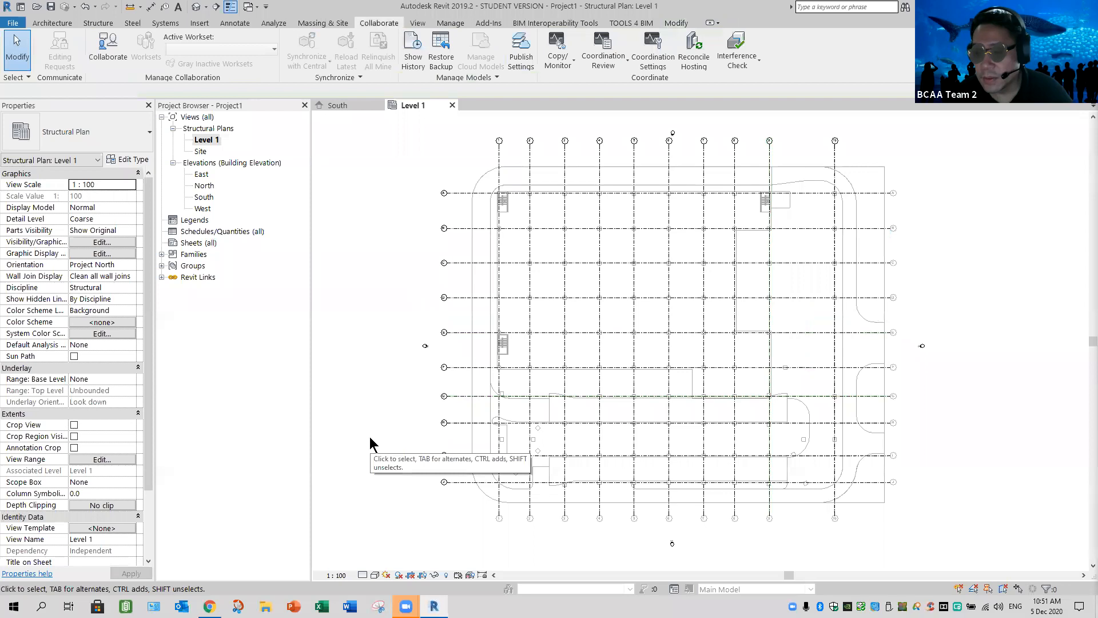
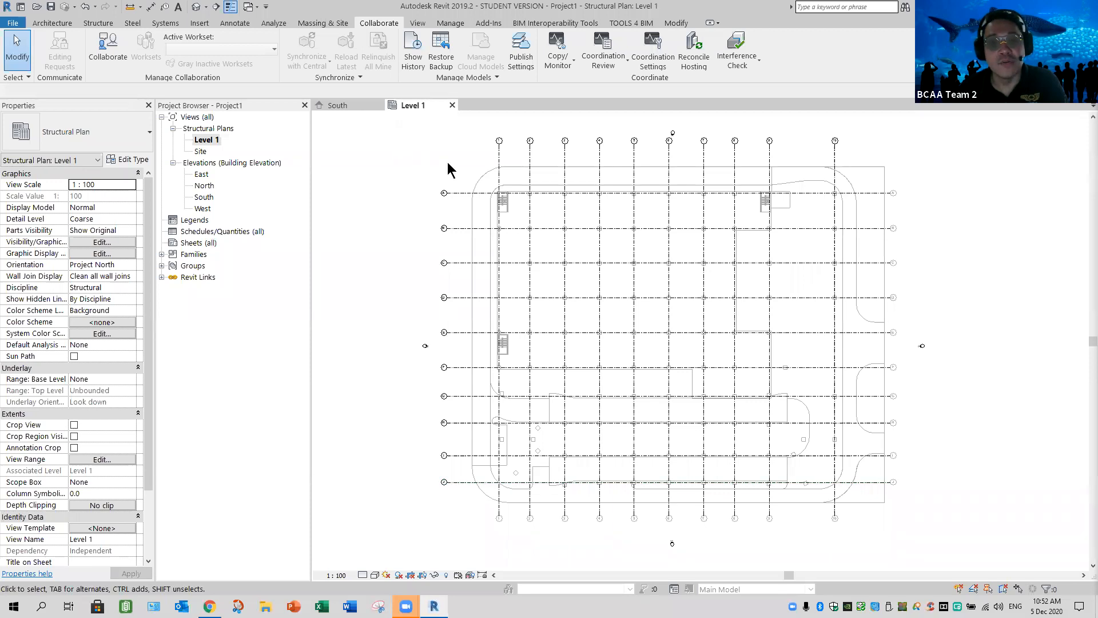
Select the ten horizontal grids and review the plan view symbol settings of their PA_10mm Bubble type
{"action": "left_click_drag", "start_coordinate": [453, 159], "coordinate": [440, 509]}
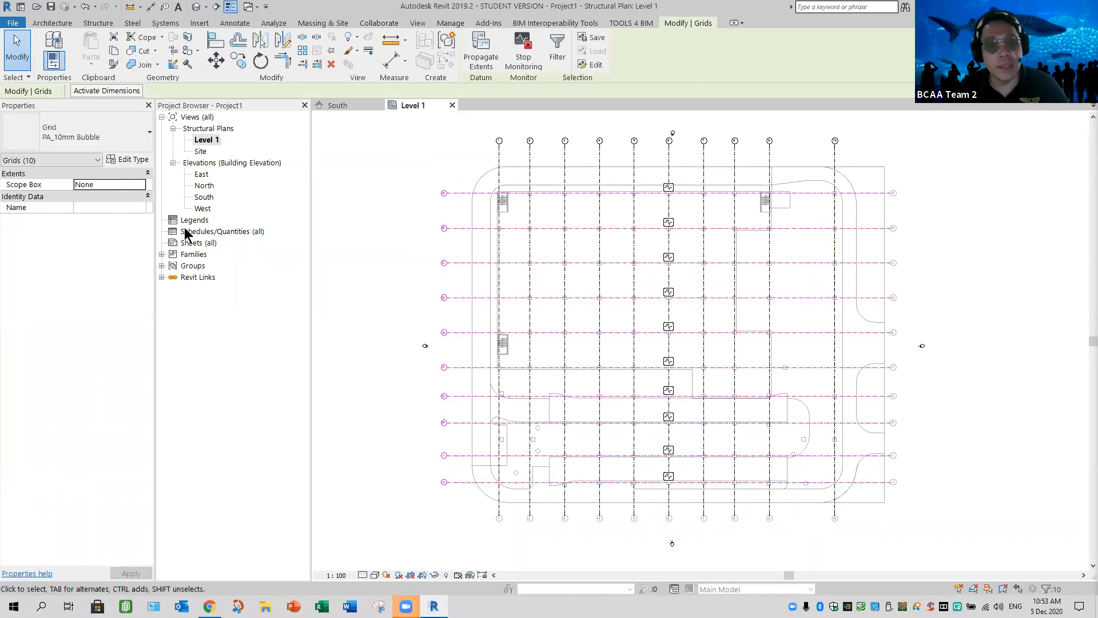
{"action": "left_click", "coordinate": [127, 161]}
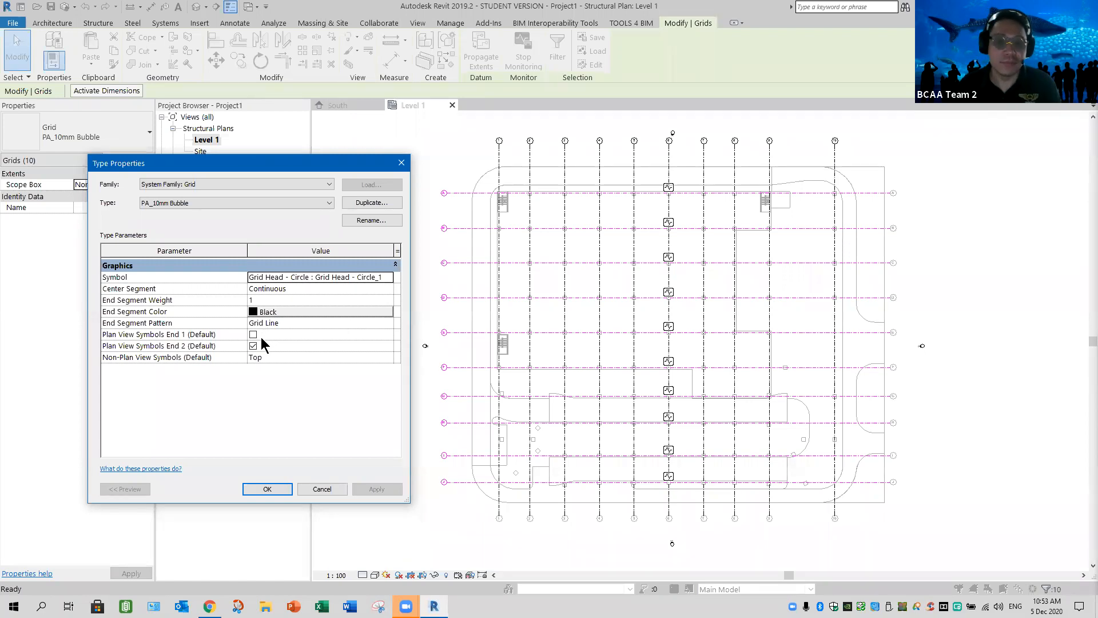
{"action": "key", "text": "Return"}
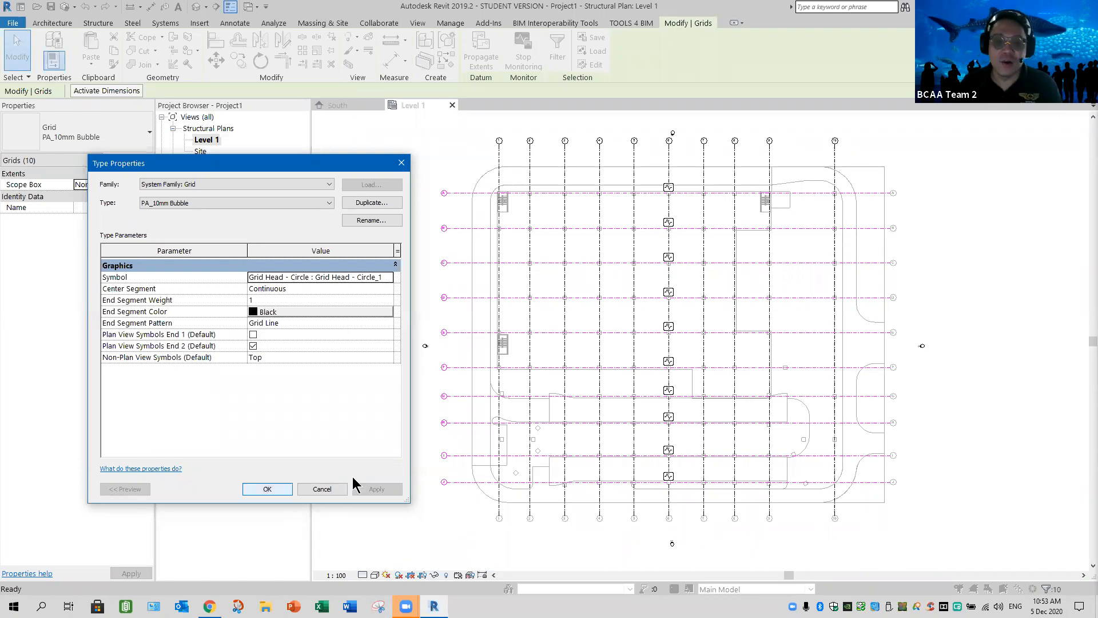
{"action": "left_click", "coordinate": [356, 474]}
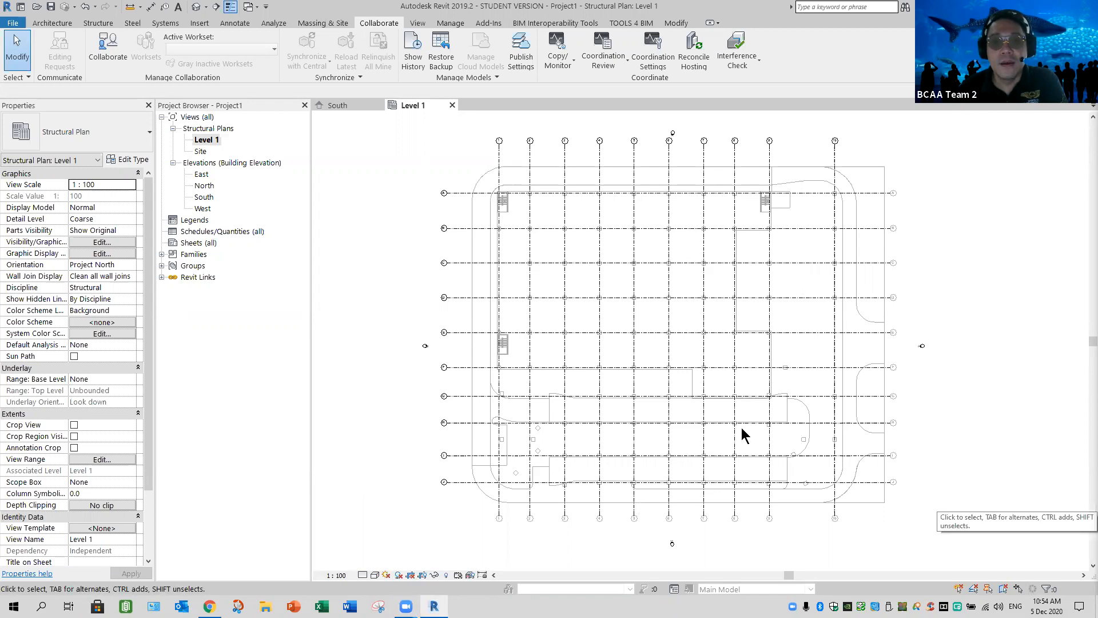
{"action": "middle_click_drag", "start_coordinate": [959, 414], "coordinate": [937, 411]}
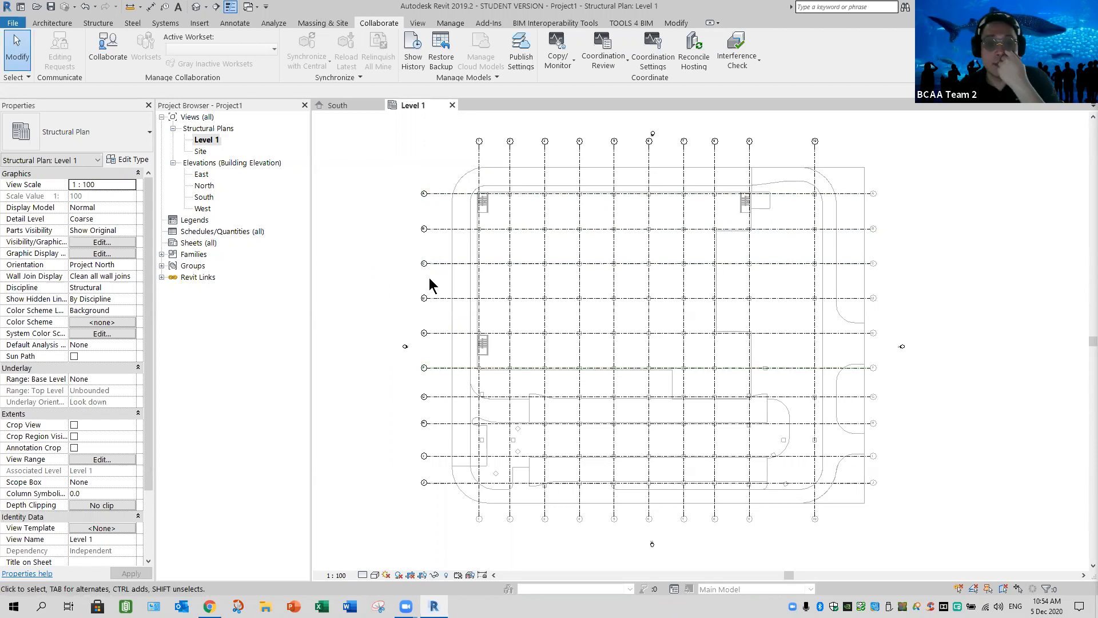
Open the South elevation and choose Structural Building Elevation as its view template
{"action": "double_click", "coordinate": [204, 197]}
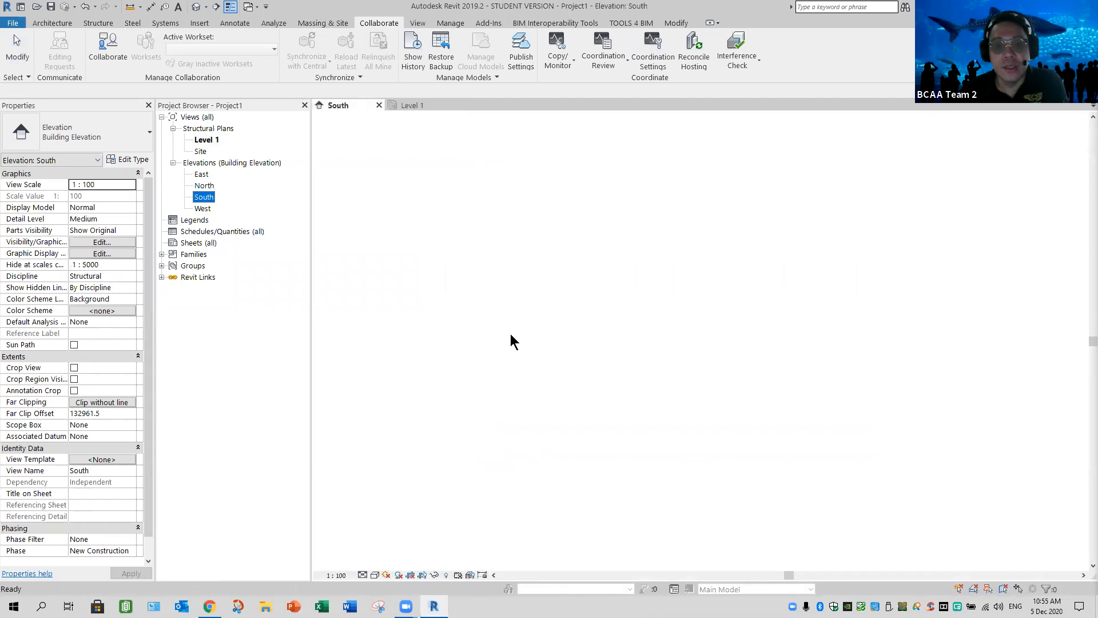
{"action": "scroll", "coordinate": [517, 350], "scroll_direction": "down", "scroll_amount": 5}
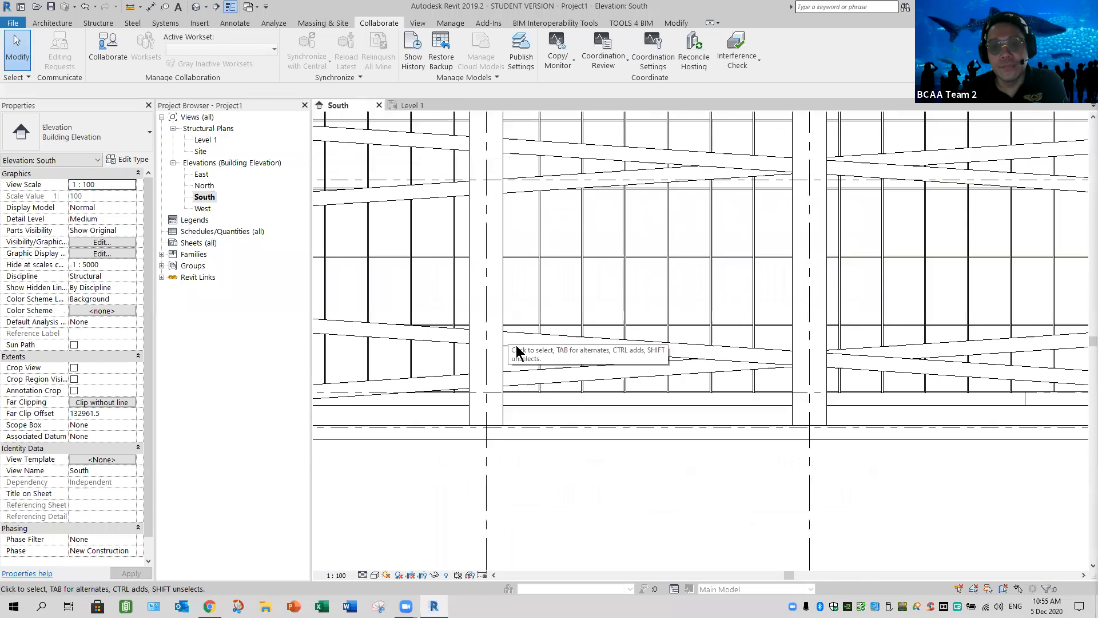
{"action": "middle_click_drag", "start_coordinate": [648, 460], "coordinate": [659, 501]}
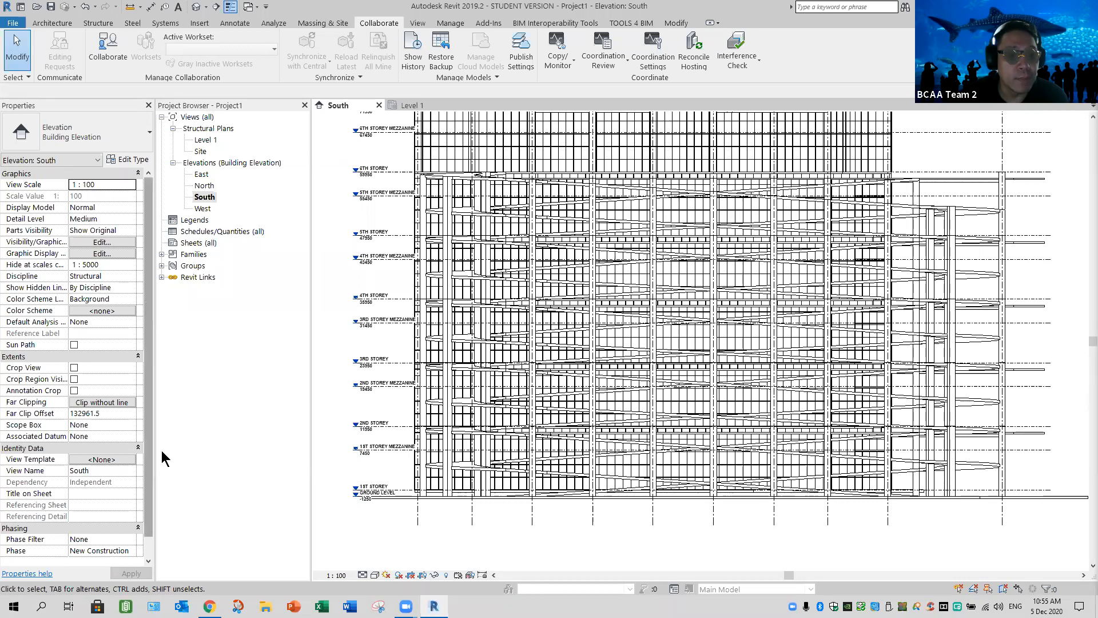
{"action": "scroll", "coordinate": [19, 444], "scroll_direction": "down", "scroll_amount": 1}
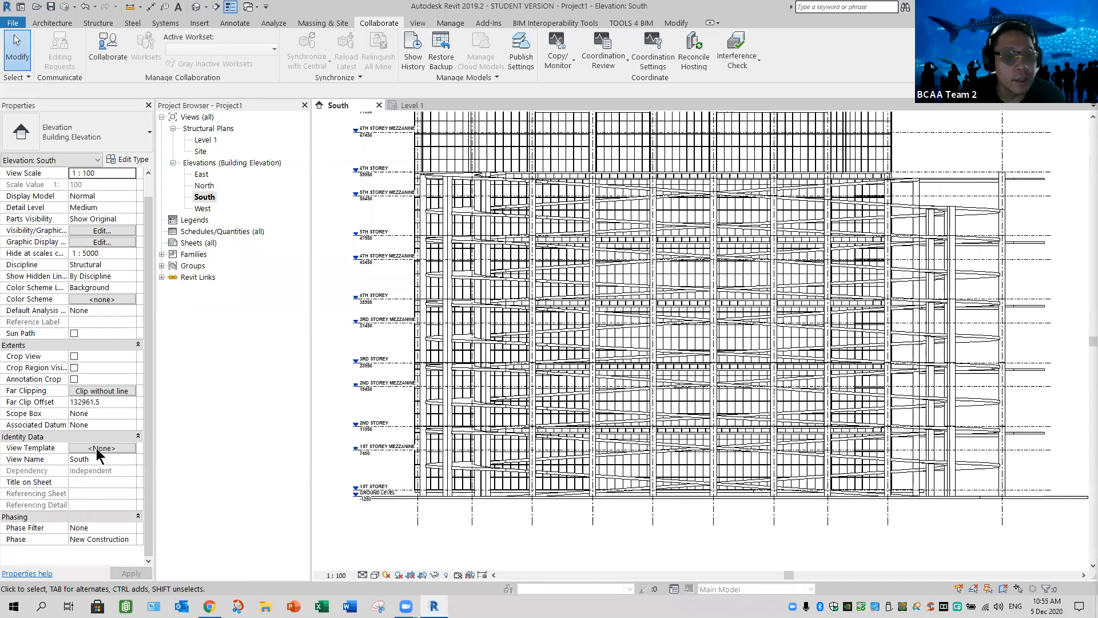
{"action": "left_click", "coordinate": [96, 448]}
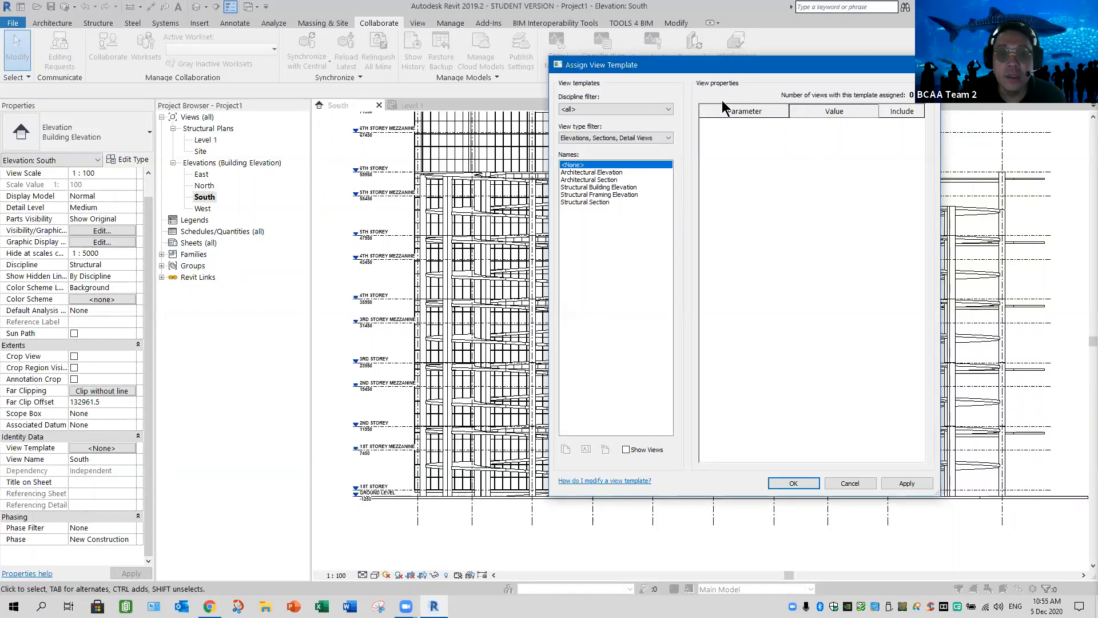
{"action": "left_click_drag", "start_coordinate": [726, 72], "coordinate": [545, 128]}
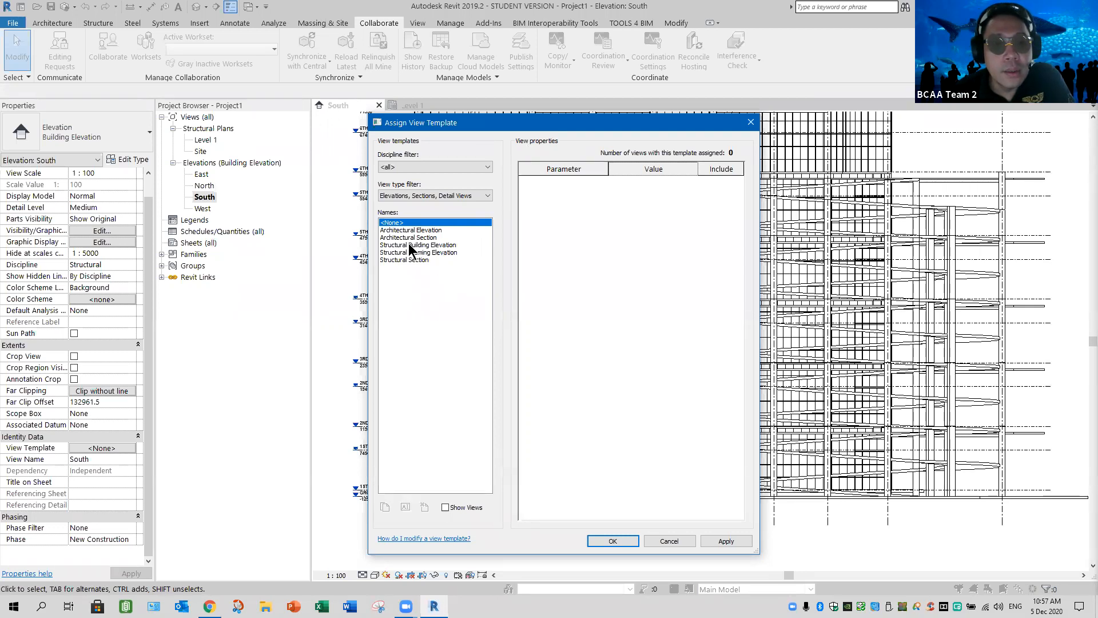
{"action": "left_click", "coordinate": [453, 244]}
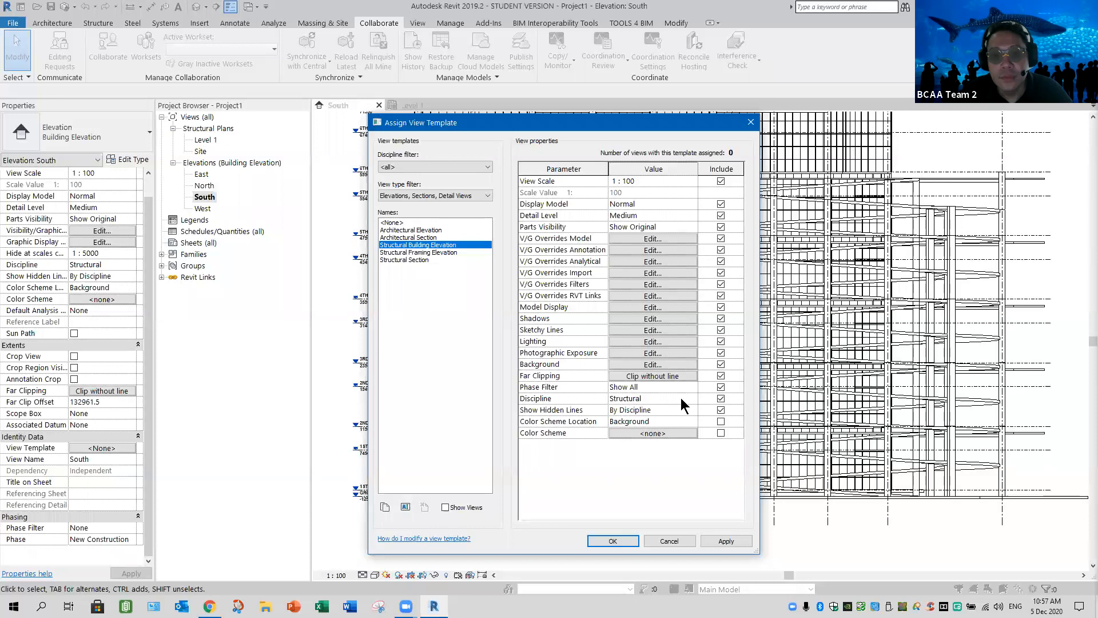
Exclude View Scale, Display Model, Detail Level, Parts Visibility and the V/G overrides for model, annotation, analytical, import and filters from the template
{"action": "left_click", "coordinate": [720, 181]}
{"action": "left_click", "coordinate": [720, 203]}
{"action": "left_click", "coordinate": [720, 216]}
{"action": "left_click", "coordinate": [721, 227]}
{"action": "left_click", "coordinate": [719, 238]}
{"action": "left_click", "coordinate": [720, 250]}
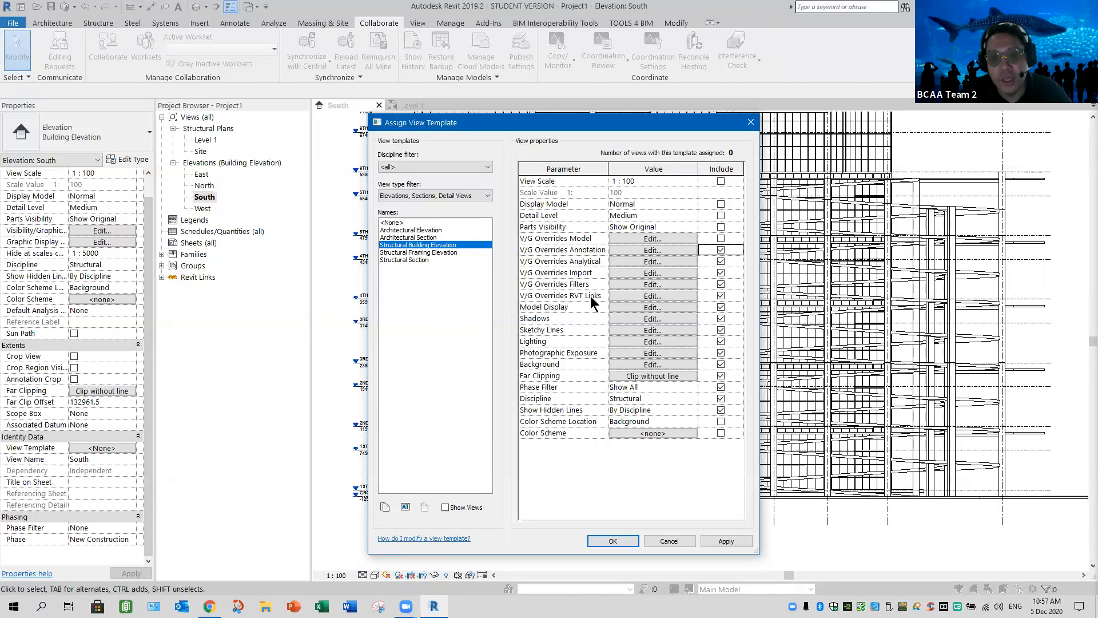
{"action": "left_click", "coordinate": [721, 284]}
{"action": "left_click", "coordinate": [720, 273]}
{"action": "left_click", "coordinate": [721, 260]}
{"action": "left_click", "coordinate": [721, 250]}
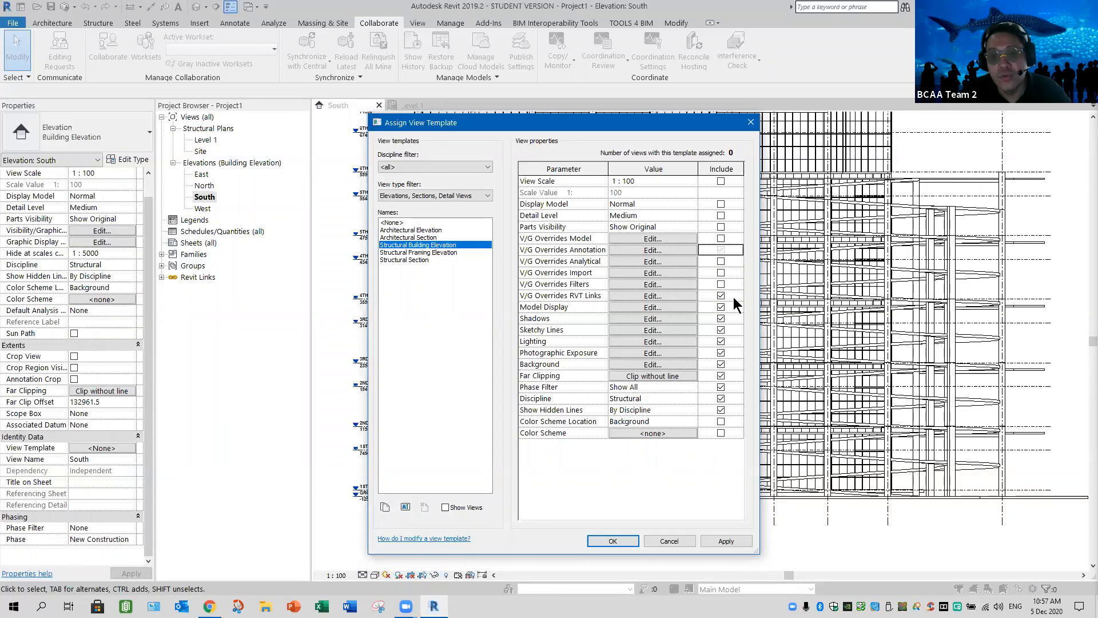
Exclude every template parameter from Model Display through Show Hidden Lines, keeping V/G Overrides RVT Links included
{"action": "left_click", "coordinate": [721, 307]}
{"action": "left_click", "coordinate": [720, 321]}
{"action": "left_click", "coordinate": [720, 331]}
{"action": "left_click", "coordinate": [721, 342]}
{"action": "left_click", "coordinate": [720, 353]}
{"action": "left_click", "coordinate": [720, 364]}
{"action": "left_click", "coordinate": [721, 375]}
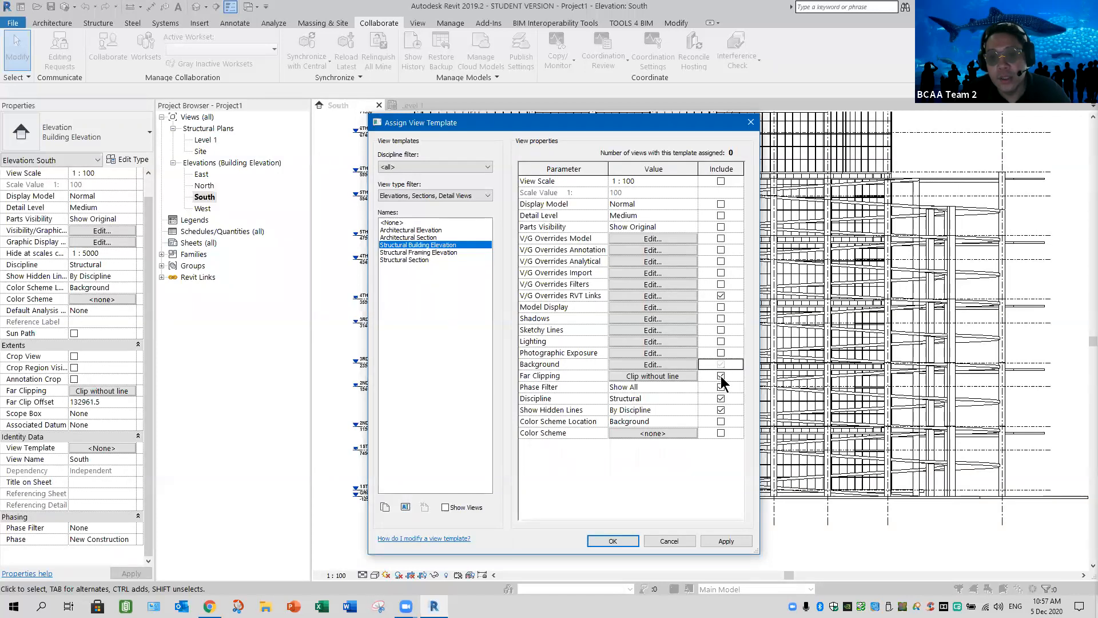
{"action": "left_click", "coordinate": [721, 387]}
{"action": "left_click", "coordinate": [721, 399]}
{"action": "left_click", "coordinate": [720, 410]}
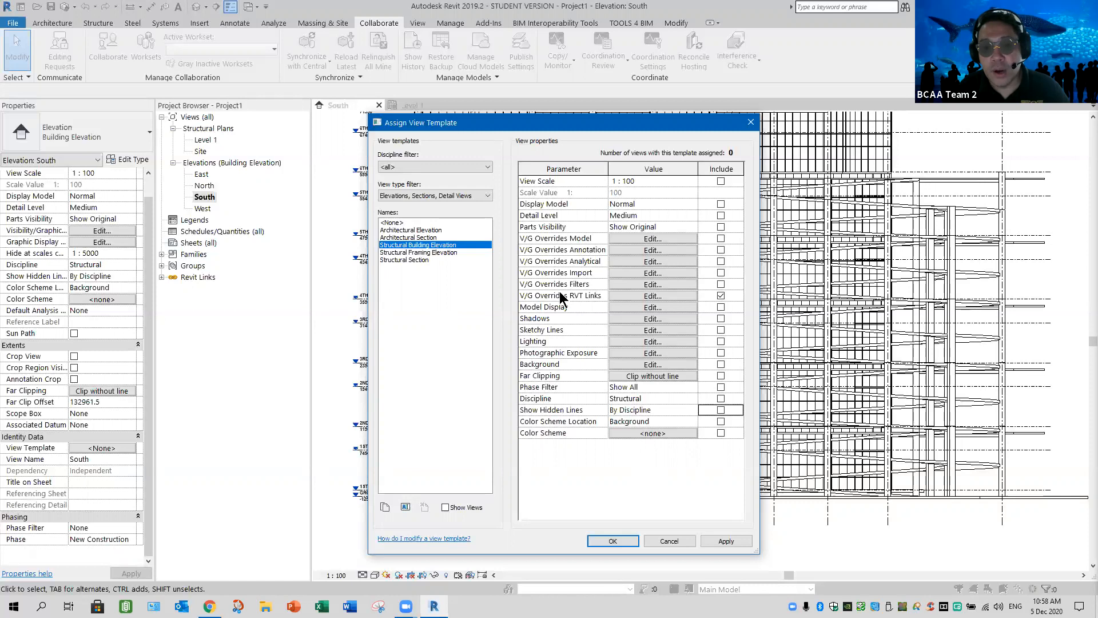
Set Archi_Link_Model_2019.rvt to halftone in the template's Revit link overrides and apply the template to the South elevation
{"action": "left_click", "coordinate": [652, 296]}
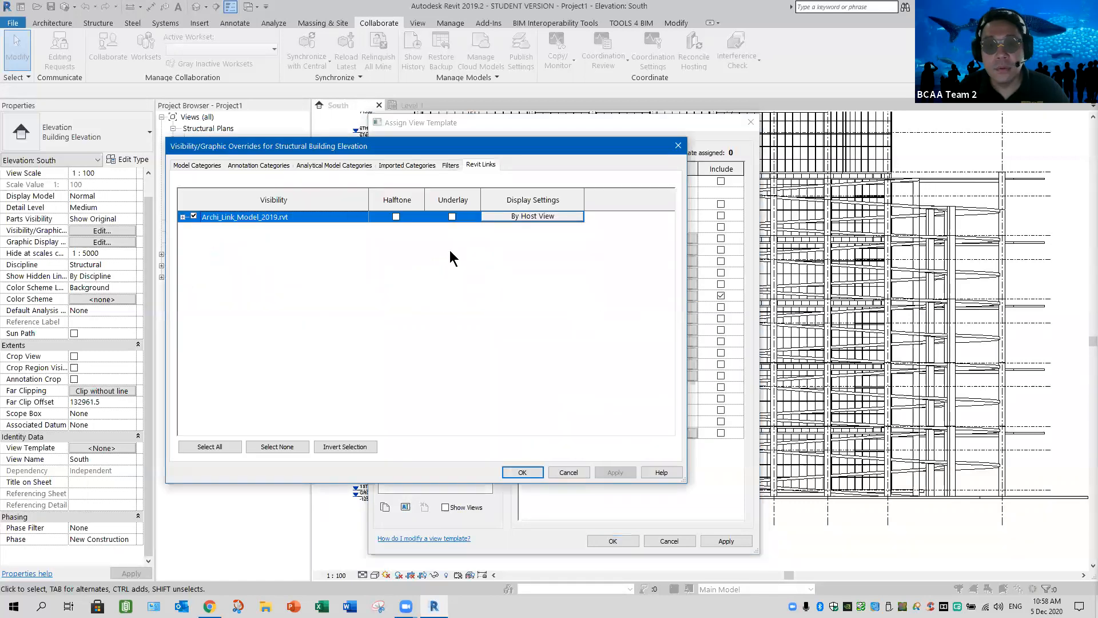
{"action": "left_click", "coordinate": [395, 216]}
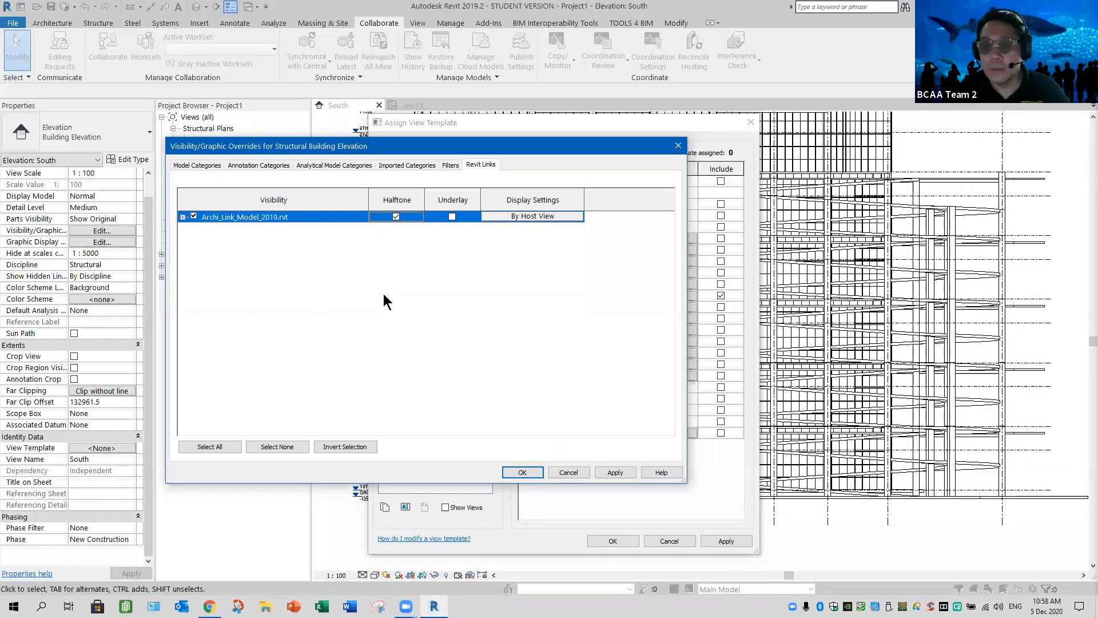
{"action": "left_click", "coordinate": [614, 472]}
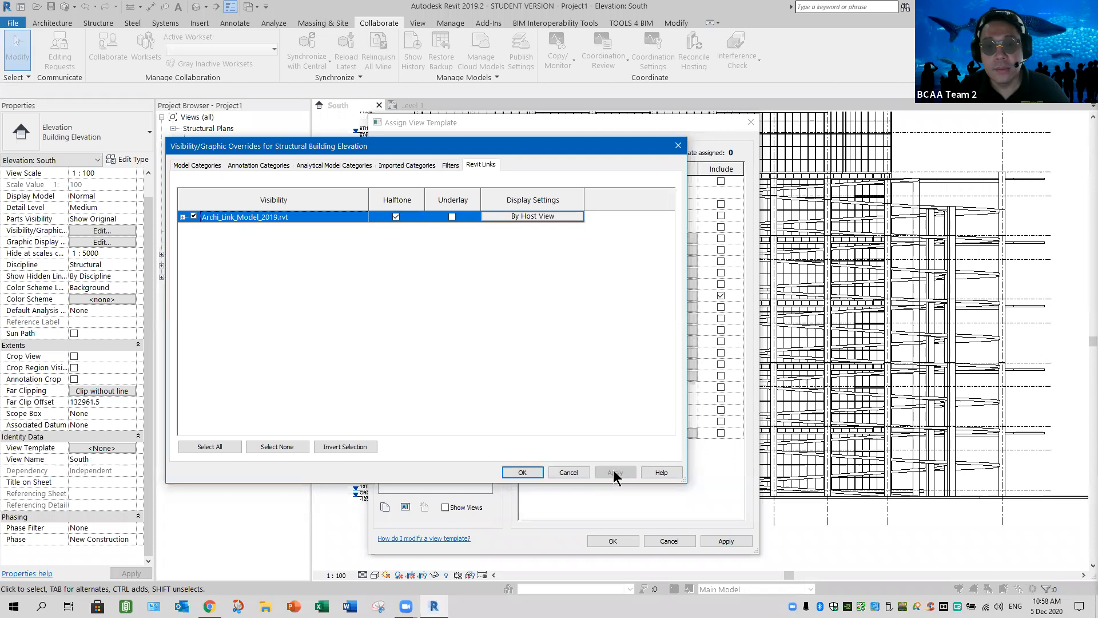
{"action": "left_click", "coordinate": [524, 471]}
{"action": "left_click", "coordinate": [727, 541]}
{"action": "left_click", "coordinate": [613, 541]}
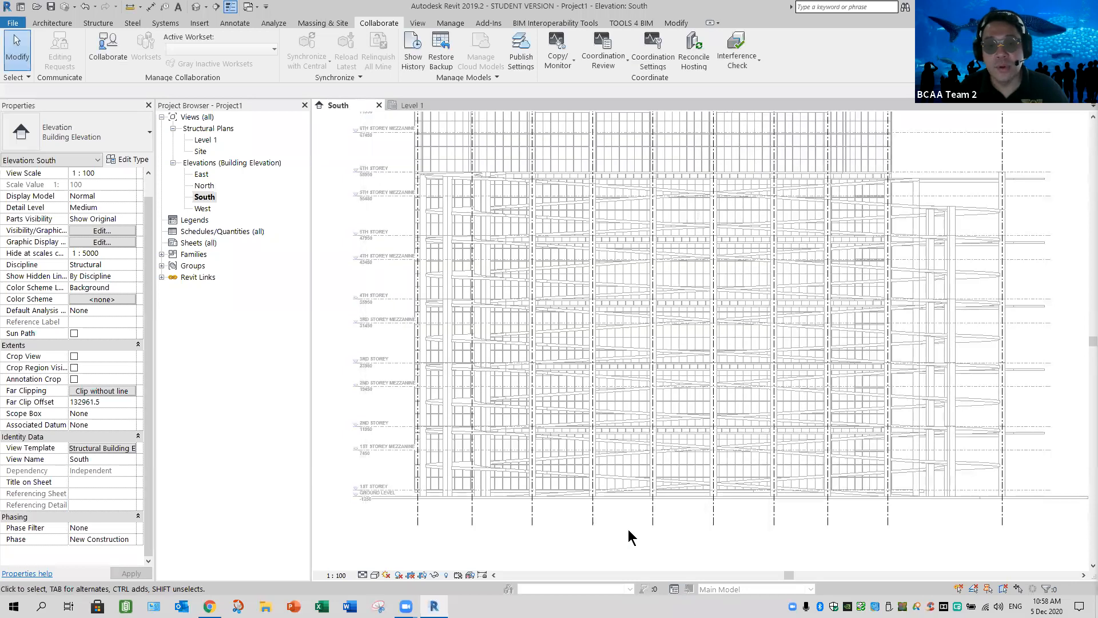
Review the RVT link overrides of the Structural Building Elevation template assigned to the South elevation
{"action": "scroll", "coordinate": [629, 529], "scroll_direction": "down", "scroll_amount": 3}
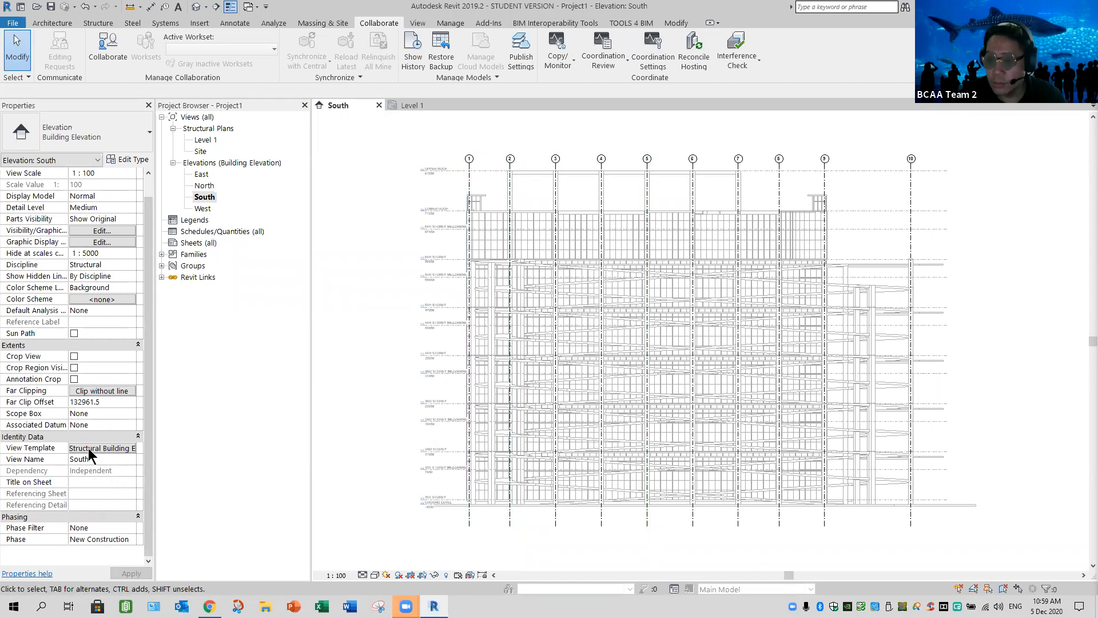
{"action": "left_click", "coordinate": [89, 449]}
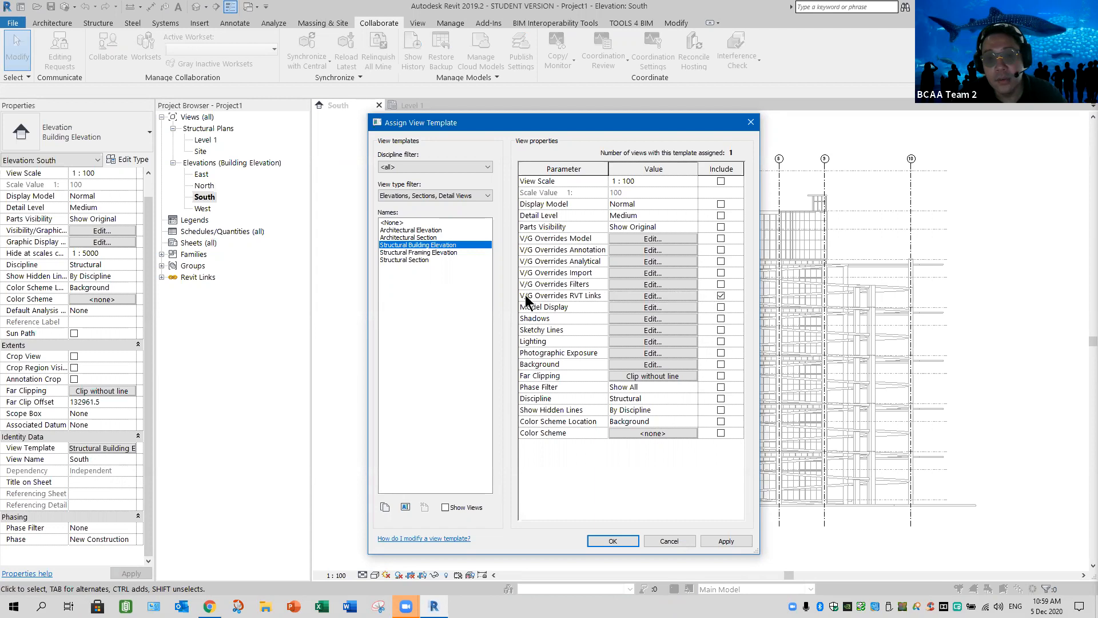
{"action": "left_click", "coordinate": [663, 294]}
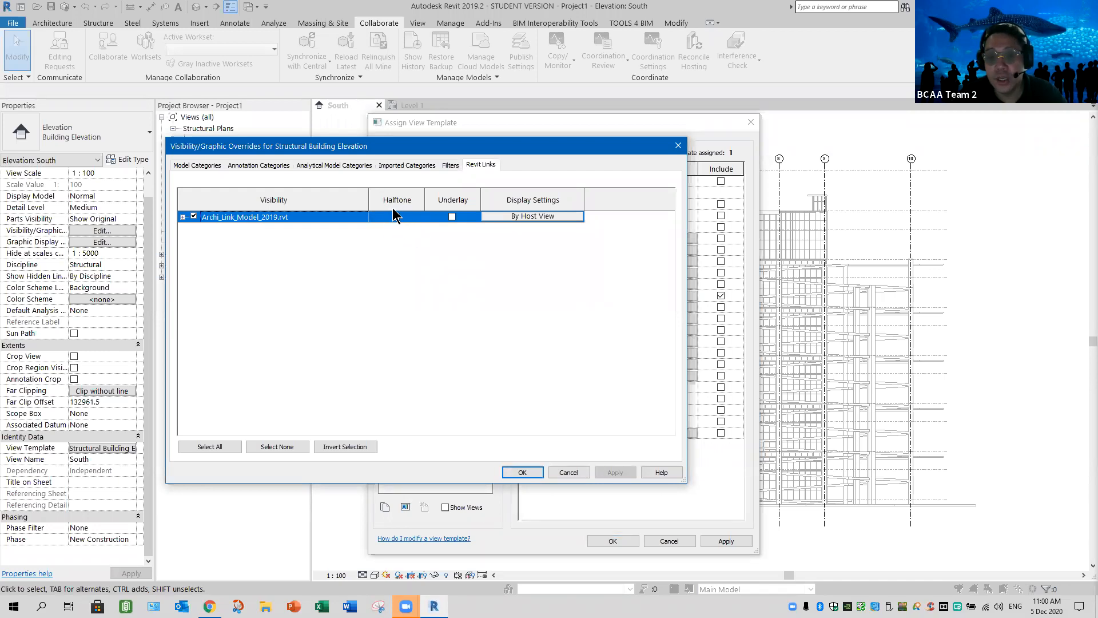
{"action": "left_click", "coordinate": [523, 472]}
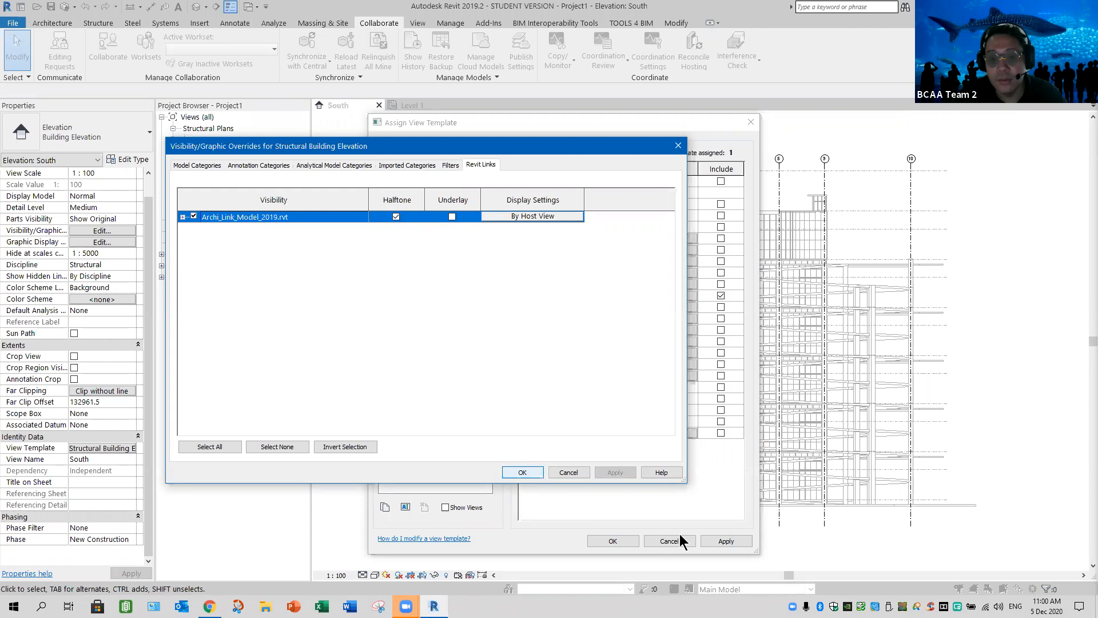
{"action": "left_click", "coordinate": [618, 540]}
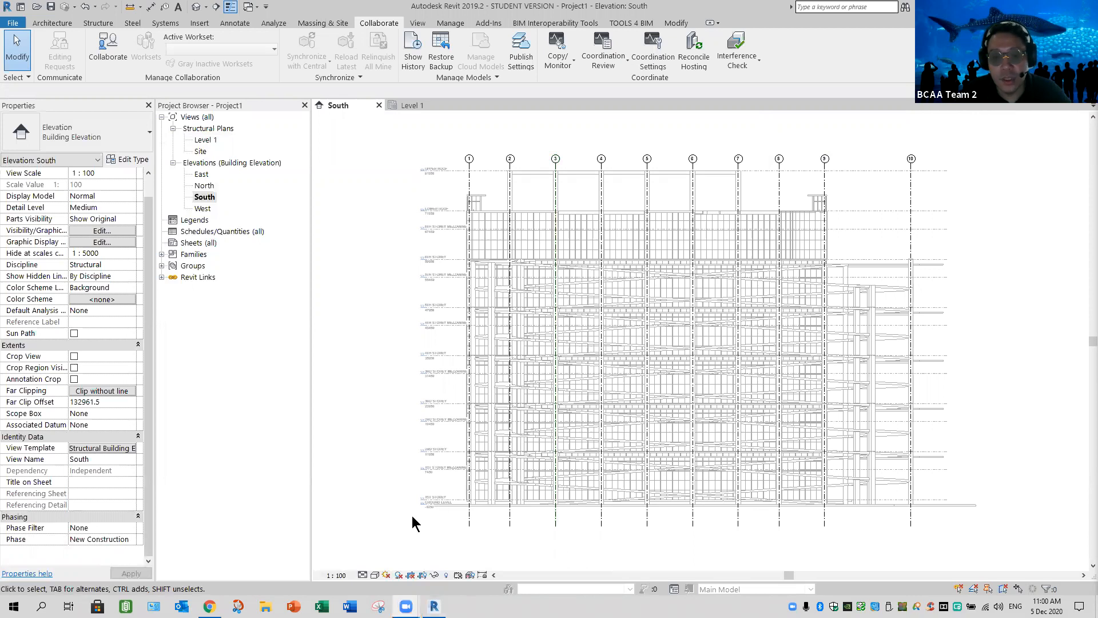
Search the area around the linked building in the South elevation for the project's own level lines
{"action": "scroll", "coordinate": [391, 503], "scroll_direction": "down", "scroll_amount": 3}
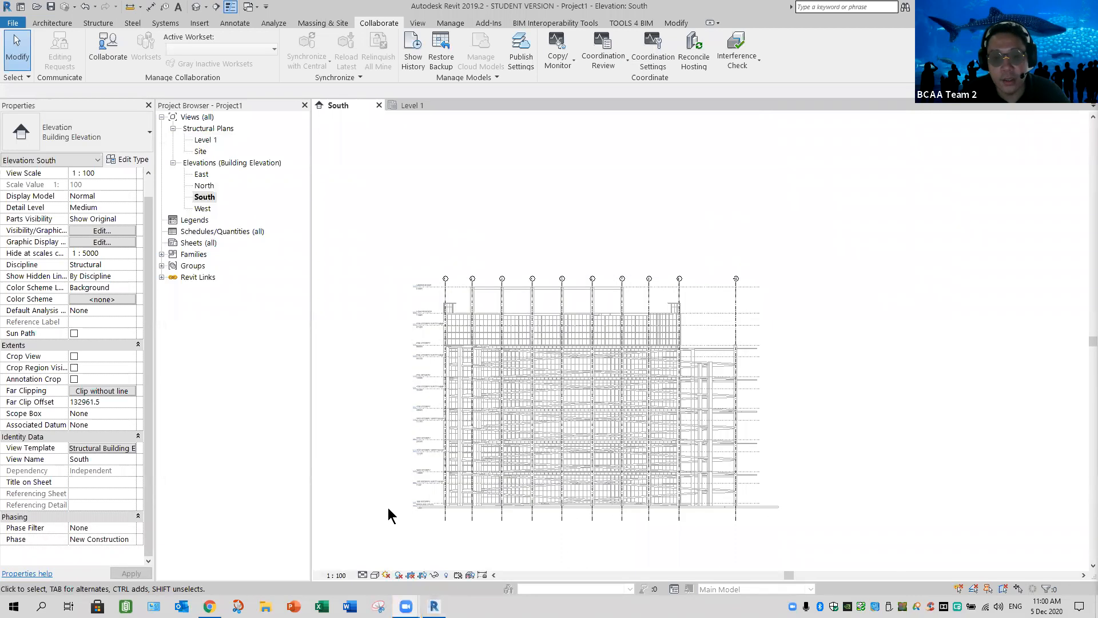
{"action": "mouse_move", "coordinate": [408, 516]}
{"action": "middle_mouse_down"}
{"action": "mouse_move", "coordinate": [664, 465]}
{"action": "mouse_move", "coordinate": [759, 461]}
{"action": "mouse_move", "coordinate": [743, 436]}
{"action": "mouse_move", "coordinate": [863, 444]}
{"action": "mouse_move", "coordinate": [817, 462]}
{"action": "middle_mouse_up"}
{"action": "scroll", "coordinate": [753, 459], "scroll_direction": "down", "scroll_amount": 6}
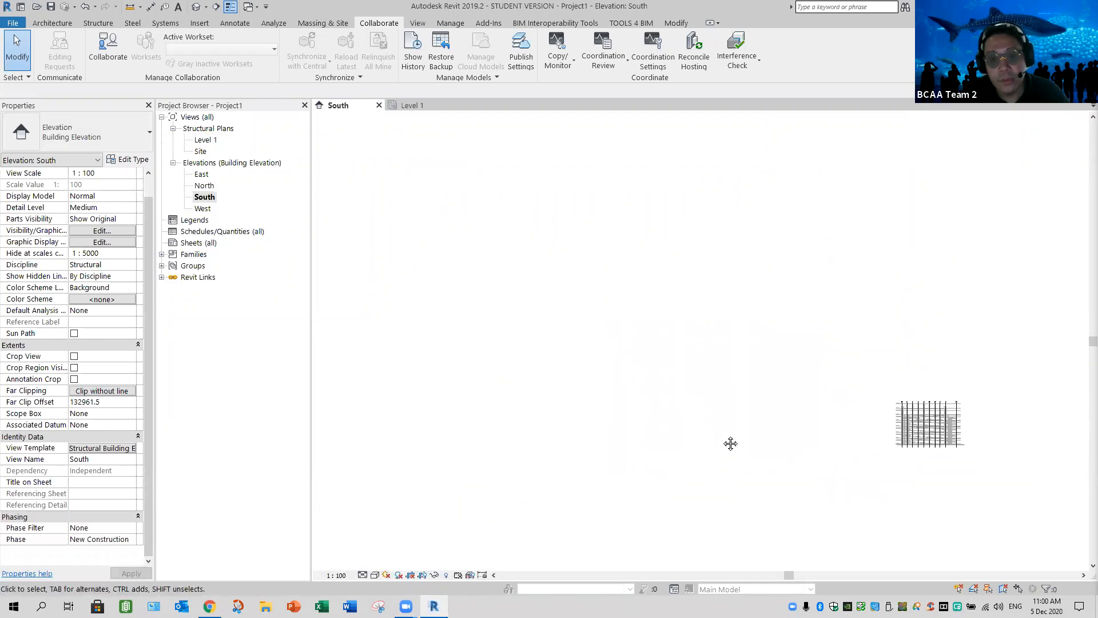
{"action": "middle_click_drag", "start_coordinate": [843, 387], "coordinate": [774, 415]}
{"action": "scroll", "coordinate": [725, 437], "scroll_direction": "down", "scroll_amount": 4}
{"action": "scroll", "coordinate": [774, 415], "scroll_direction": "down", "scroll_amount": 1}
{"action": "middle_click_drag", "start_coordinate": [535, 352], "coordinate": [614, 330]}
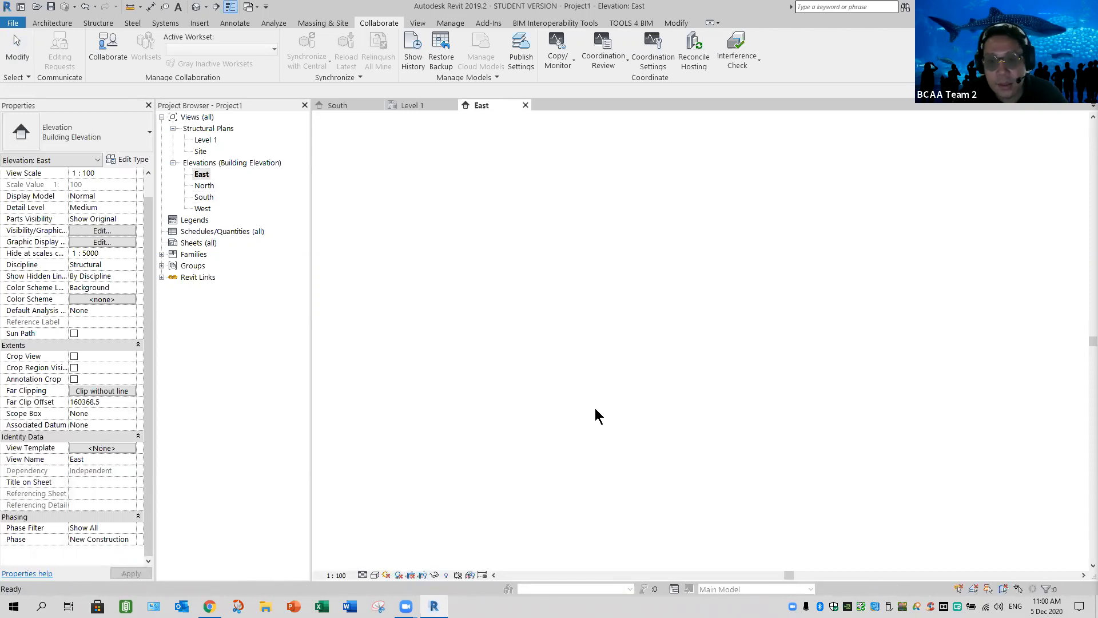
Examine the East elevation for the project's own level lines away from the linked building
{"action": "mouse_move", "coordinate": [529, 437]}
{"action": "middle_mouse_down"}
{"action": "mouse_move", "coordinate": [609, 377]}
{"action": "mouse_move", "coordinate": [808, 306]}
{"action": "mouse_move", "coordinate": [878, 316]}
{"action": "middle_mouse_up"}
{"action": "scroll", "coordinate": [756, 427], "scroll_direction": "down", "scroll_amount": 3}
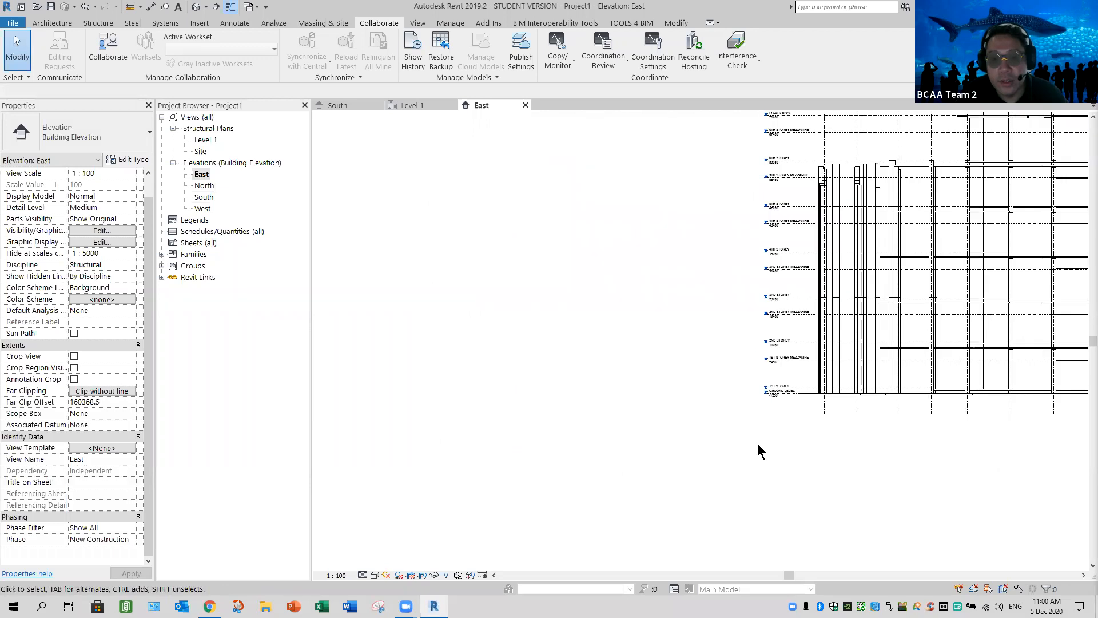
{"action": "middle_click_drag", "start_coordinate": [800, 452], "coordinate": [939, 404]}
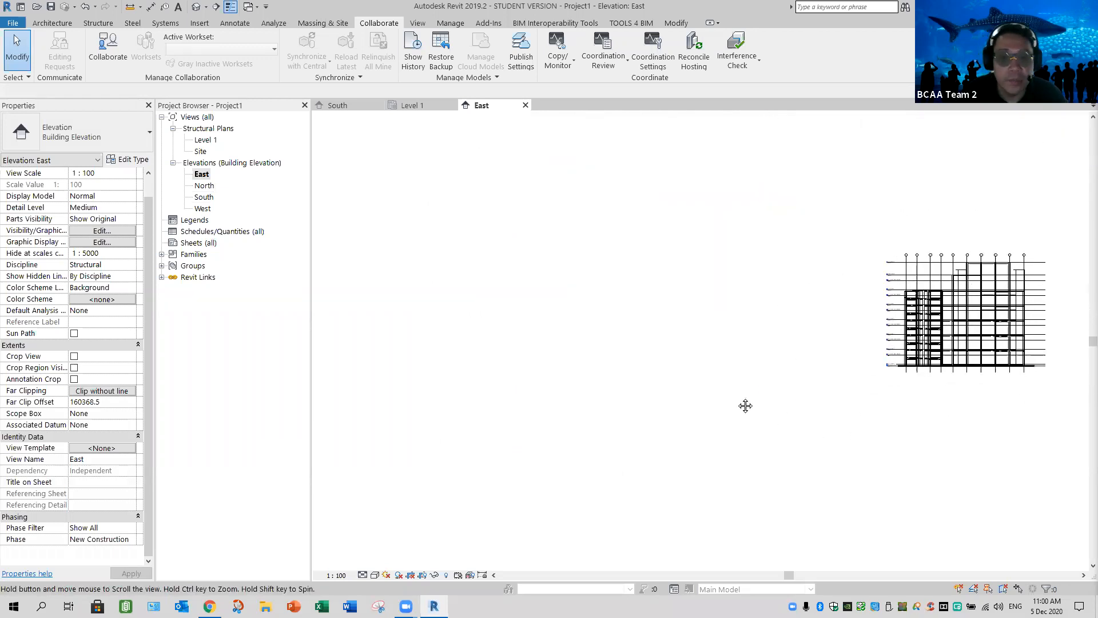
{"action": "middle_click_drag", "start_coordinate": [497, 379], "coordinate": [941, 407]}
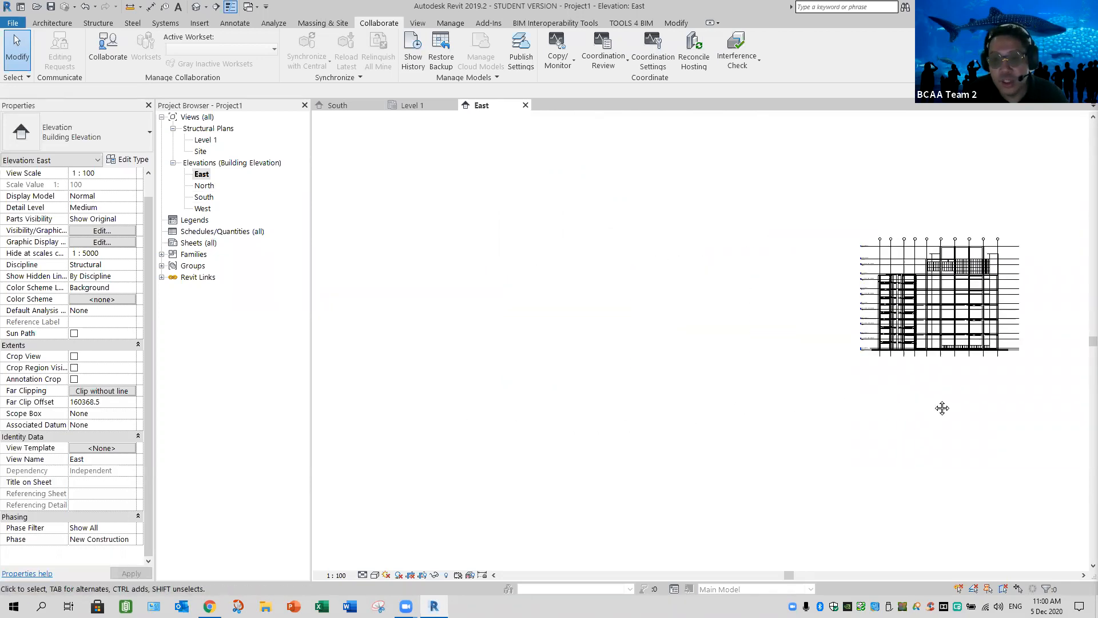
{"action": "middle_click_drag", "start_coordinate": [554, 387], "coordinate": [779, 384]}
{"action": "middle_click_drag", "start_coordinate": [677, 384], "coordinate": [463, 401]}
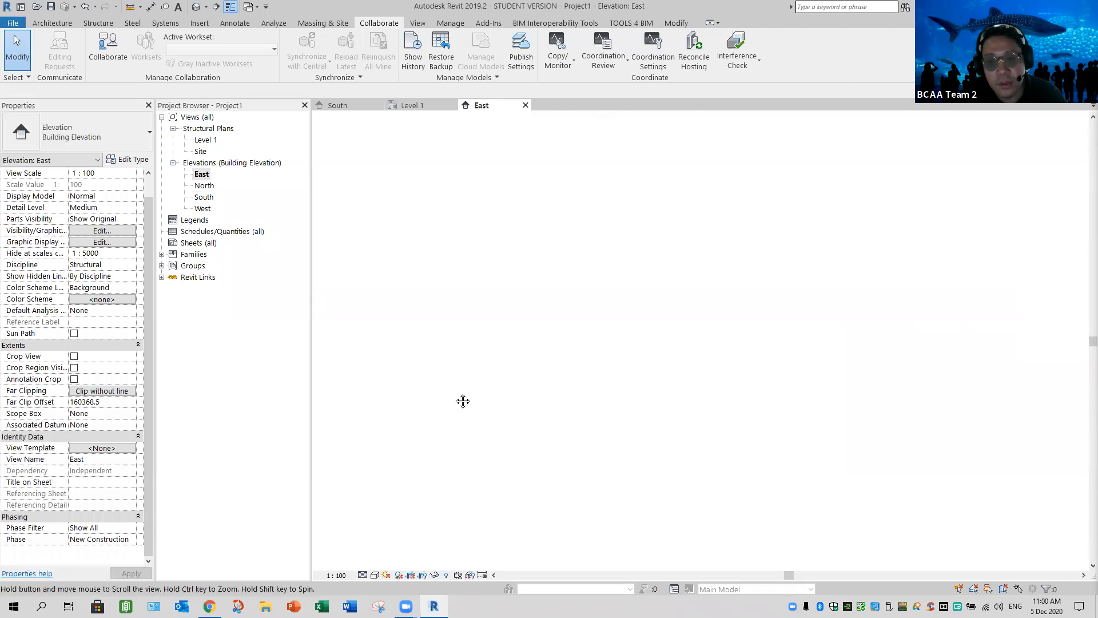
{"action": "middle_click_drag", "start_coordinate": [636, 396], "coordinate": [612, 400]}
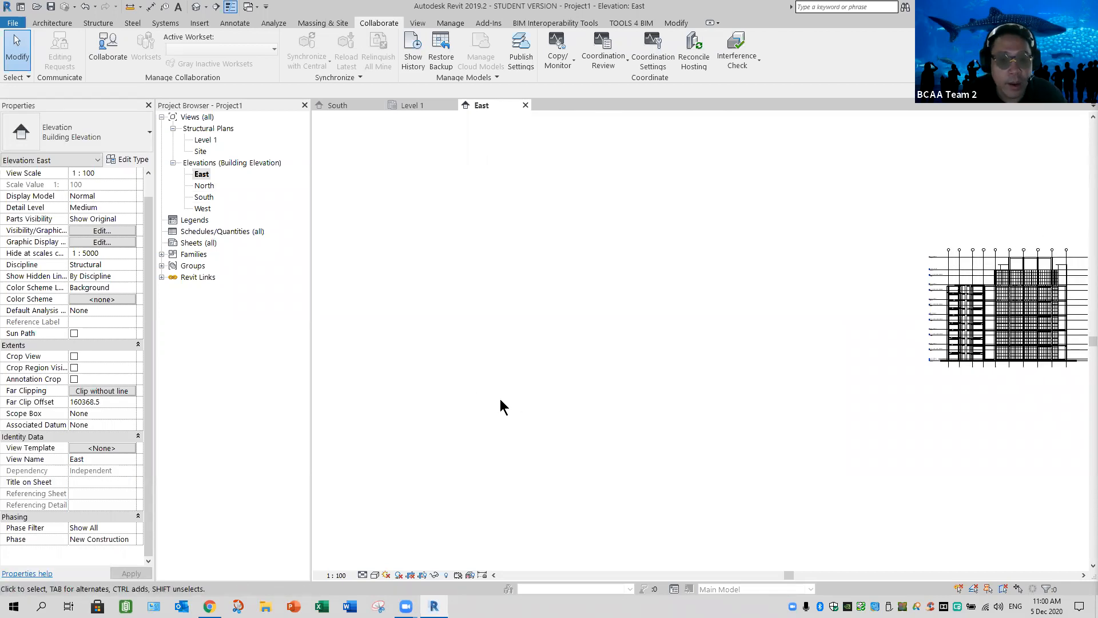
Open the North elevation and locate the project's own Level 1 line far away from the linked building
{"action": "double_click", "coordinate": [206, 187]}
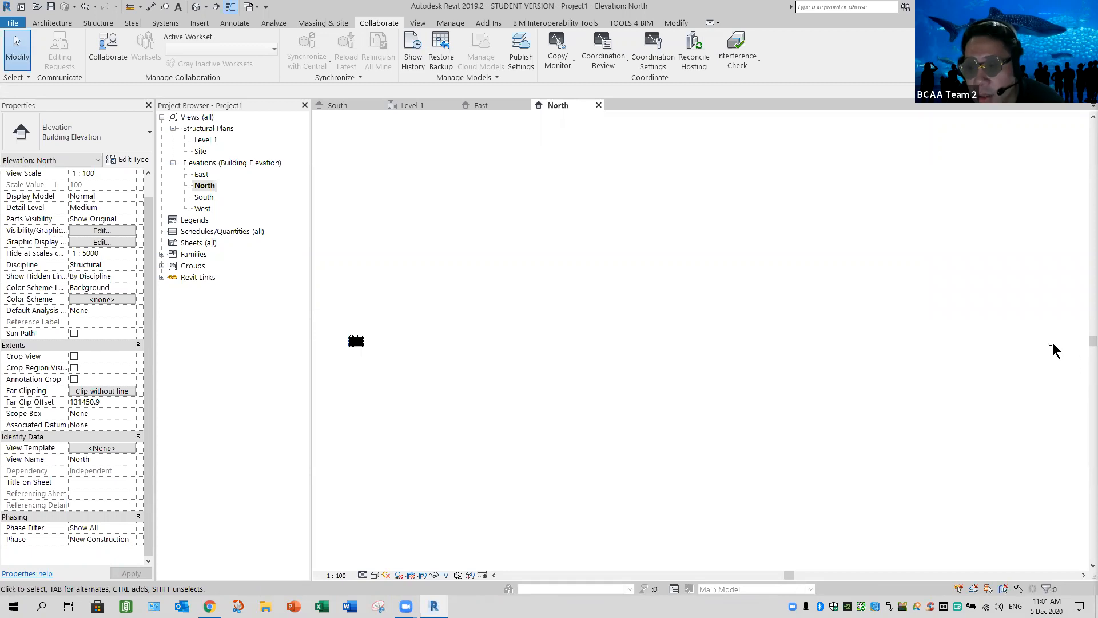
{"action": "middle_click_drag", "start_coordinate": [1032, 354], "coordinate": [980, 350]}
{"action": "scroll", "coordinate": [1034, 354], "scroll_direction": "up", "scroll_amount": 2}
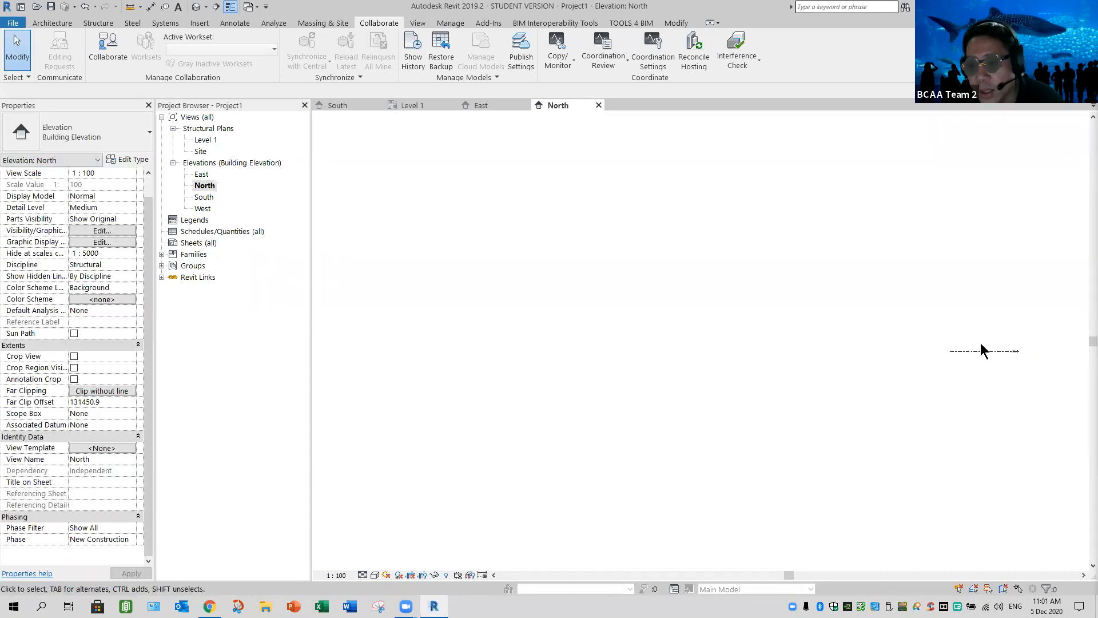
{"action": "scroll", "coordinate": [980, 344], "scroll_direction": "up", "scroll_amount": 2}
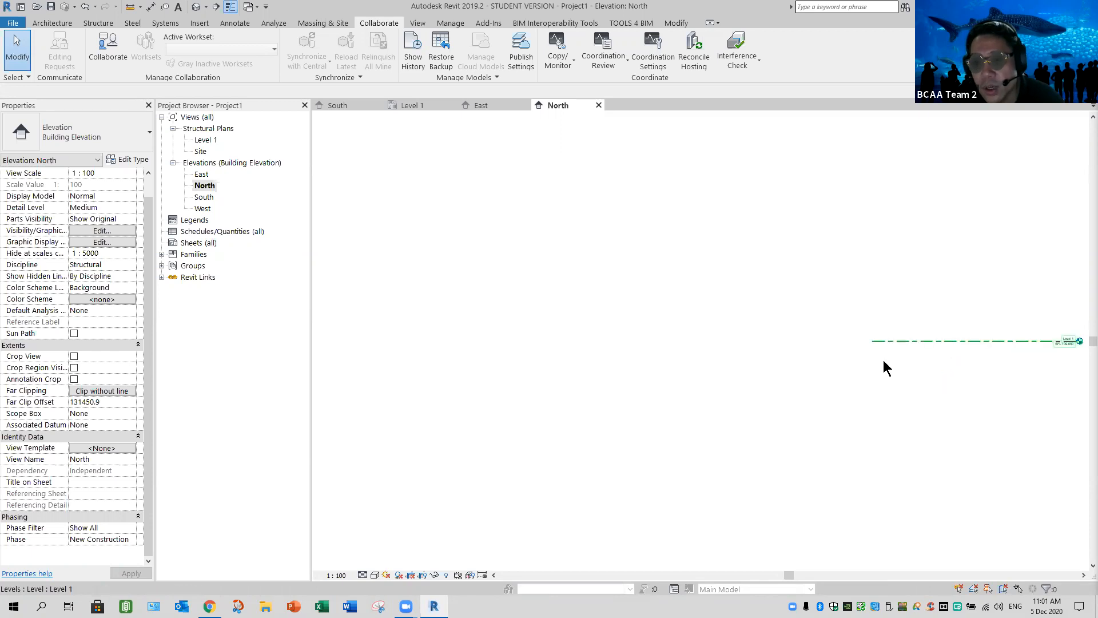
{"action": "left_click", "coordinate": [873, 344]}
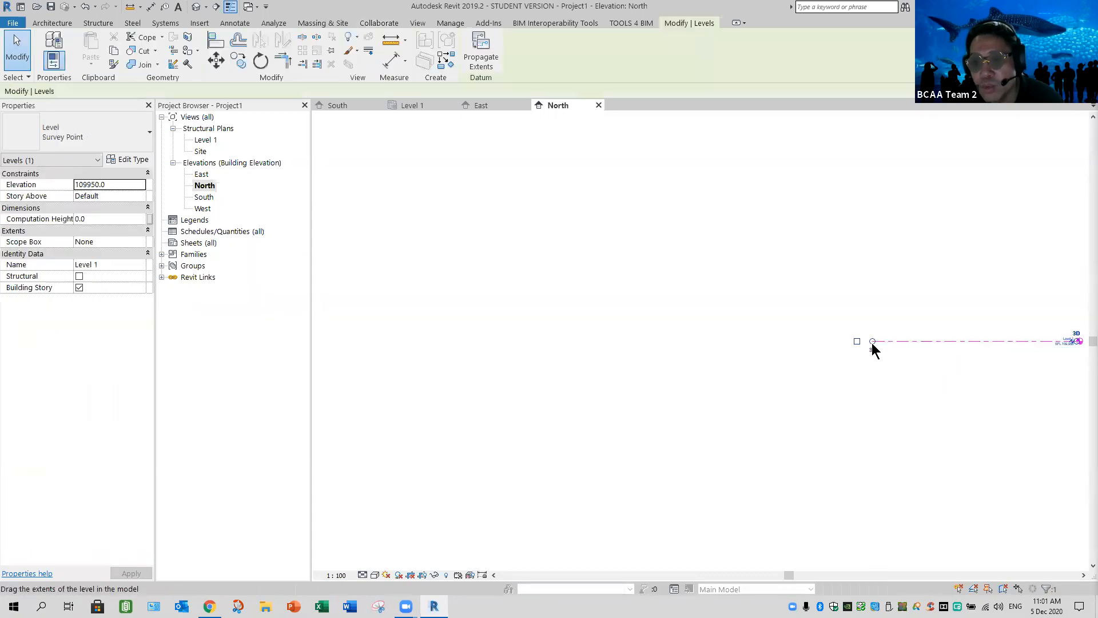
{"action": "middle_click_drag", "start_coordinate": [1059, 352], "coordinate": [874, 369]}
{"action": "scroll", "coordinate": [887, 362], "scroll_direction": "up", "scroll_amount": 3}
{"action": "scroll", "coordinate": [909, 343], "scroll_direction": "up", "scroll_amount": 3}
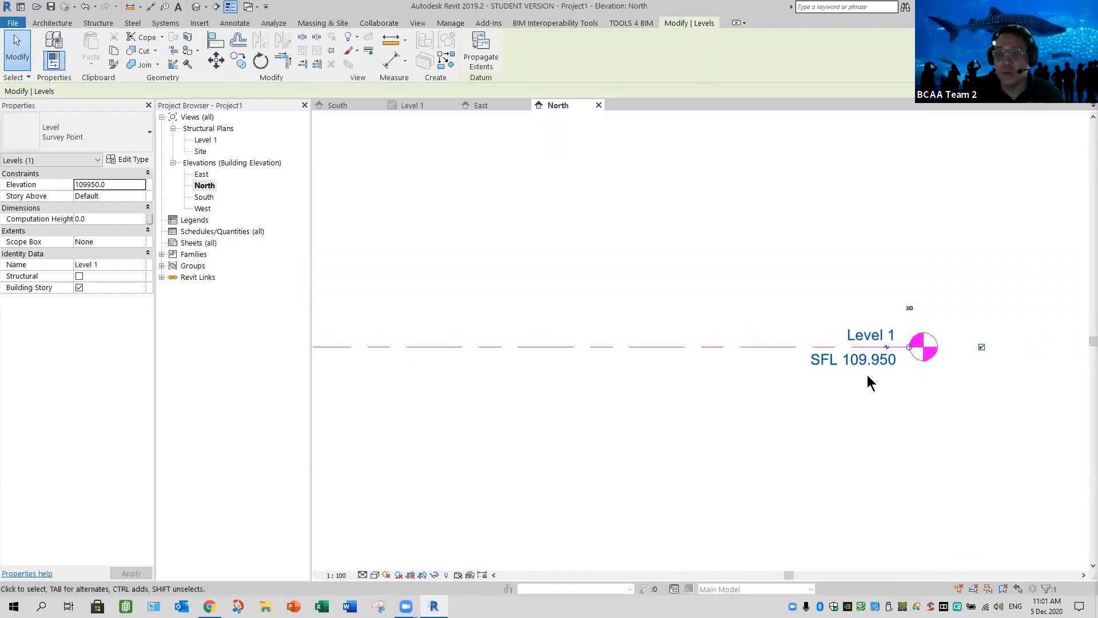
{"action": "scroll", "coordinate": [532, 436], "scroll_direction": "down", "scroll_amount": 5}
{"action": "middle_click_drag", "start_coordinate": [536, 440], "coordinate": [918, 419]}
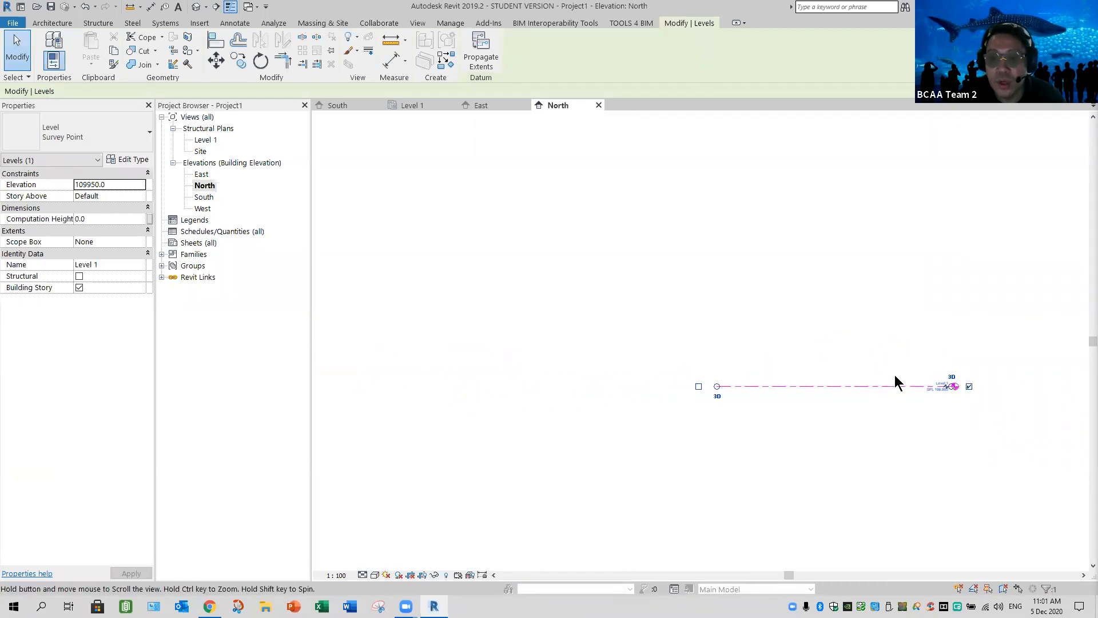
Shift the Level 1 line by hand toward the linked building in the North elevation
{"action": "left_click_drag", "start_coordinate": [897, 369], "coordinate": [846, 403]}
{"action": "middle_click_drag", "start_coordinate": [1060, 367], "coordinate": [878, 370]}
{"action": "left_click_drag", "start_coordinate": [878, 371], "coordinate": [446, 429]}
{"action": "scroll", "coordinate": [490, 401], "scroll_direction": "up", "scroll_amount": 3}
{"action": "middle_click_drag", "start_coordinate": [490, 401], "coordinate": [815, 414]}
{"action": "middle_click_drag", "start_coordinate": [725, 400], "coordinate": [698, 429]}
{"action": "scroll", "coordinate": [662, 447], "scroll_direction": "down", "scroll_amount": 5}
{"action": "scroll", "coordinate": [652, 455], "scroll_direction": "down", "scroll_amount": 6}
{"action": "mouse_move", "coordinate": [843, 419]}
{"action": "middle_mouse_down"}
{"action": "mouse_move", "coordinate": [1046, 394]}
{"action": "mouse_move", "coordinate": [1049, 372]}
{"action": "middle_mouse_up"}
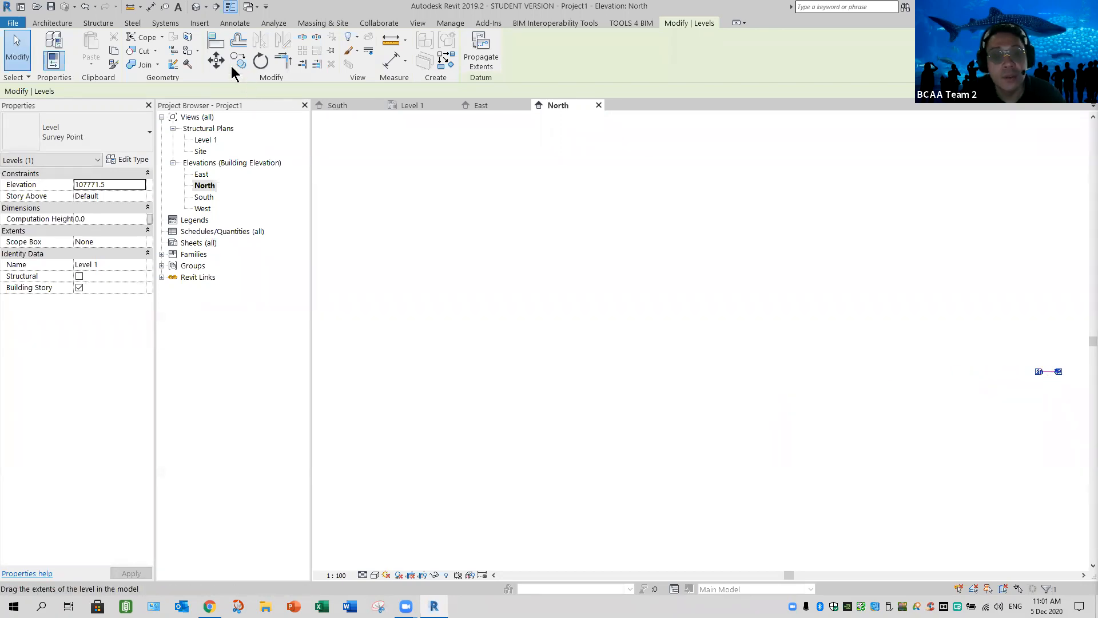
Bring Level 1 part of the way toward the linked building with the Move tool
{"action": "key", "text": "m"}
{"action": "key", "text": "v"}
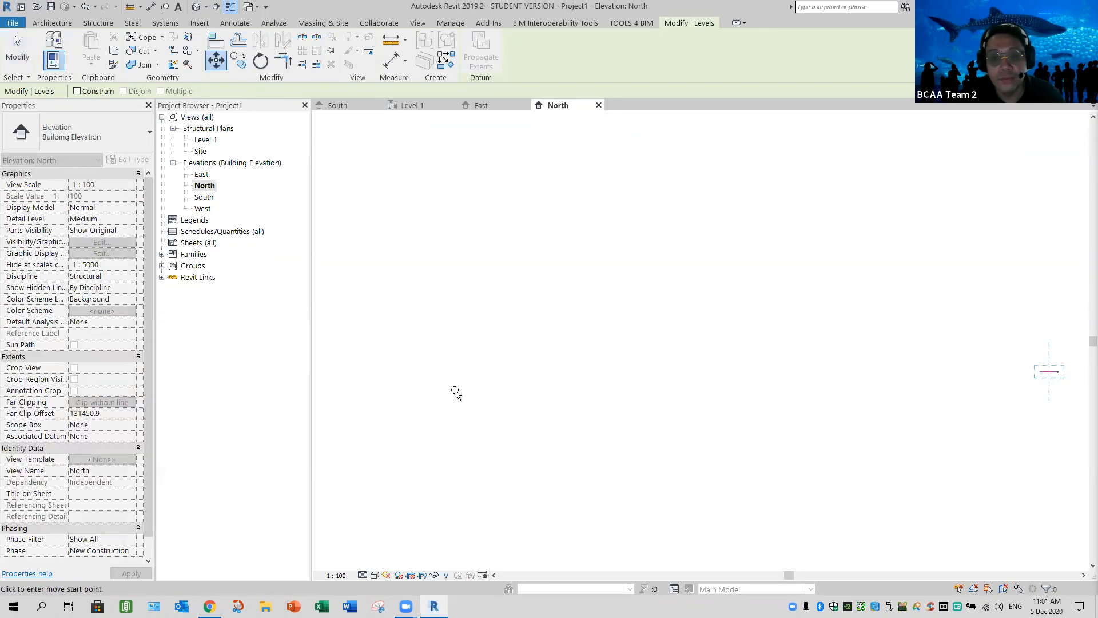
{"action": "left_click", "coordinate": [1041, 392]}
{"action": "middle_click_drag", "start_coordinate": [376, 412], "coordinate": [613, 399]}
{"action": "middle_click_drag", "start_coordinate": [725, 384], "coordinate": [1005, 390]}
{"action": "left_click", "coordinate": [372, 411]}
{"action": "mouse_move", "coordinate": [377, 411]}
{"action": "middle_mouse_down"}
{"action": "mouse_move", "coordinate": [936, 407]}
{"action": "mouse_move", "coordinate": [854, 430]}
{"action": "mouse_move", "coordinate": [870, 441]}
{"action": "middle_mouse_up"}
{"action": "scroll", "coordinate": [854, 430], "scroll_direction": "down", "scroll_amount": 3}
{"action": "scroll", "coordinate": [791, 444], "scroll_direction": "down", "scroll_amount": 3}
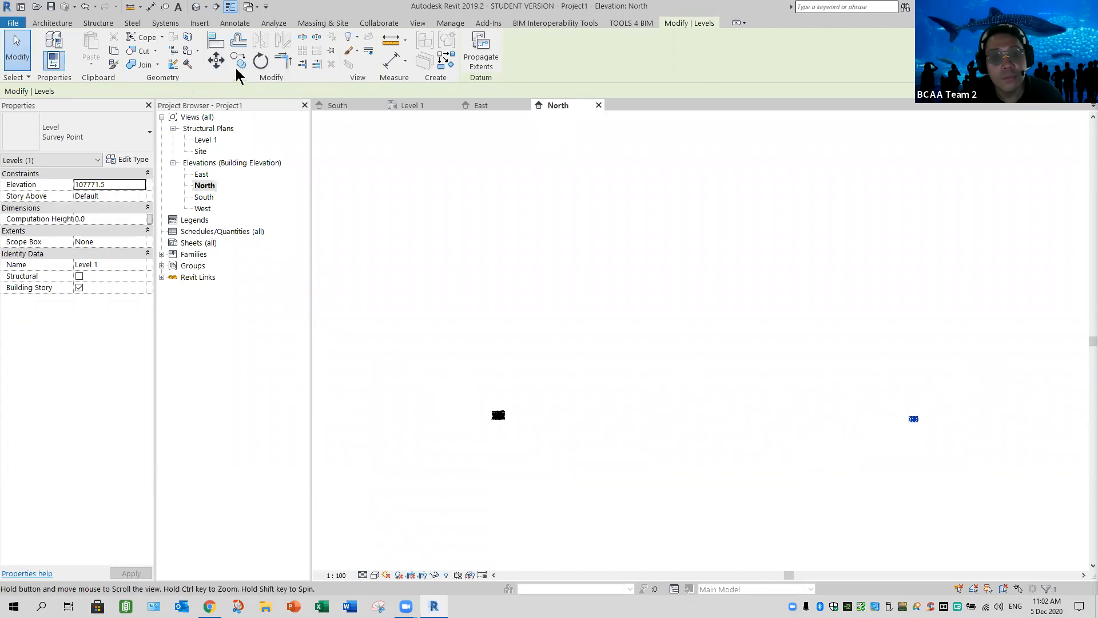
Move Level 1 across the remaining distance so it sits just beside the linked building
{"action": "left_click", "coordinate": [216, 60]}
{"action": "left_click", "coordinate": [927, 418]}
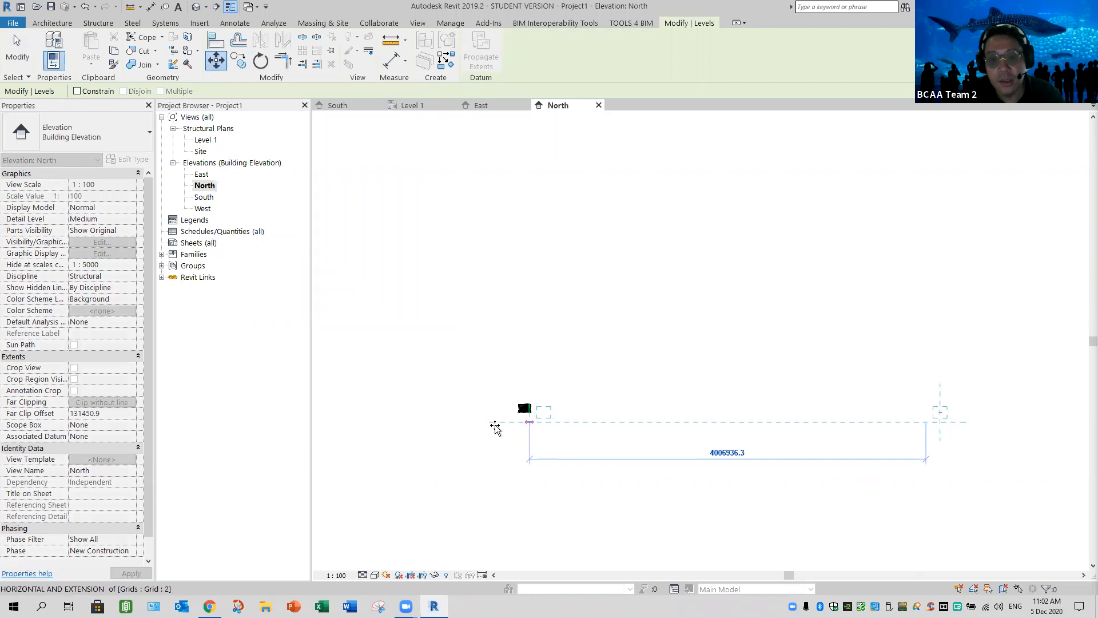
{"action": "left_click", "coordinate": [518, 449]}
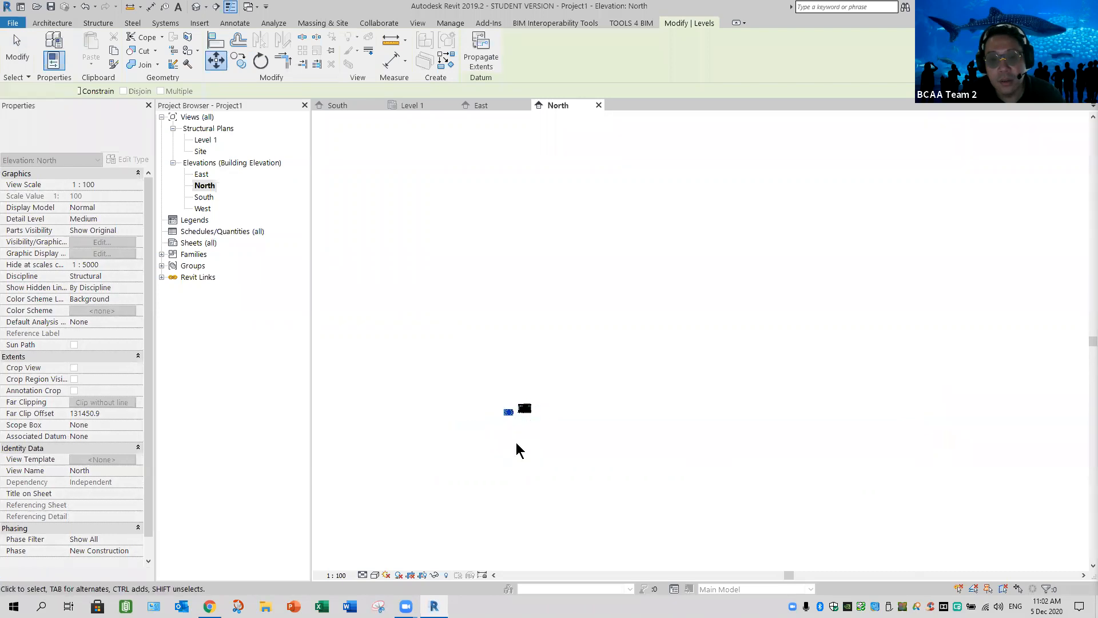
{"action": "scroll", "coordinate": [536, 417], "scroll_direction": "up", "scroll_amount": 8}
{"action": "middle_click_drag", "start_coordinate": [510, 348], "coordinate": [429, 392]}
{"action": "scroll", "coordinate": [430, 391], "scroll_direction": "up", "scroll_amount": 2}
{"action": "left_click_drag", "start_coordinate": [436, 373], "coordinate": [428, 378]}
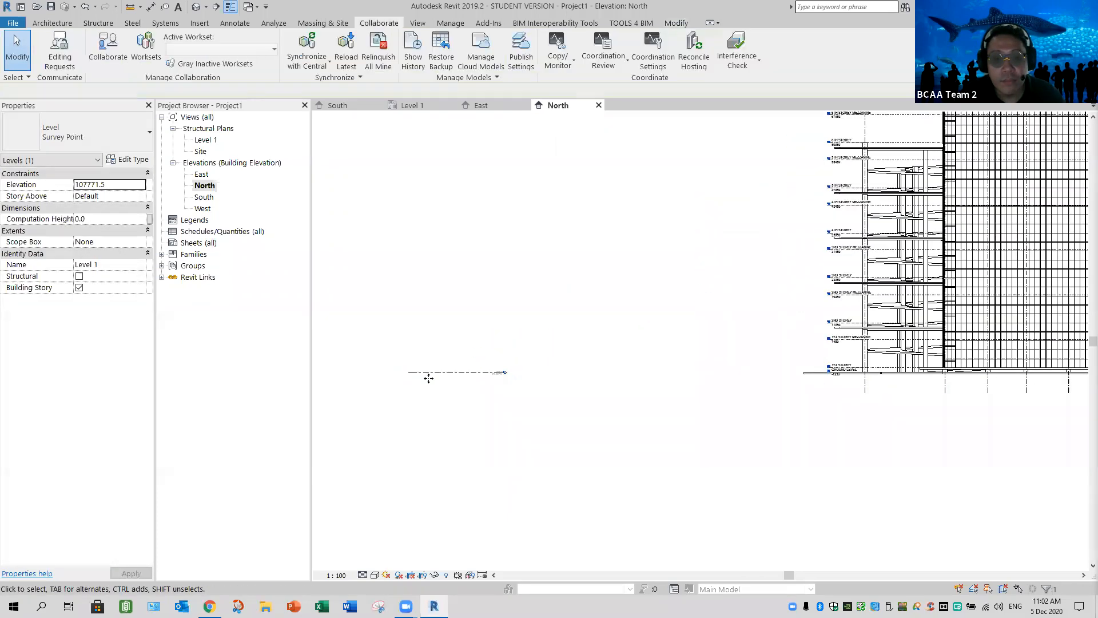
Show the level head at Level 1's left end and place the line beside the linked building's ground level
{"action": "left_click", "coordinate": [404, 372]}
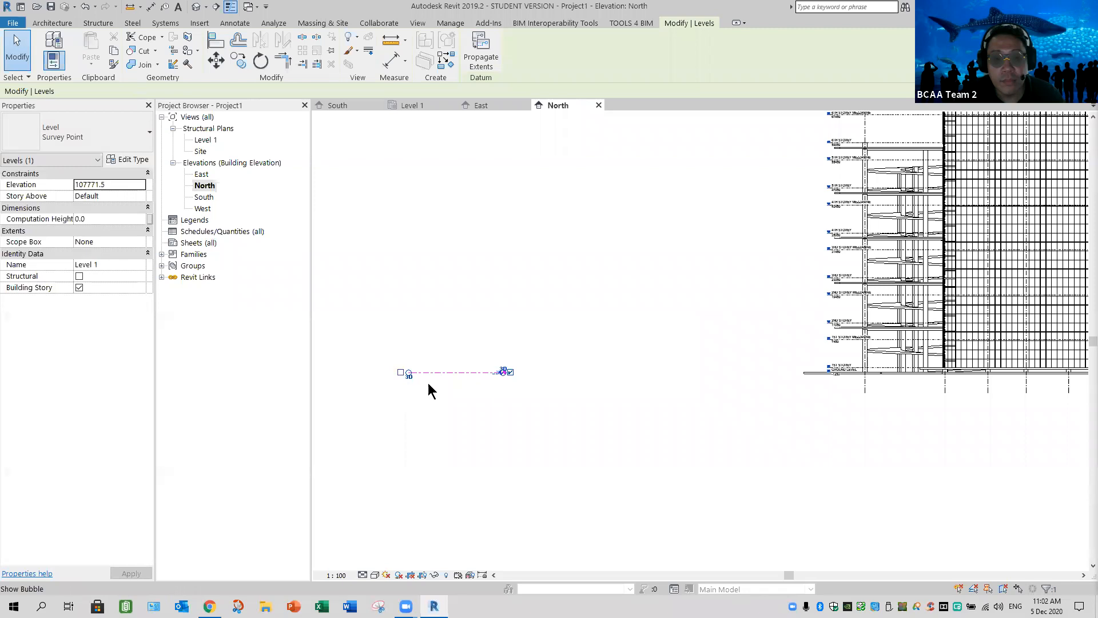
{"action": "left_click_drag", "start_coordinate": [462, 372], "coordinate": [767, 372]}
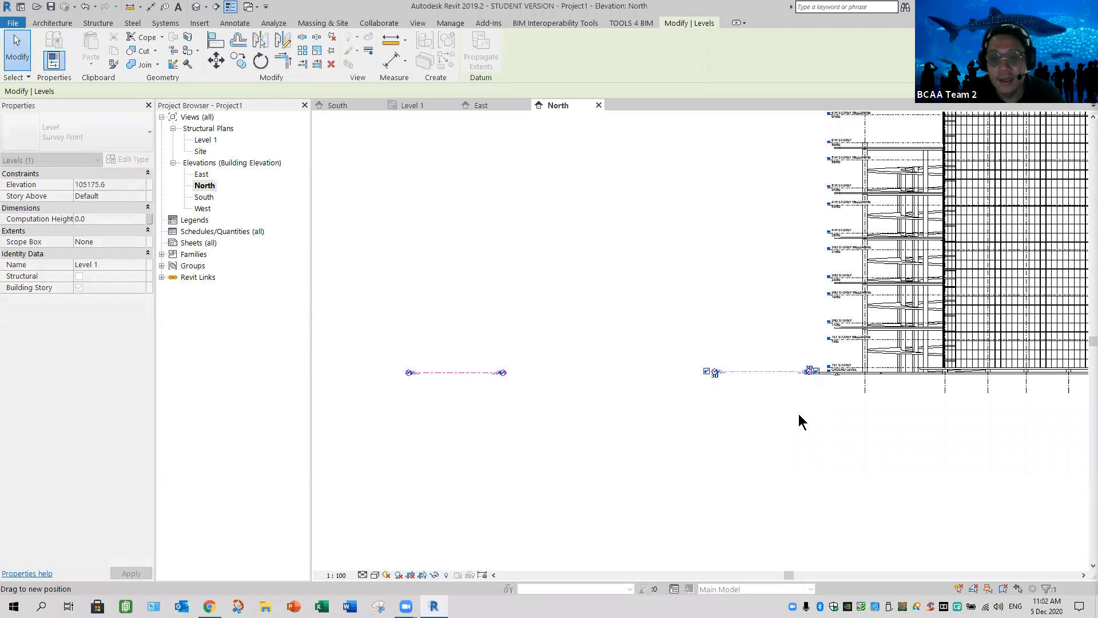
{"action": "left_click", "coordinate": [802, 393]}
{"action": "scroll", "coordinate": [796, 392], "scroll_direction": "up", "scroll_amount": 2}
{"action": "middle_click_drag", "start_coordinate": [710, 369], "coordinate": [860, 440]}
{"action": "scroll", "coordinate": [829, 425], "scroll_direction": "down", "scroll_amount": 2}
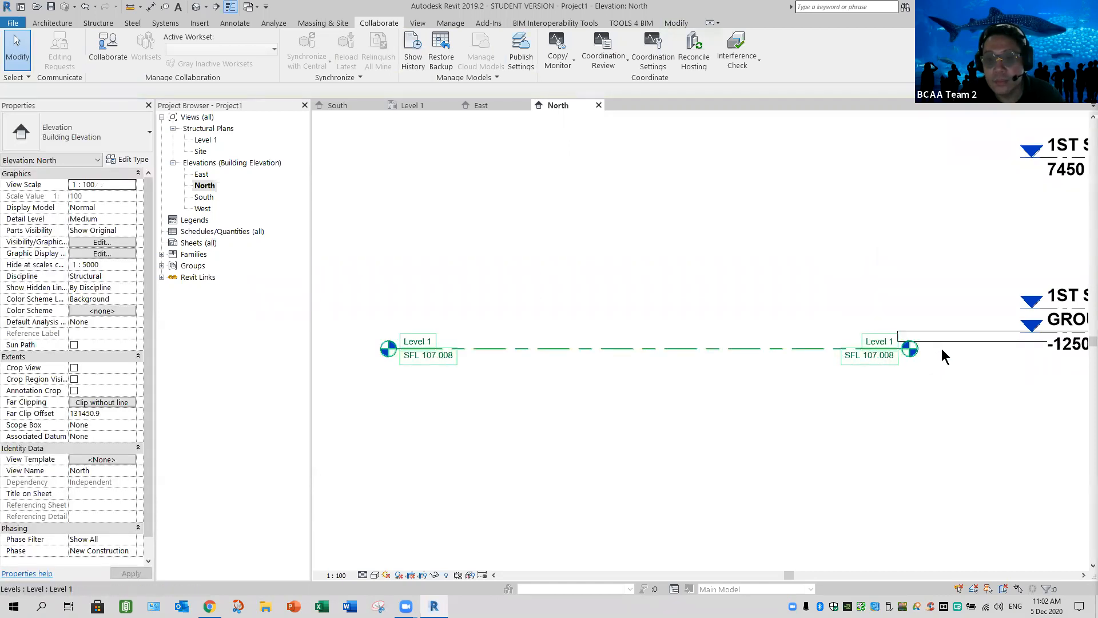
Hide the level head at Level 1's right end
{"action": "left_click", "coordinate": [909, 348]}
{"action": "left_click", "coordinate": [941, 348]}
{"action": "left_click", "coordinate": [547, 399]}
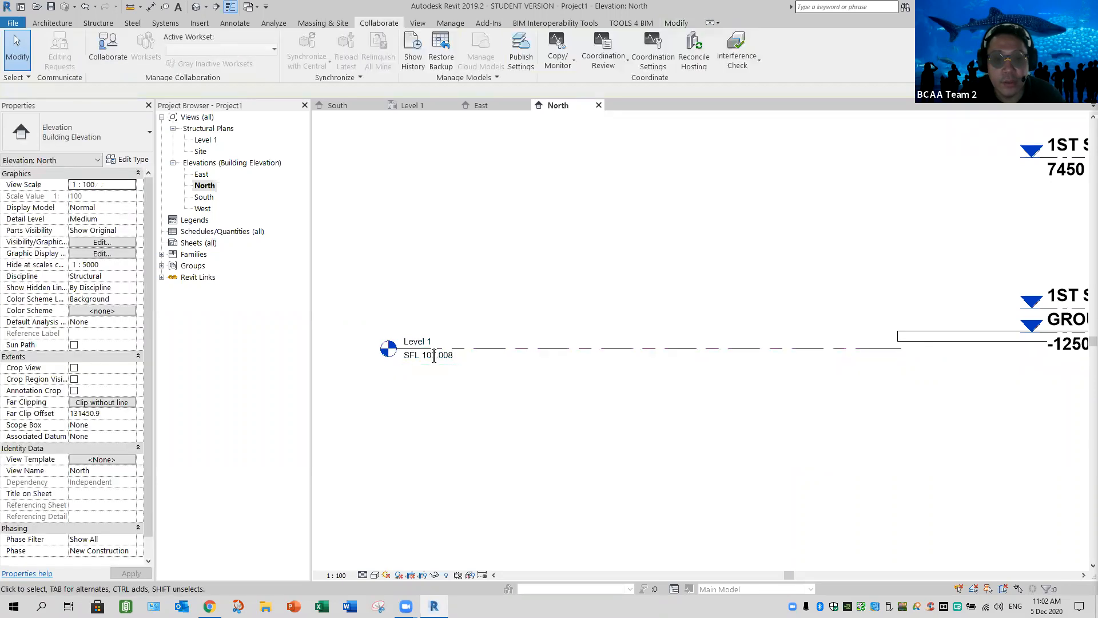
Set Level 1's elevation to 109.950
{"action": "double_click", "coordinate": [434, 356]}
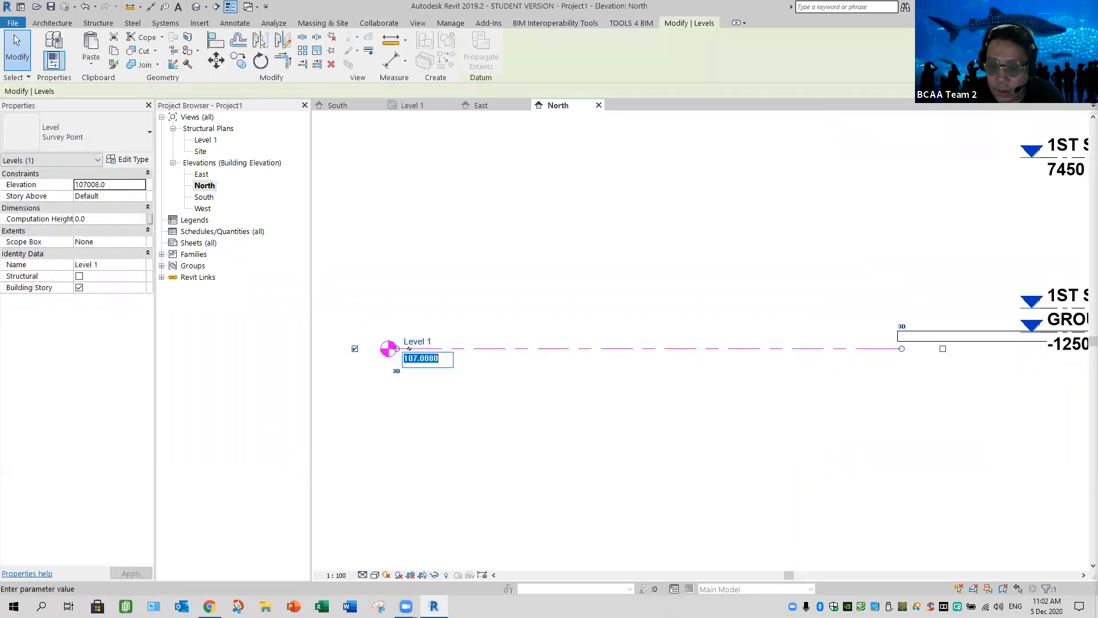
{"action": "type", "text": "109."}
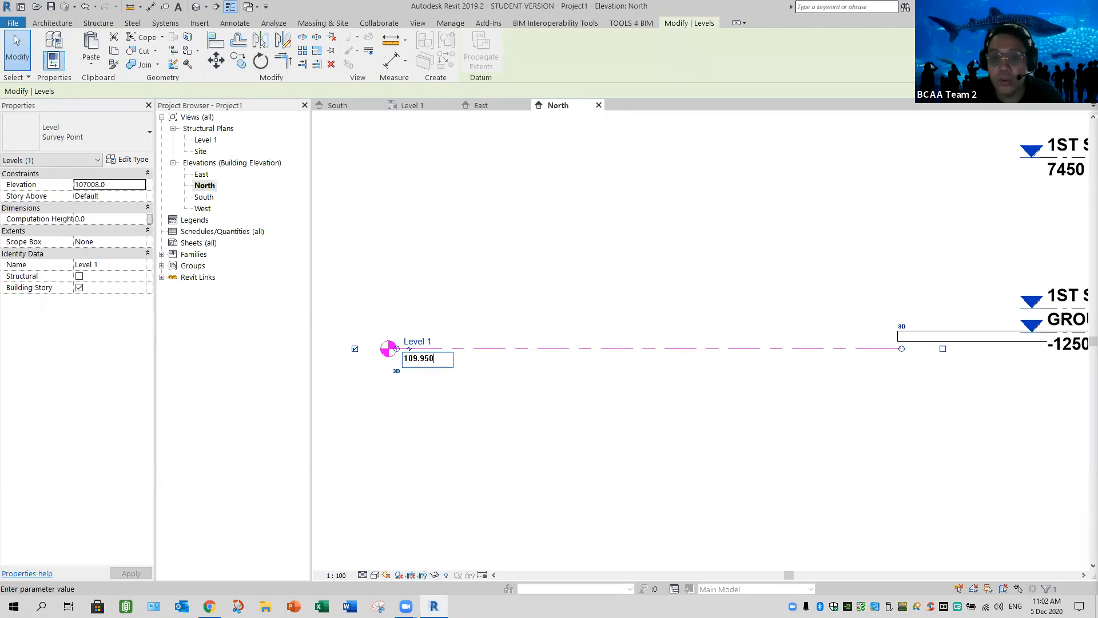
{"action": "type", "text": "950"}
{"action": "key", "text": "Return"}
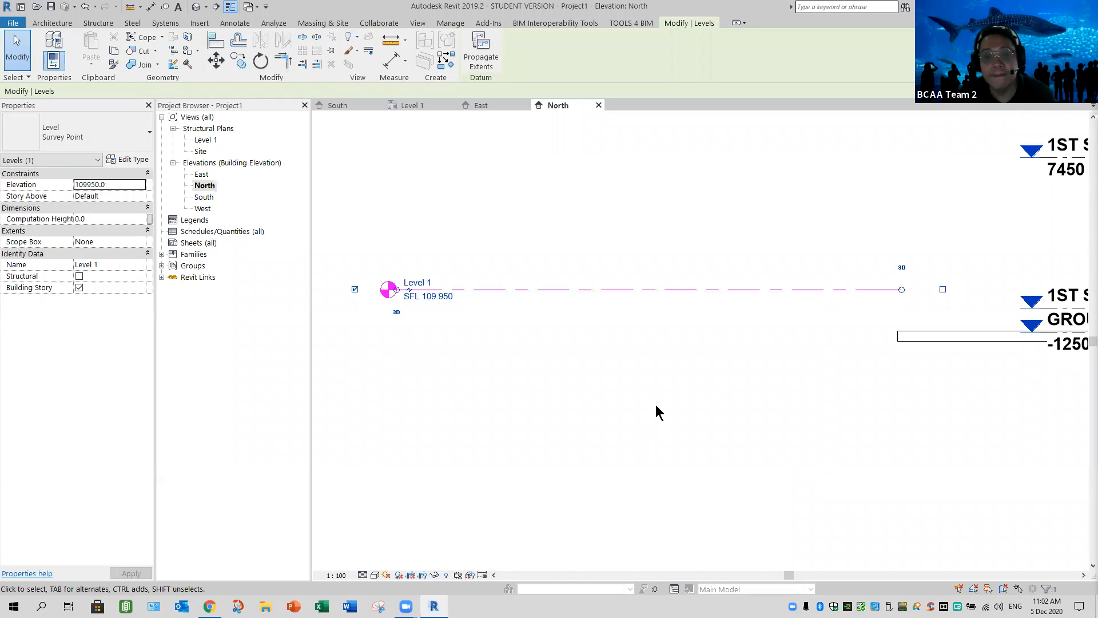
{"action": "left_click", "coordinate": [415, 309]}
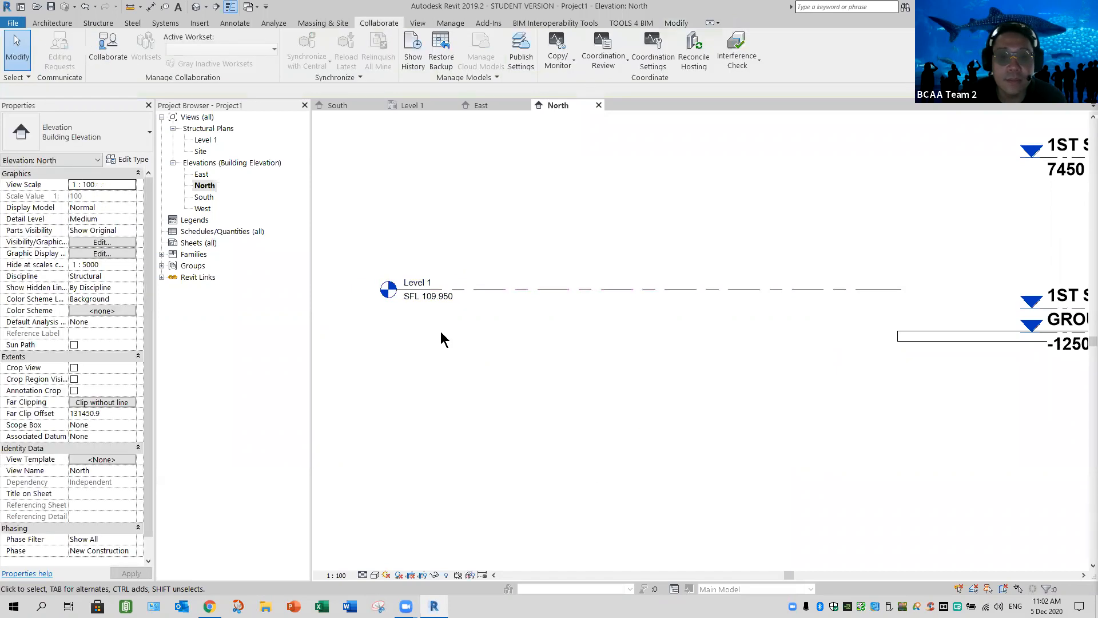
Extend Level 1's right end across the linked building until it aligns with the ends of the linked level lines
{"action": "scroll", "coordinate": [788, 441], "scroll_direction": "down", "scroll_amount": 1}
{"action": "middle_click_drag", "start_coordinate": [789, 441], "coordinate": [678, 457]}
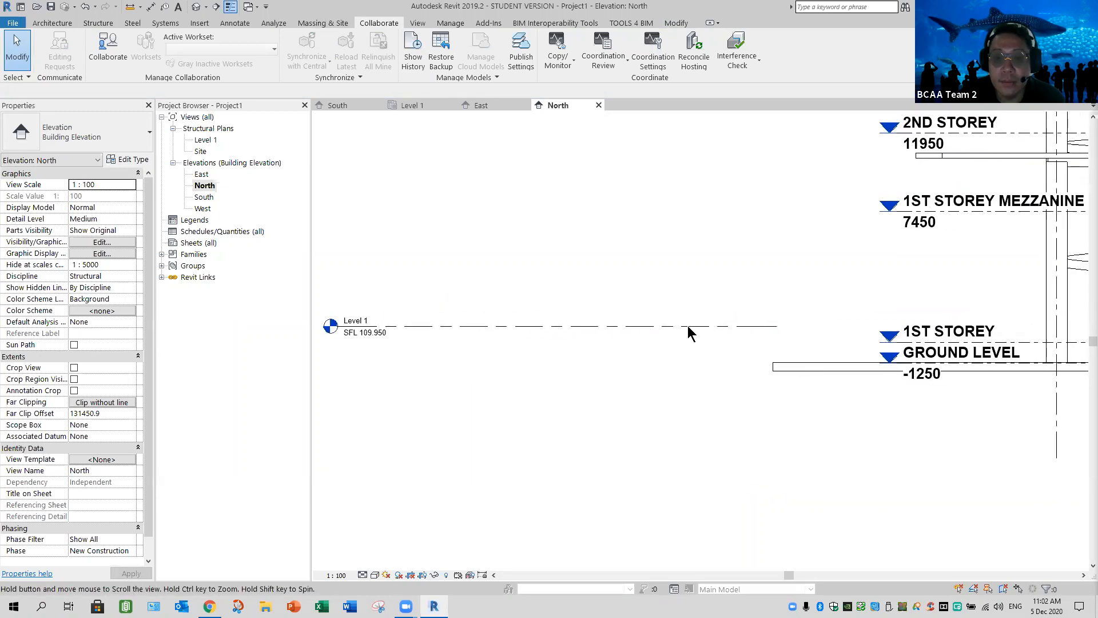
{"action": "left_click", "coordinate": [688, 326]}
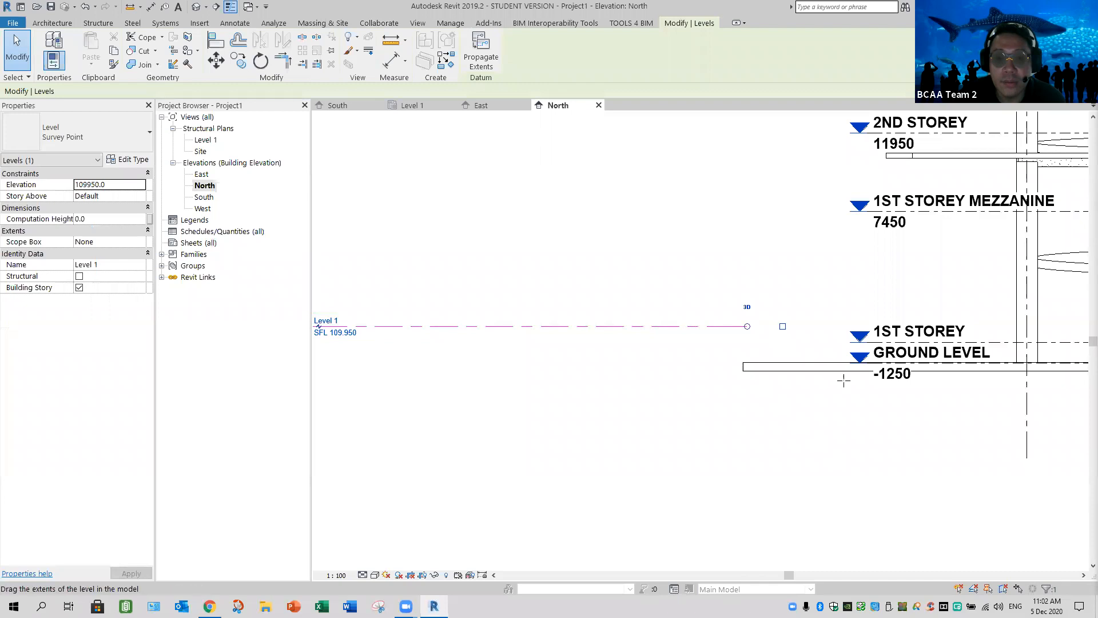
{"action": "left_click_drag", "start_coordinate": [941, 428], "coordinate": [1030, 459]}
{"action": "middle_click_drag", "start_coordinate": [1032, 515], "coordinate": [405, 529]}
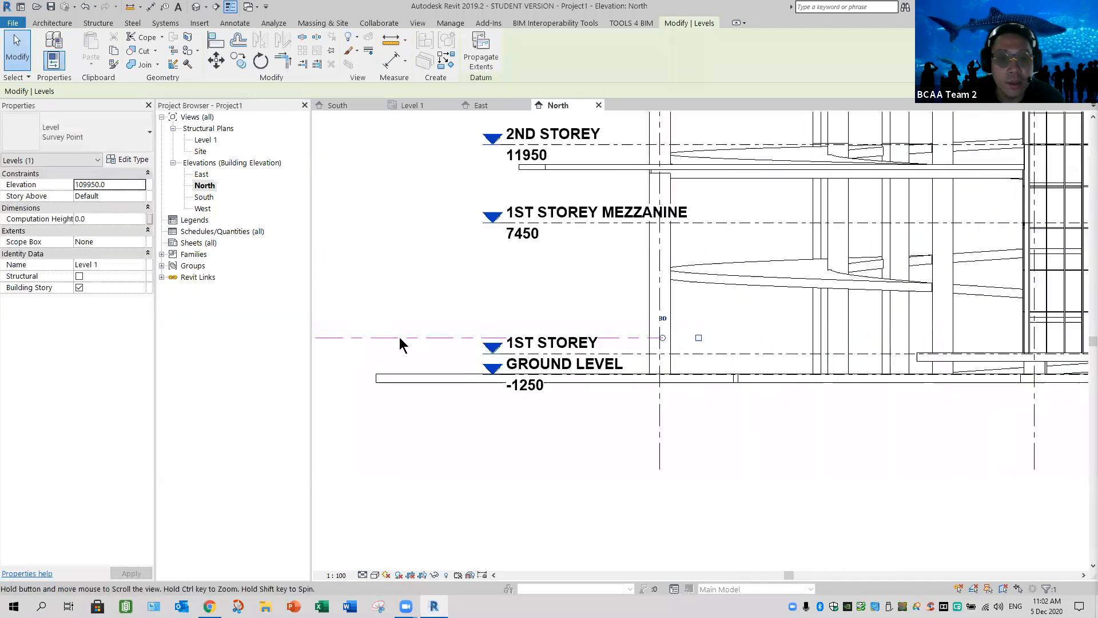
{"action": "left_click_drag", "start_coordinate": [1019, 467], "coordinate": [1019, 468]}
{"action": "middle_click_drag", "start_coordinate": [1016, 471], "coordinate": [344, 496]}
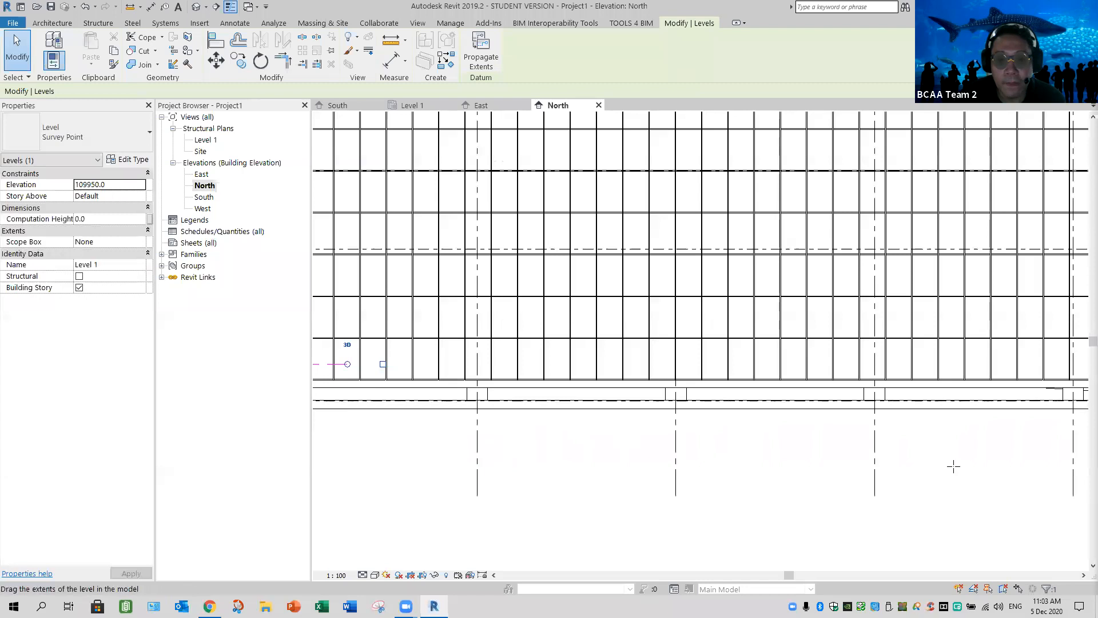
{"action": "left_click_drag", "start_coordinate": [1047, 458], "coordinate": [1047, 459]}
{"action": "middle_click_drag", "start_coordinate": [1047, 460], "coordinate": [350, 473]}
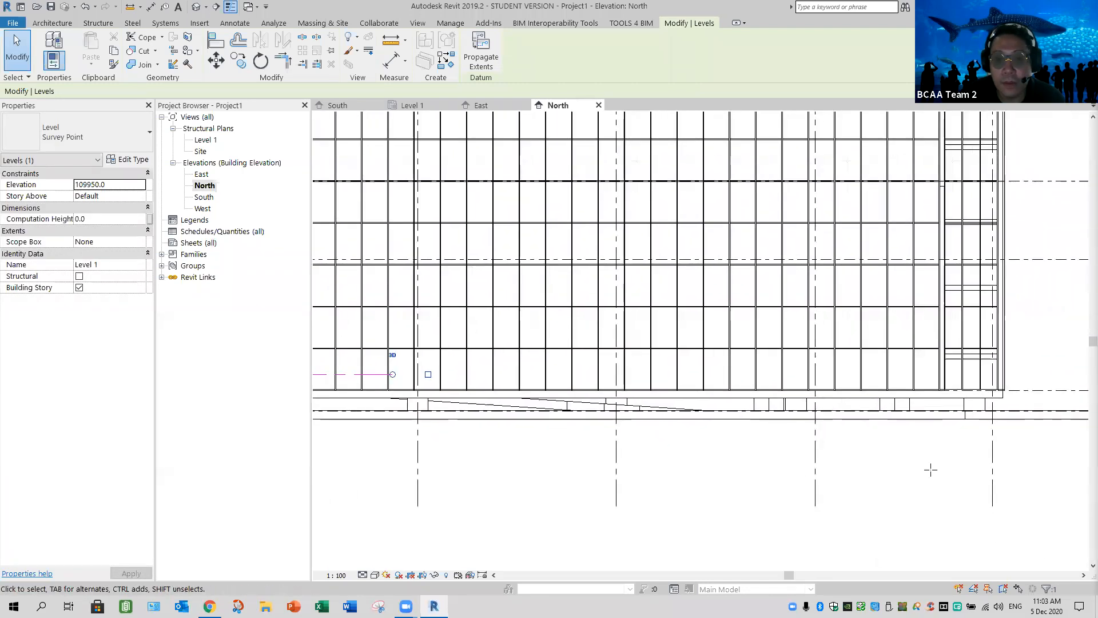
{"action": "middle_click_drag", "start_coordinate": [1038, 466], "coordinate": [509, 410]}
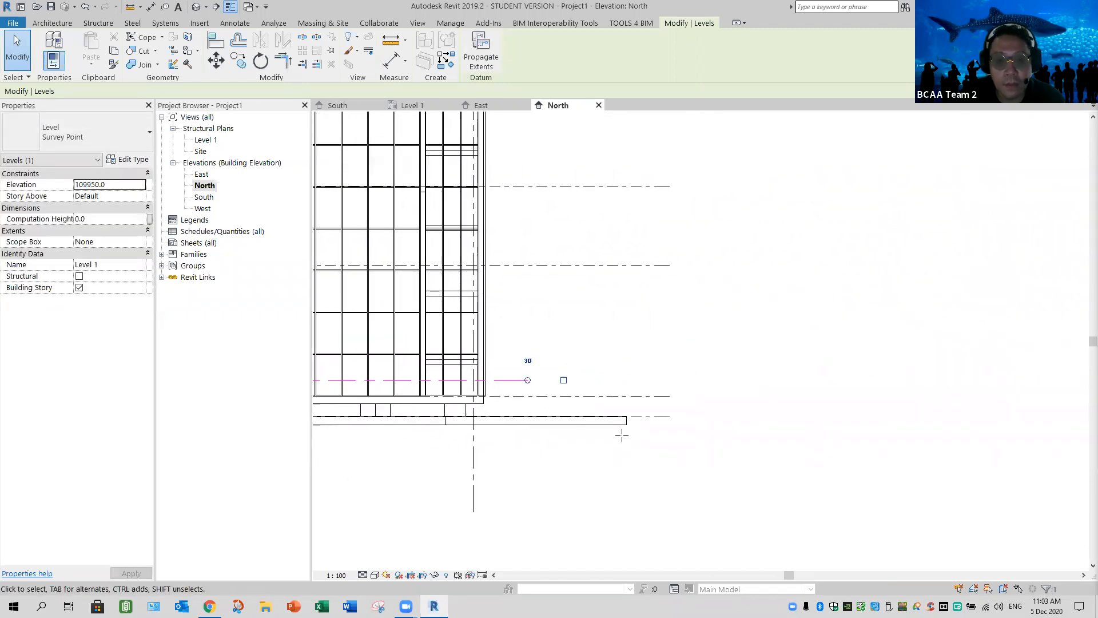
{"action": "left_click_drag", "start_coordinate": [667, 450], "coordinate": [683, 454]}
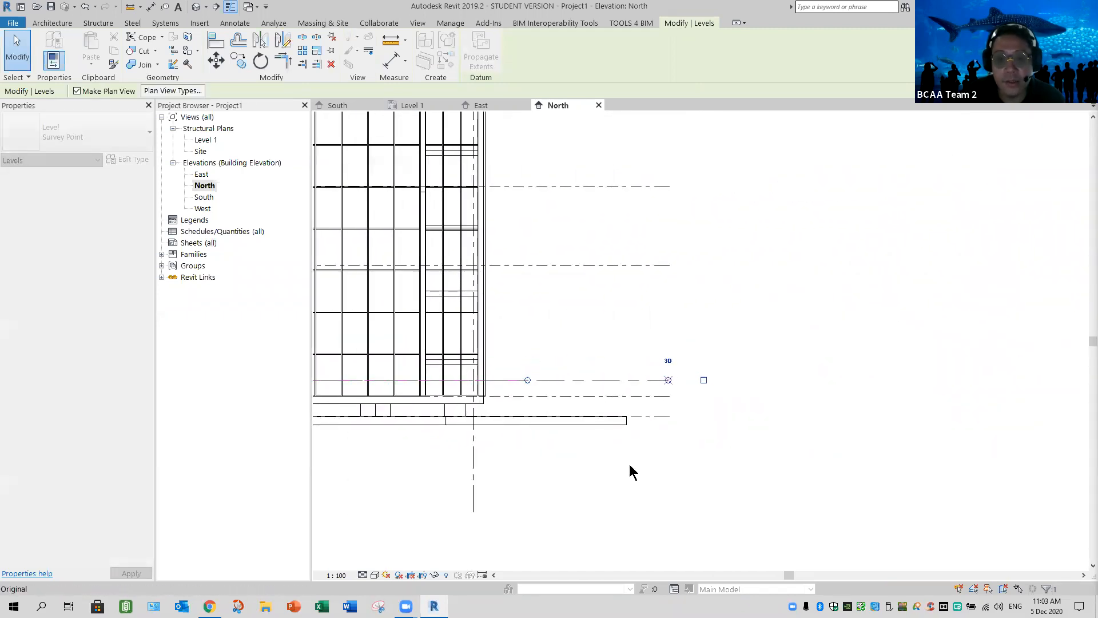
{"action": "left_click", "coordinate": [517, 440]}
Shorten Level 1's left end so its level head sits closer to the linked storey markers
{"action": "scroll", "coordinate": [536, 445], "scroll_direction": "down", "scroll_amount": 2}
{"action": "middle_click_drag", "start_coordinate": [537, 445], "coordinate": [881, 466]}
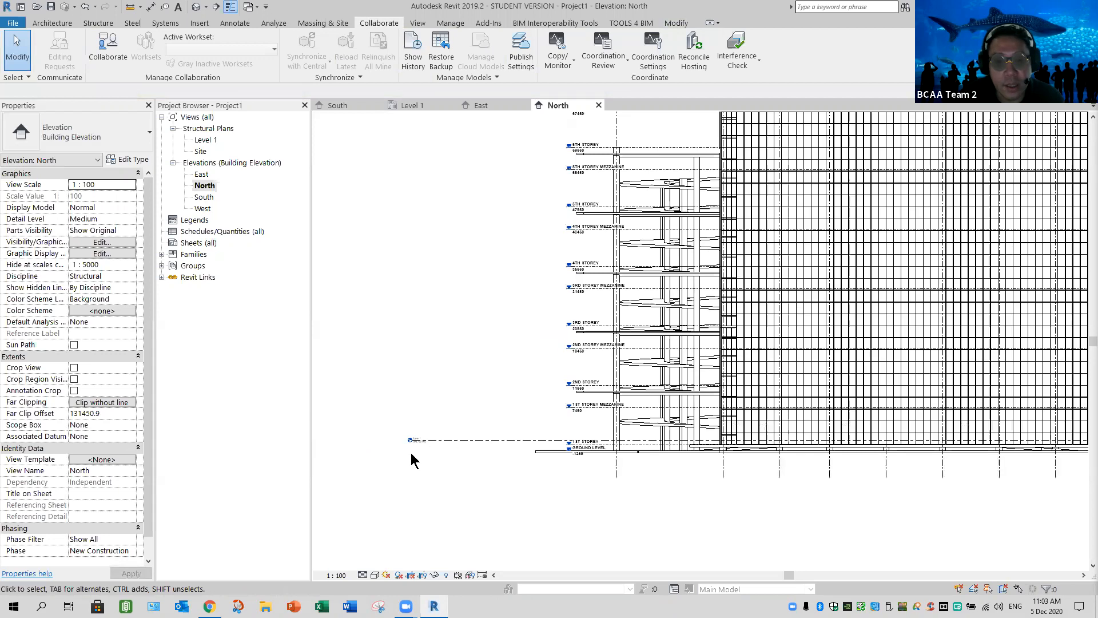
{"action": "left_click", "coordinate": [417, 439]}
{"action": "scroll", "coordinate": [417, 423], "scroll_direction": "up", "scroll_amount": 5}
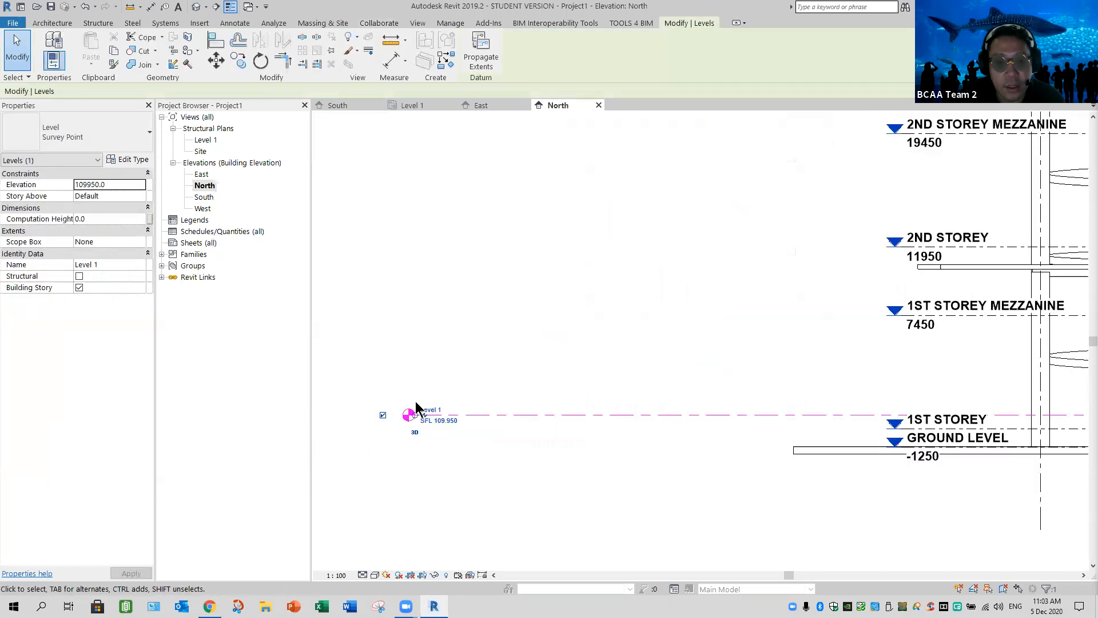
{"action": "left_click_drag", "start_coordinate": [416, 403], "coordinate": [788, 403]}
{"action": "left_click", "coordinate": [823, 482]}
{"action": "scroll", "coordinate": [825, 483], "scroll_direction": "down", "scroll_amount": 3}
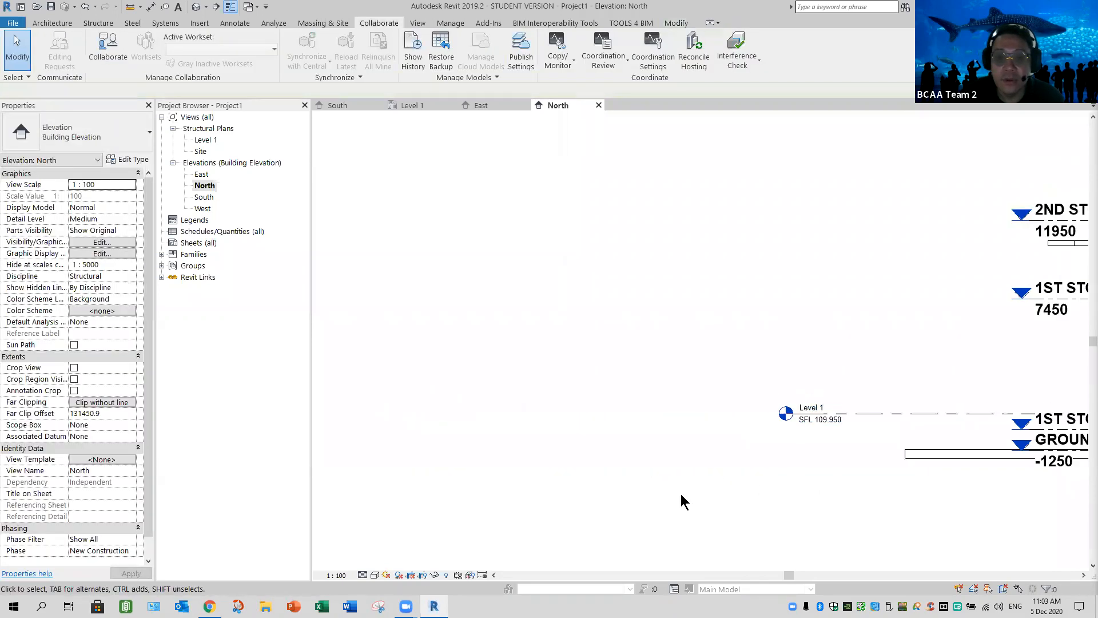
Assign the Structural Building Elevation view template to the North elevation
{"action": "middle_click_drag", "start_coordinate": [559, 480], "coordinate": [317, 445]}
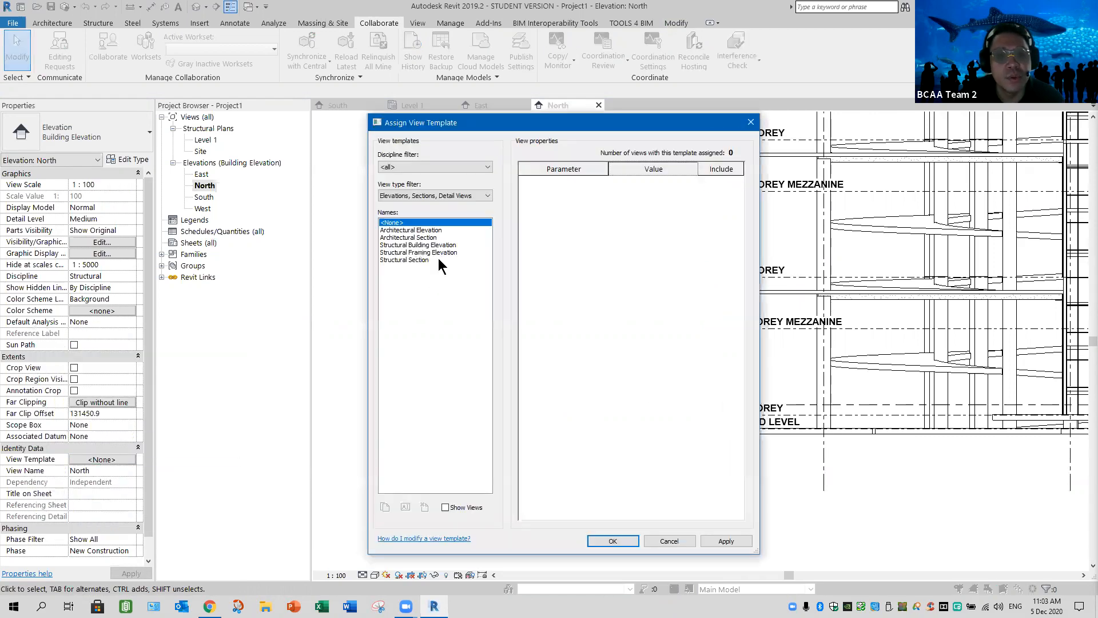
{"action": "left_click", "coordinate": [418, 245]}
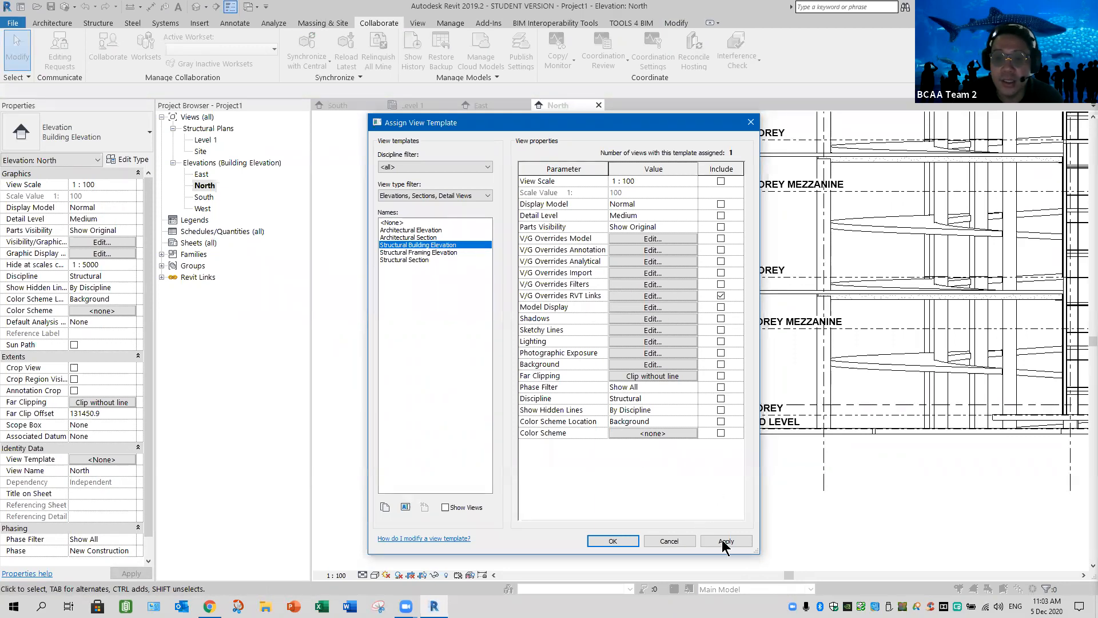
{"action": "left_click", "coordinate": [612, 541]}
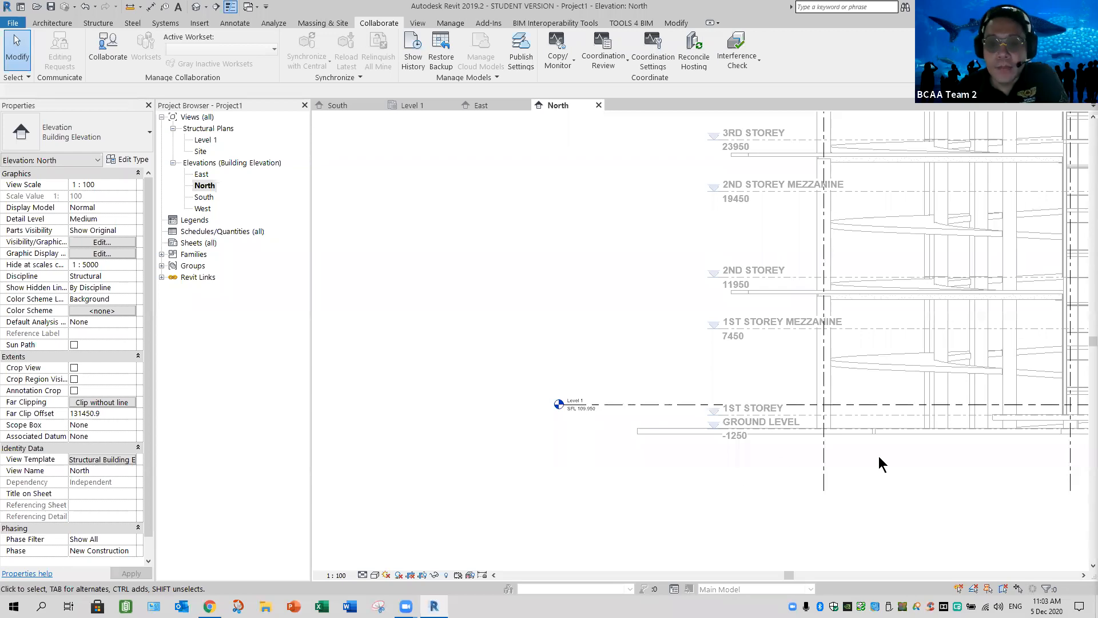
{"action": "scroll", "coordinate": [711, 485], "scroll_direction": "down", "scroll_amount": 3}
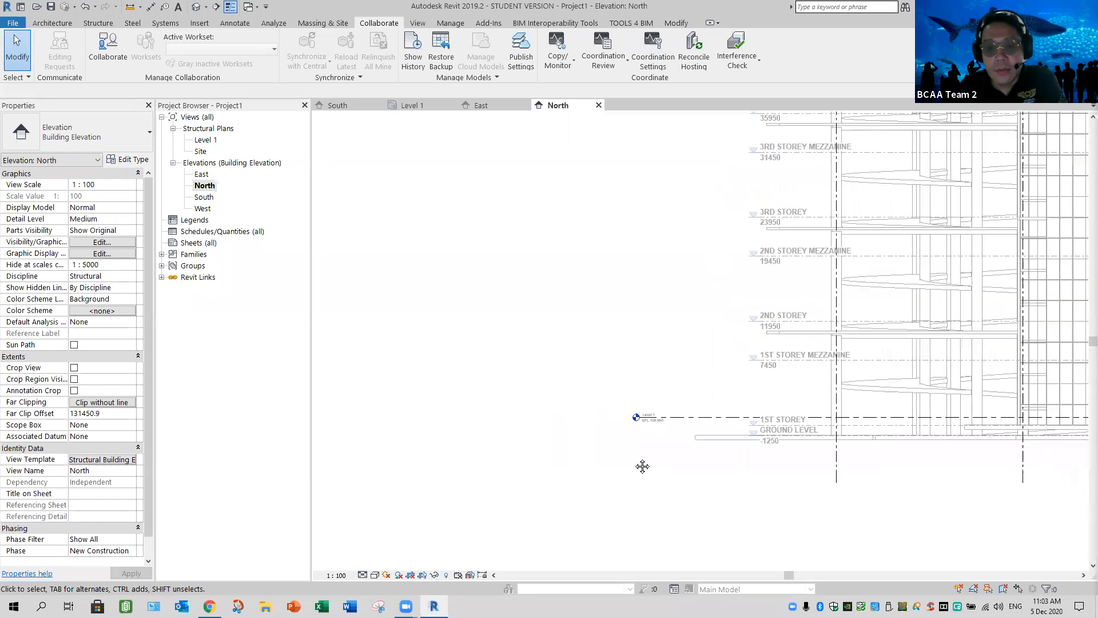
{"action": "middle_click_drag", "start_coordinate": [454, 445], "coordinate": [411, 432]}
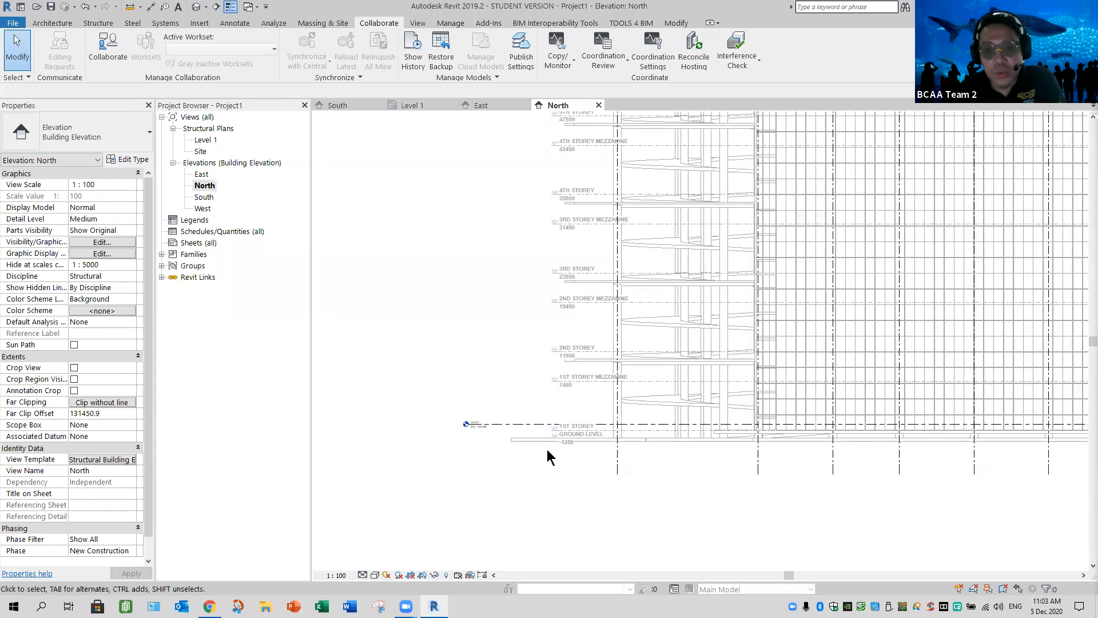
Try to move grid 10 away from the building in the North elevation, then cancel the move
{"action": "scroll", "coordinate": [547, 449], "scroll_direction": "up", "scroll_amount": 3}
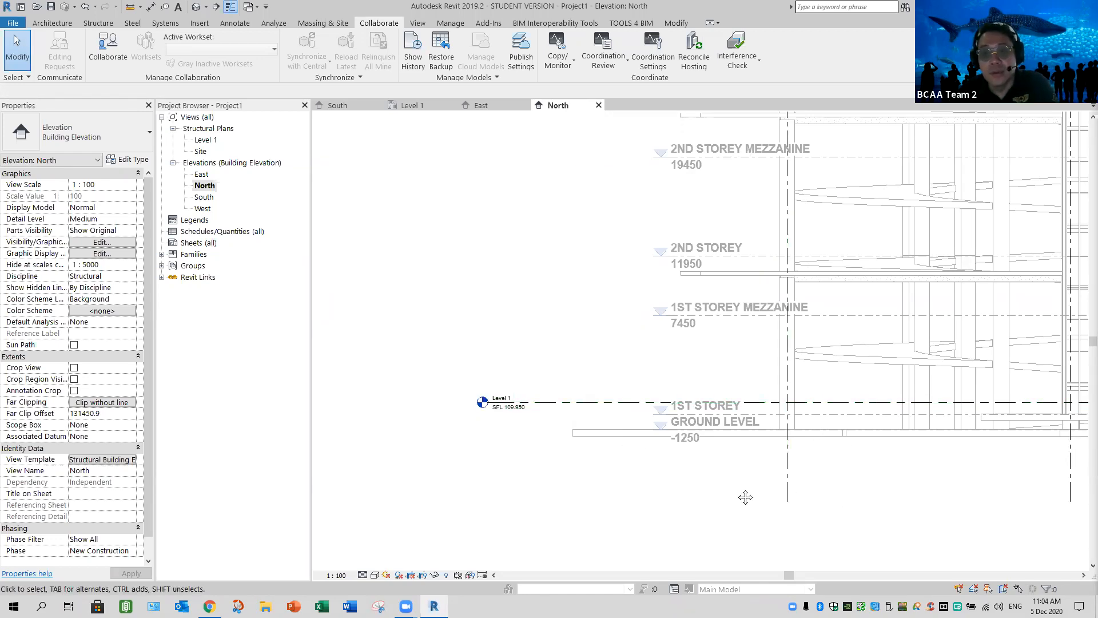
{"action": "scroll", "coordinate": [731, 362], "scroll_direction": "down", "scroll_amount": 3}
{"action": "middle_click_drag", "start_coordinate": [744, 328], "coordinate": [712, 372]}
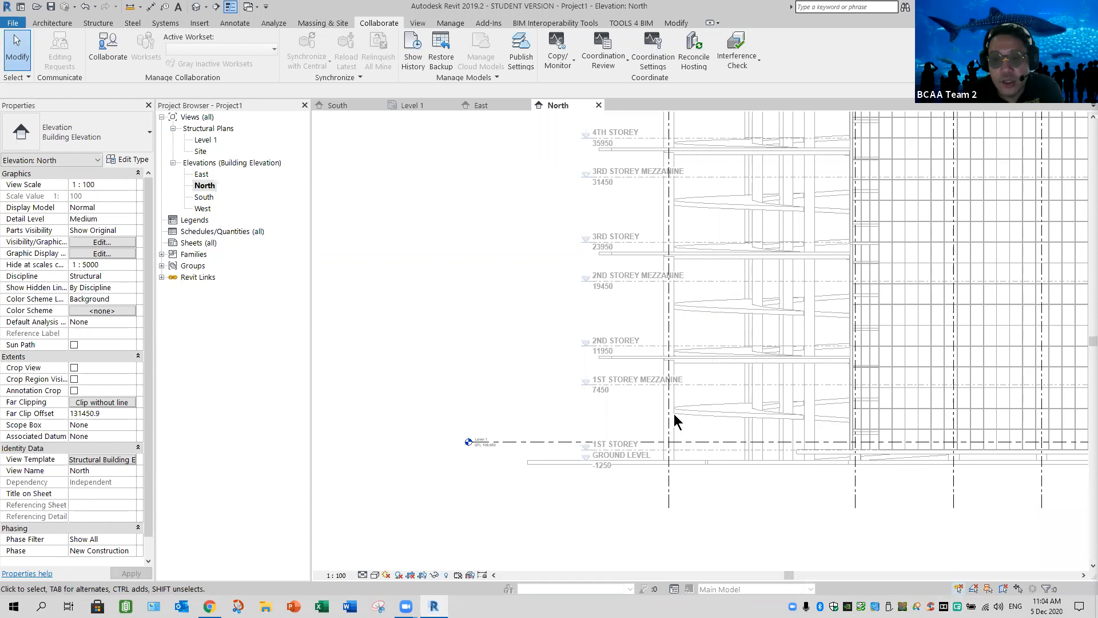
{"action": "left_click", "coordinate": [669, 480]}
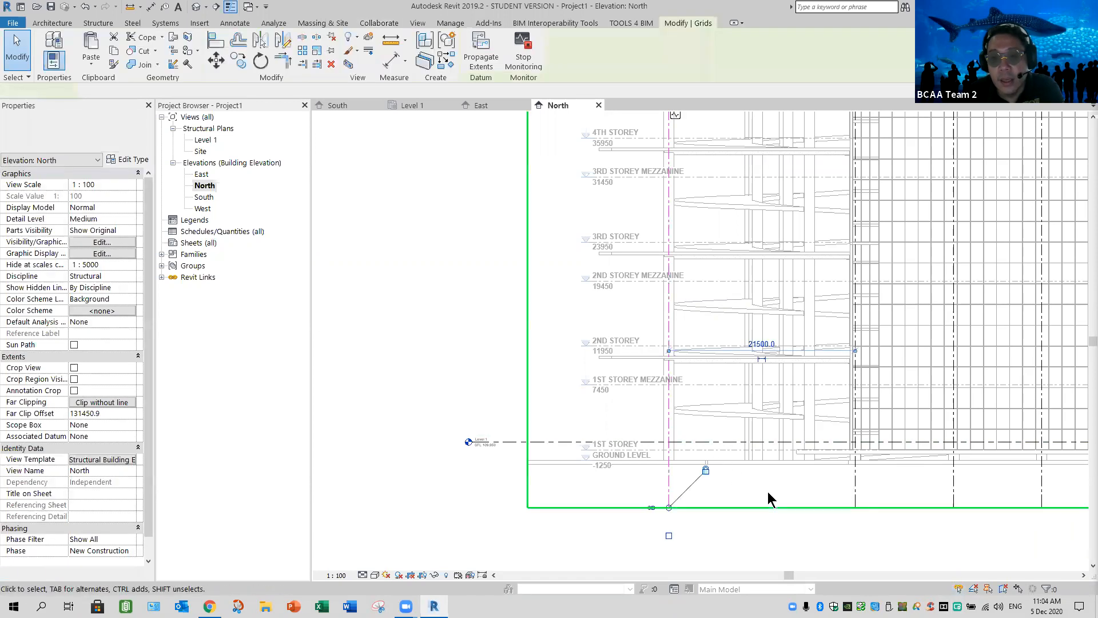
{"action": "scroll", "coordinate": [720, 386], "scroll_direction": "down", "scroll_amount": 4}
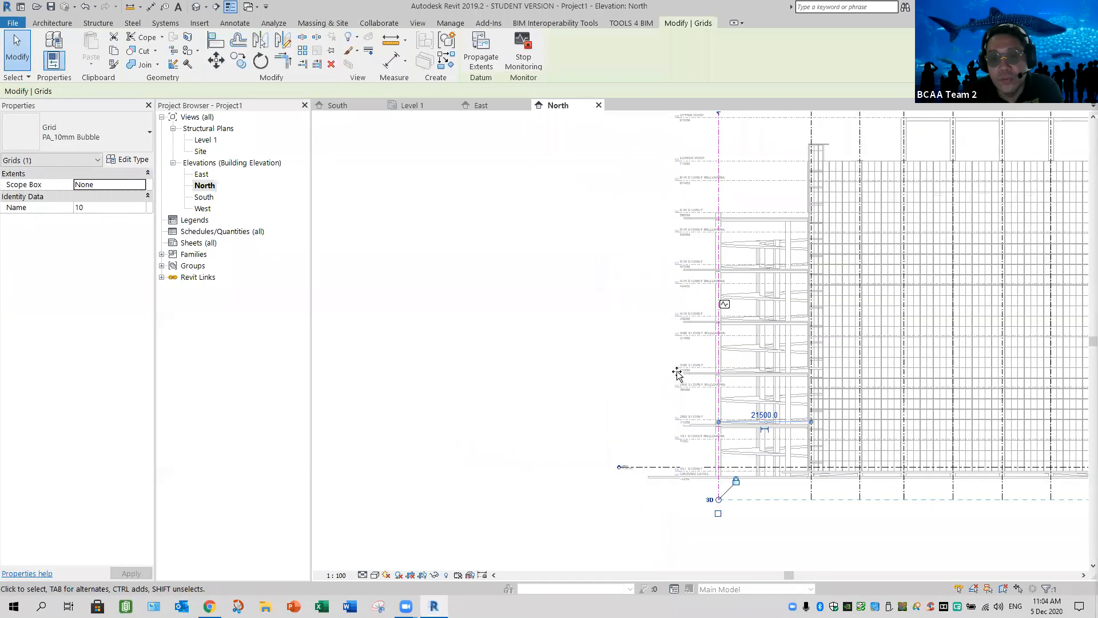
{"action": "left_click_drag", "start_coordinate": [723, 387], "coordinate": [674, 369]}
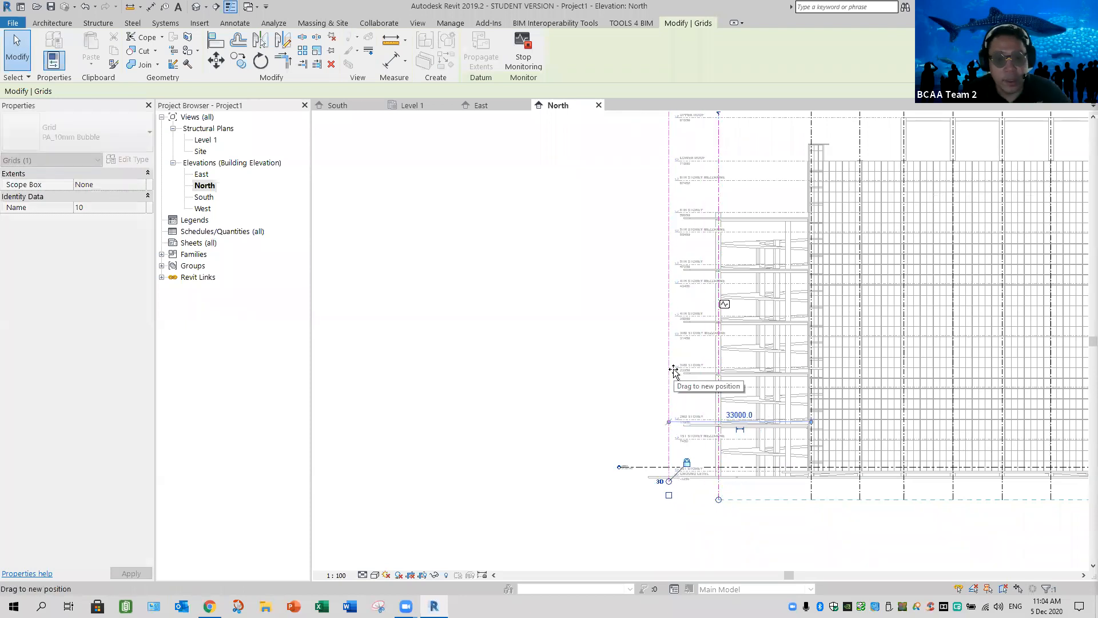
{"action": "left_click", "coordinate": [1061, 578]}
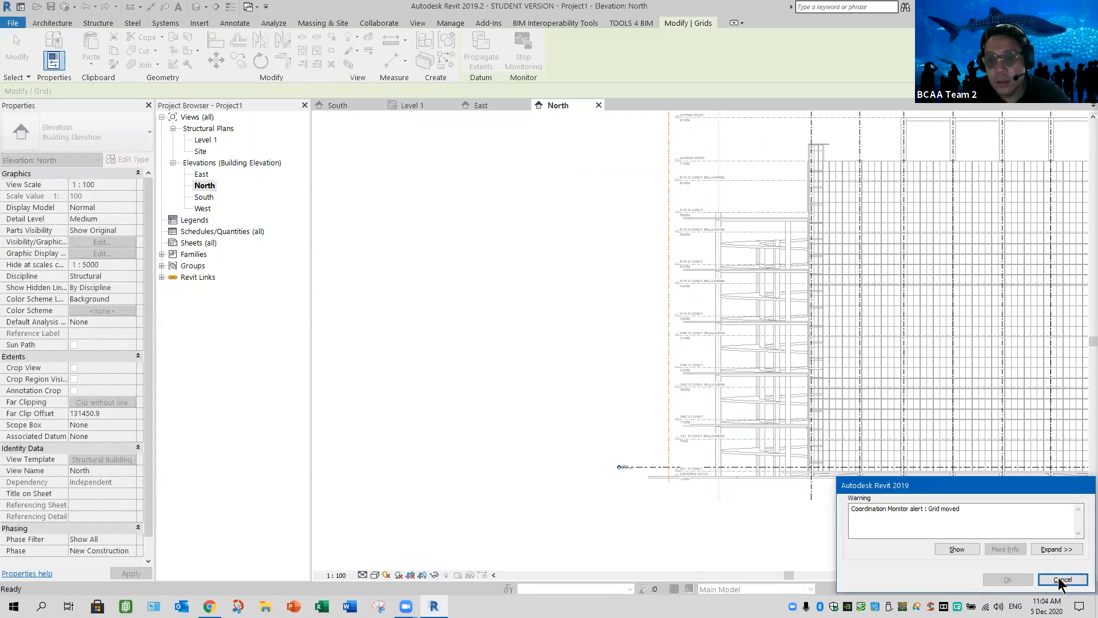
Try to move the linked architectural model in the North elevation, then deselect it
{"action": "left_click", "coordinate": [772, 425]}
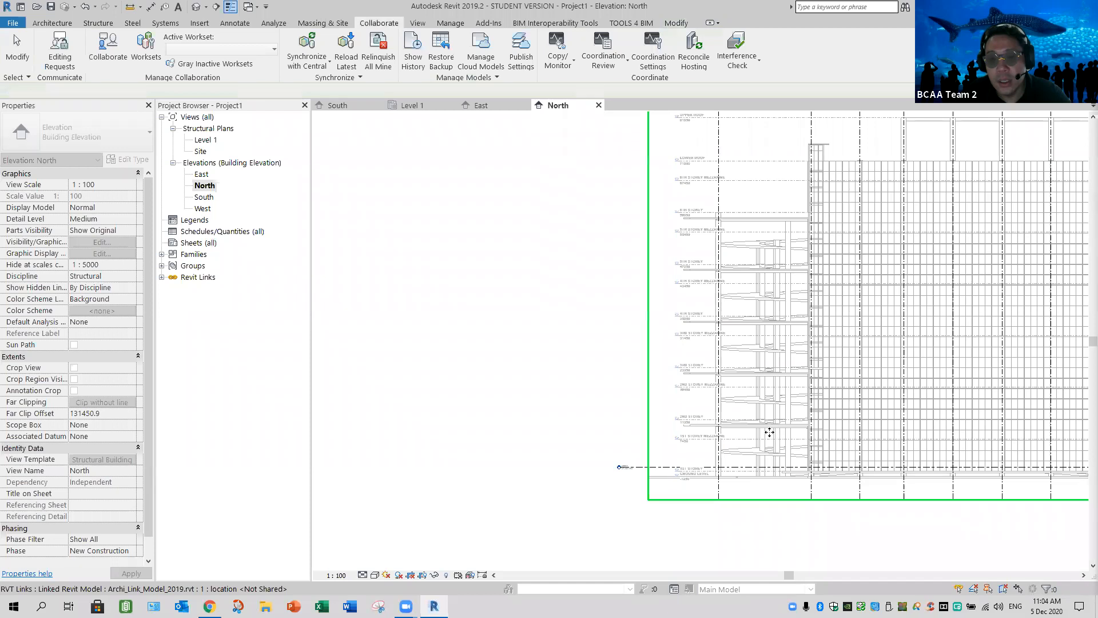
{"action": "left_click_drag", "start_coordinate": [868, 459], "coordinate": [775, 377]}
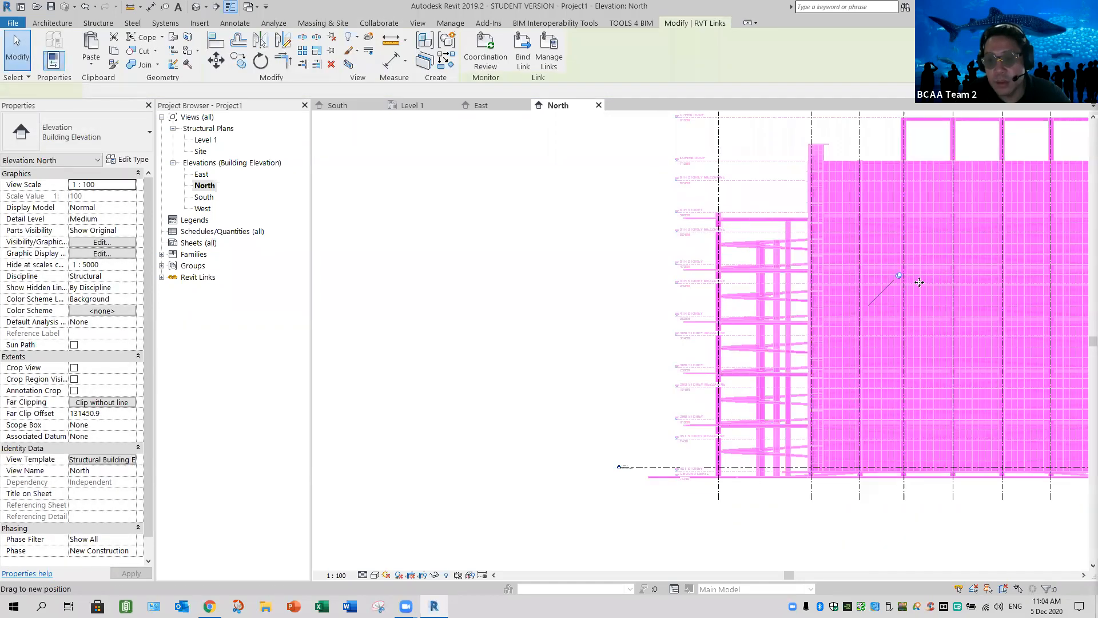
{"action": "left_click", "coordinate": [575, 475]}
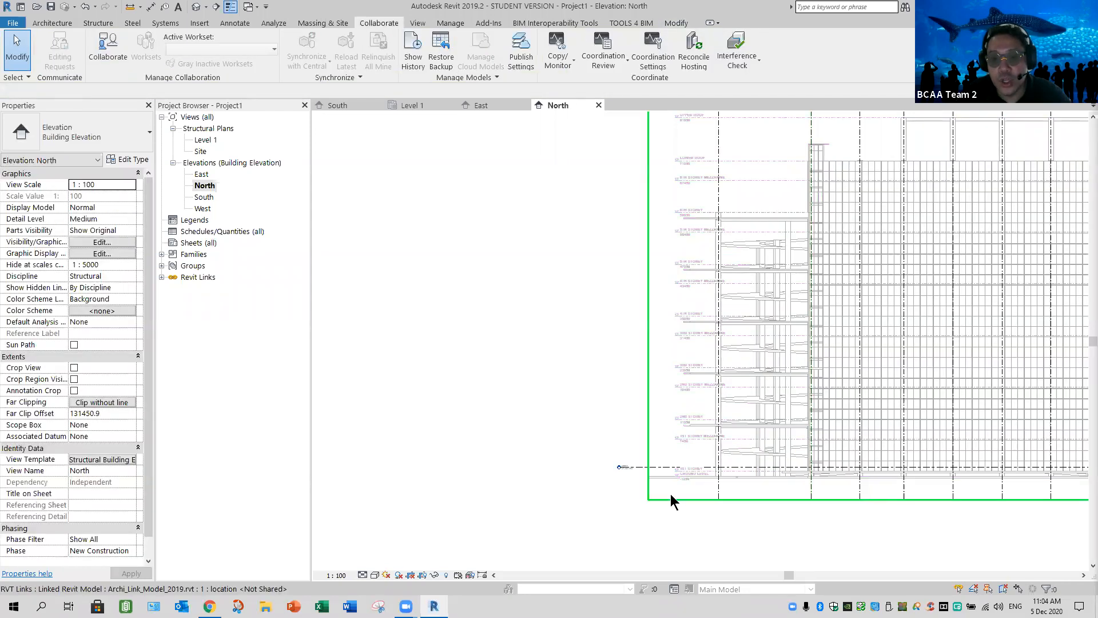
Align the linked model's 1ST STOREY level line with Level 1 in the North elevation
{"action": "scroll", "coordinate": [654, 408], "scroll_direction": "up", "scroll_amount": 4}
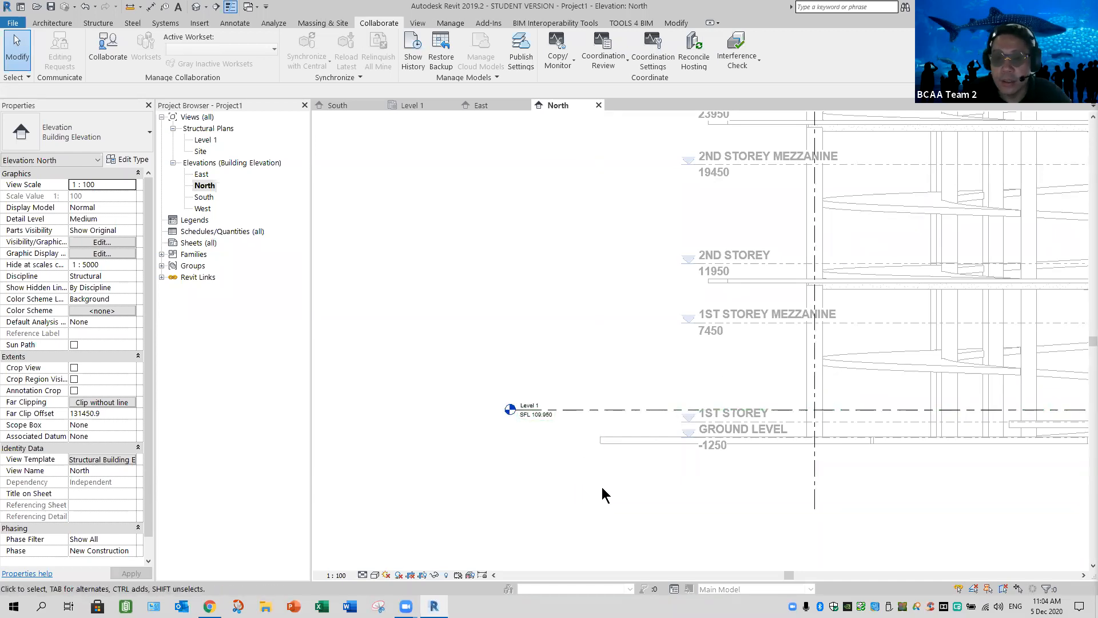
{"action": "scroll", "coordinate": [601, 489], "scroll_direction": "up", "scroll_amount": 2}
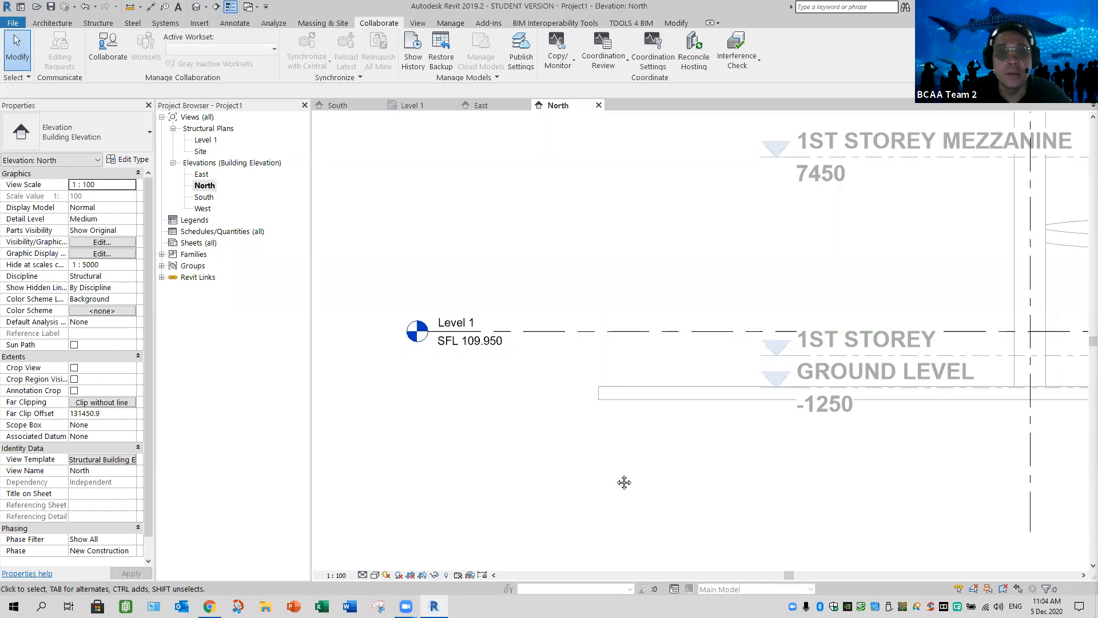
{"action": "middle_click_drag", "start_coordinate": [513, 232], "coordinate": [475, 237]}
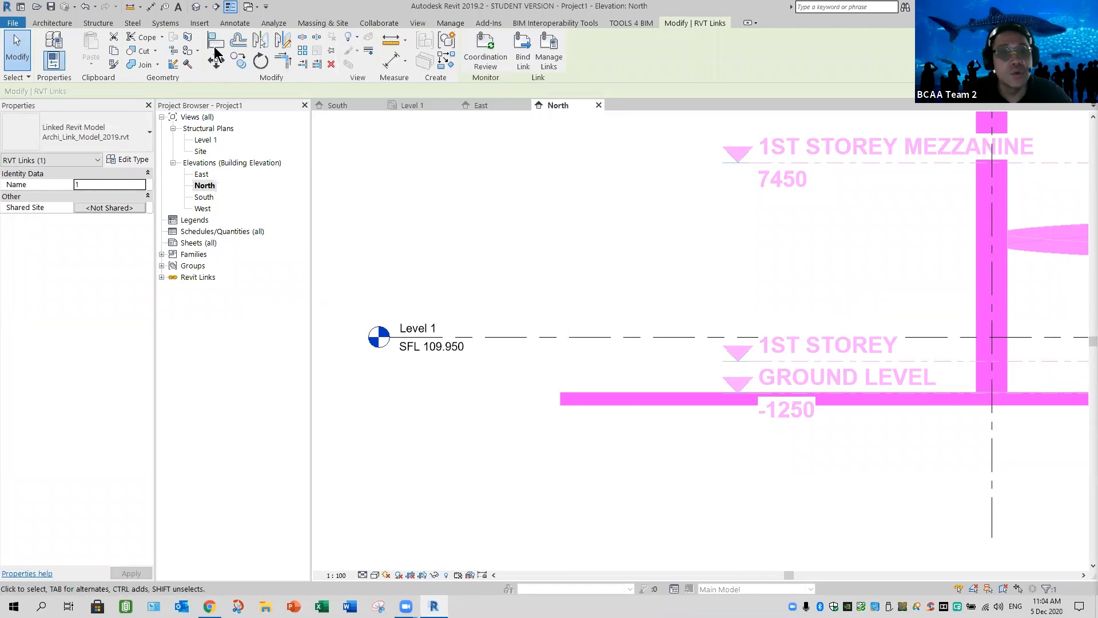
{"action": "key", "text": "Escape"}
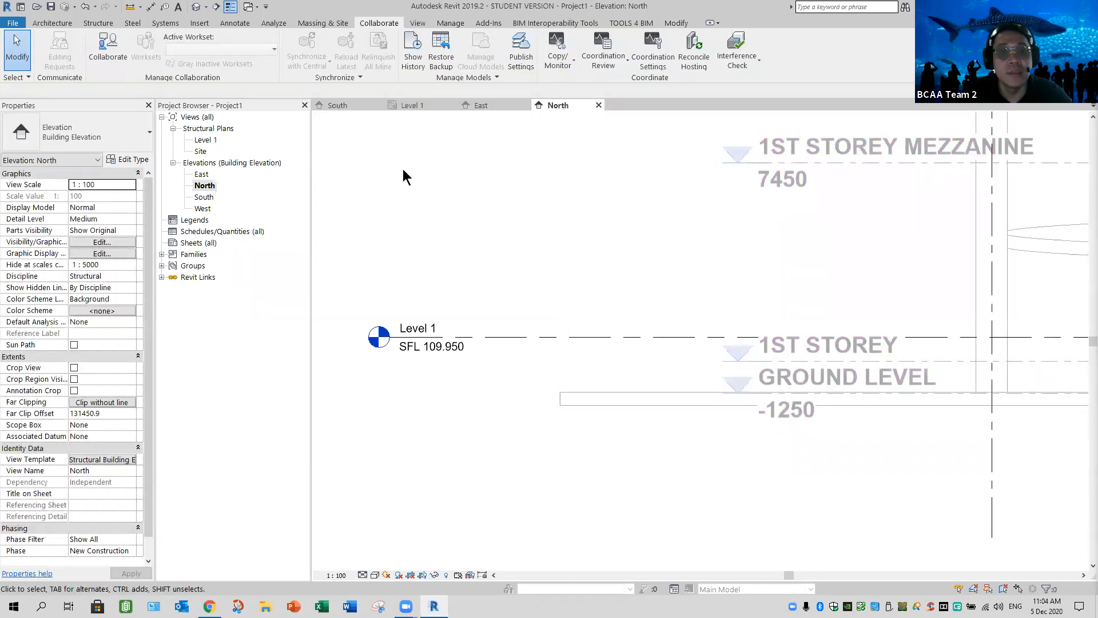
{"action": "left_click", "coordinate": [683, 41]}
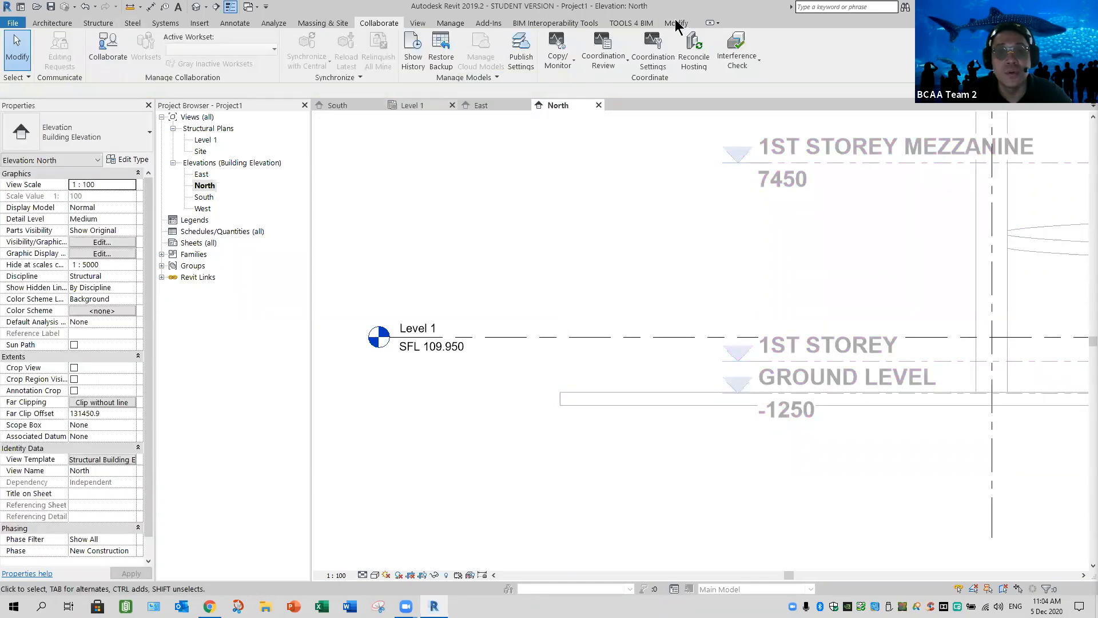
{"action": "left_click", "coordinate": [216, 47]}
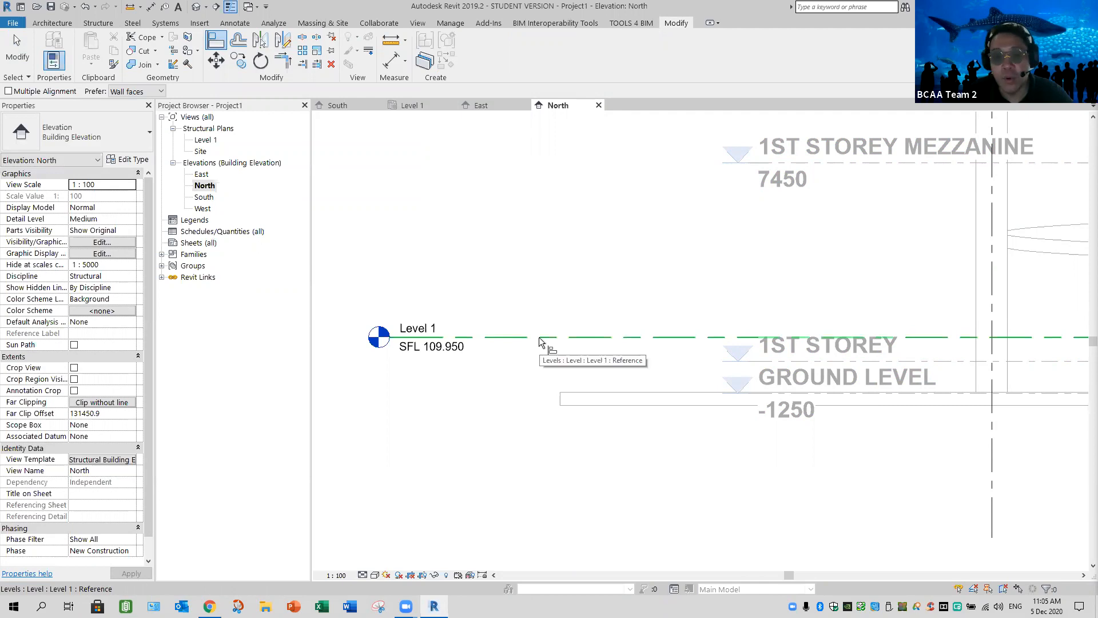
{"action": "left_click", "coordinate": [917, 338]}
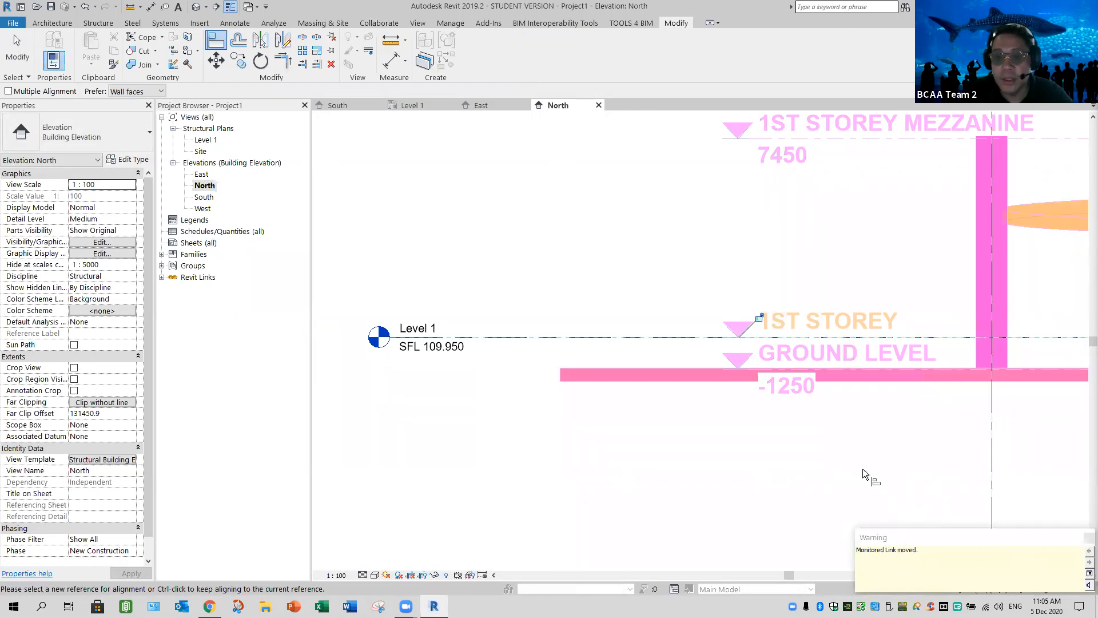
{"action": "left_click", "coordinate": [10, 54]}
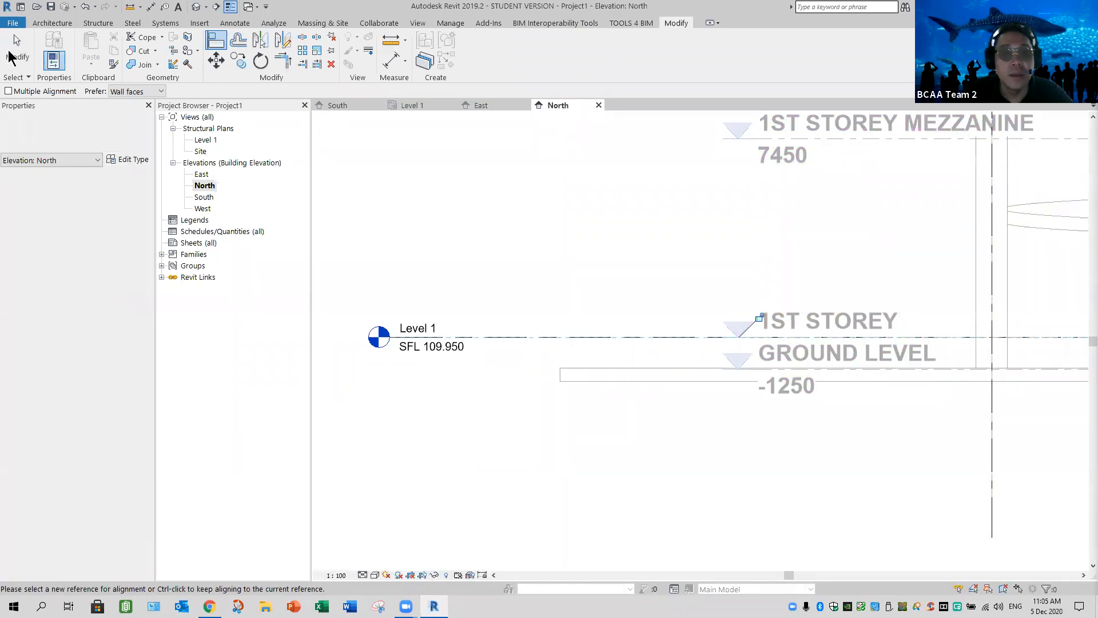
{"action": "key", "text": "Escape"}
{"action": "key", "text": "Escape"}
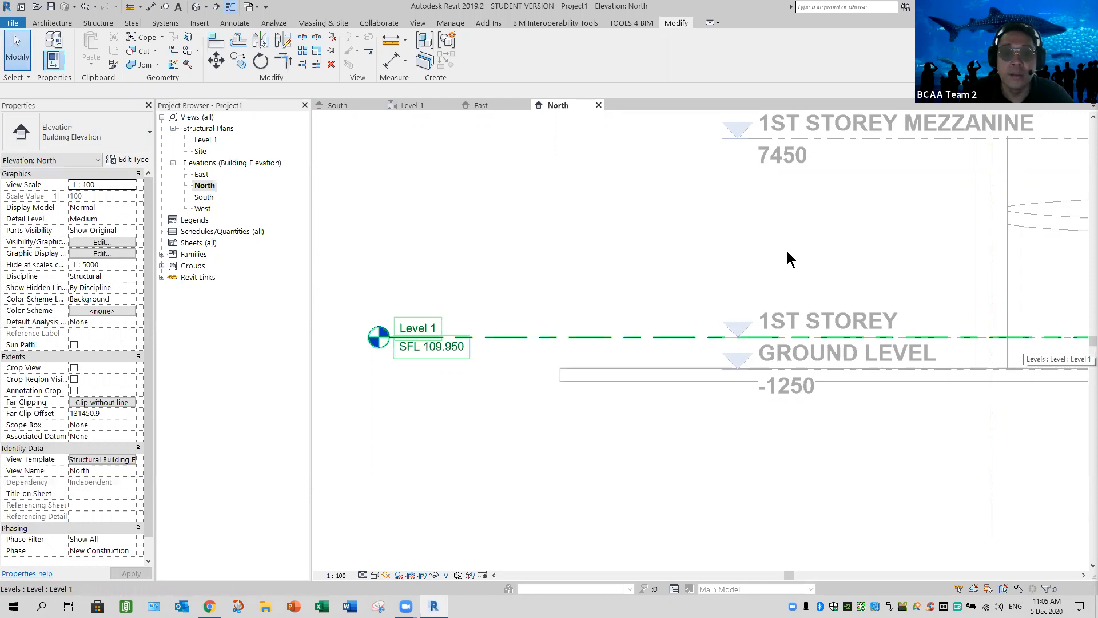
Pin the linked architectural model Archi_Link_Model_2019.rvt in its current position
{"action": "left_click", "coordinate": [609, 383]}
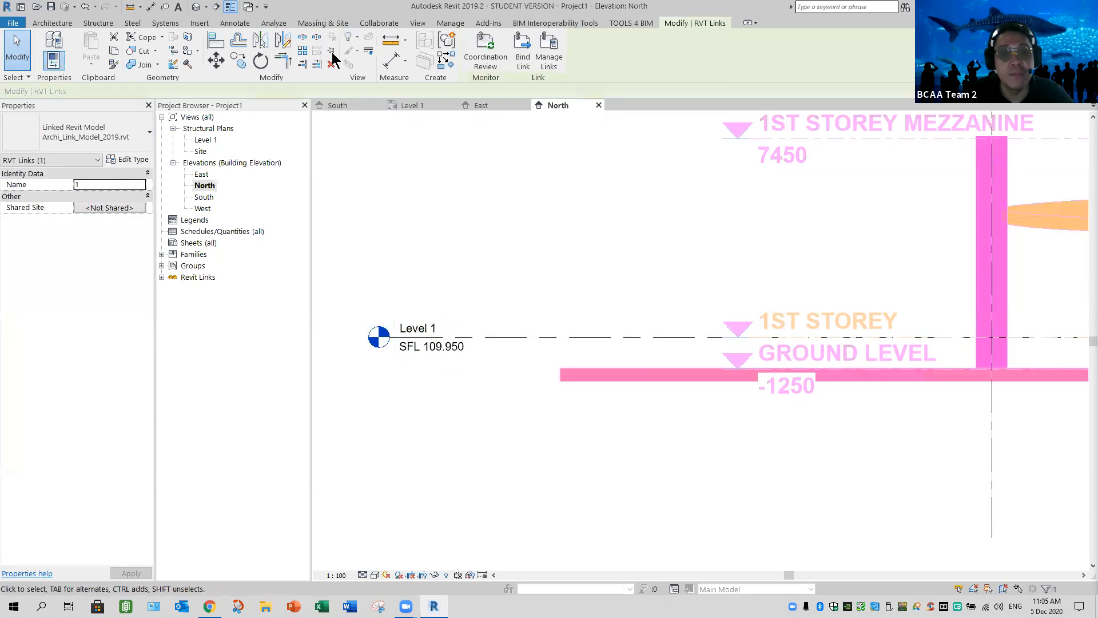
{"action": "left_click", "coordinate": [332, 53]}
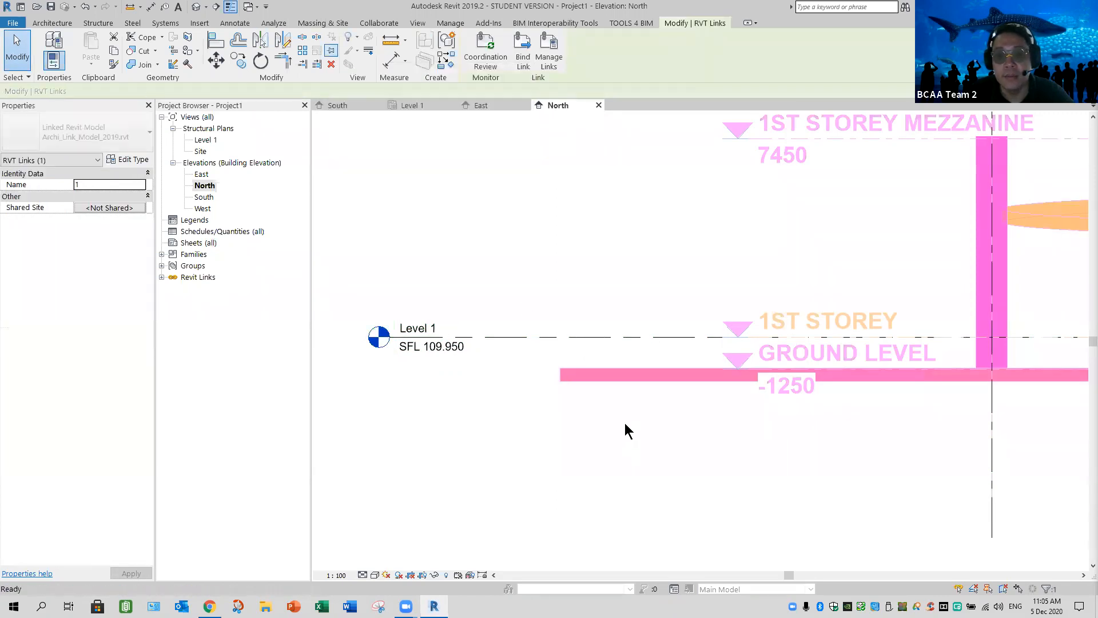
{"action": "left_click", "coordinate": [800, 406]}
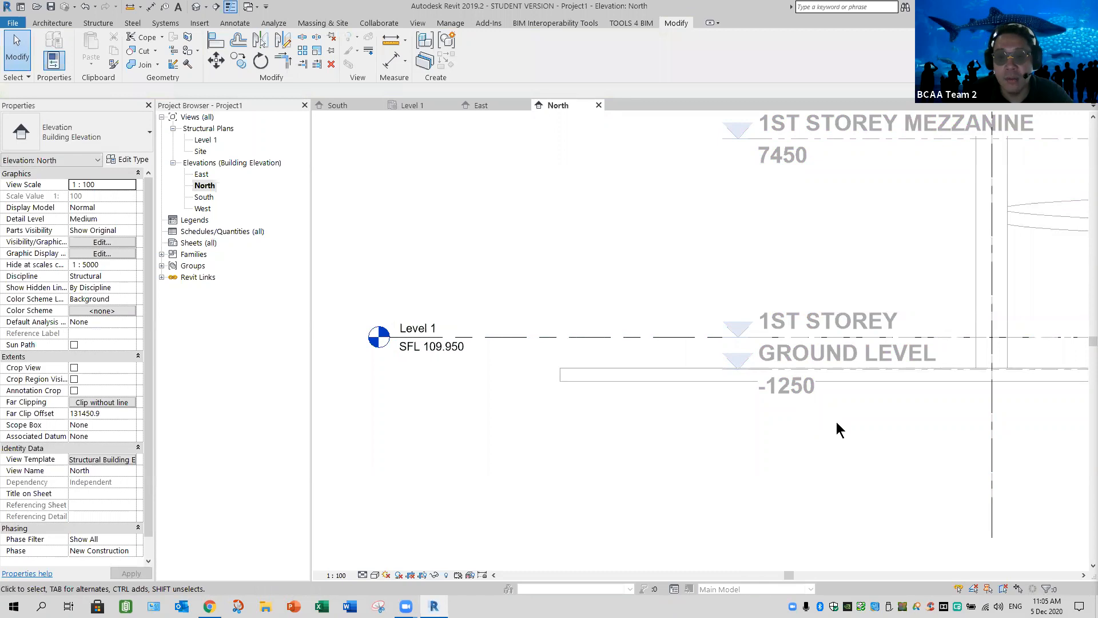
Examine the whole North elevation and the Level 1 structural plan with its copied grids
{"action": "scroll", "coordinate": [895, 445], "scroll_direction": "down", "scroll_amount": 10}
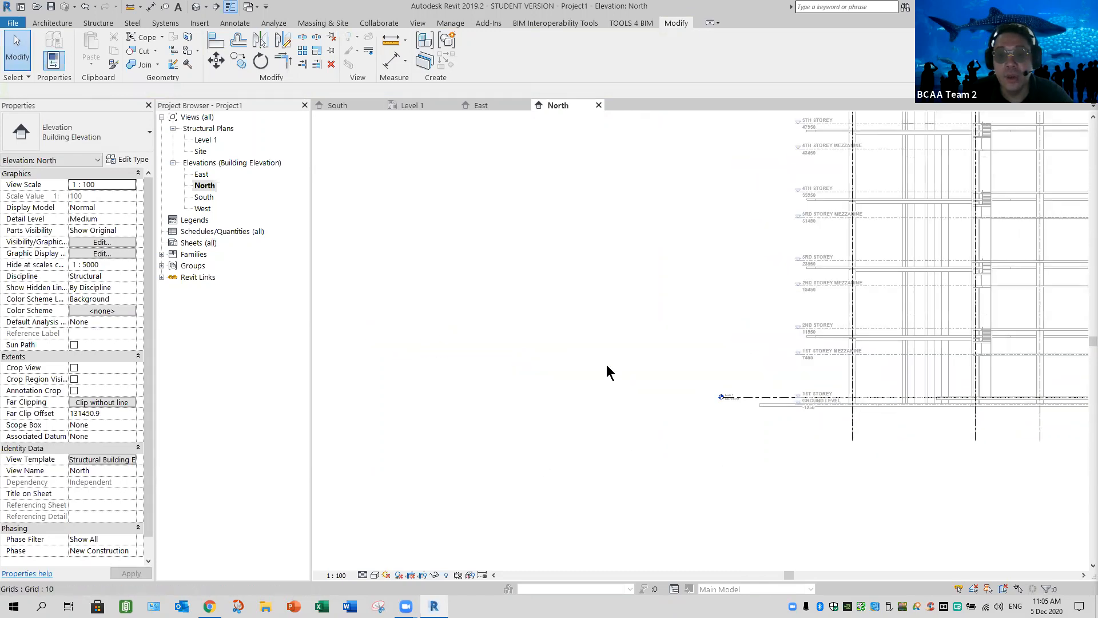
{"action": "middle_click_drag", "start_coordinate": [605, 315], "coordinate": [607, 350]}
{"action": "scroll", "coordinate": [605, 324], "scroll_direction": "down", "scroll_amount": 2}
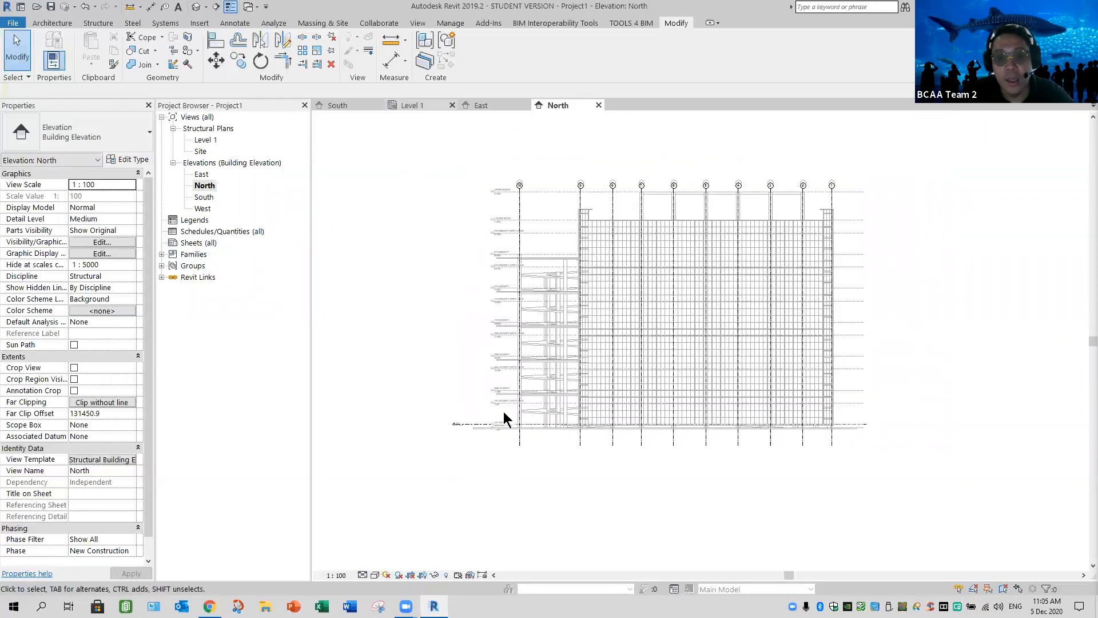
{"action": "key", "text": "ctrl+Tab"}
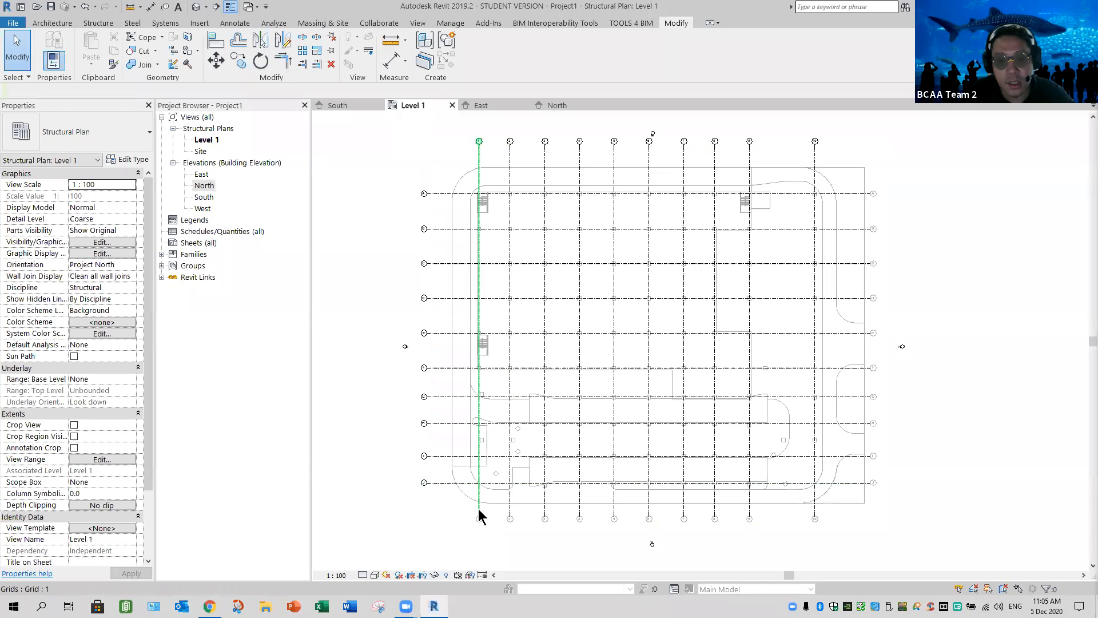
{"action": "scroll", "coordinate": [481, 499], "scroll_direction": "up", "scroll_amount": 6}
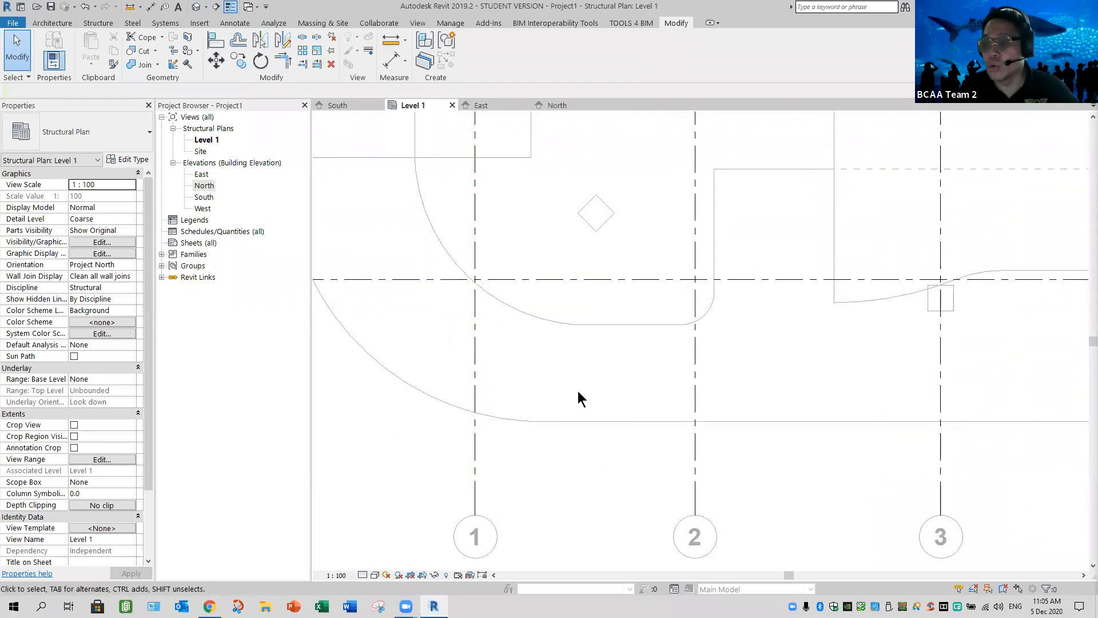
{"action": "scroll", "coordinate": [580, 386], "scroll_direction": "down", "scroll_amount": 5}
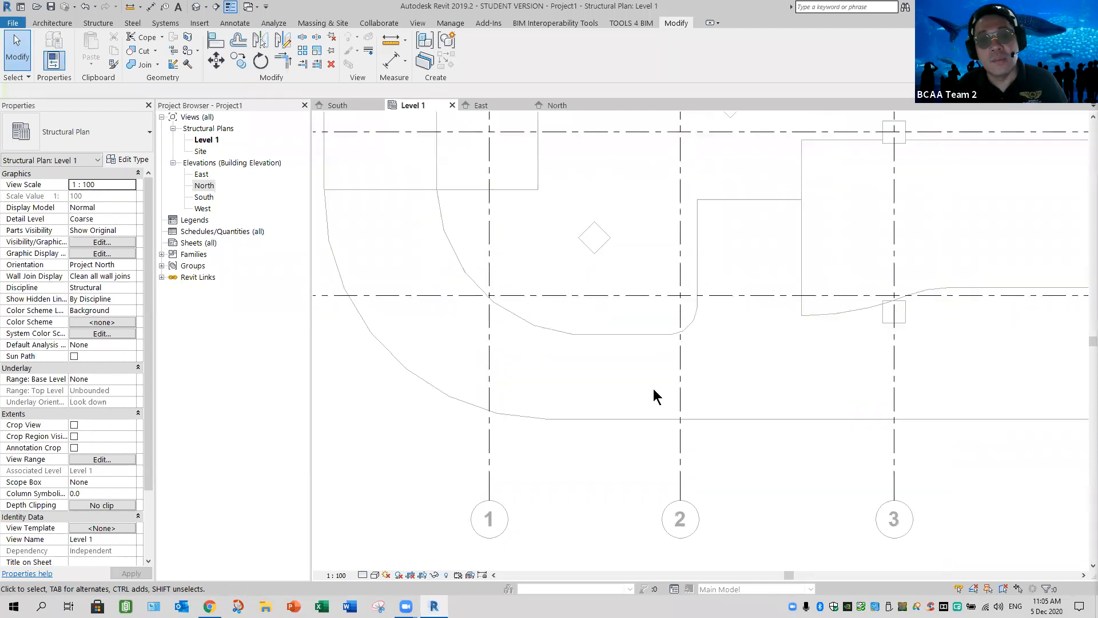
{"action": "scroll", "coordinate": [658, 446], "scroll_direction": "down", "scroll_amount": 4}
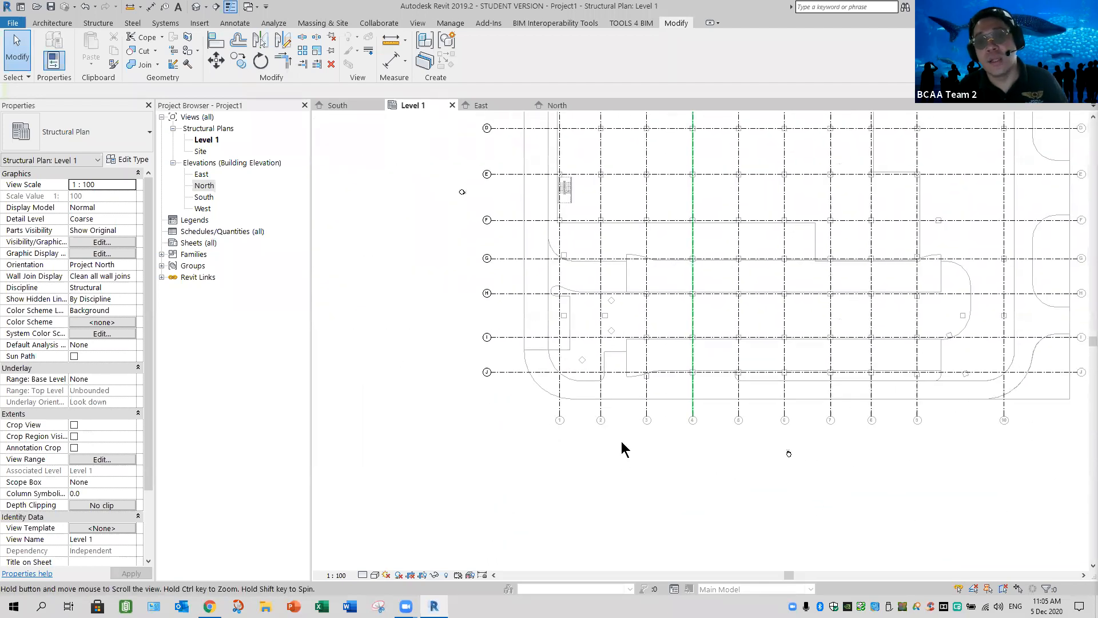
{"action": "middle_click_drag", "start_coordinate": [647, 420], "coordinate": [622, 441]}
{"action": "scroll", "coordinate": [621, 441], "scroll_direction": "down", "scroll_amount": 1}
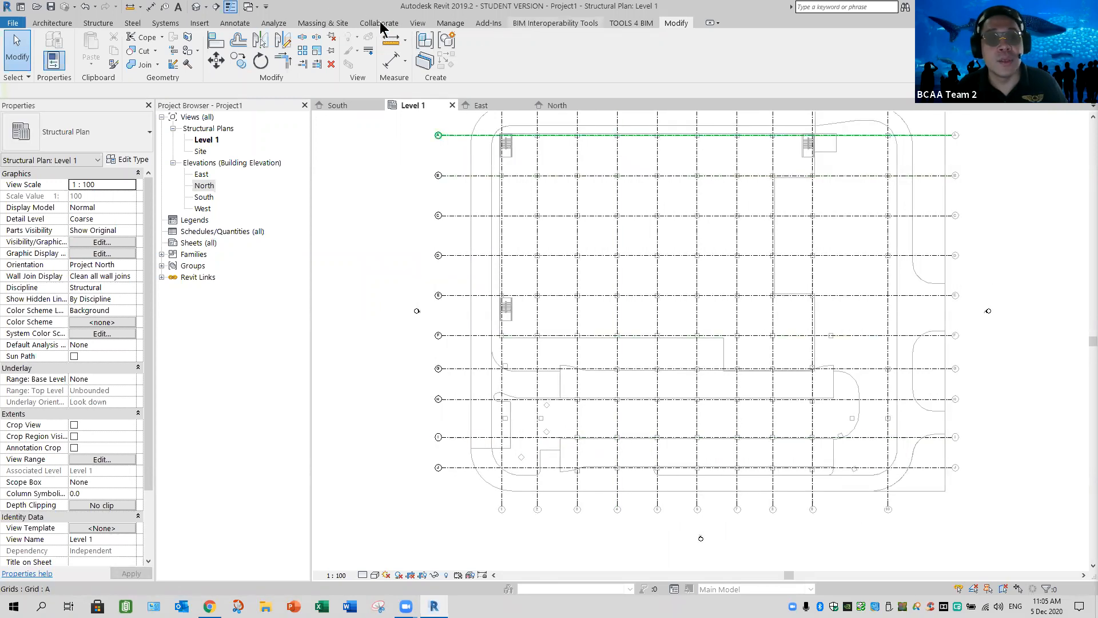
{"action": "left_click", "coordinate": [389, 24]}
{"action": "left_click", "coordinate": [574, 66]}
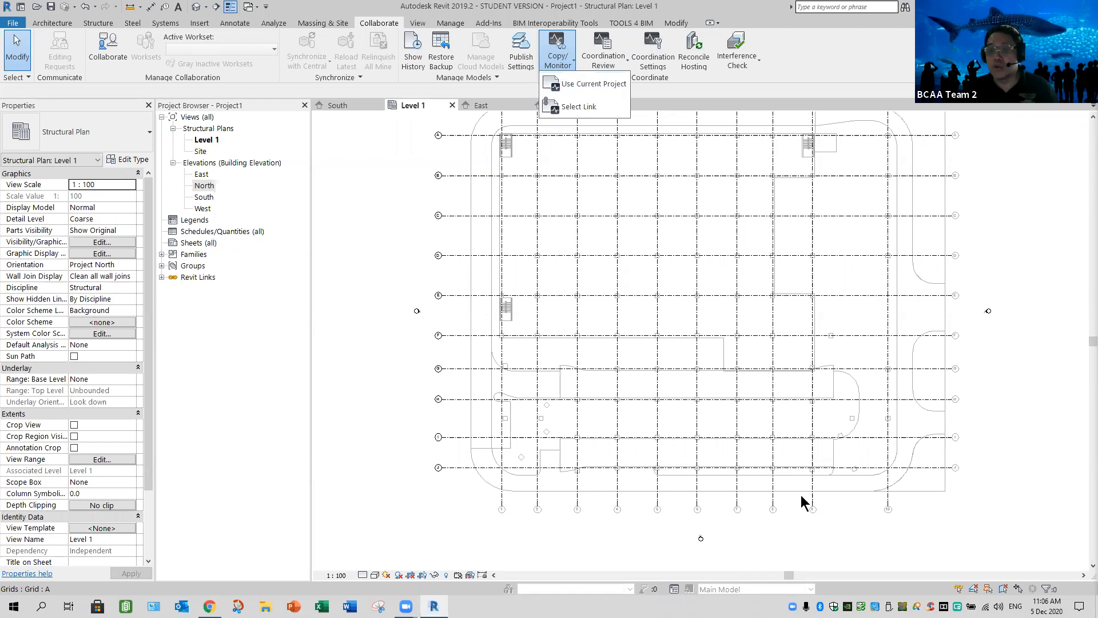
{"action": "left_click", "coordinate": [497, 540]}
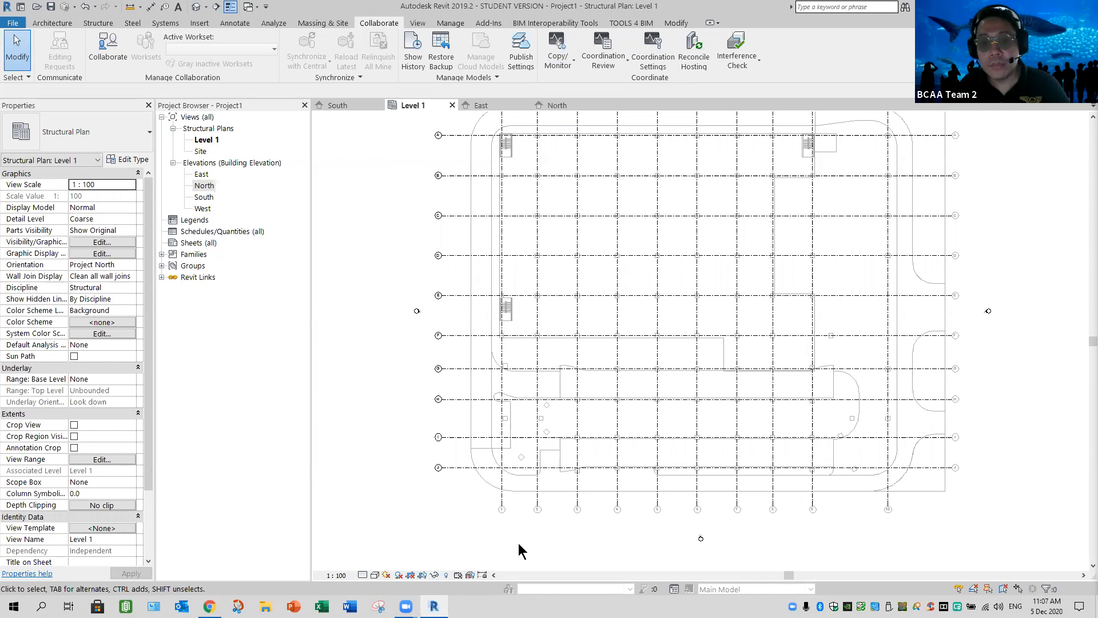
In the South elevation, extend Level 1's head end outward so the level head clears the linked storey markers
{"action": "middle_click_drag", "start_coordinate": [381, 339], "coordinate": [373, 319]}
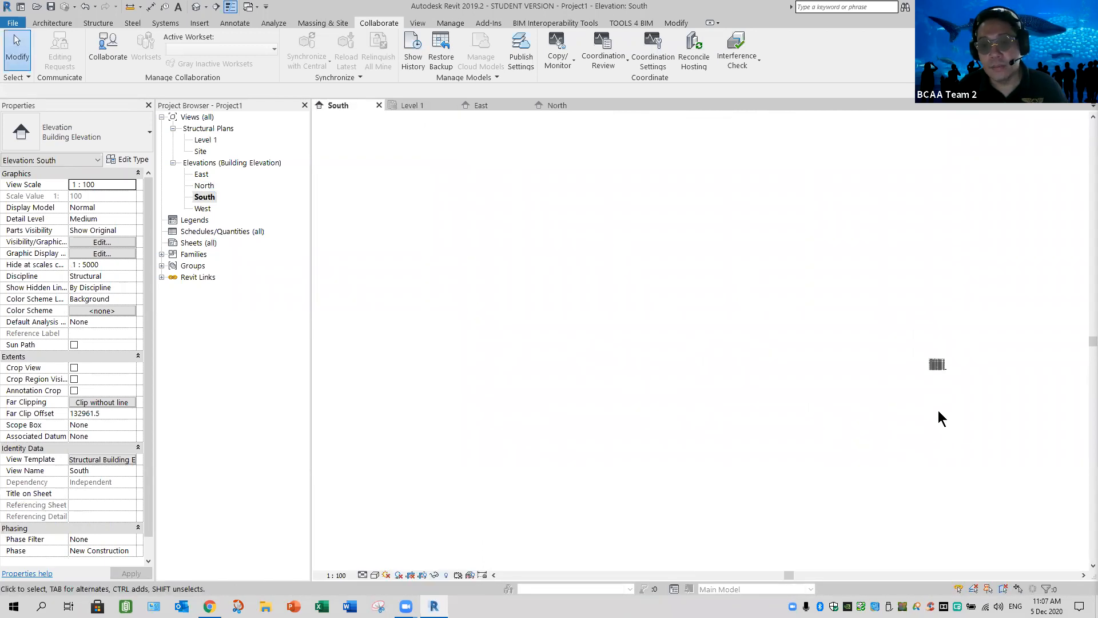
{"action": "middle_click", "coordinate": [910, 399]}
{"action": "middle_click", "coordinate": [931, 380]}
{"action": "middle_click", "coordinate": [931, 380]}
{"action": "middle_click_drag", "start_coordinate": [440, 519], "coordinate": [351, 510]}
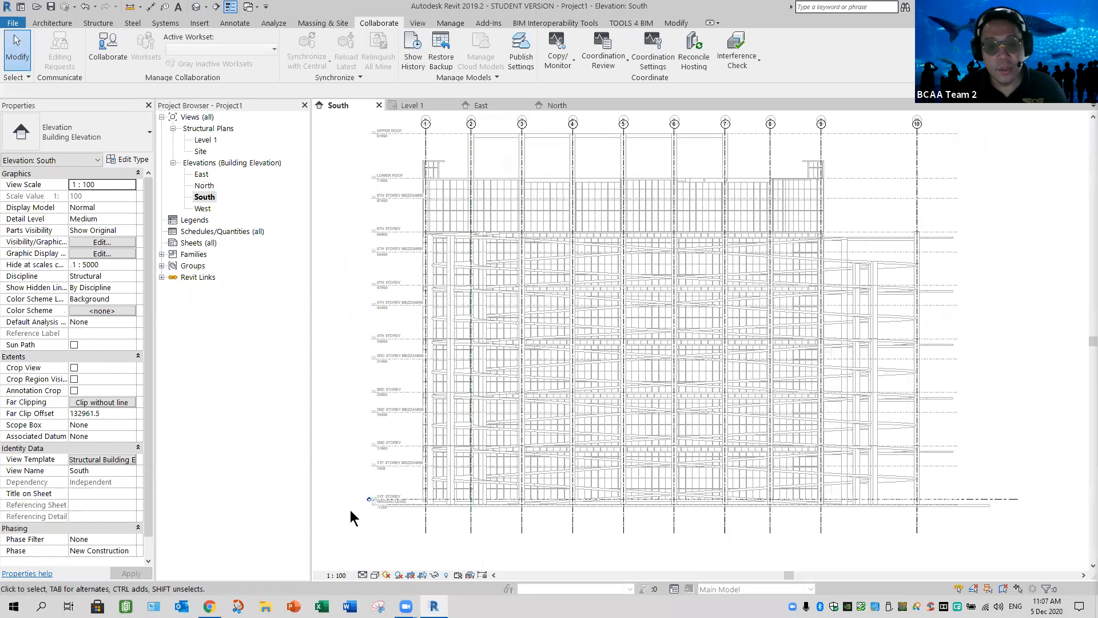
{"action": "scroll", "coordinate": [361, 511], "scroll_direction": "up", "scroll_amount": 7}
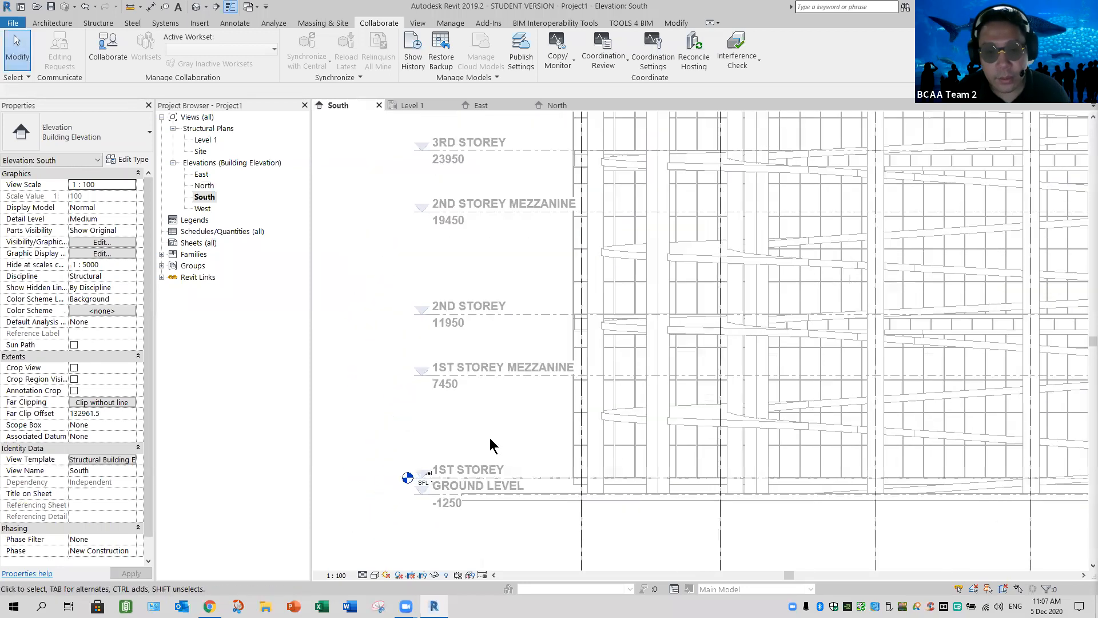
{"action": "left_click", "coordinate": [485, 437]}
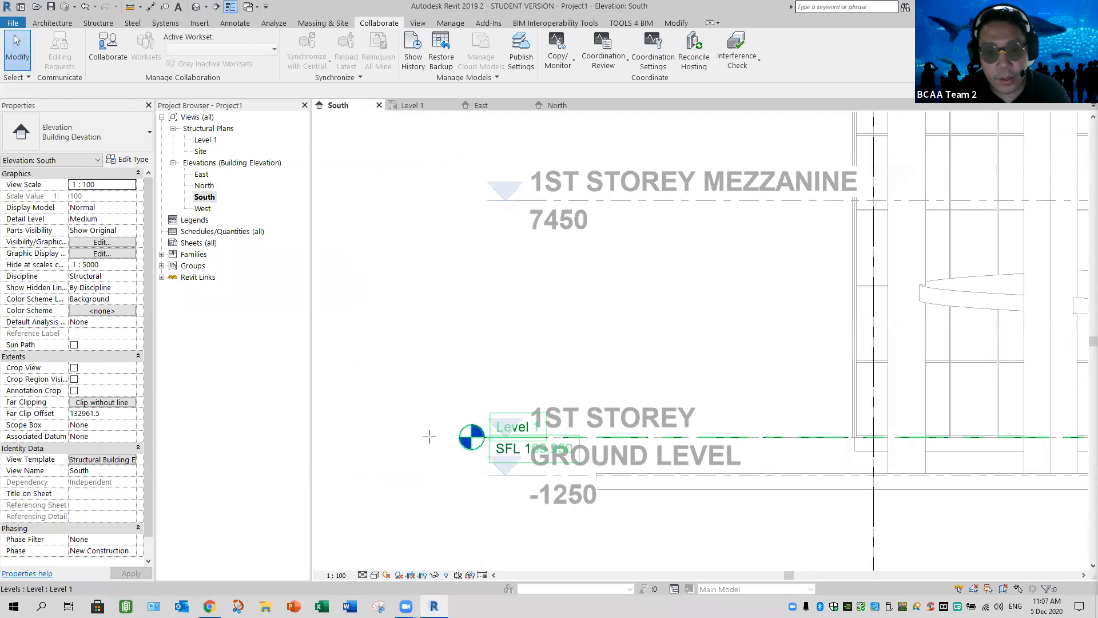
{"action": "left_click_drag", "start_coordinate": [484, 437], "coordinate": [324, 438]}
{"action": "key", "text": "Escape"}
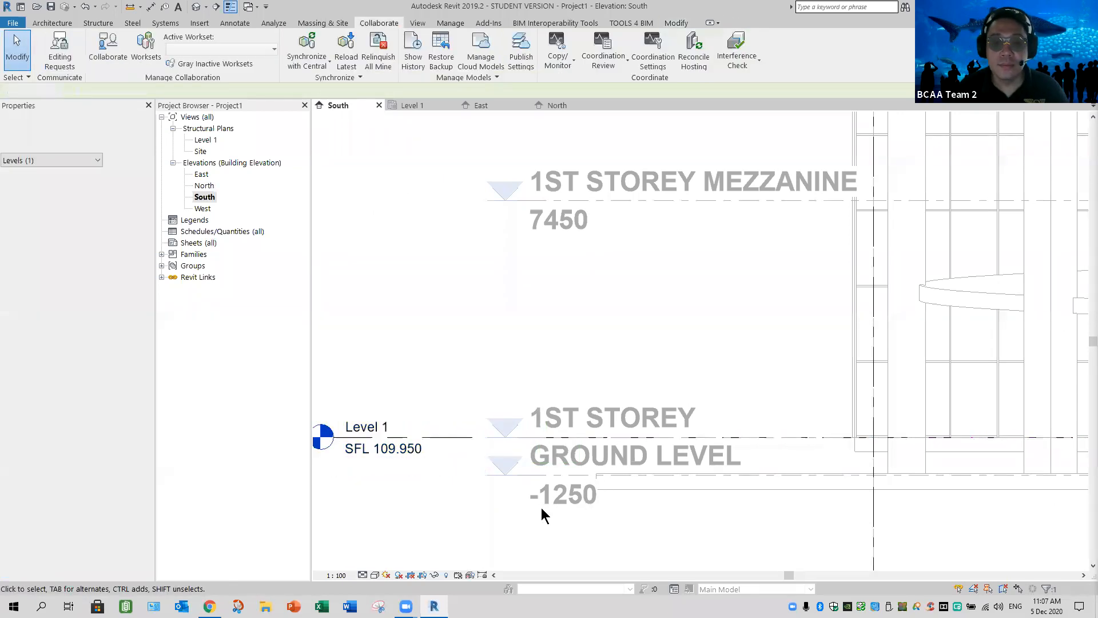
{"action": "scroll", "coordinate": [555, 520], "scroll_direction": "down", "scroll_amount": 4}
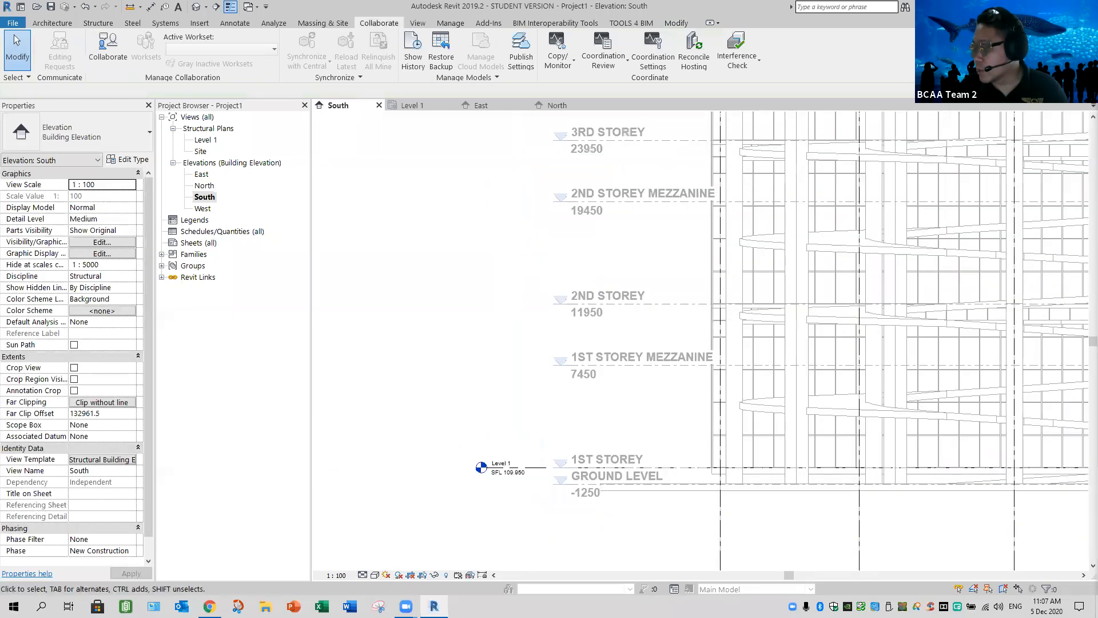